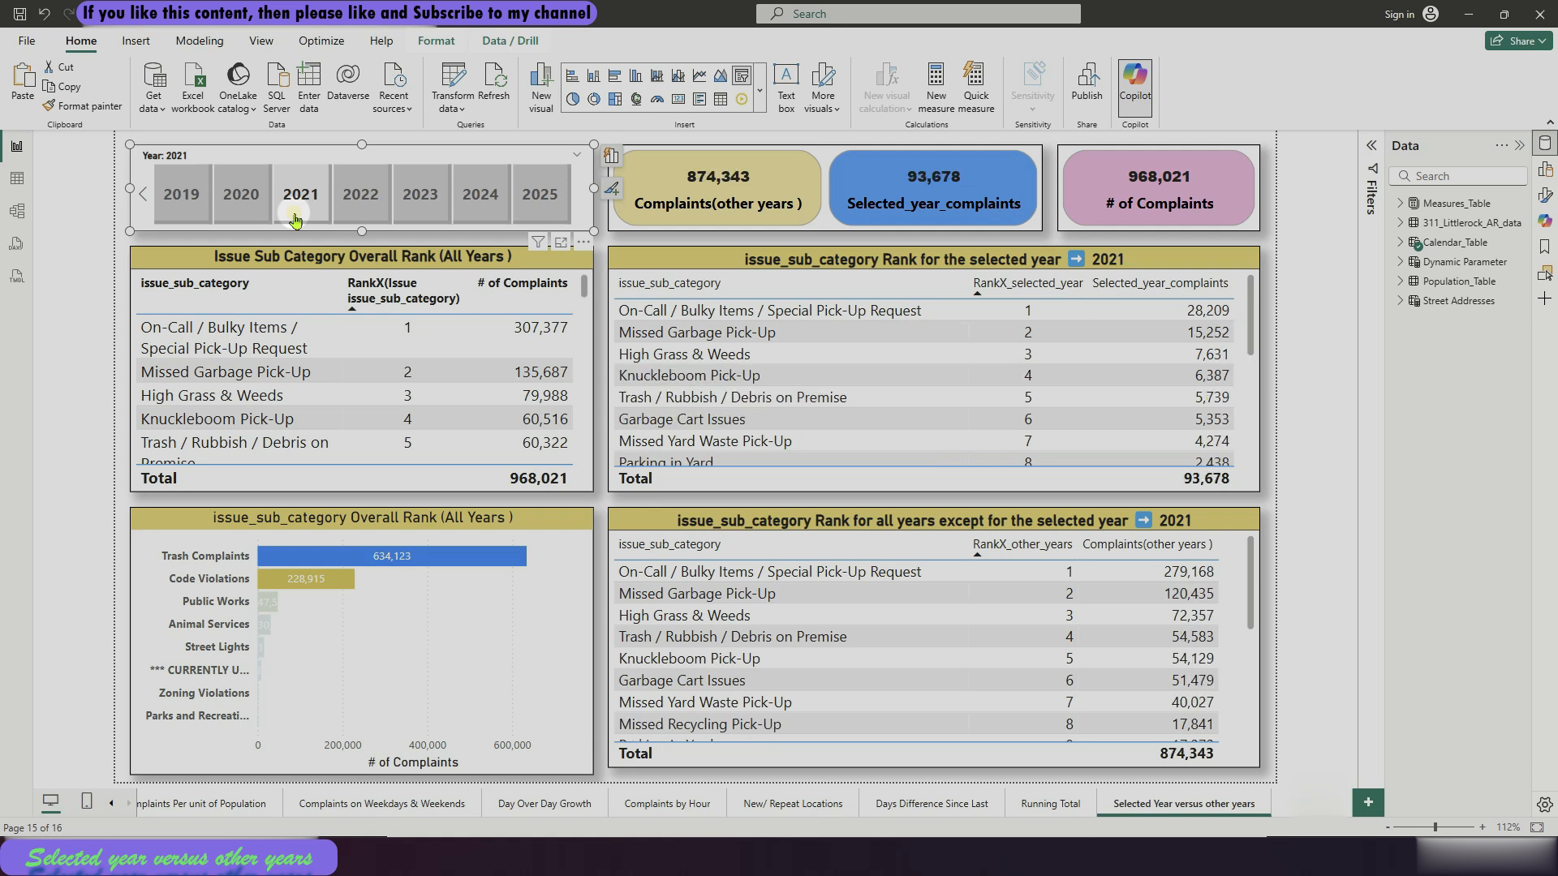
Check how the report visuals respond to the years 2020, 2023, 2024, 2019 and 2021 in the Year slicer
click(252, 207)
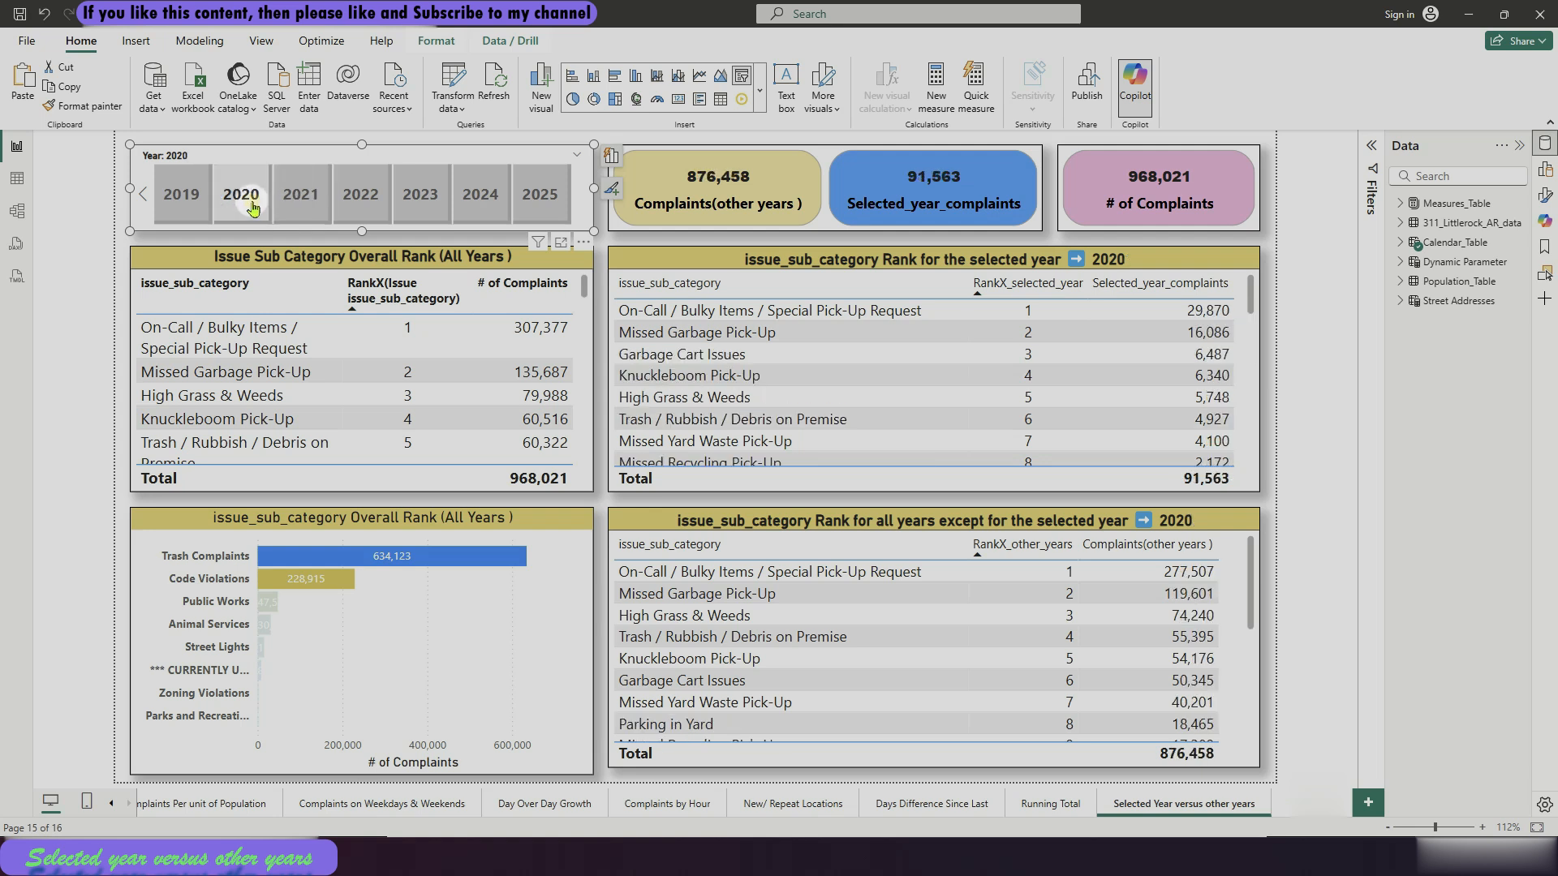
click(419, 199)
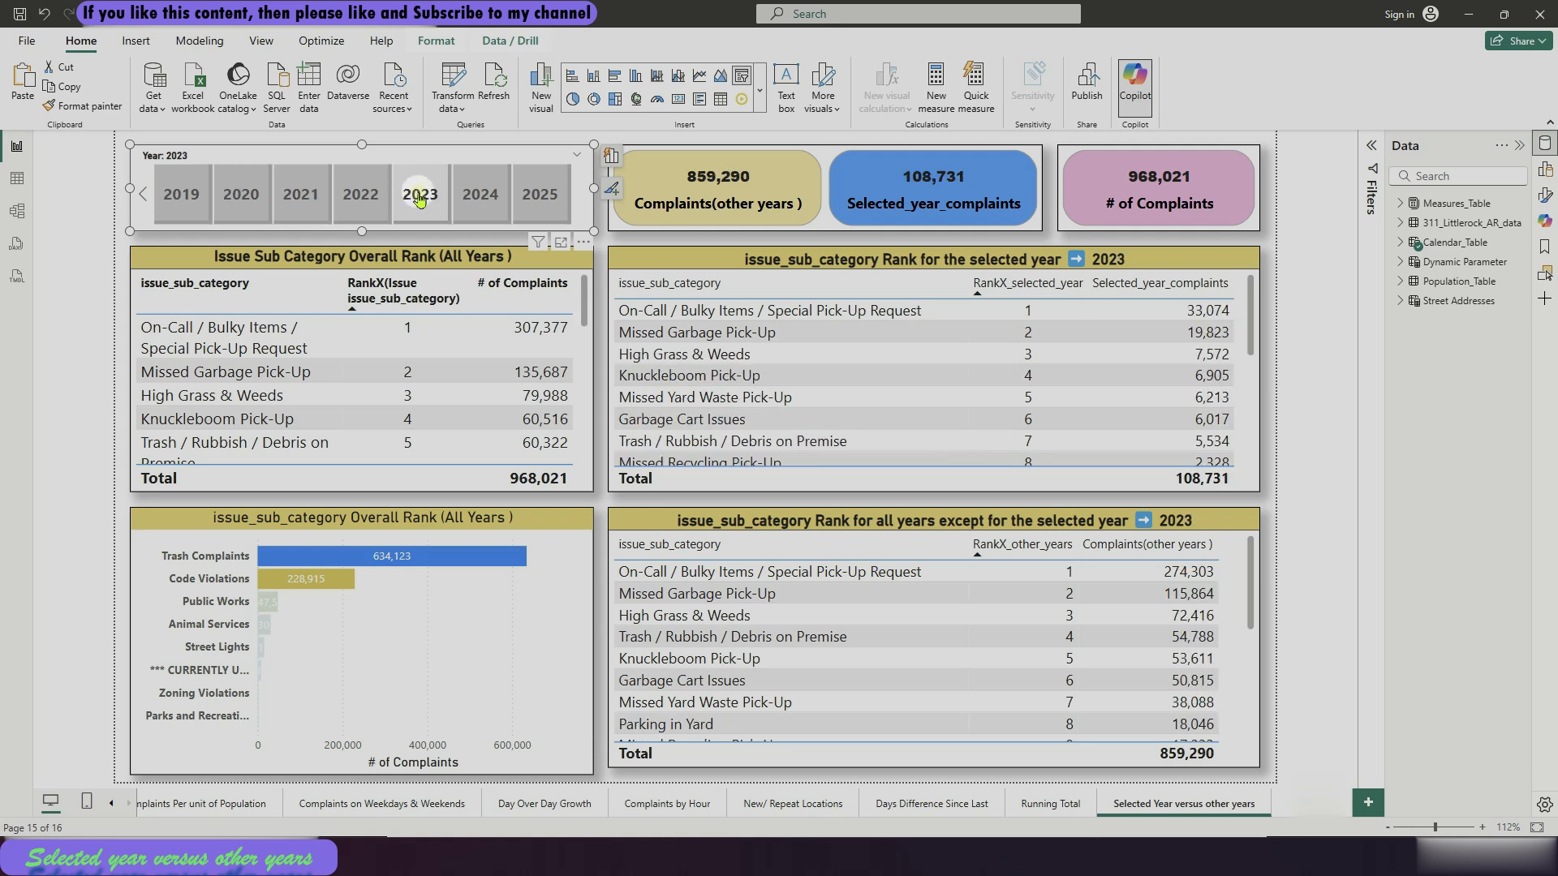
click(480, 198)
click(224, 209)
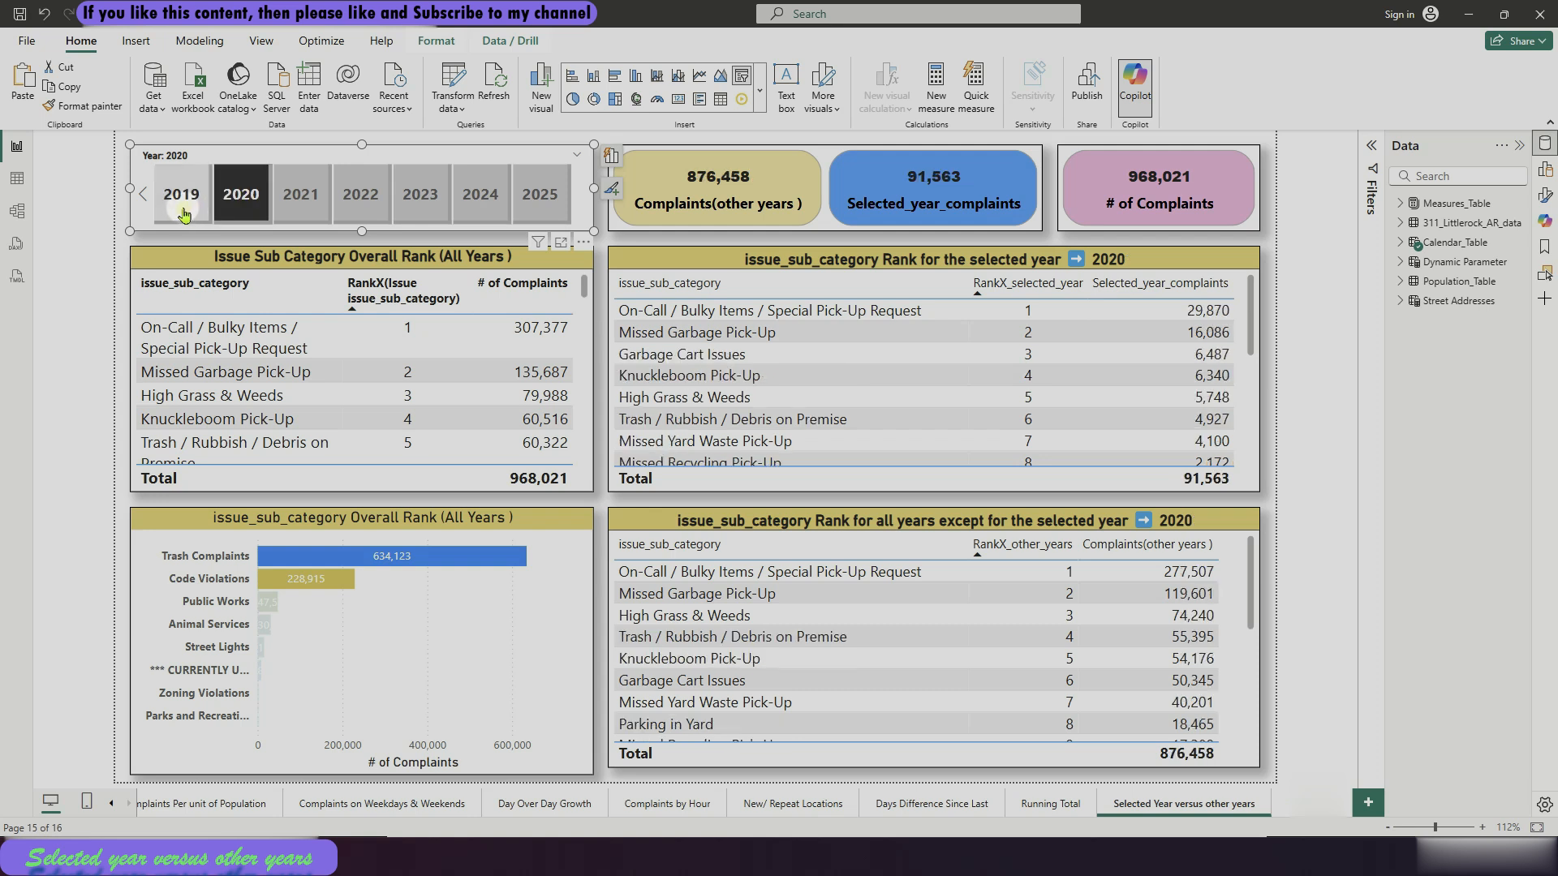
click(181, 199)
click(290, 213)
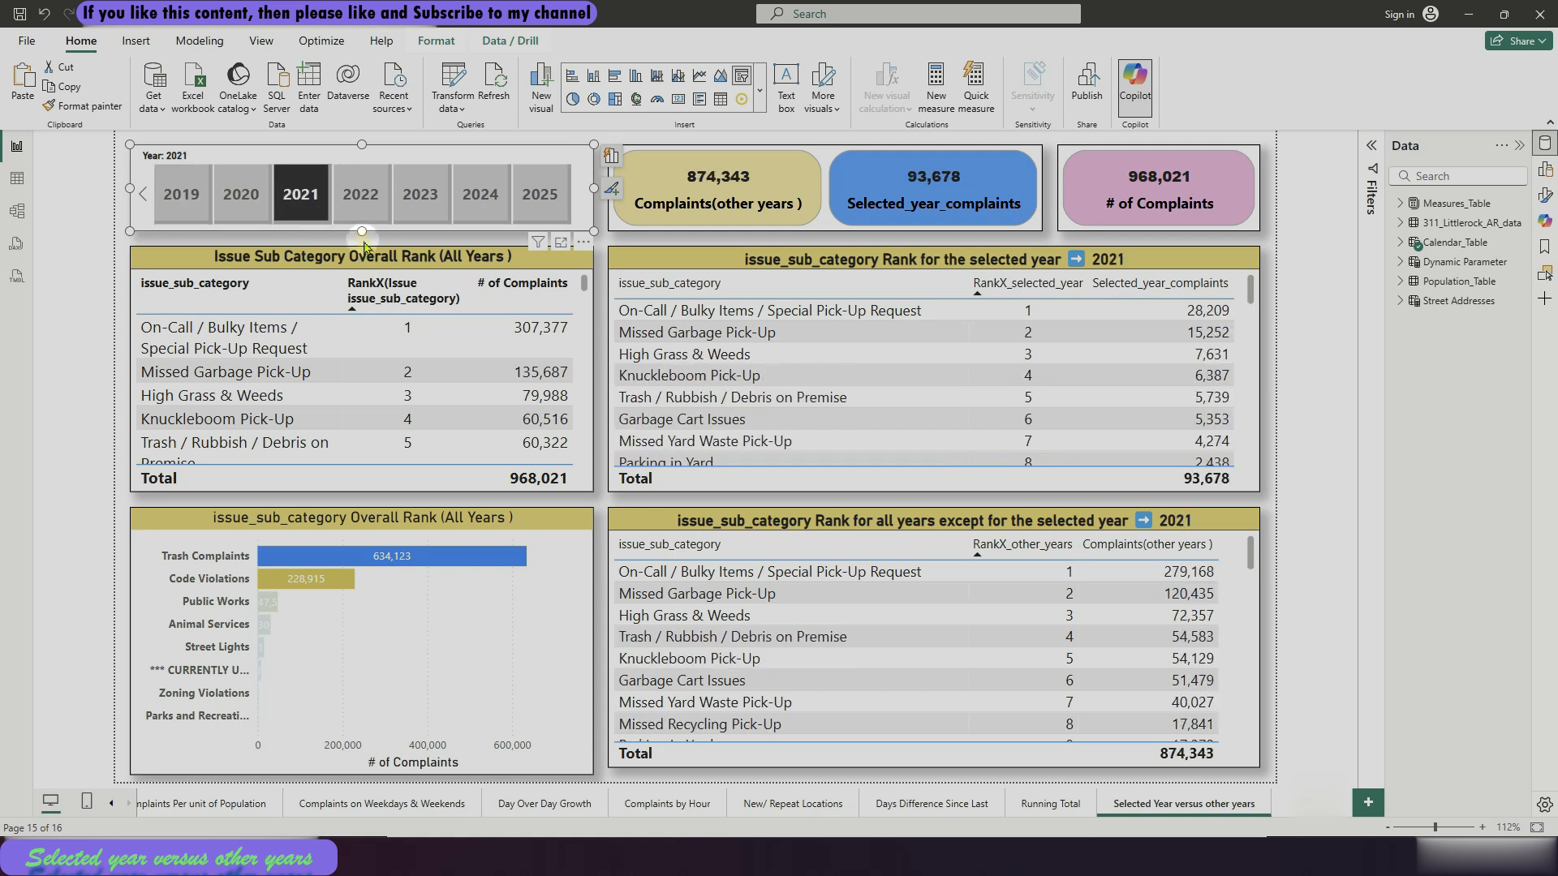
click(363, 246)
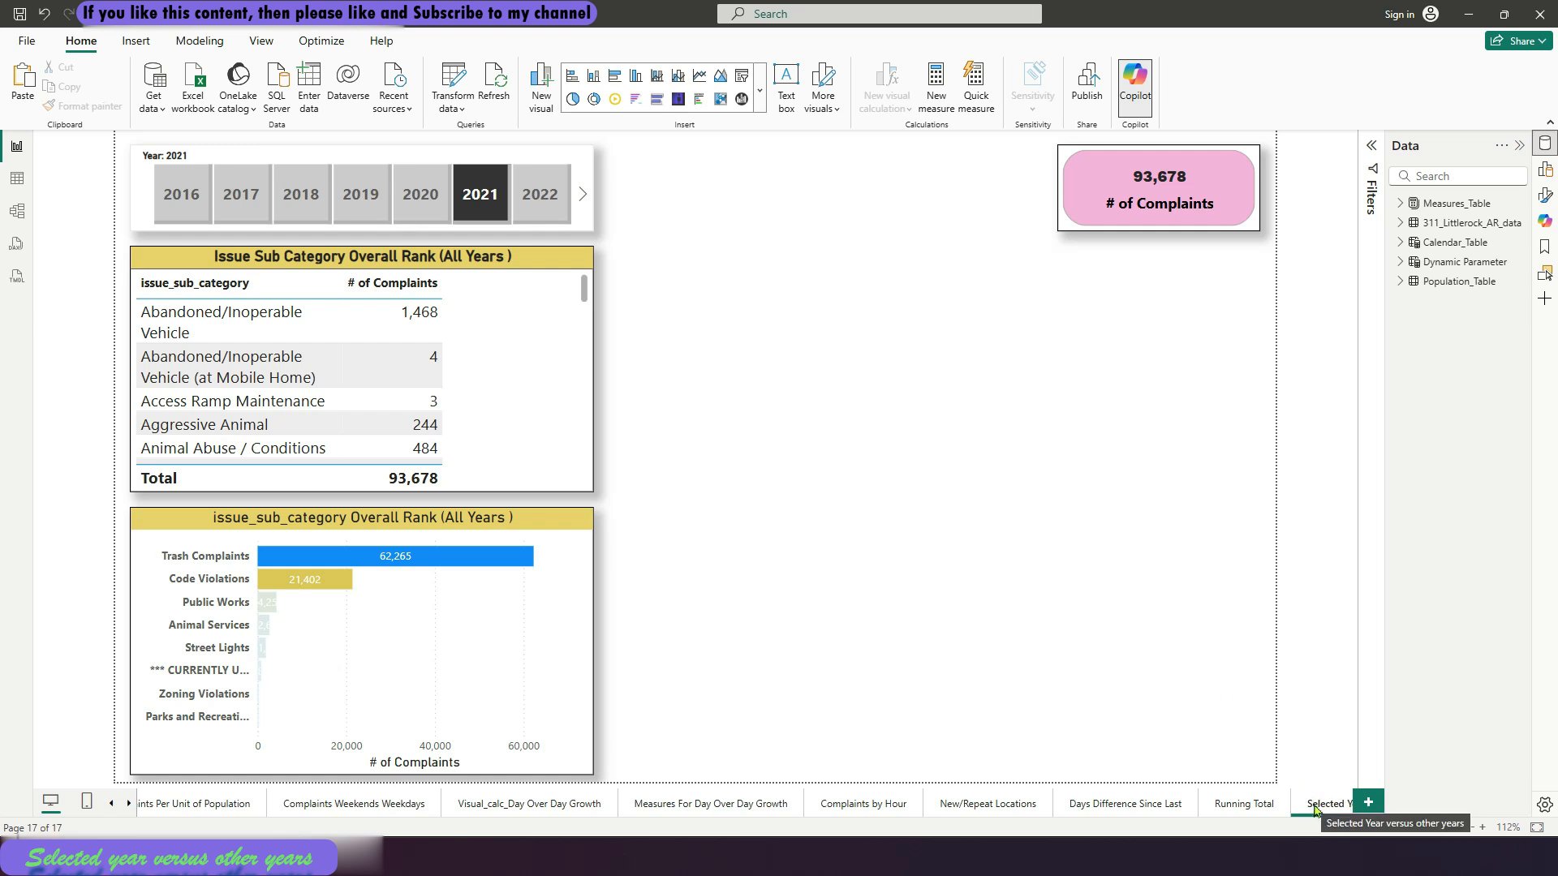
Examine the fields behind the Year slicer, the issue sub-category table and the bar chart
click(584, 226)
click(611, 155)
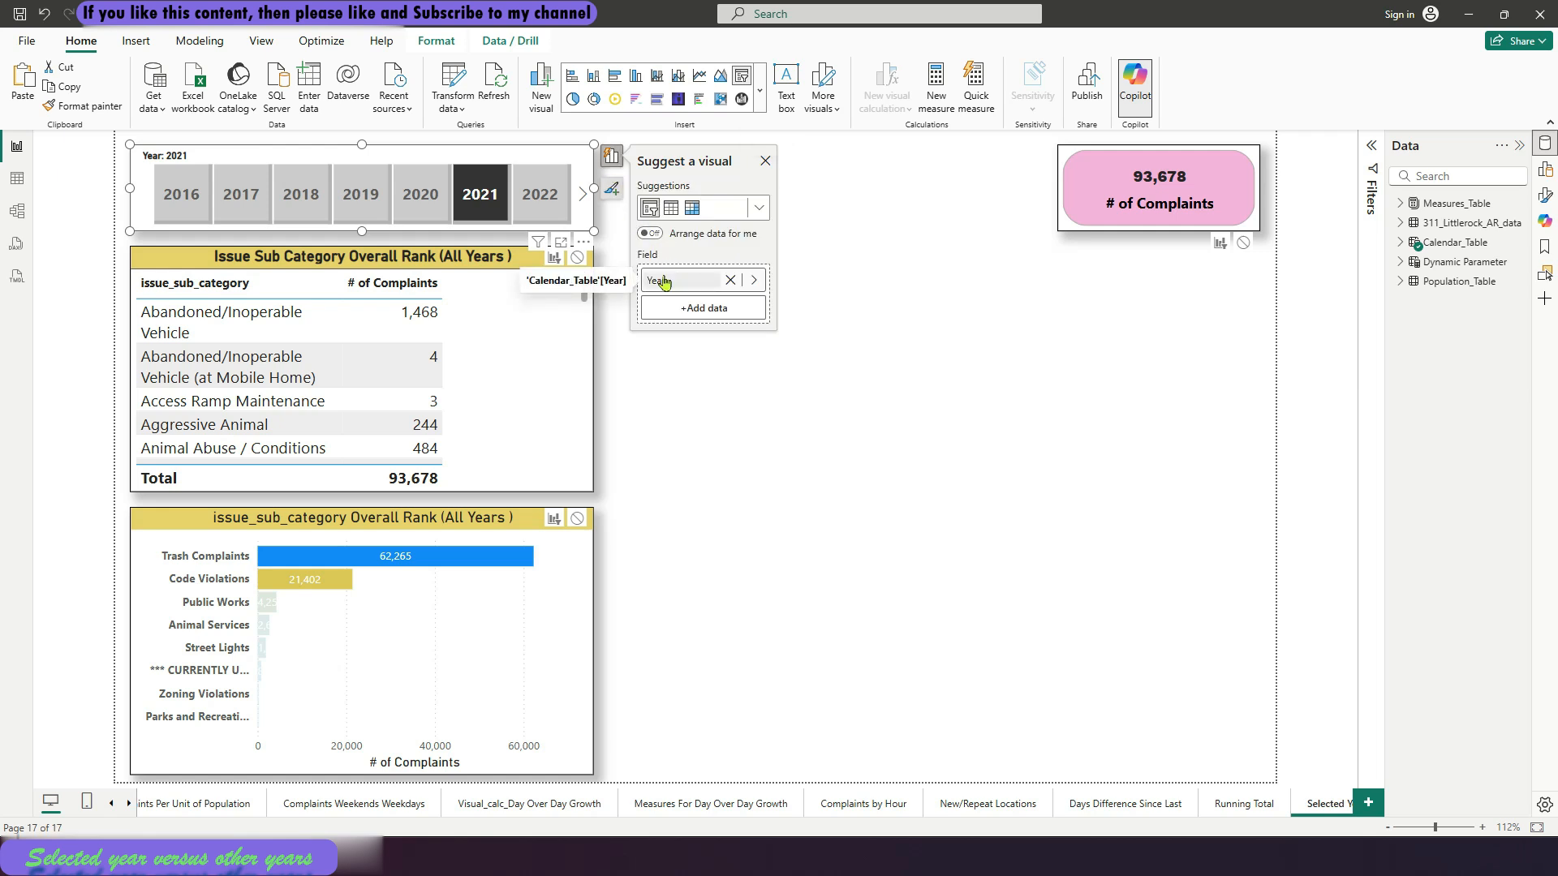
scroll(590, 395, down, 3)
click(590, 395)
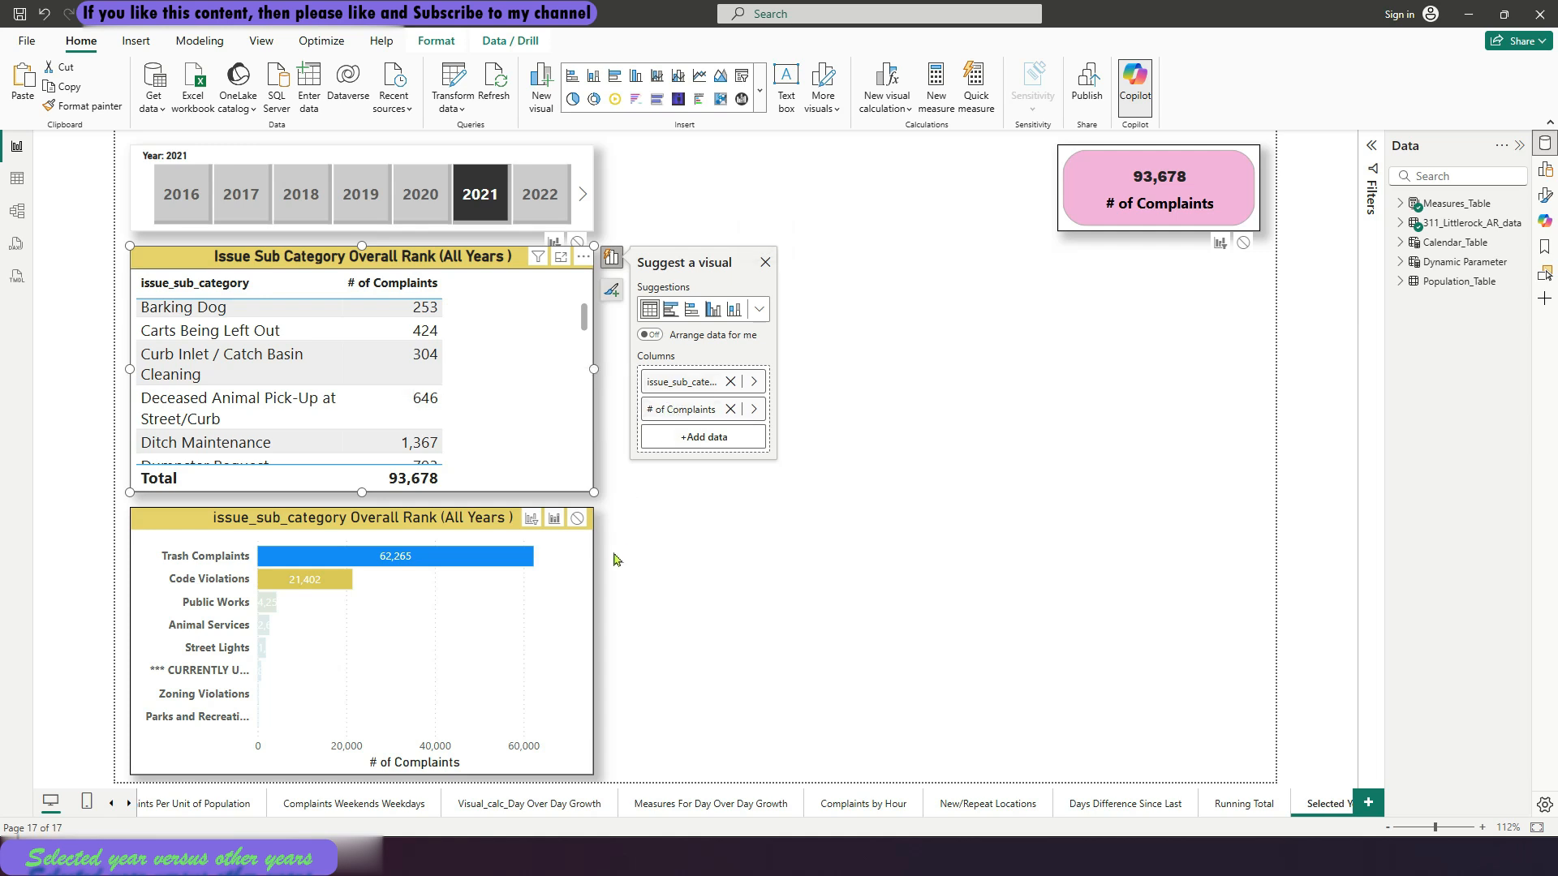
click(592, 578)
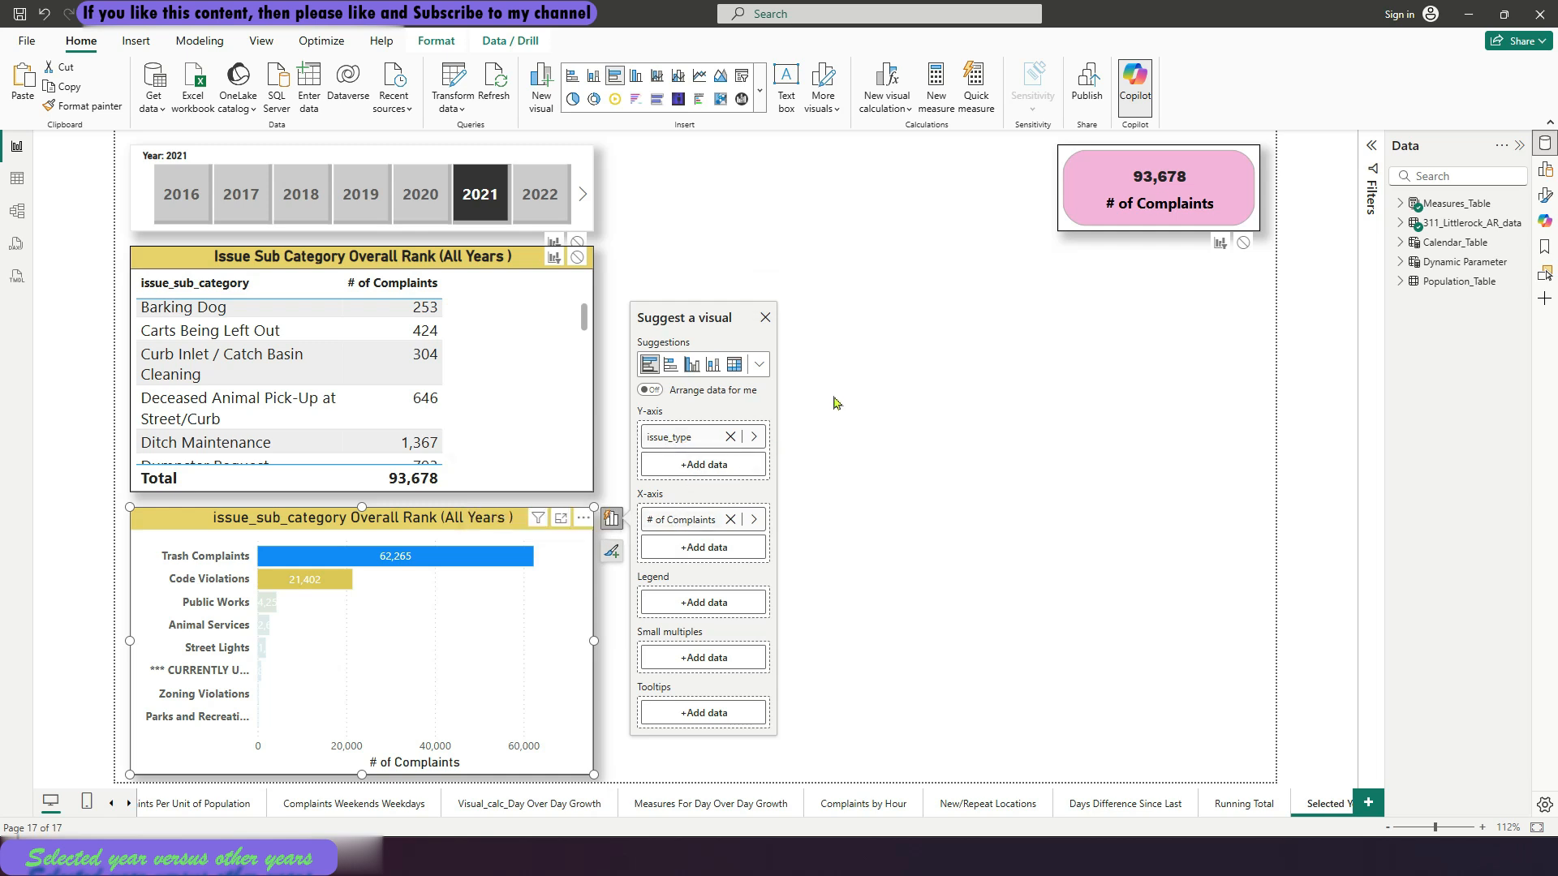
click(807, 345)
Select 2022 in the Year slicer and stop the slicer from filtering the sub-category table, bar chart and # of Complaints card
click(547, 201)
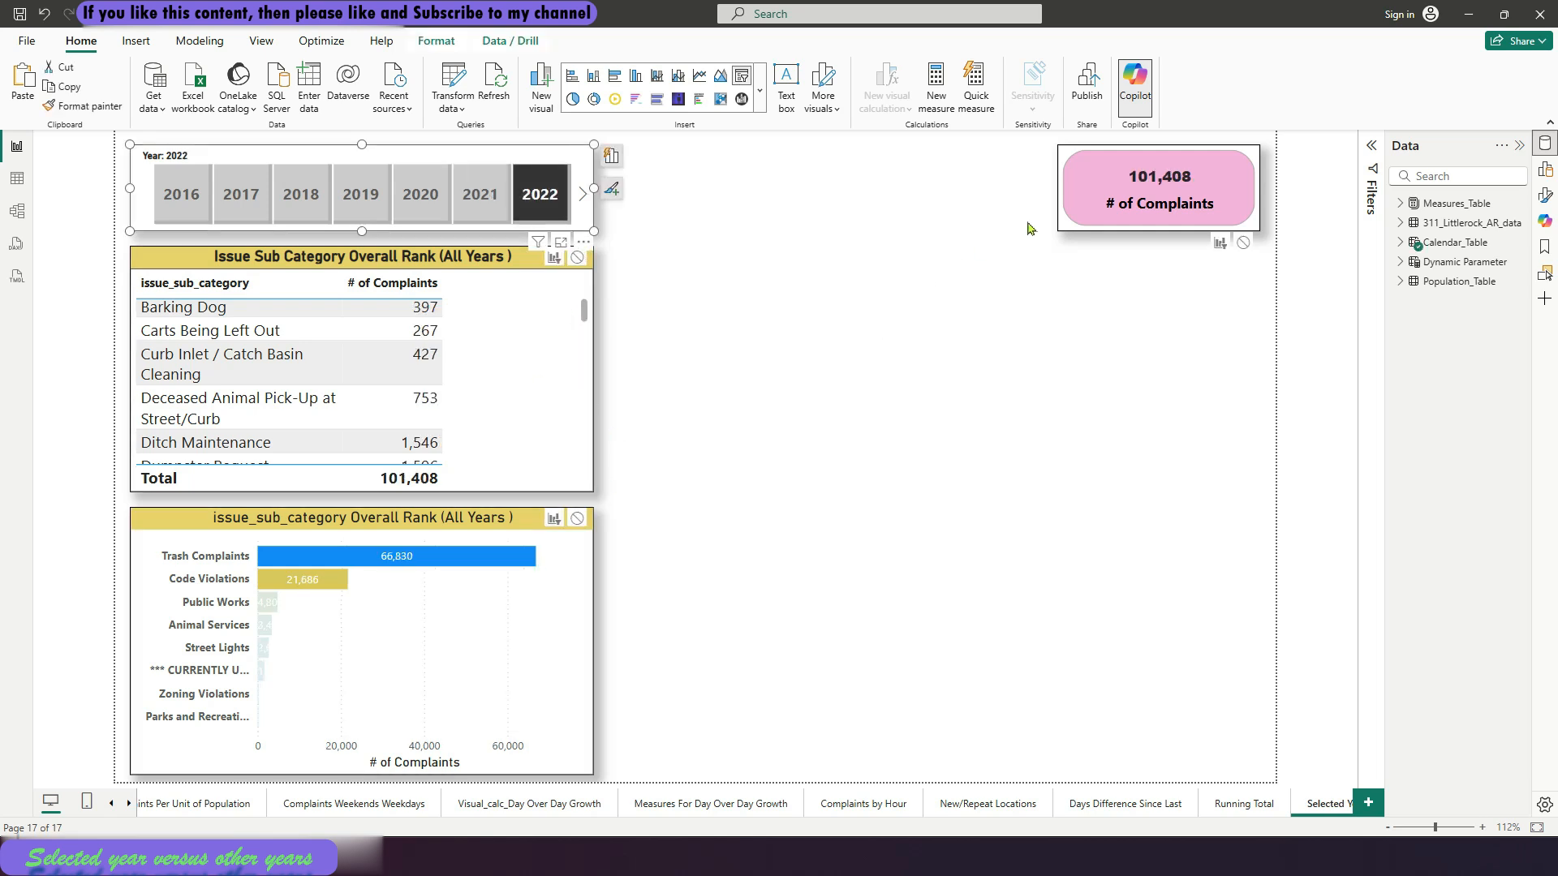
click(807, 226)
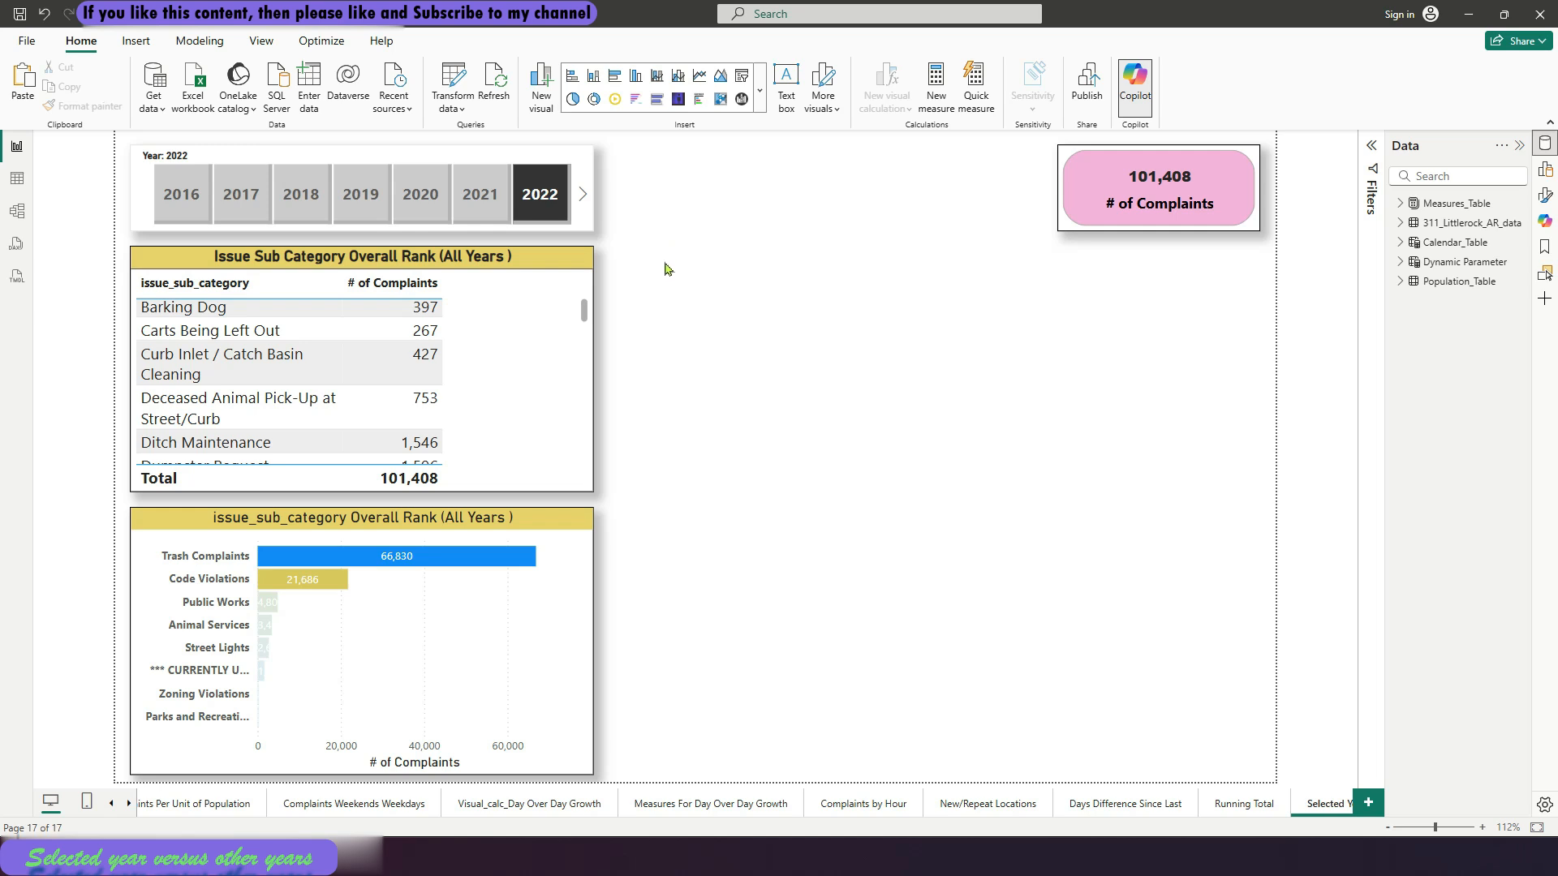
click(588, 218)
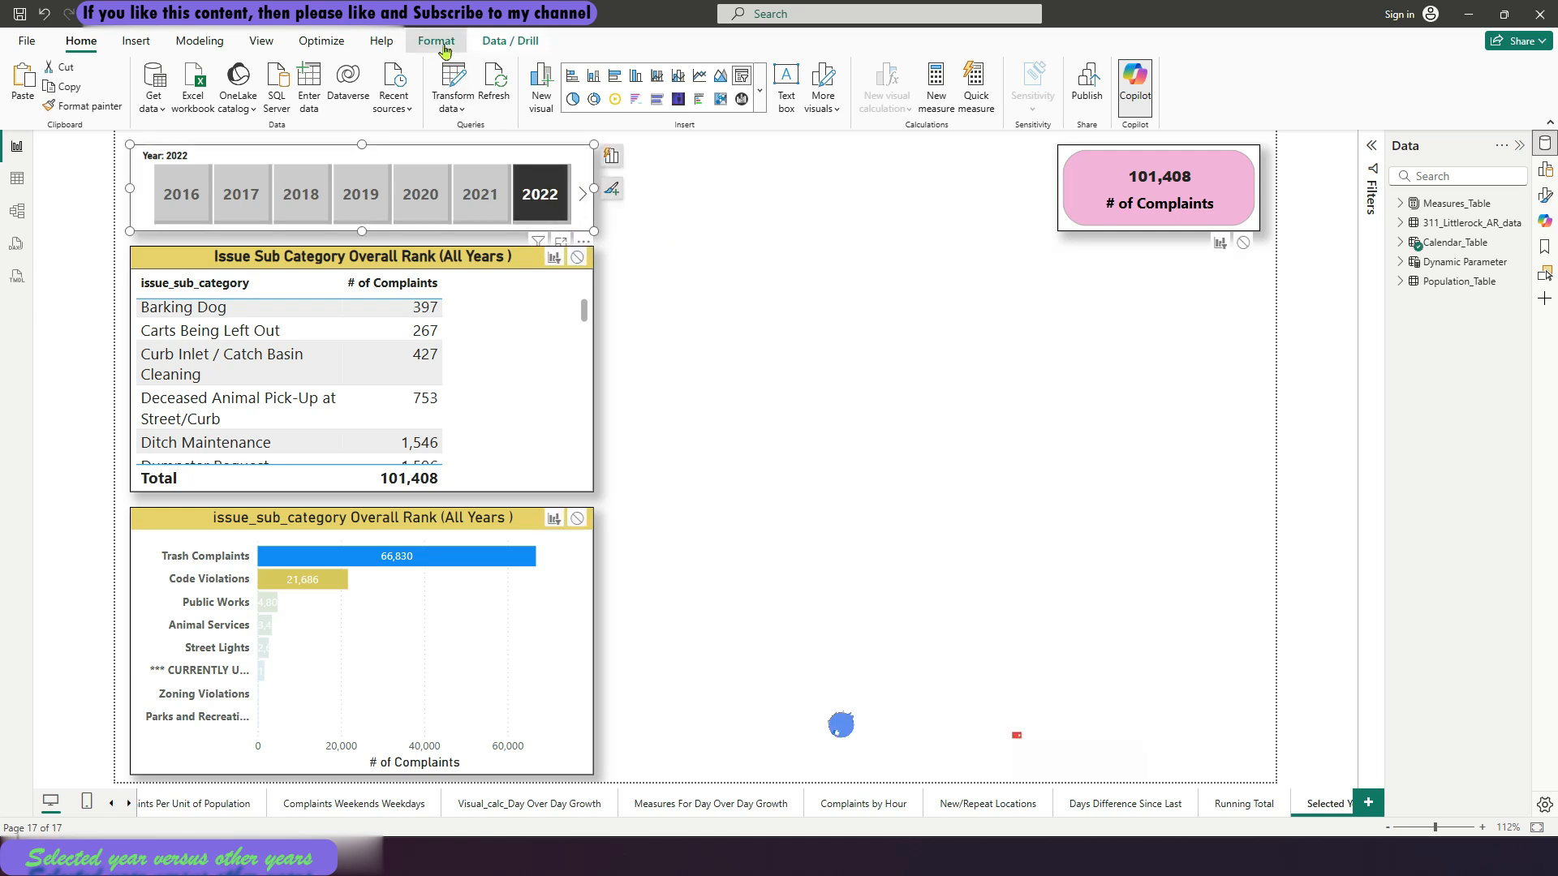
click(445, 47)
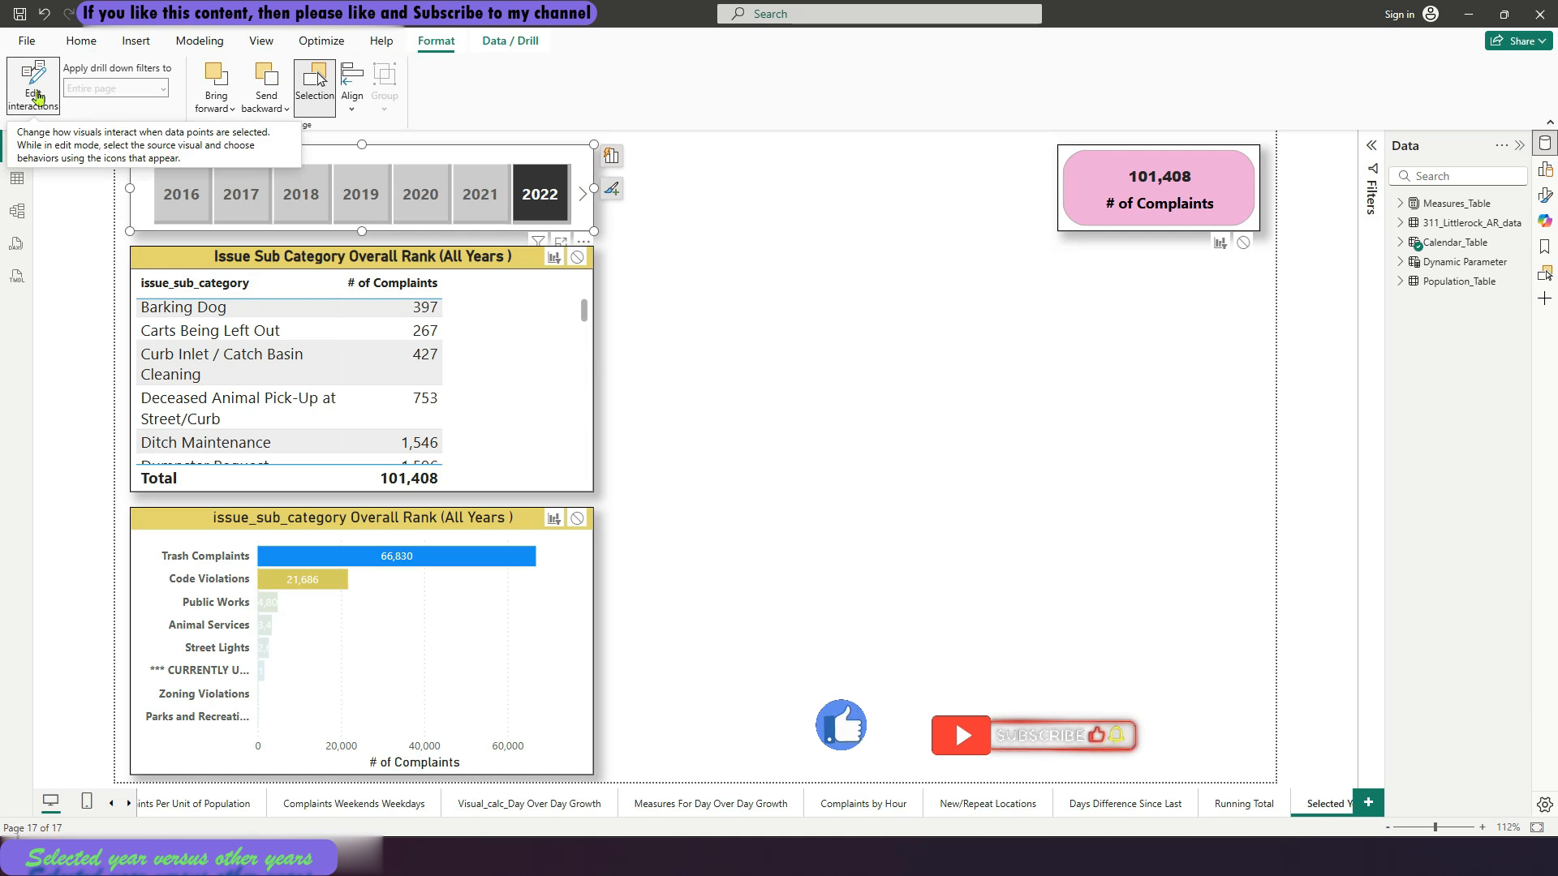
click(576, 258)
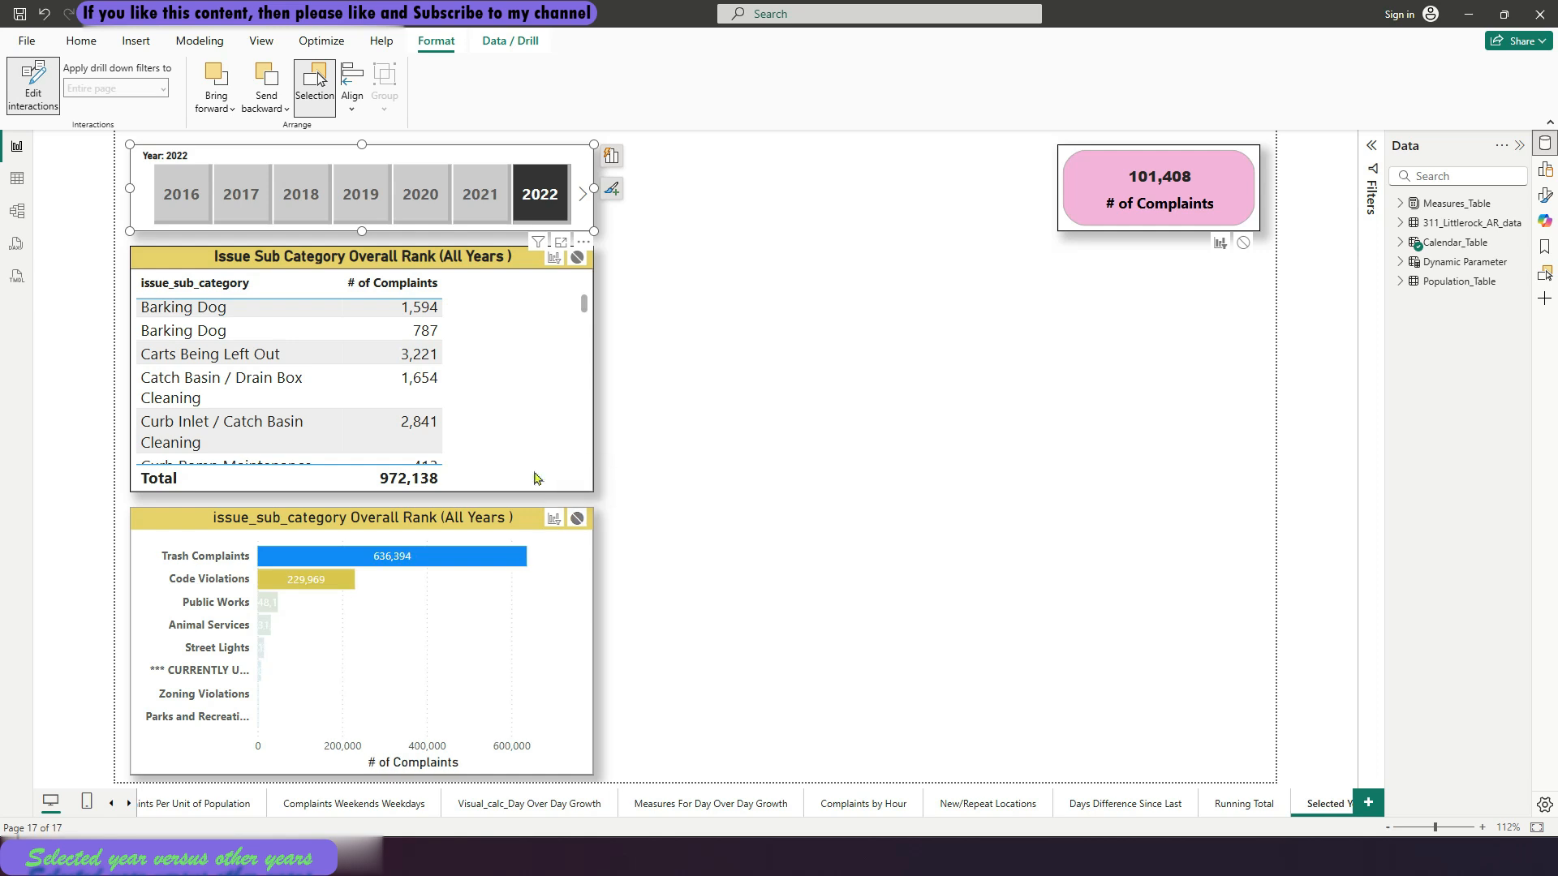
click(577, 519)
click(1243, 243)
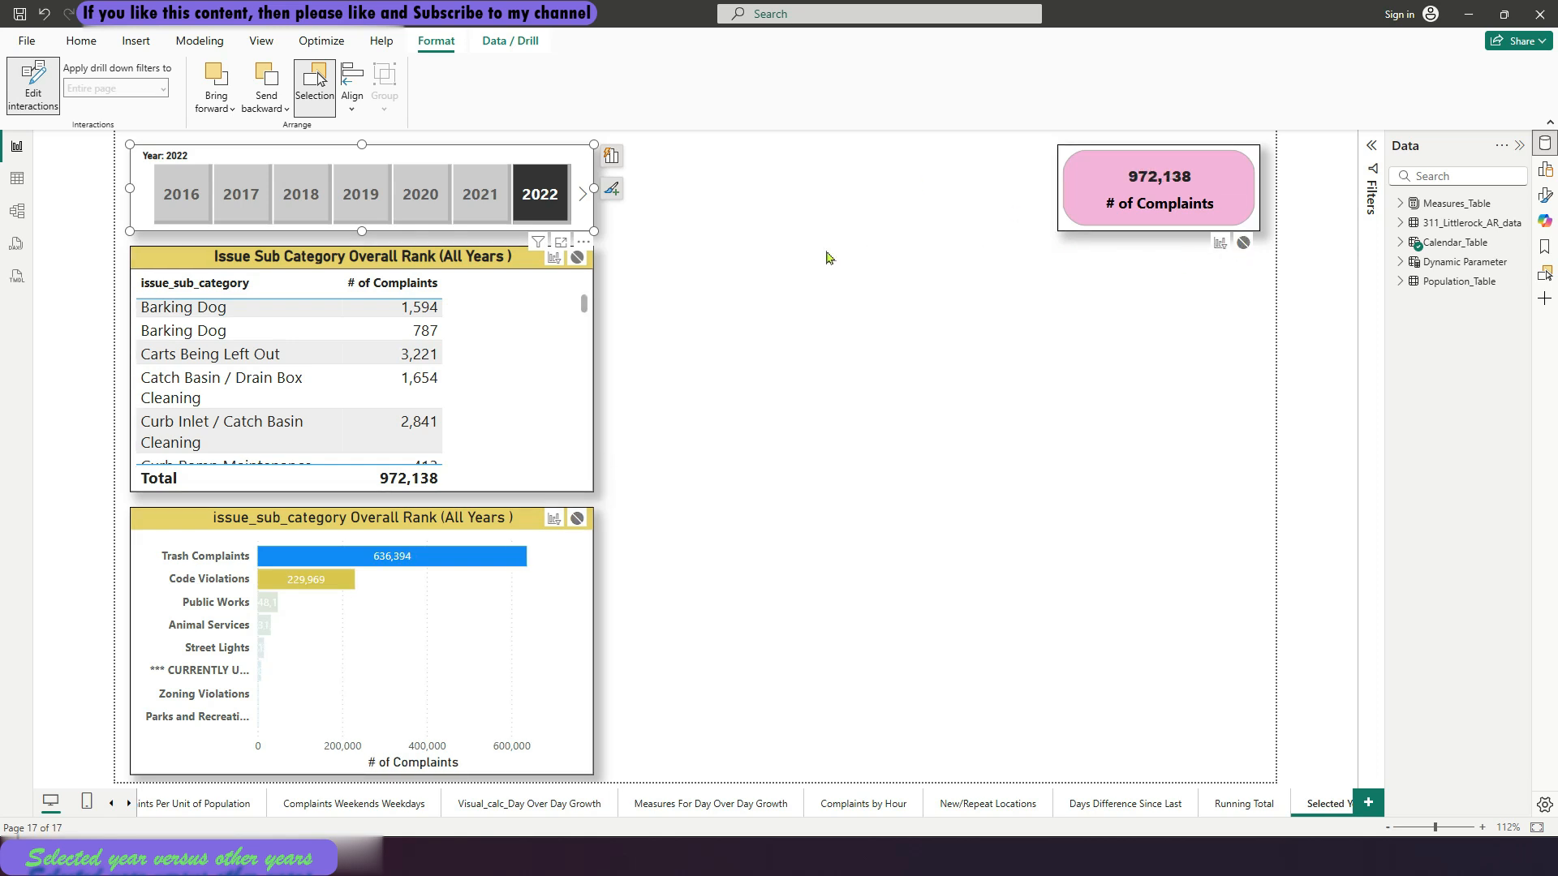
click(828, 257)
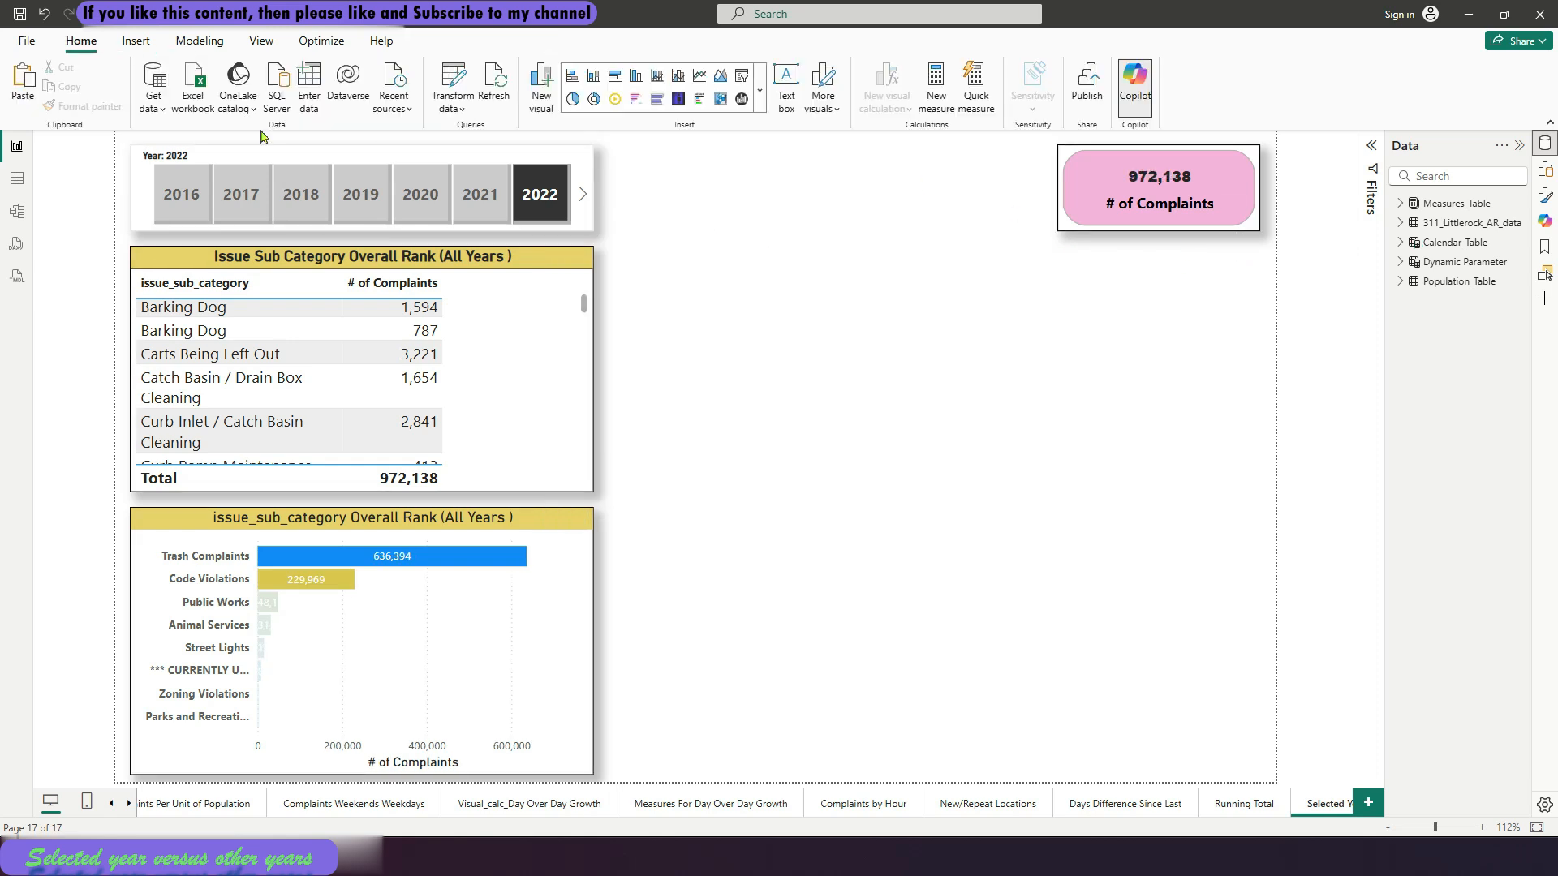
Turn off interaction editing for the Year slicer
click(423, 168)
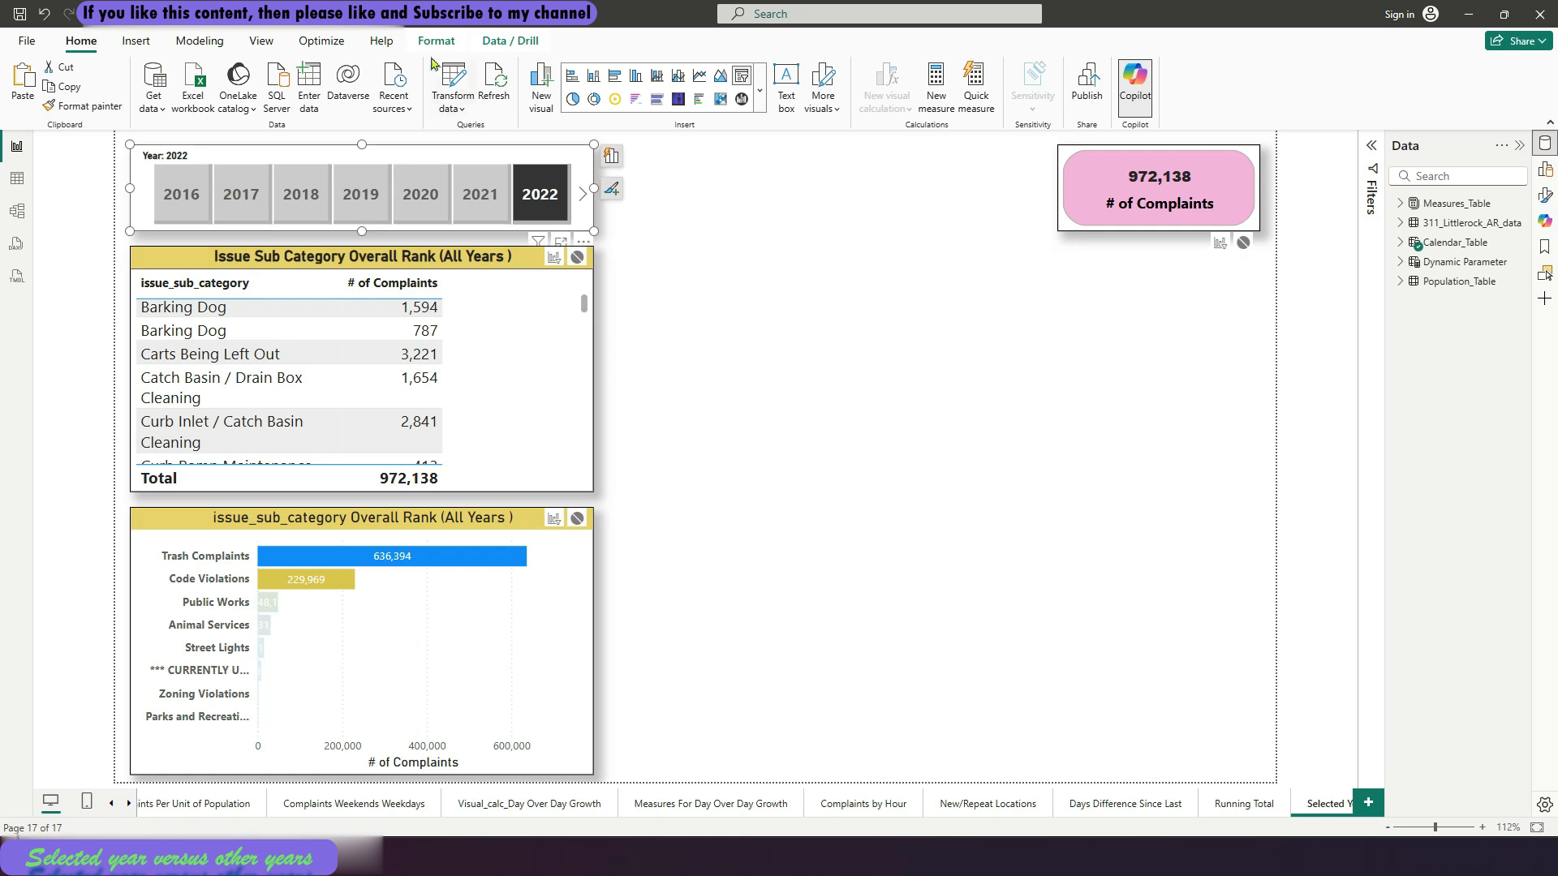
click(436, 41)
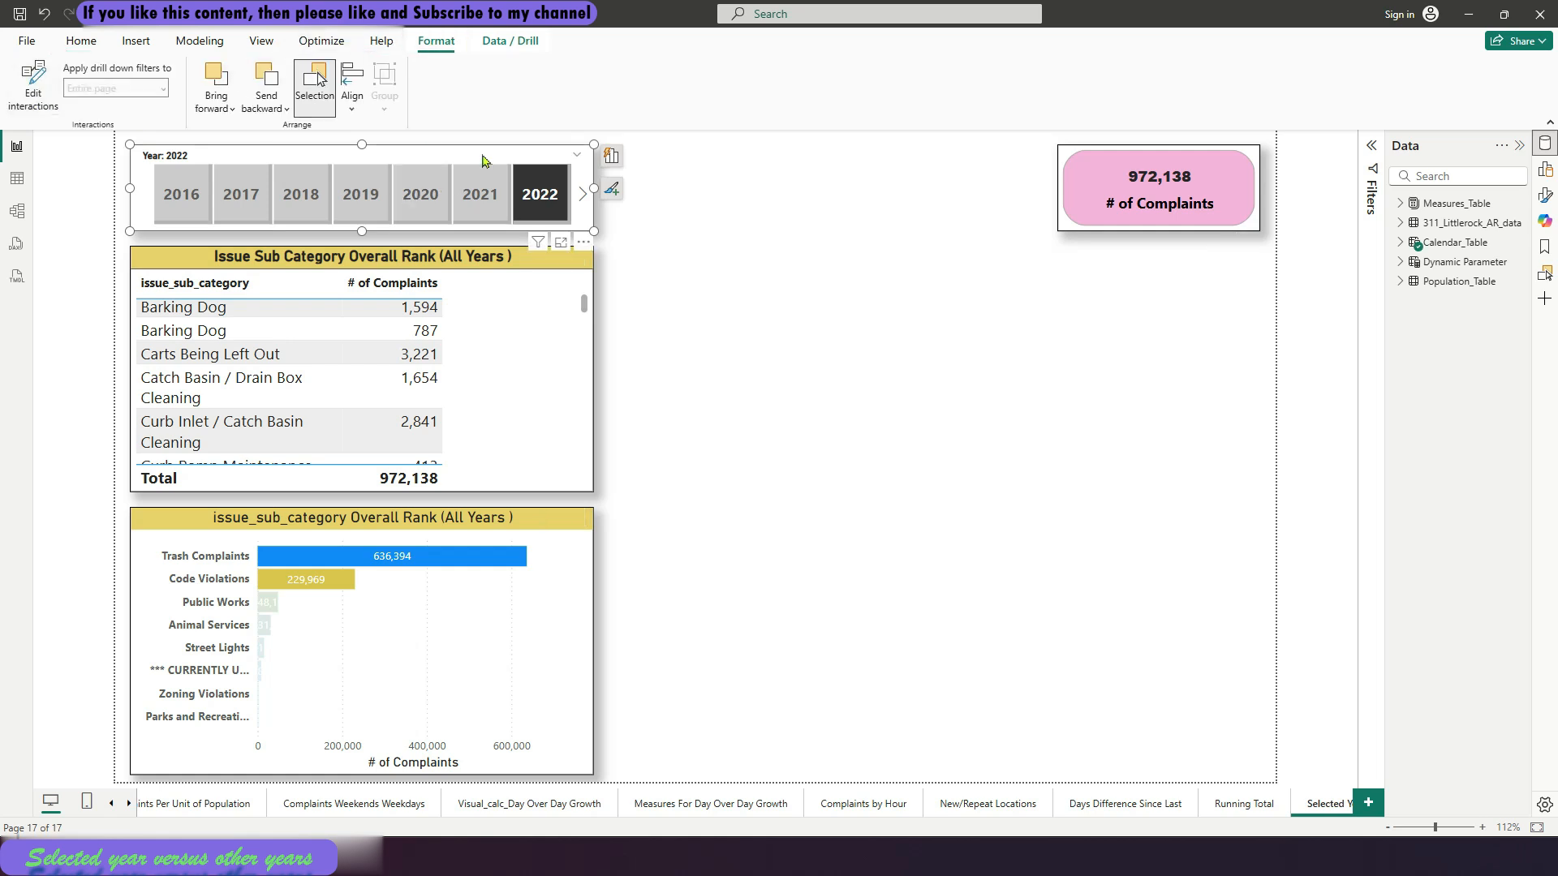
click(659, 198)
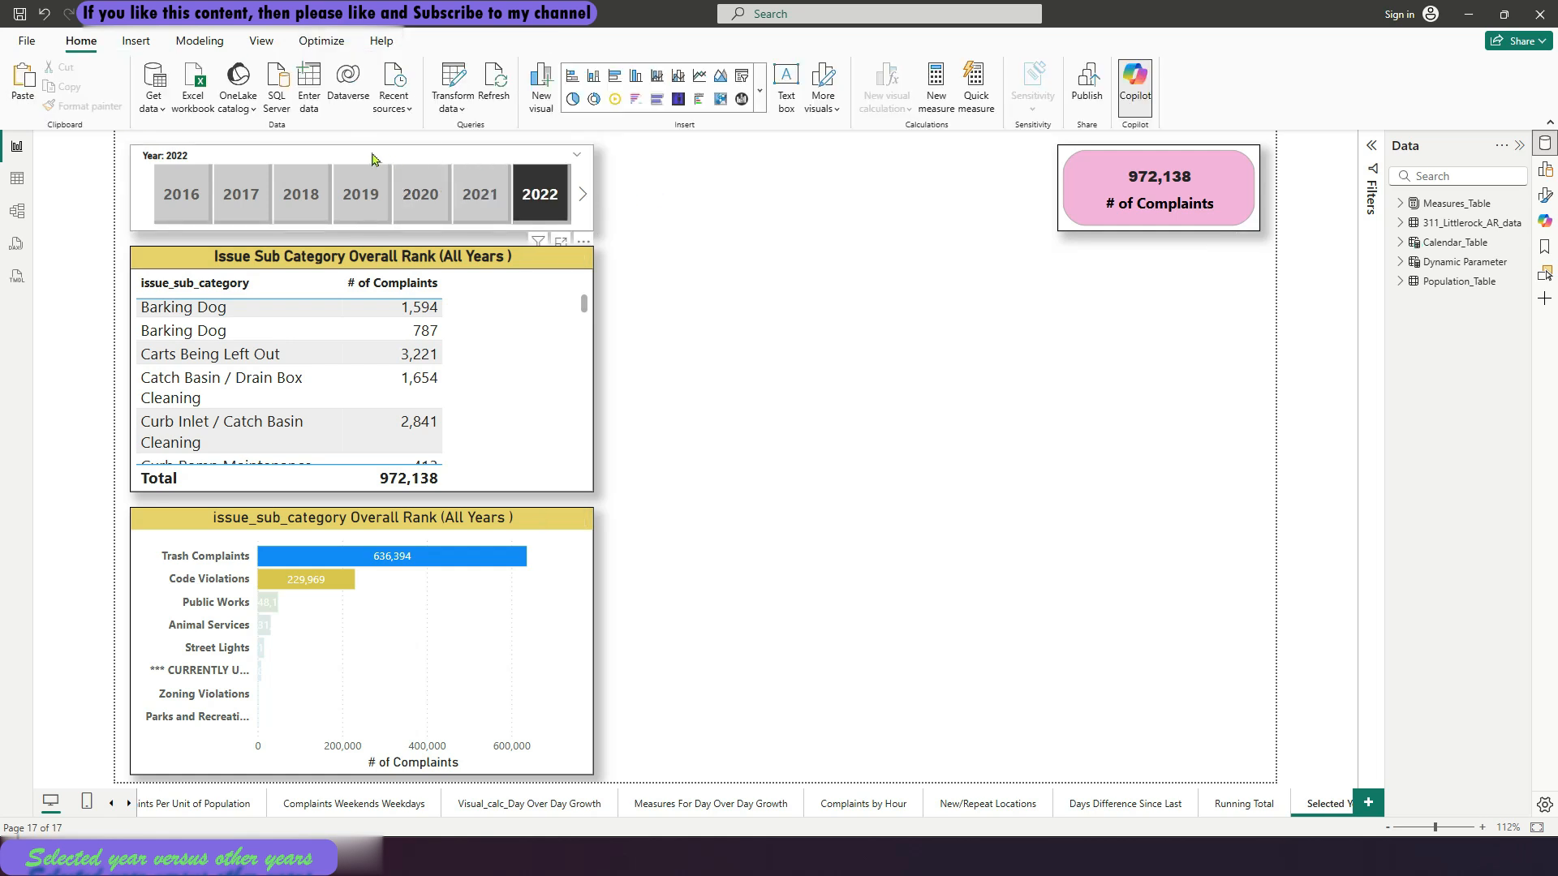
Test the Year slicer on 2019, 2018, 2017 and 2016 against the table, chart and card
click(357, 191)
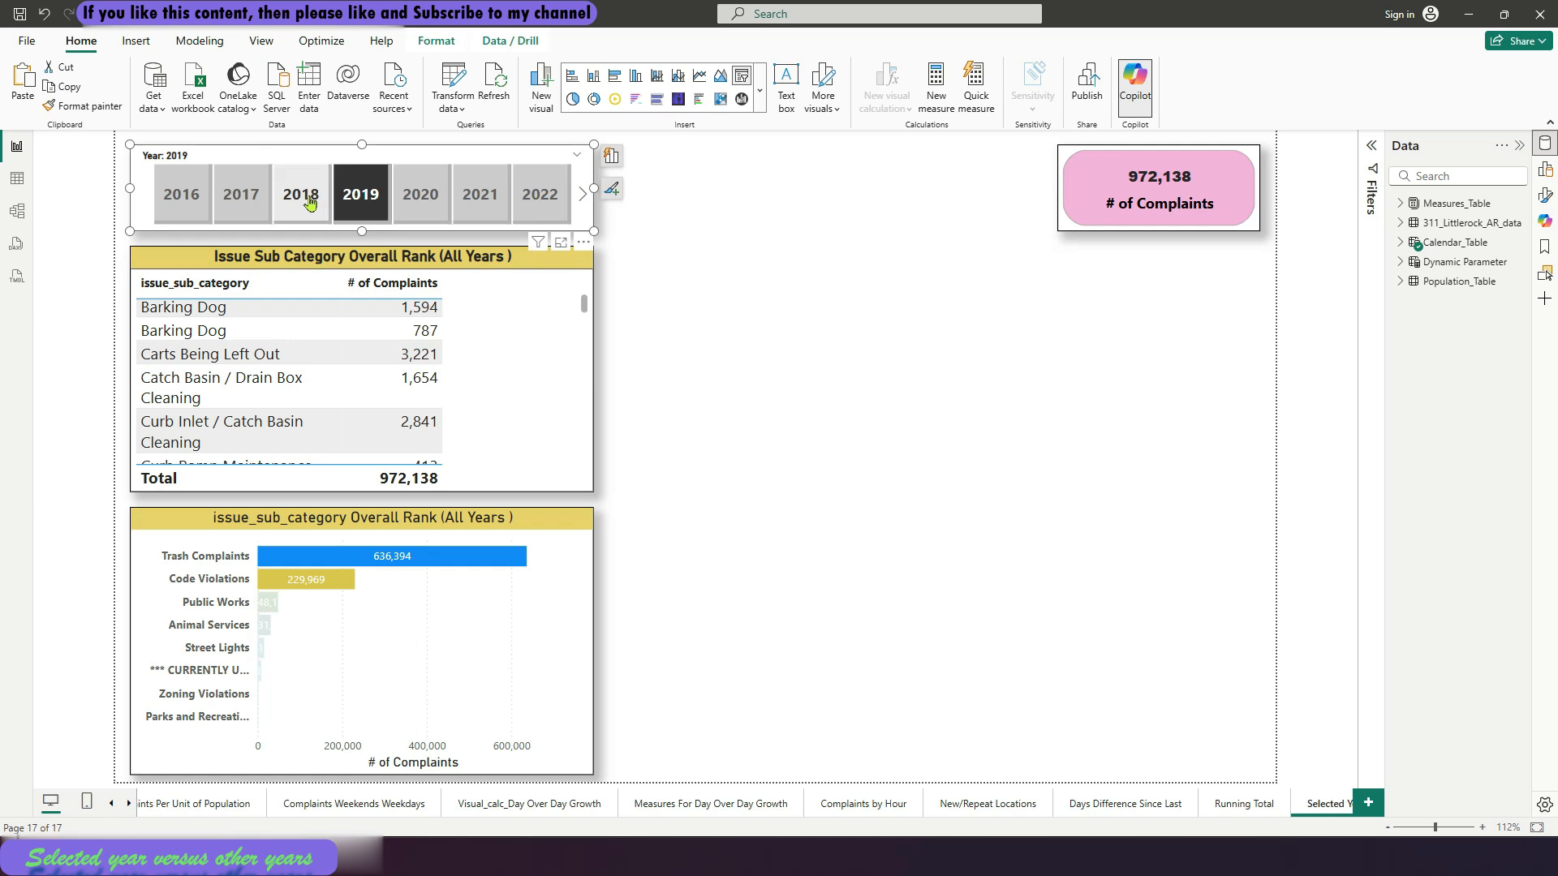
click(310, 202)
click(257, 201)
click(181, 199)
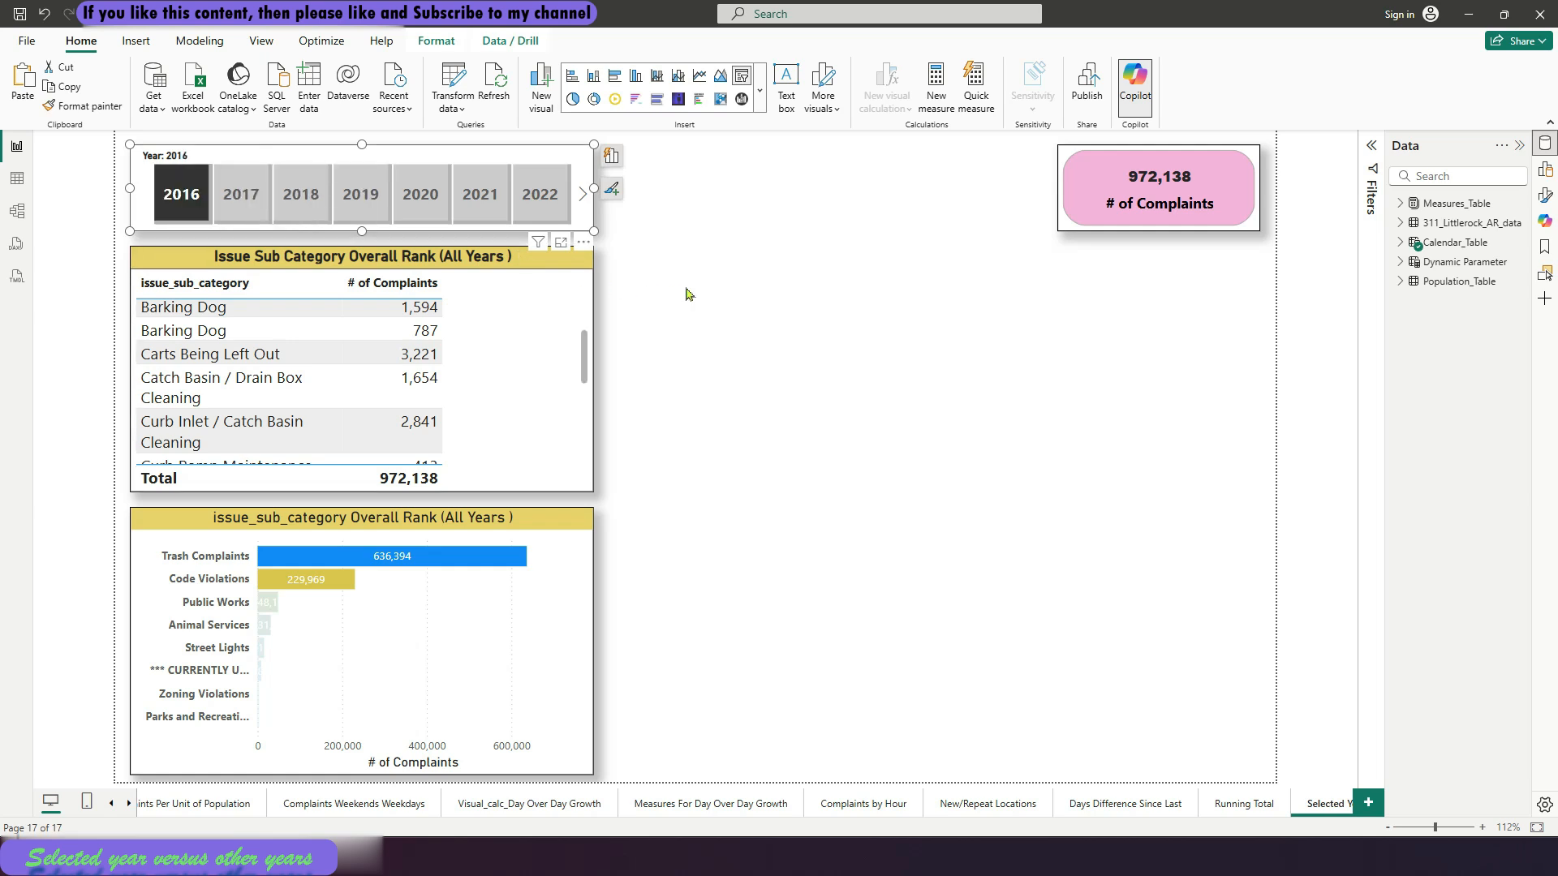
click(686, 294)
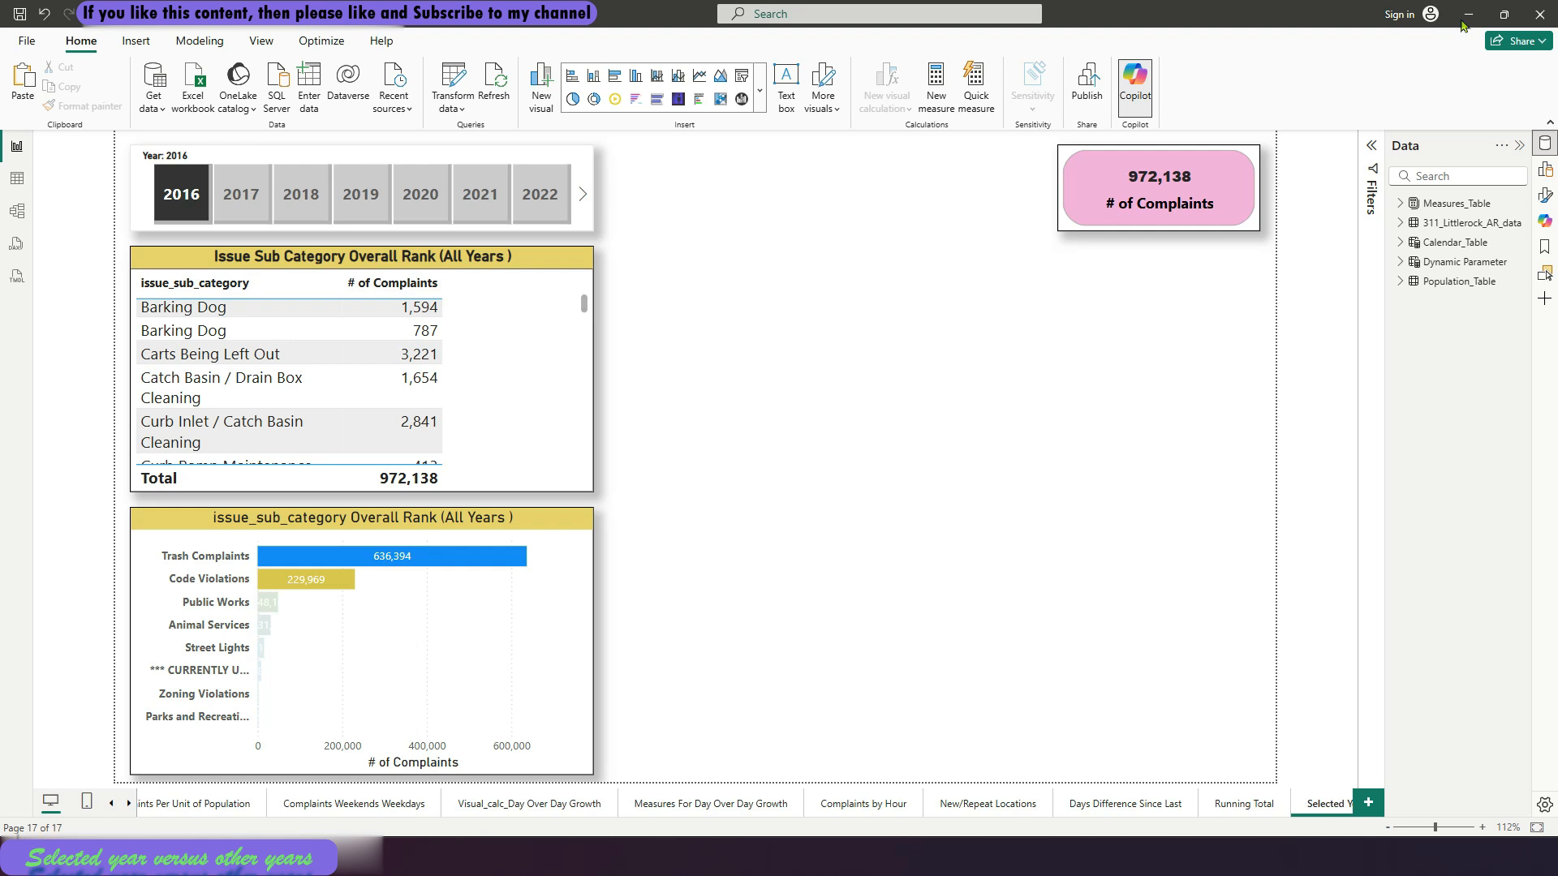
Create a new measure in Measures_Table named Complaints (other years)
click(1400, 204)
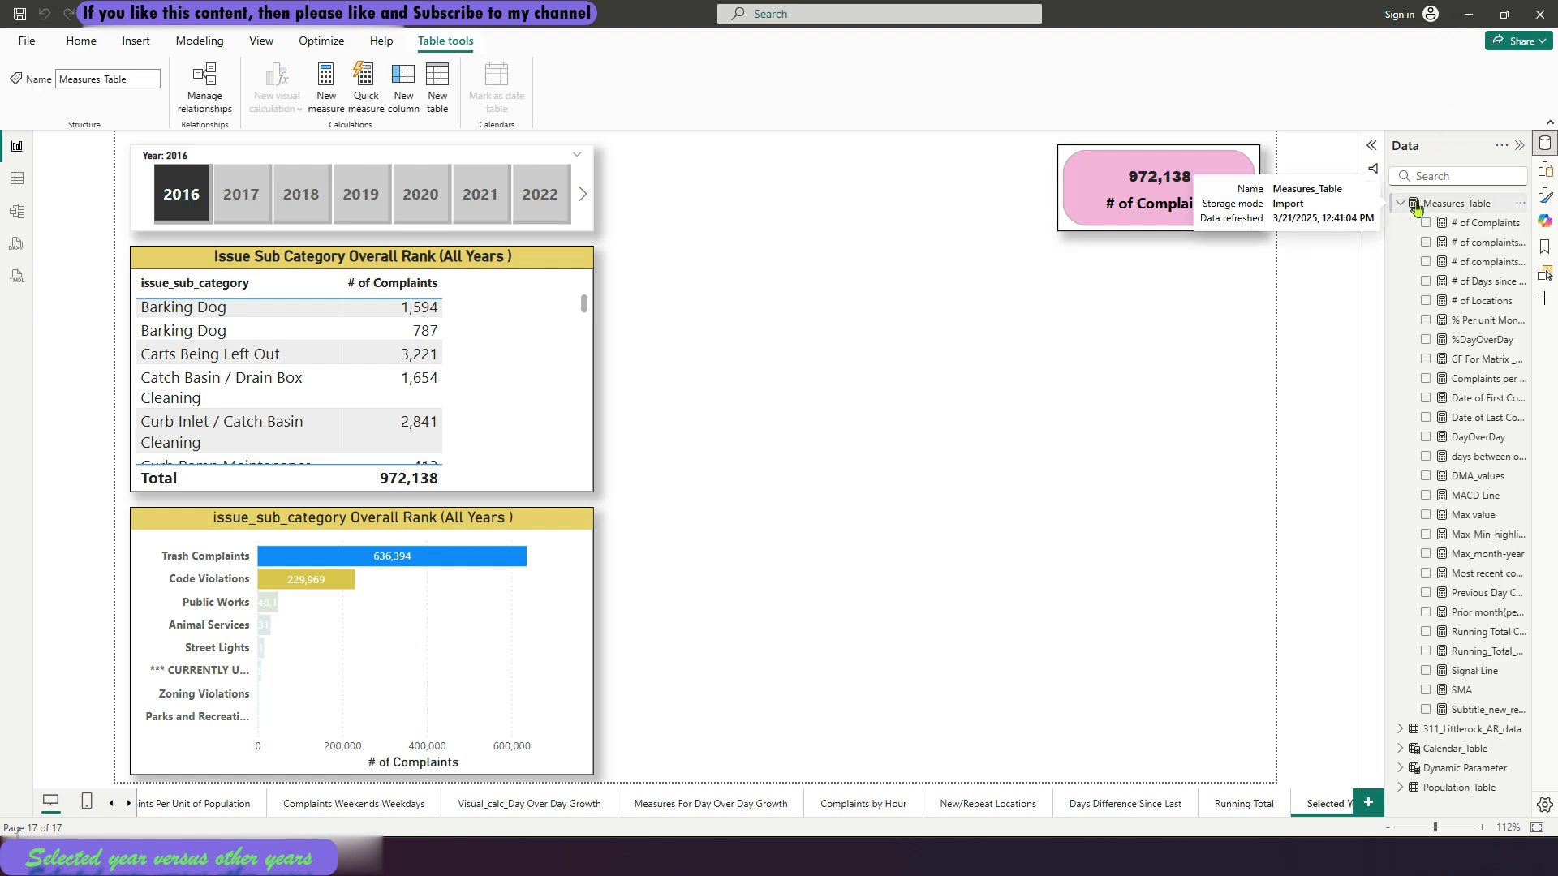
click(1447, 207)
right_click(1446, 208)
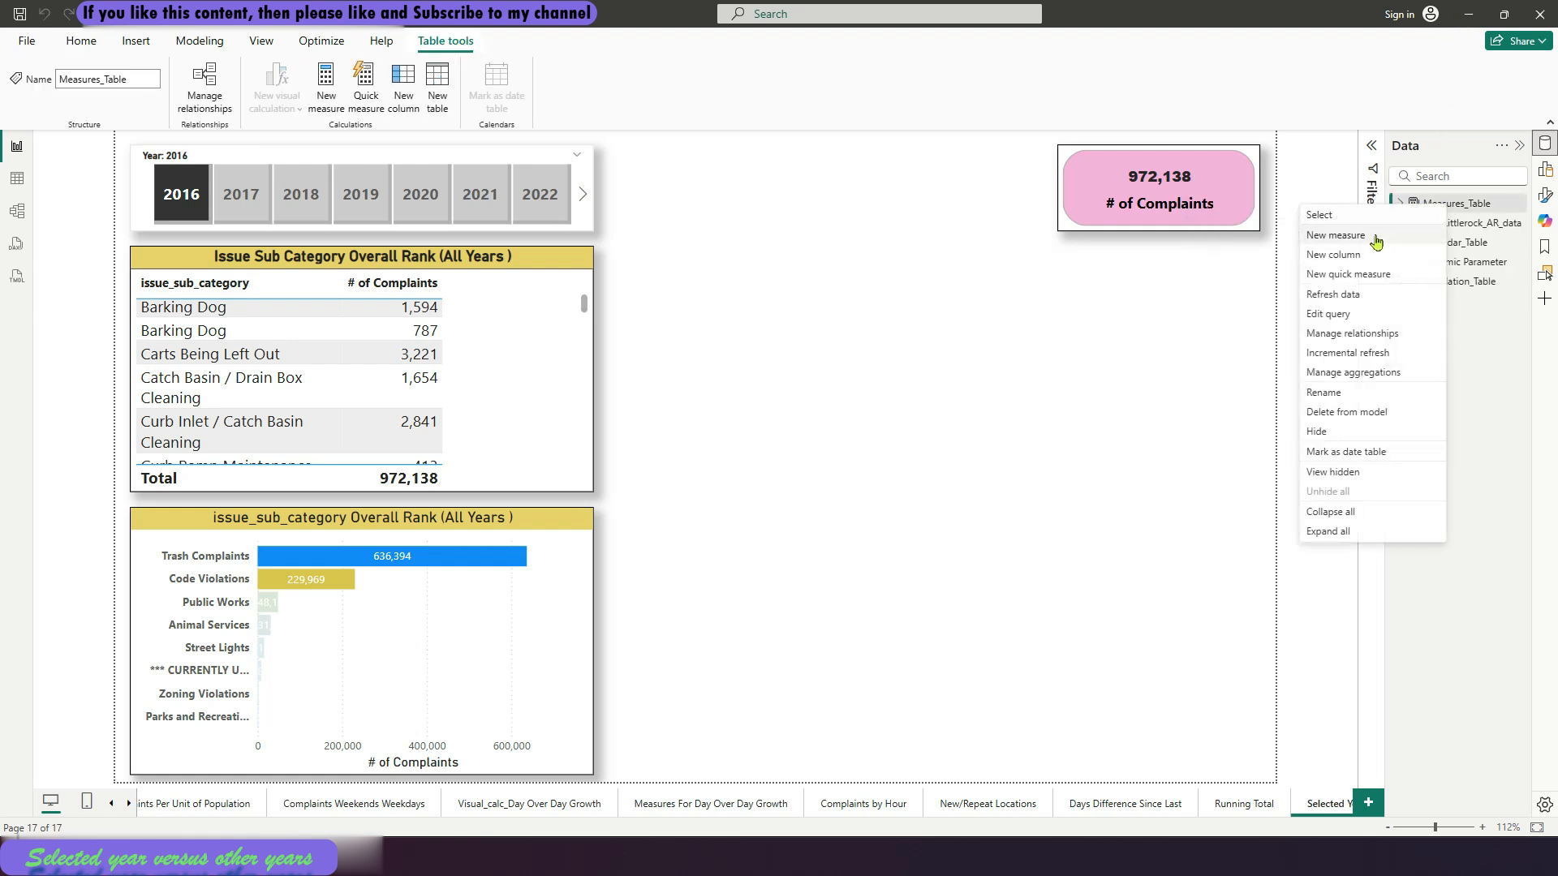
key(Escape)
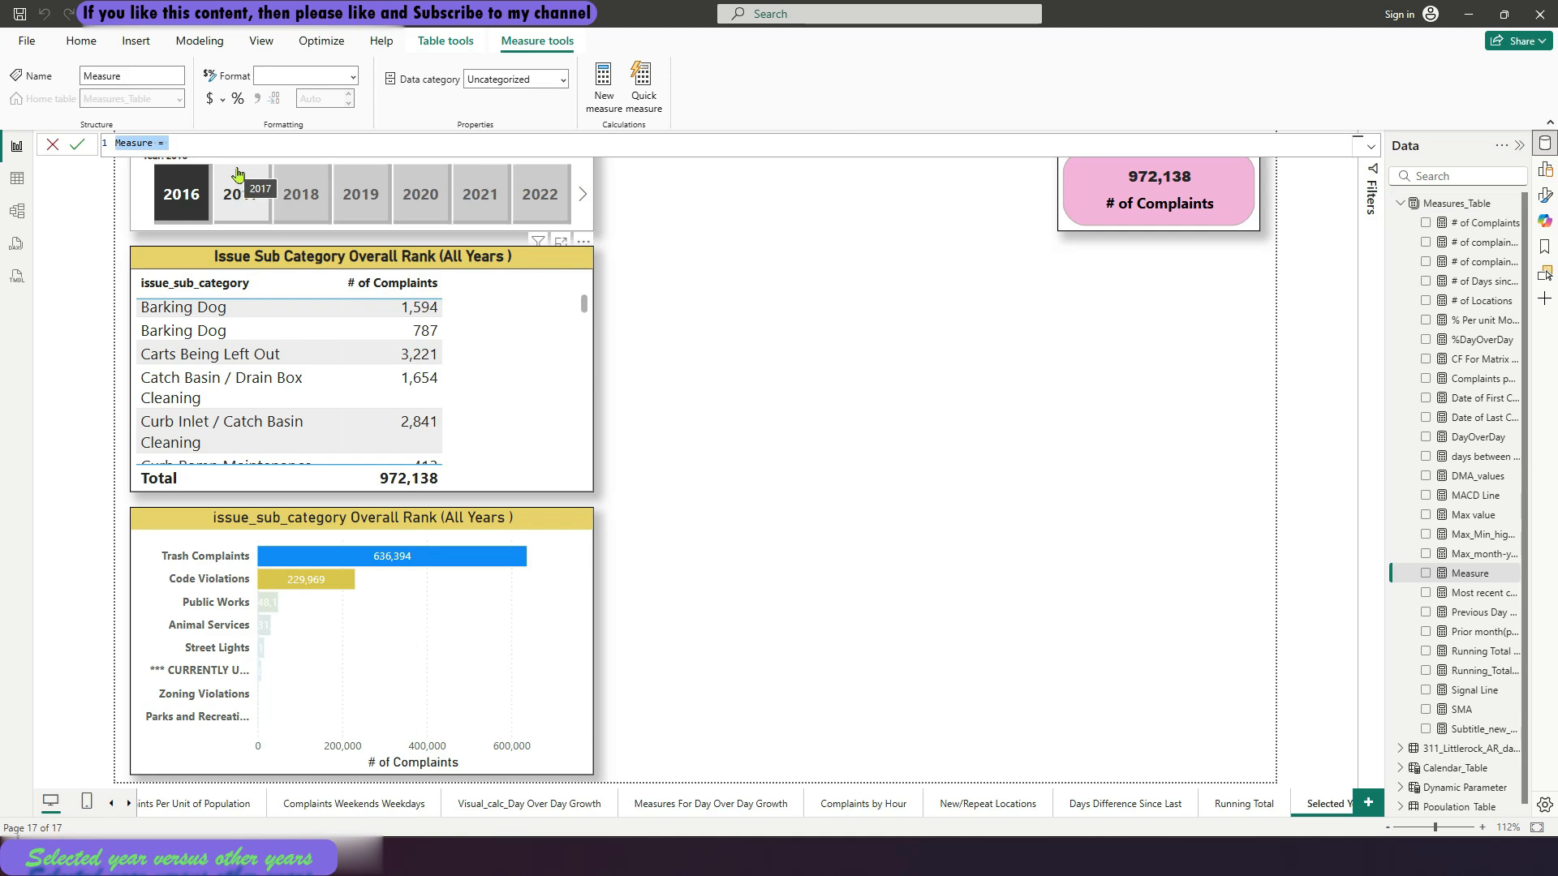
click(219, 144)
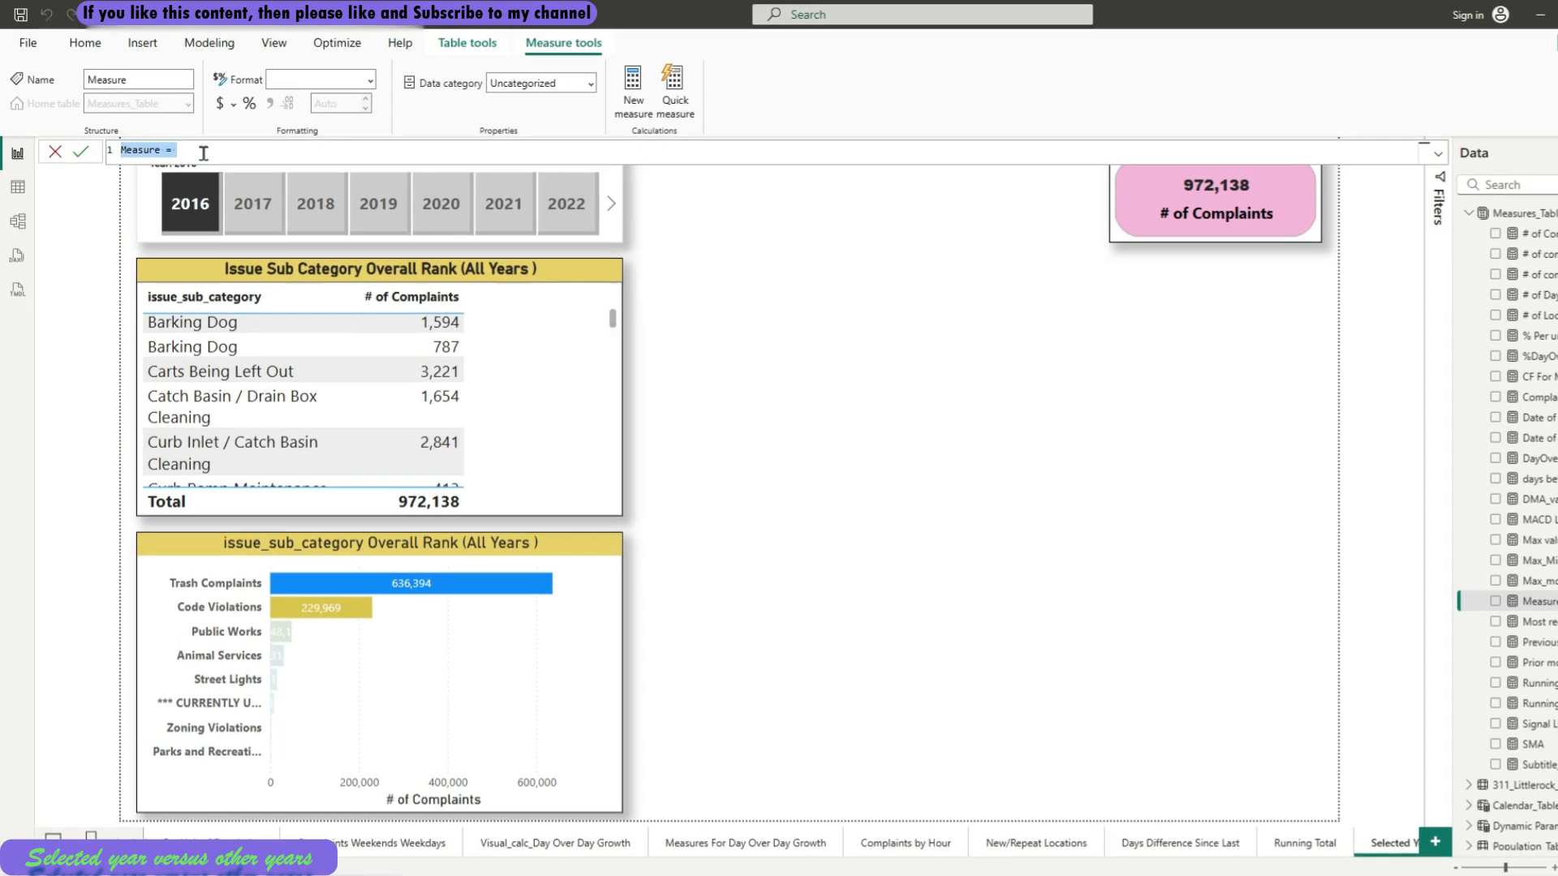
drag(218, 164, 123, 164)
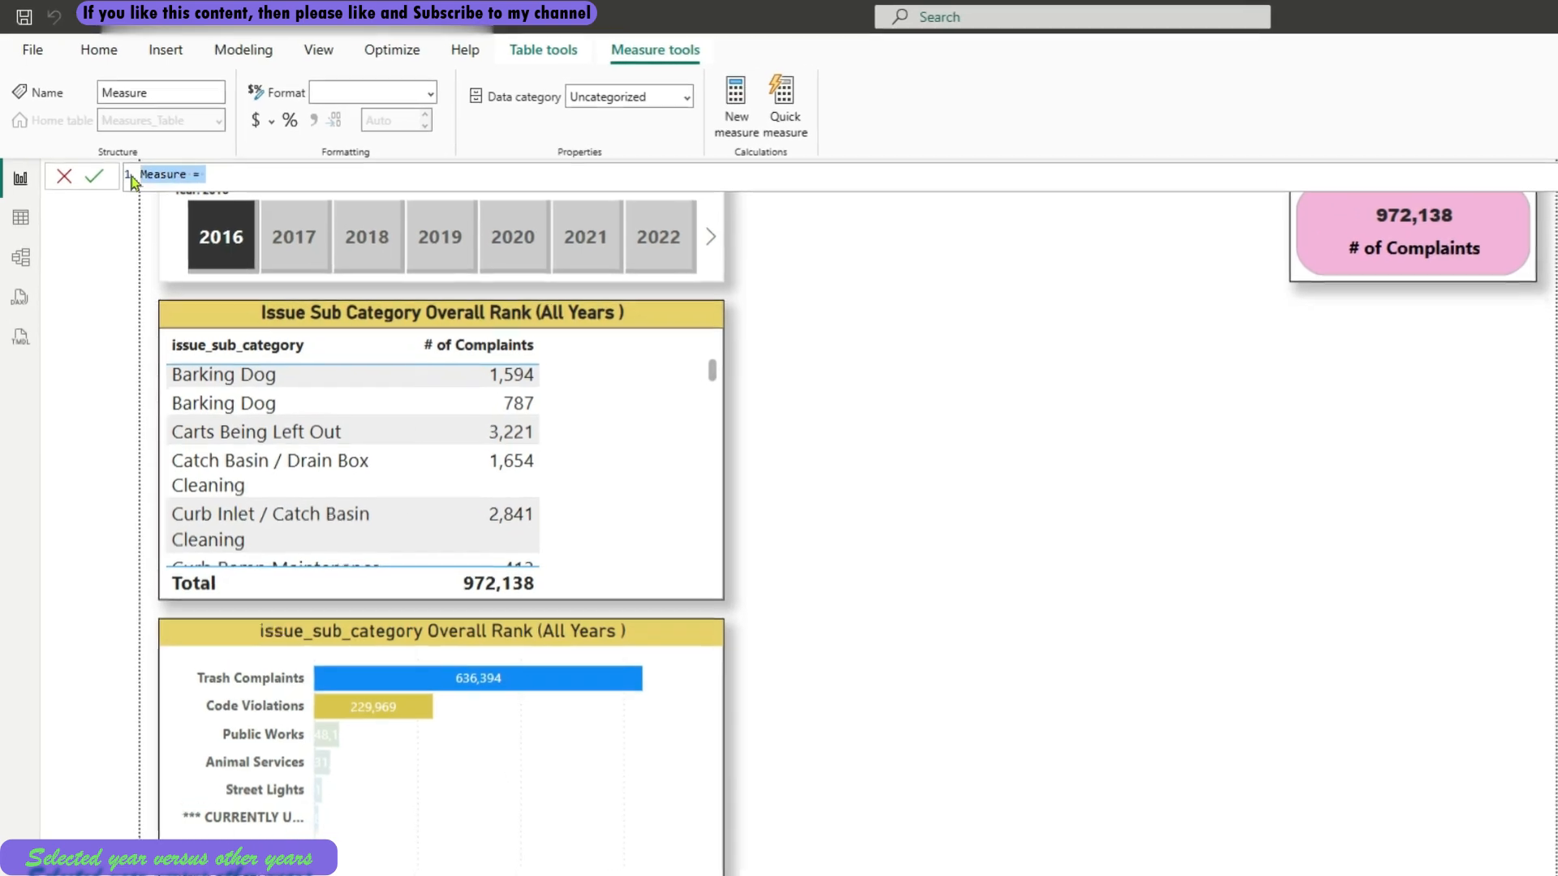
text(Complaint)
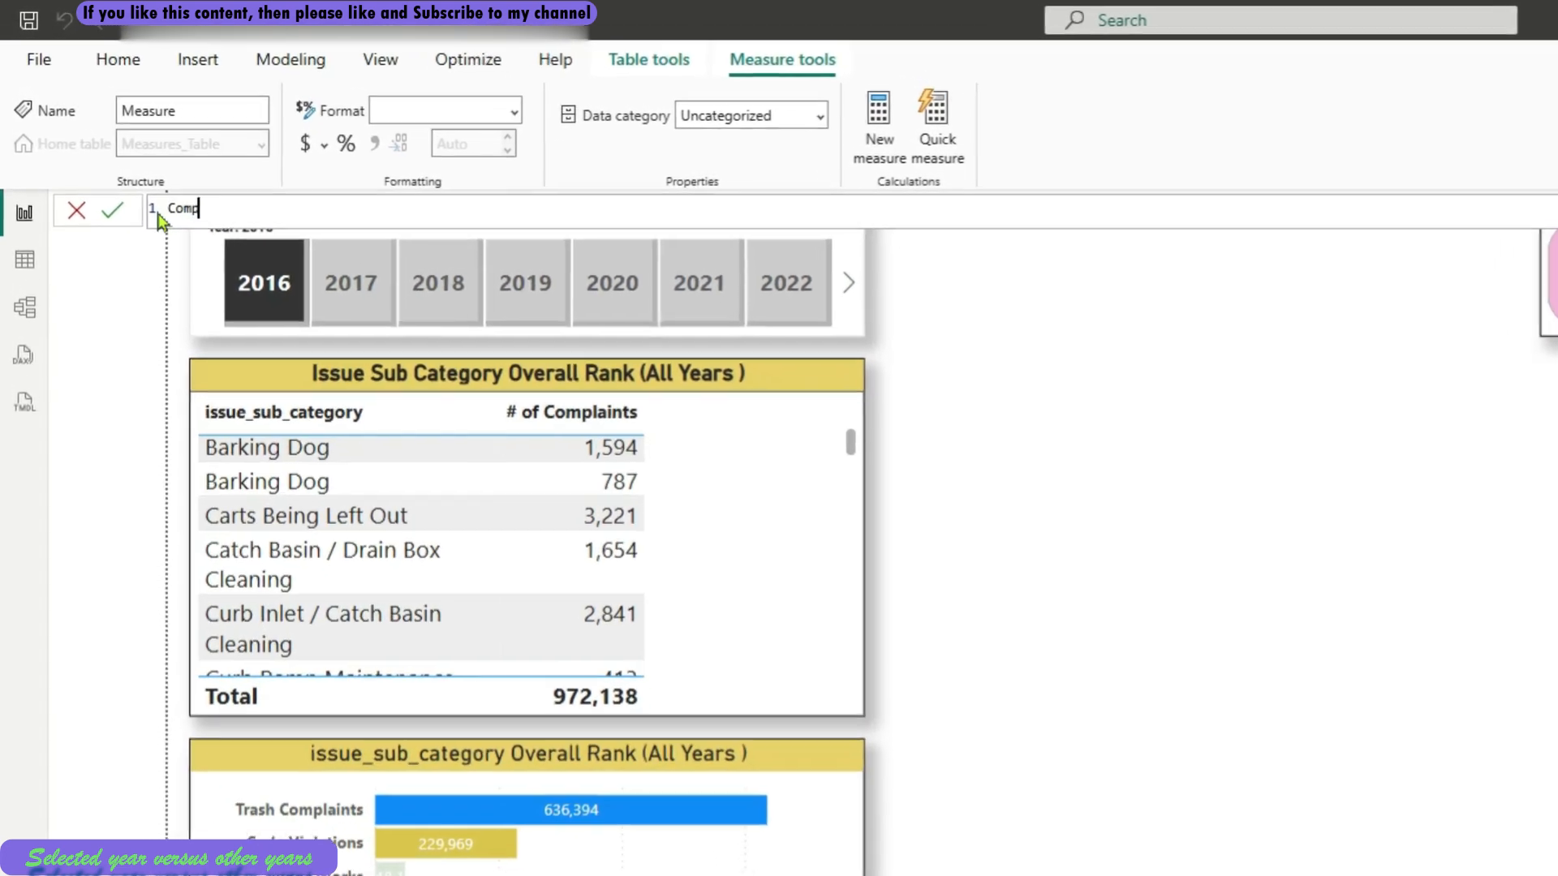
text(s (c)
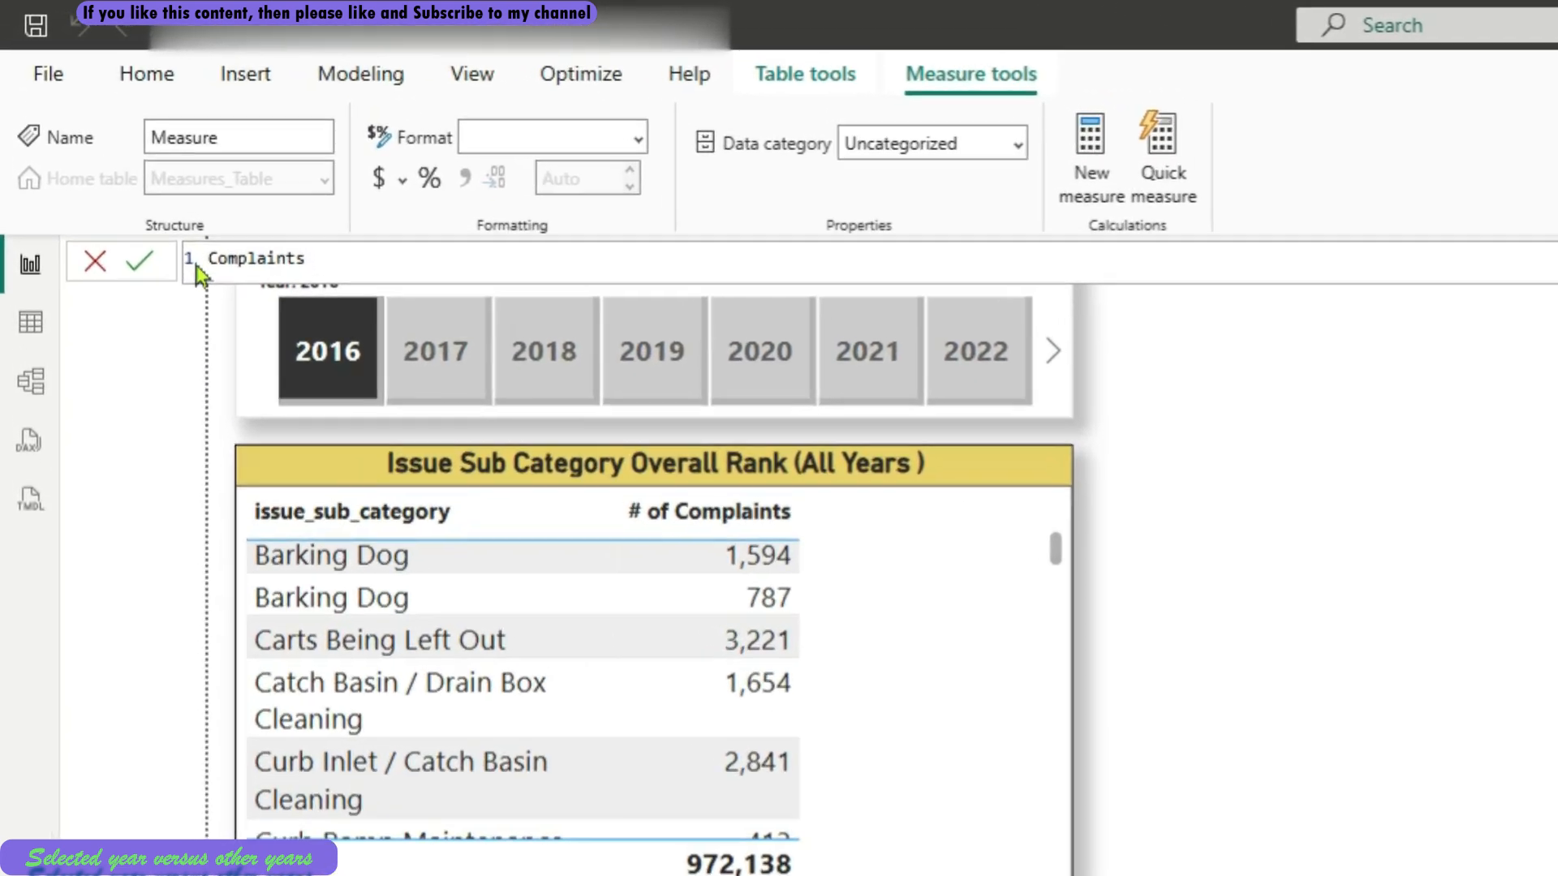
text(ther )
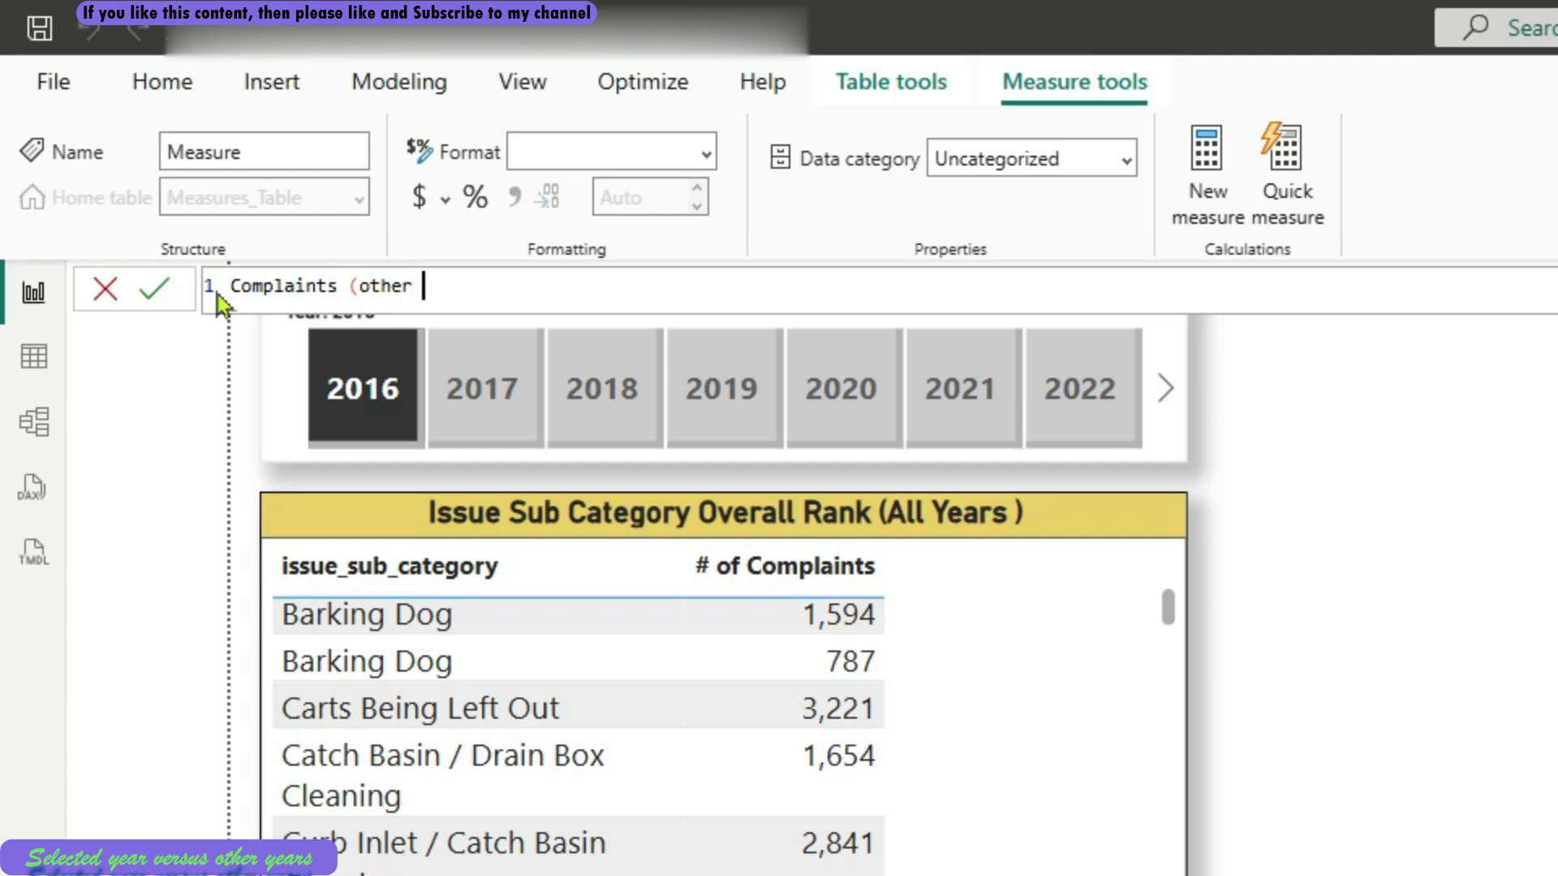
text(years) =)
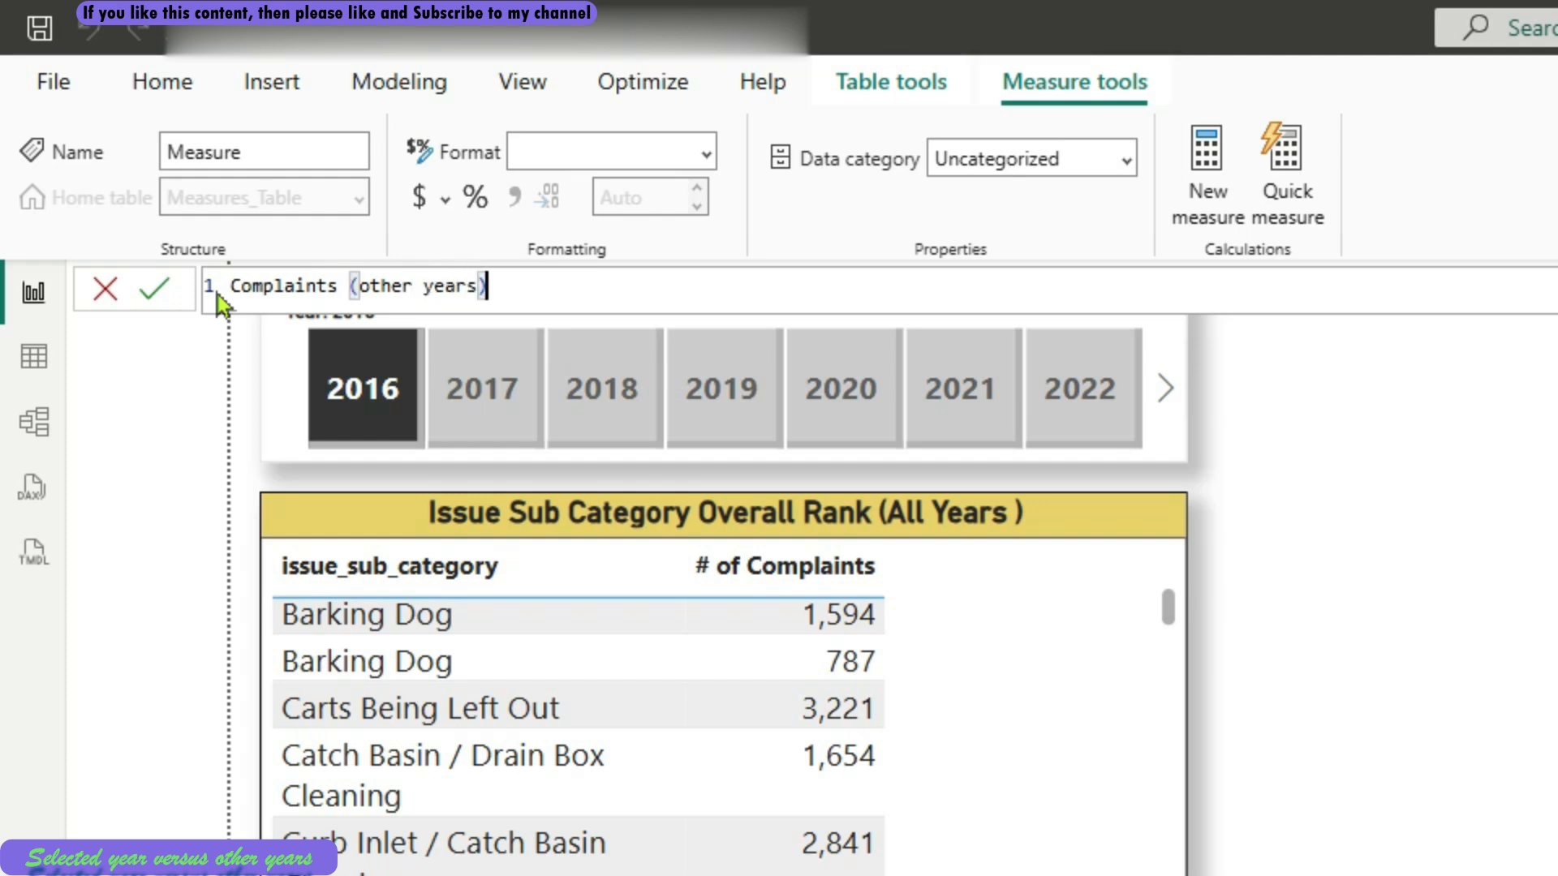
Start the Complaints (other years) formula as a SUMX over a FILTER whose table is ALL(Calendar_Table), with each function on its own line
key(shift+Return)
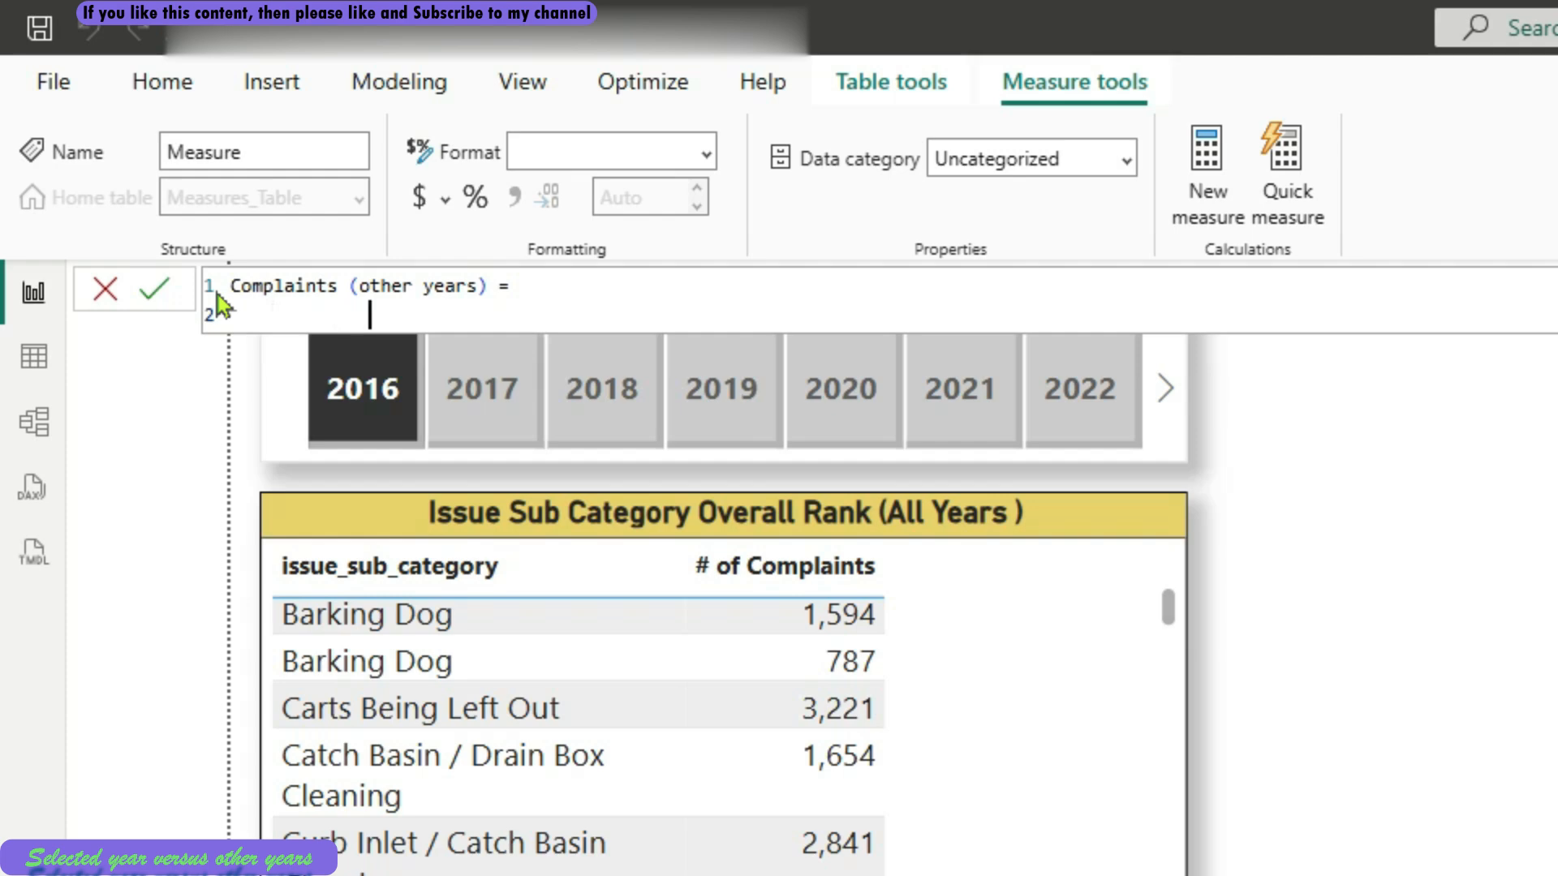
text(SUMX)
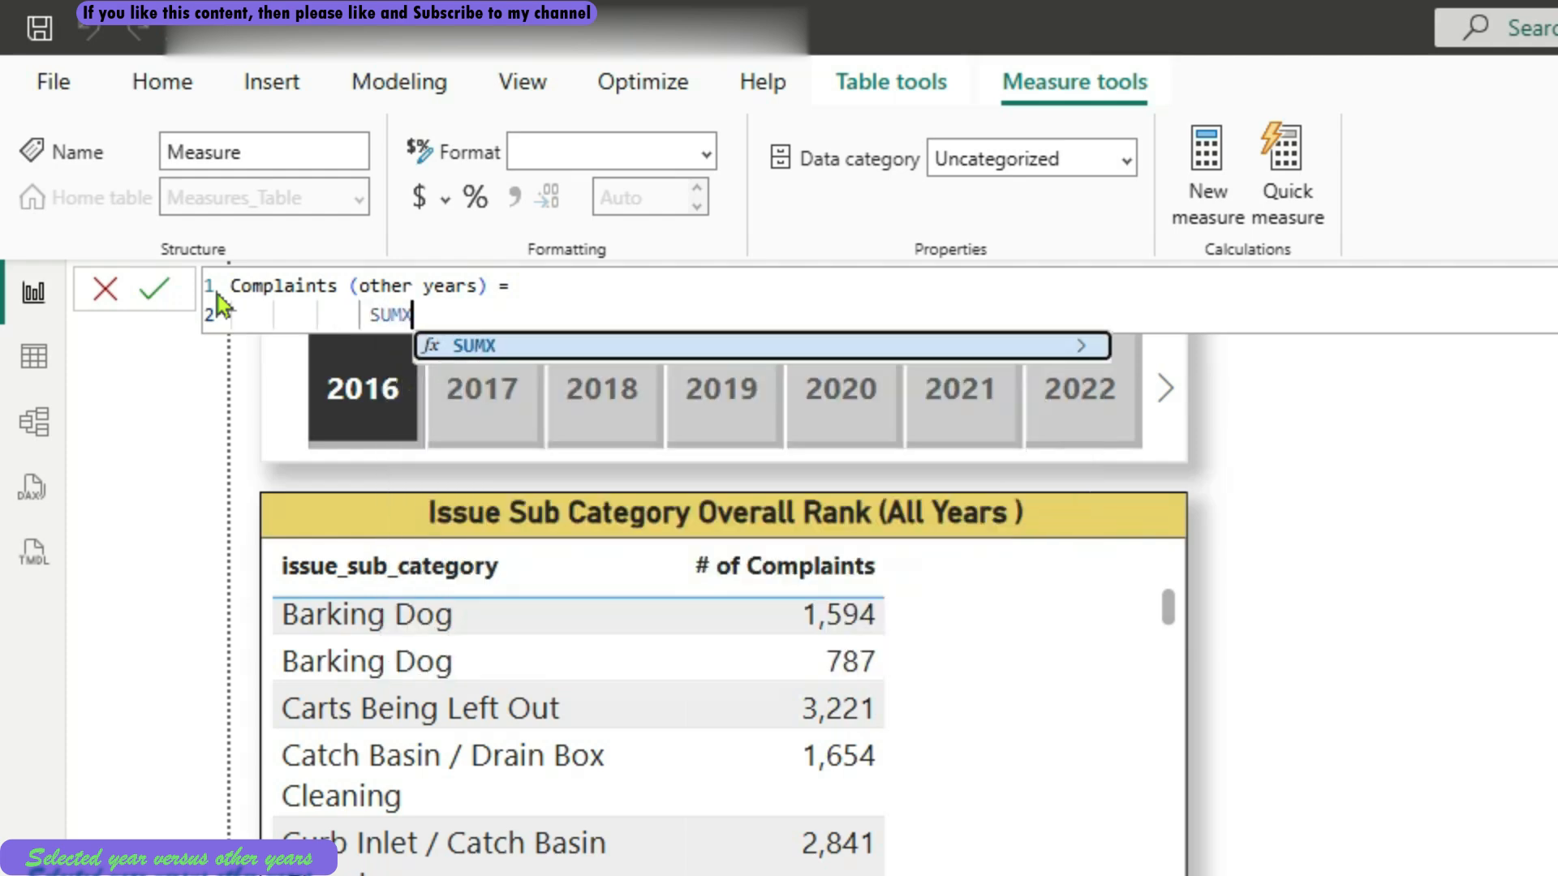
text(()
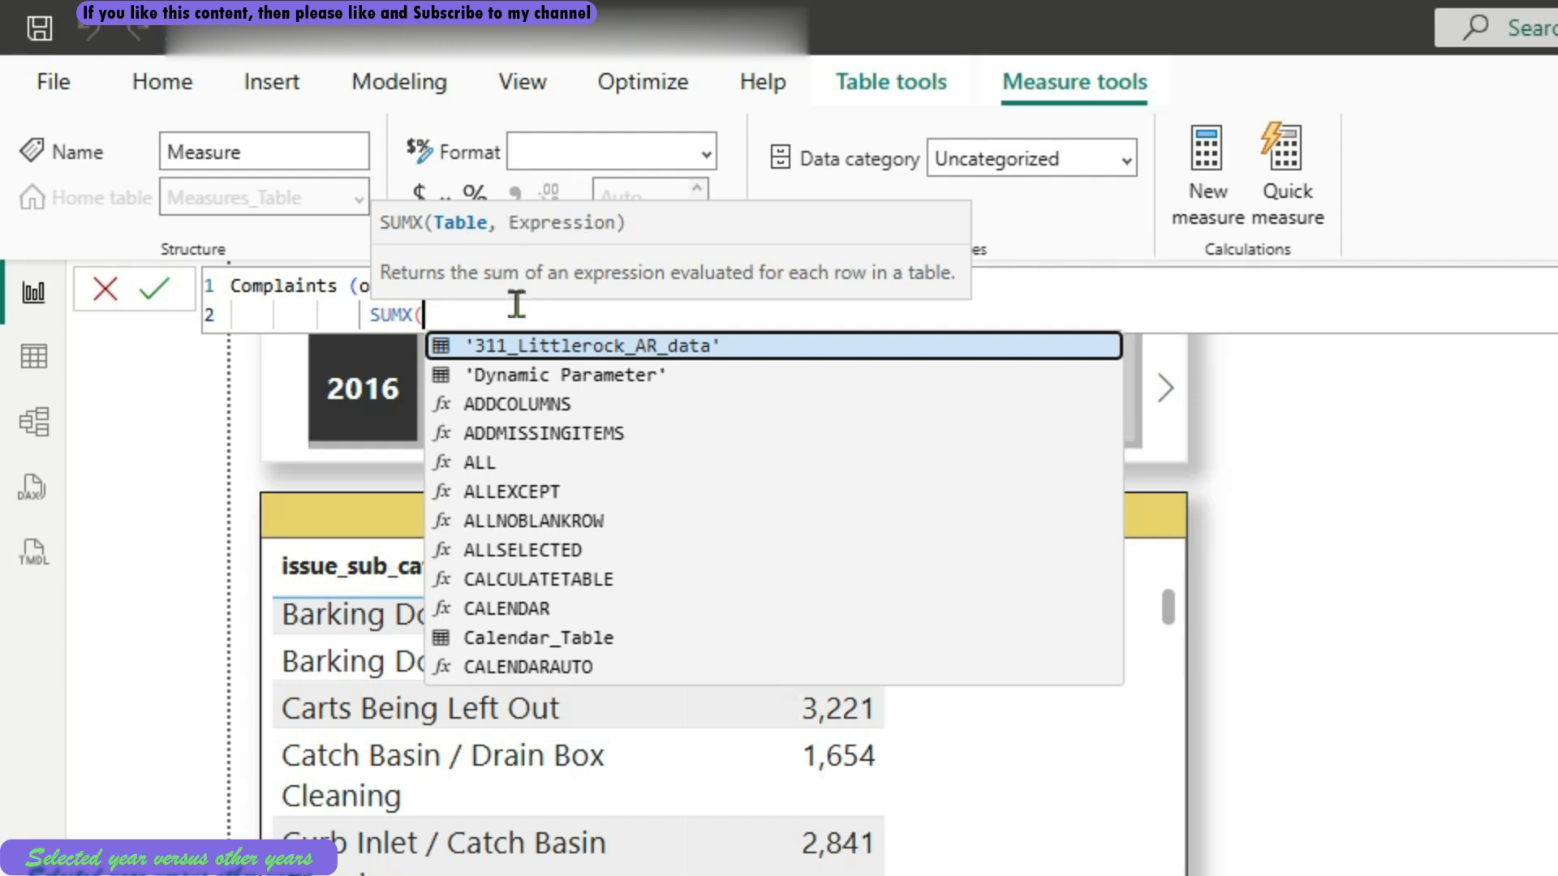
key(shift+Return)
text(FILTER()
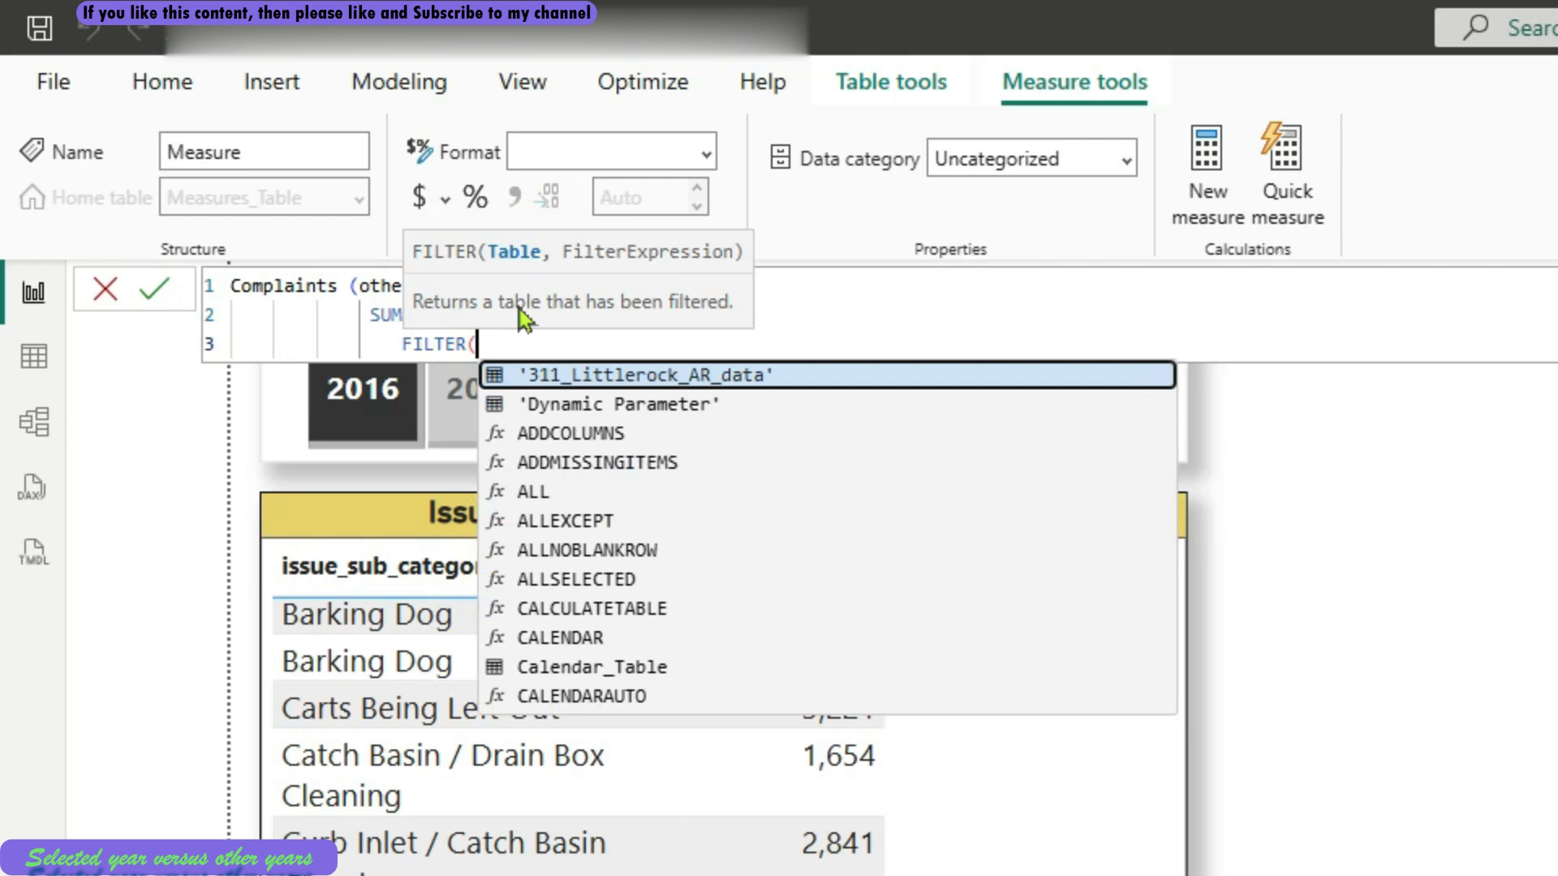
key(shift+Return)
text(ALL)
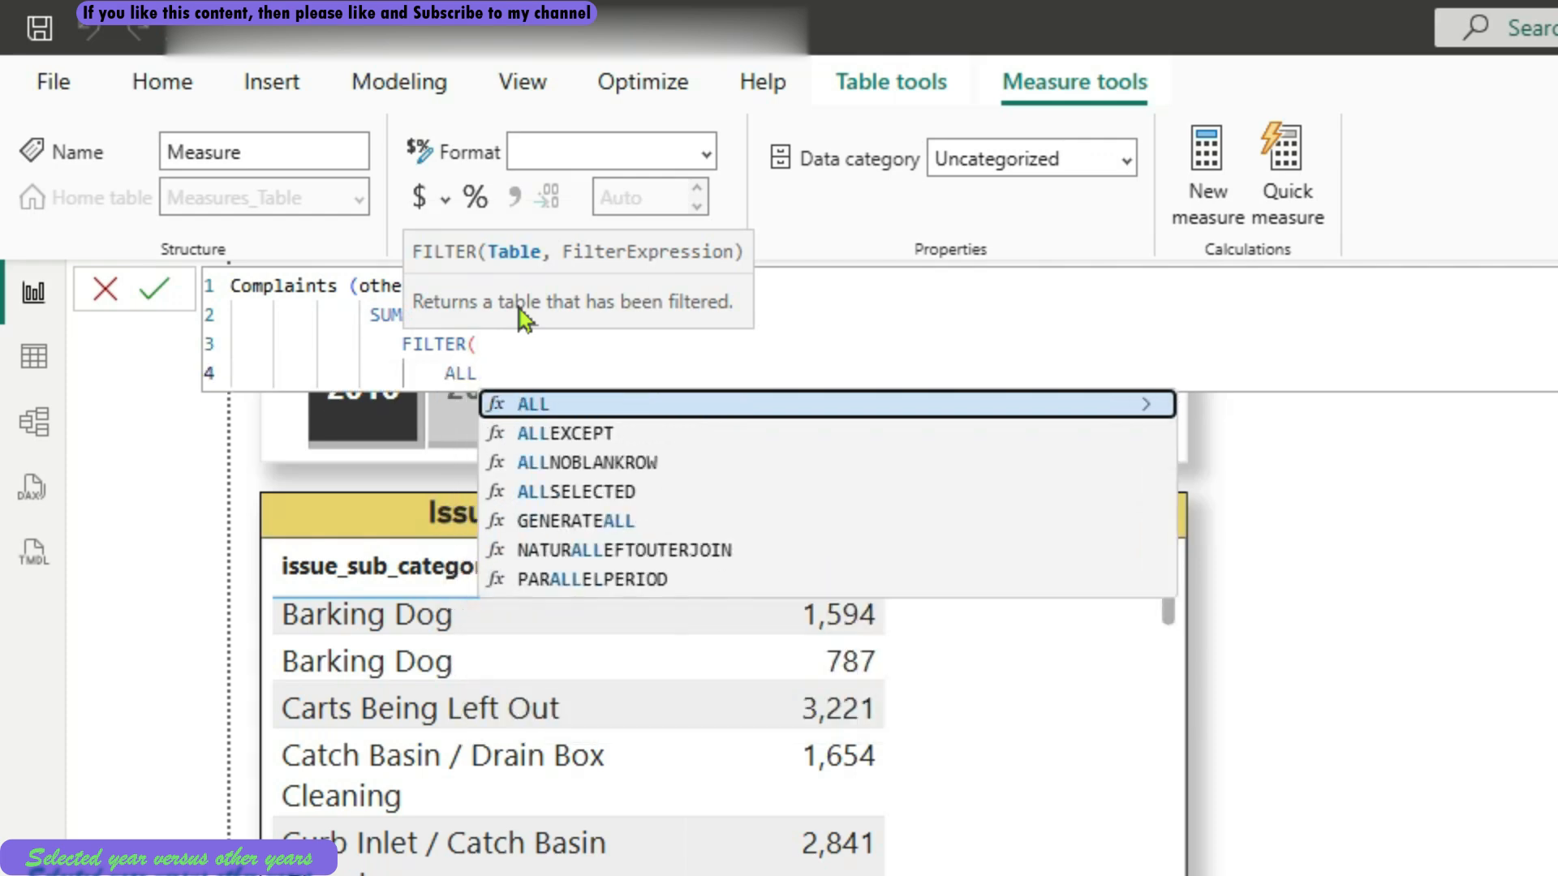
text((cale)
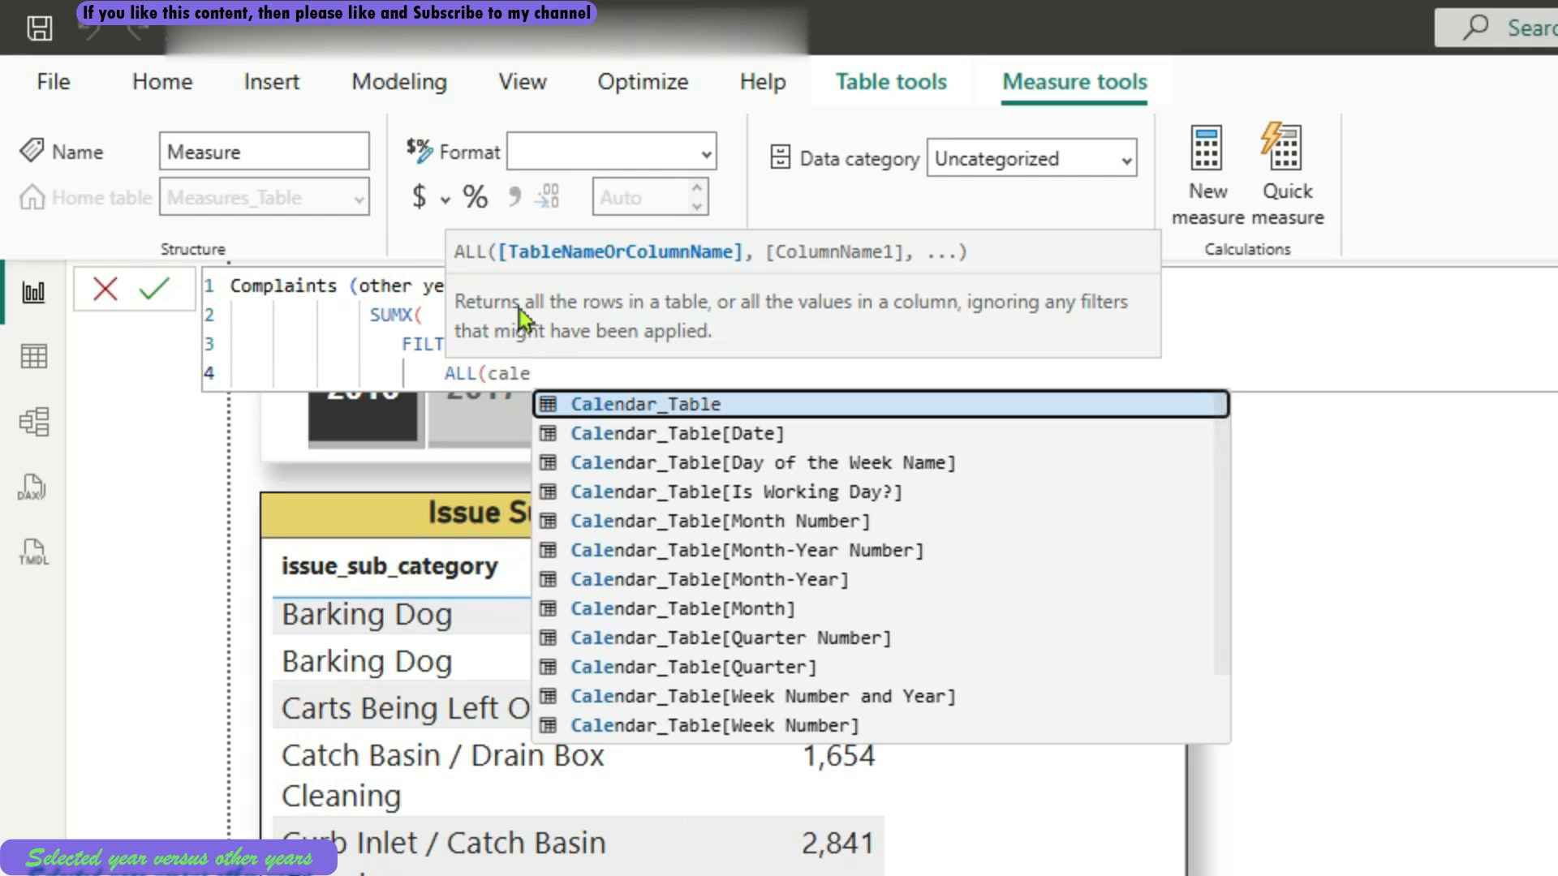
key(Tab)
text(),)
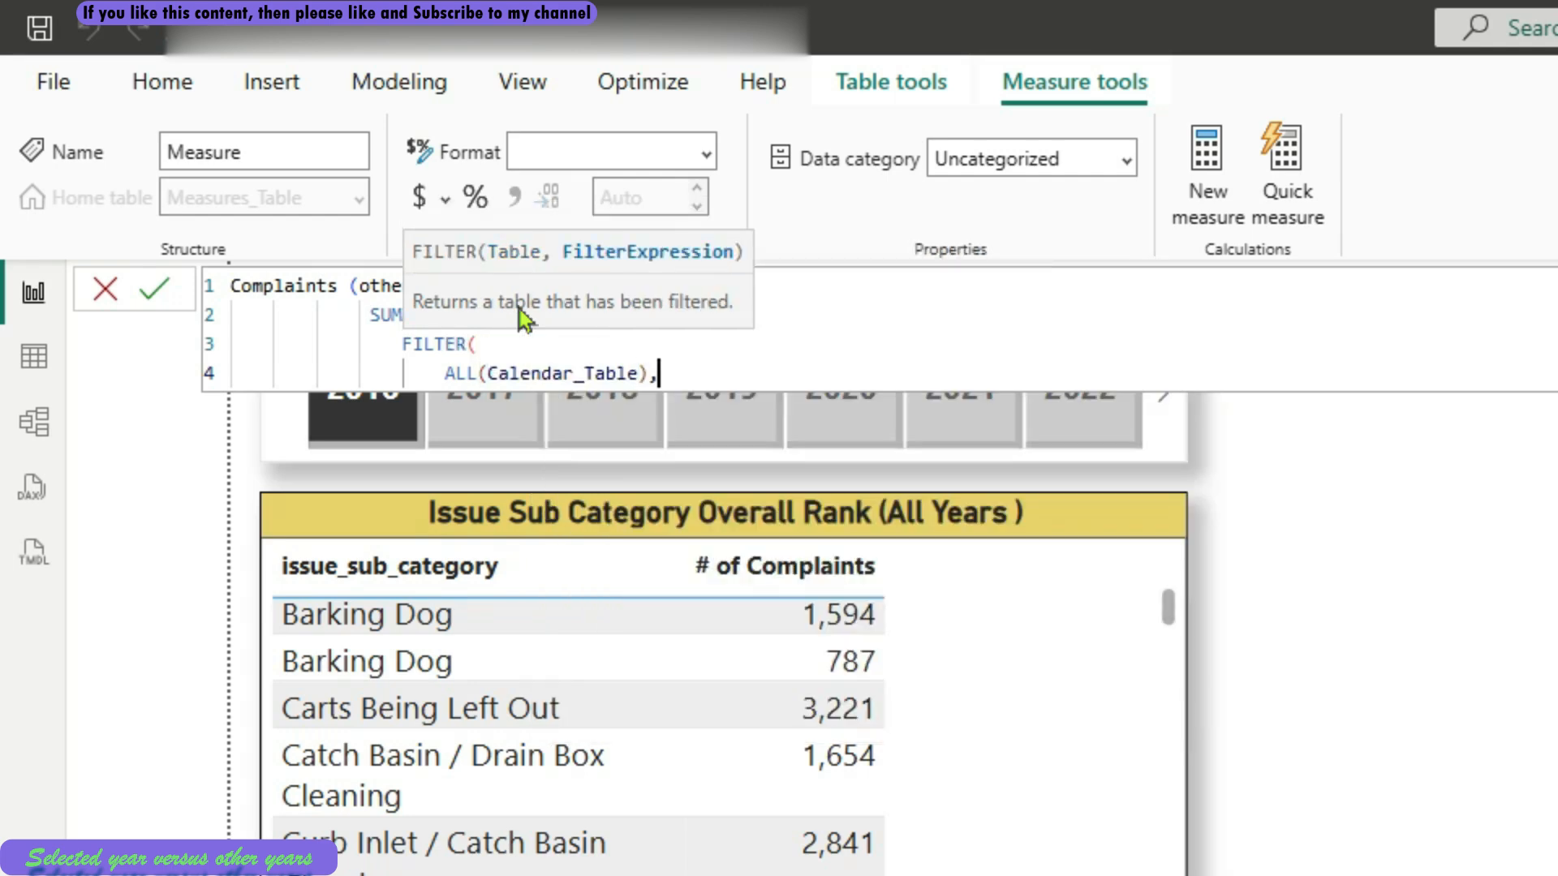
key(Return)
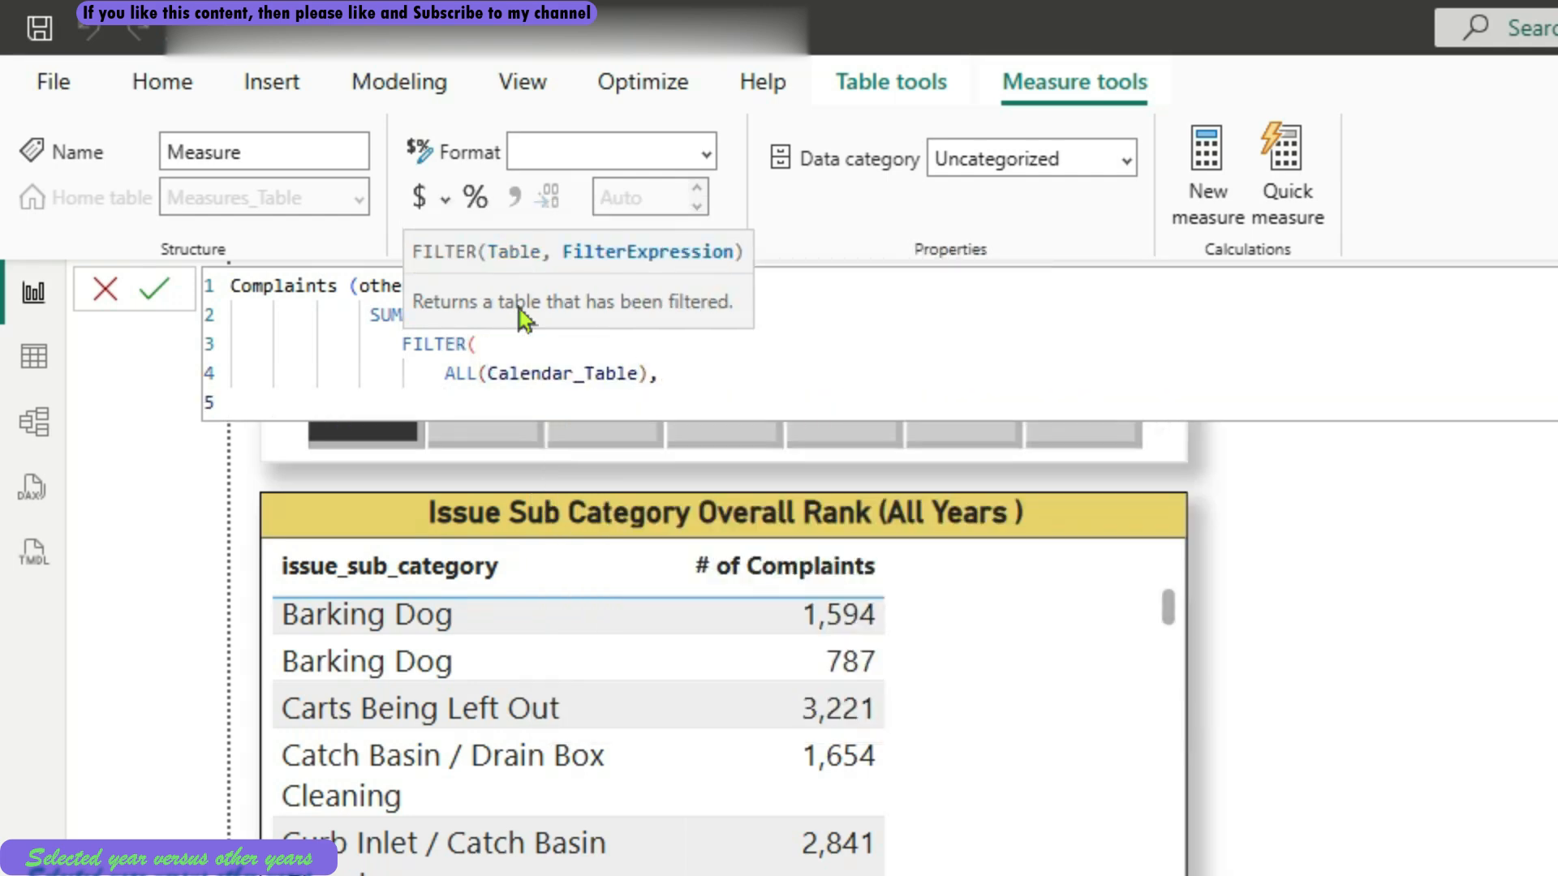
Begin the FILTER condition with the Calendar_Table[Year] column
text(cale)
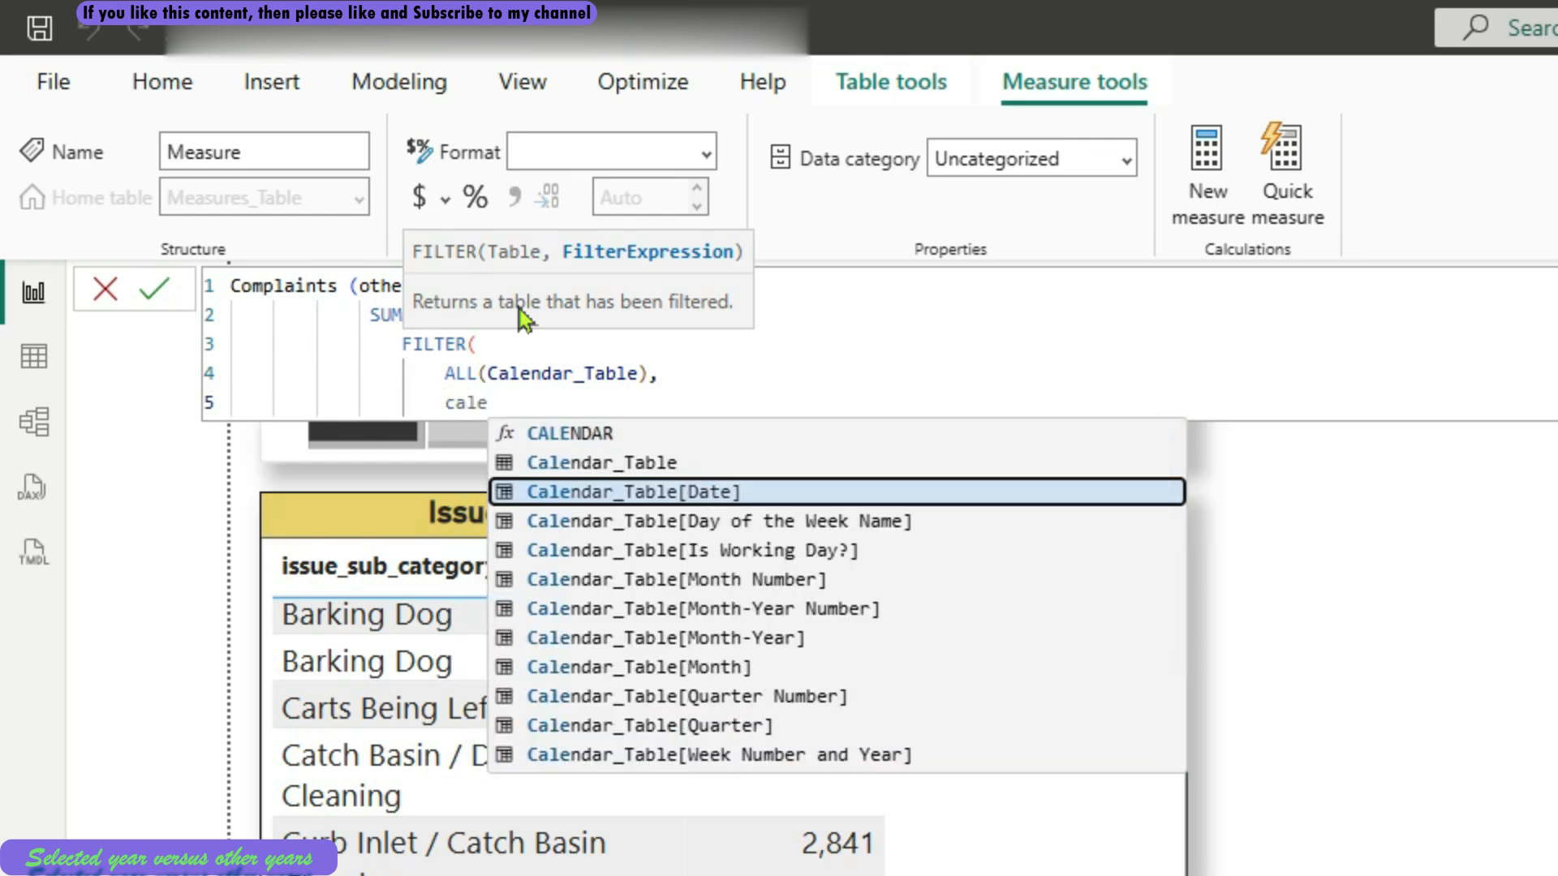
key(Down)
key(Down)
key(Down)
key(Down)
key(Down)
key(Down)
key(Down)
key(Down)
key(Down)
key(Down)
key(Down)
key(Down)
key(Down)
key(Down)
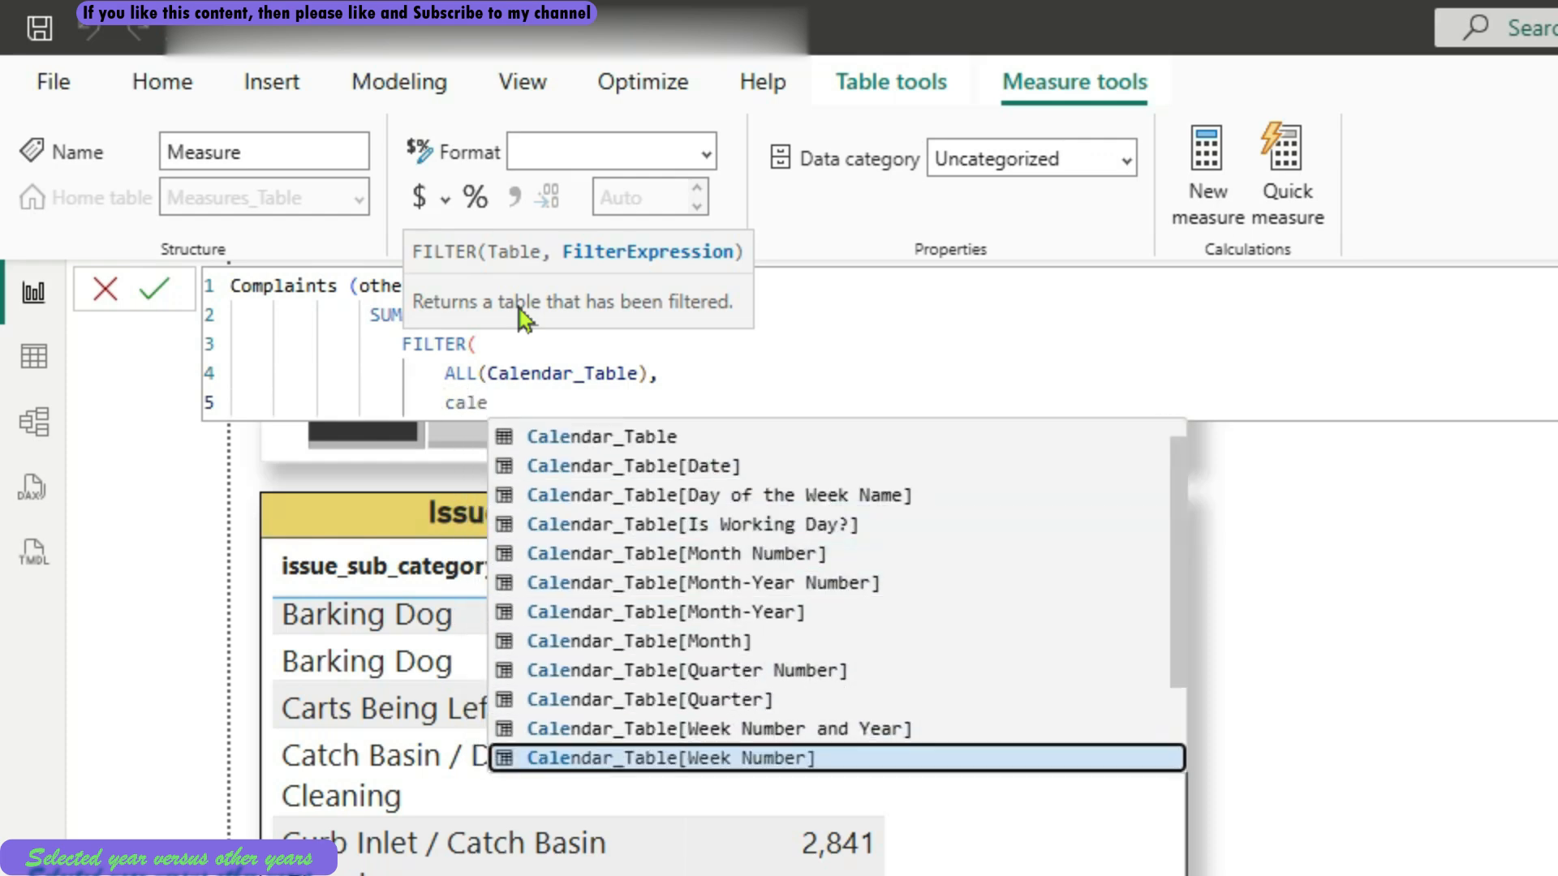
key(Up)
key(Tab)
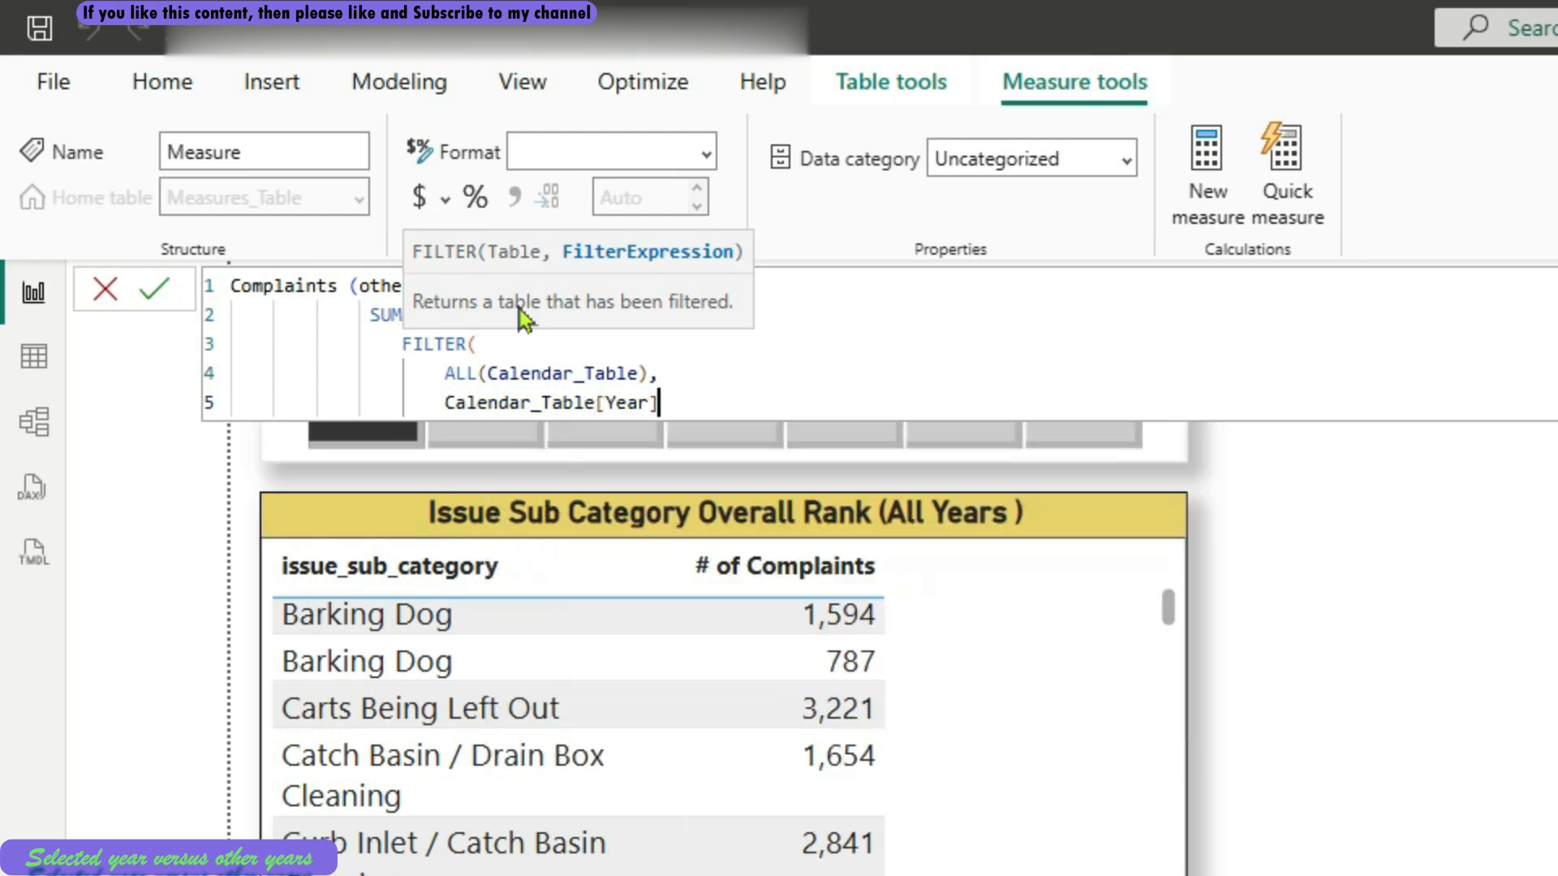
Add a not-equal comparison (<>) to the year condition, followed by the SELECTEDVALUE function
text(<> sele)
key(Down)
key(Down)
key(Down)
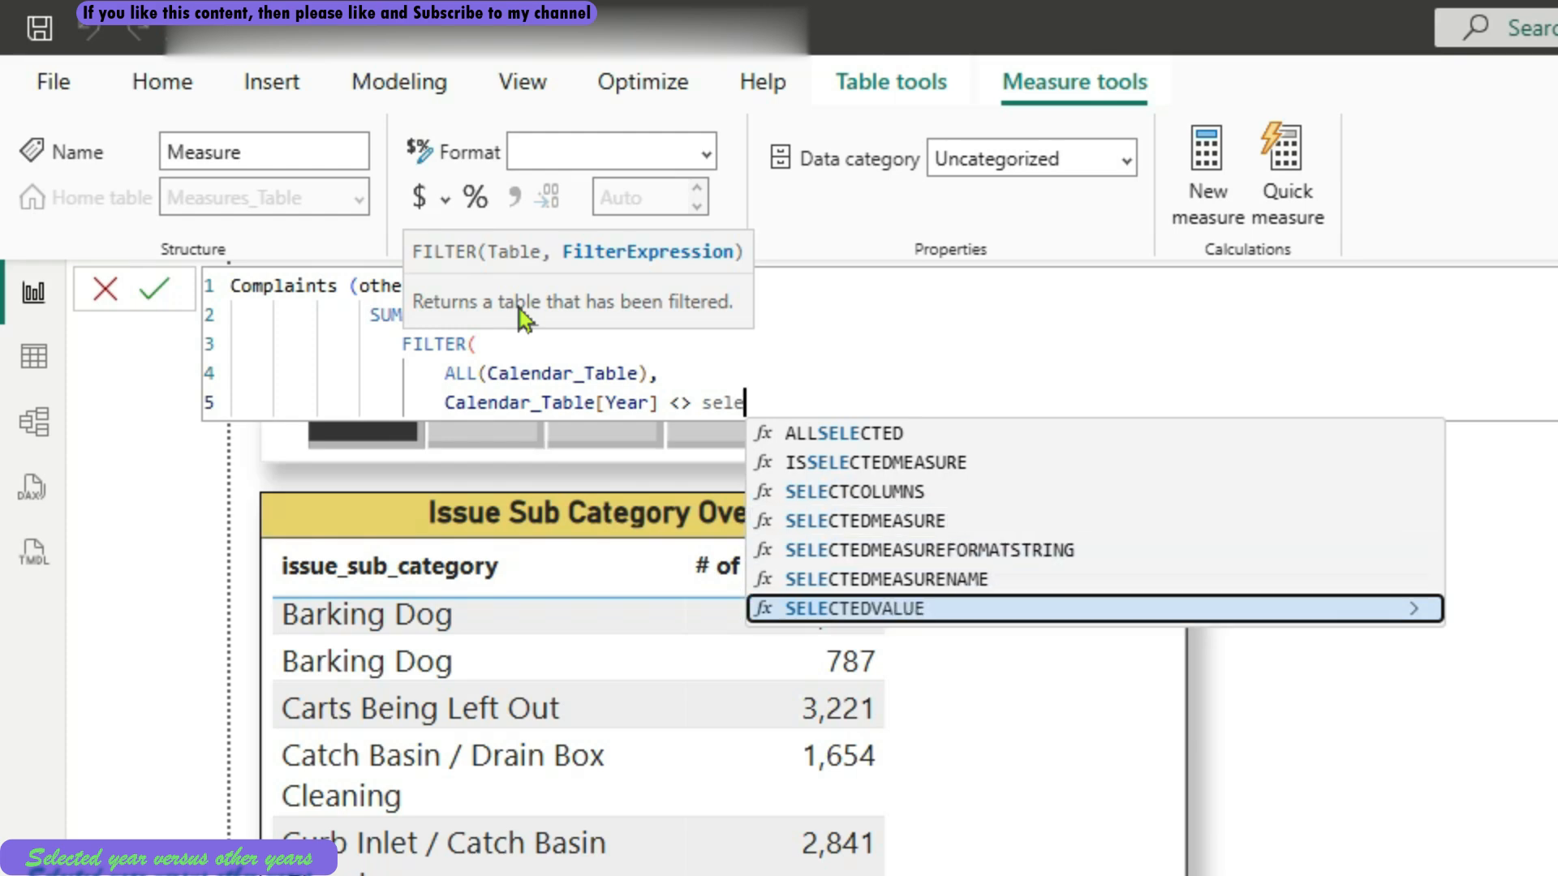
key(Tab)
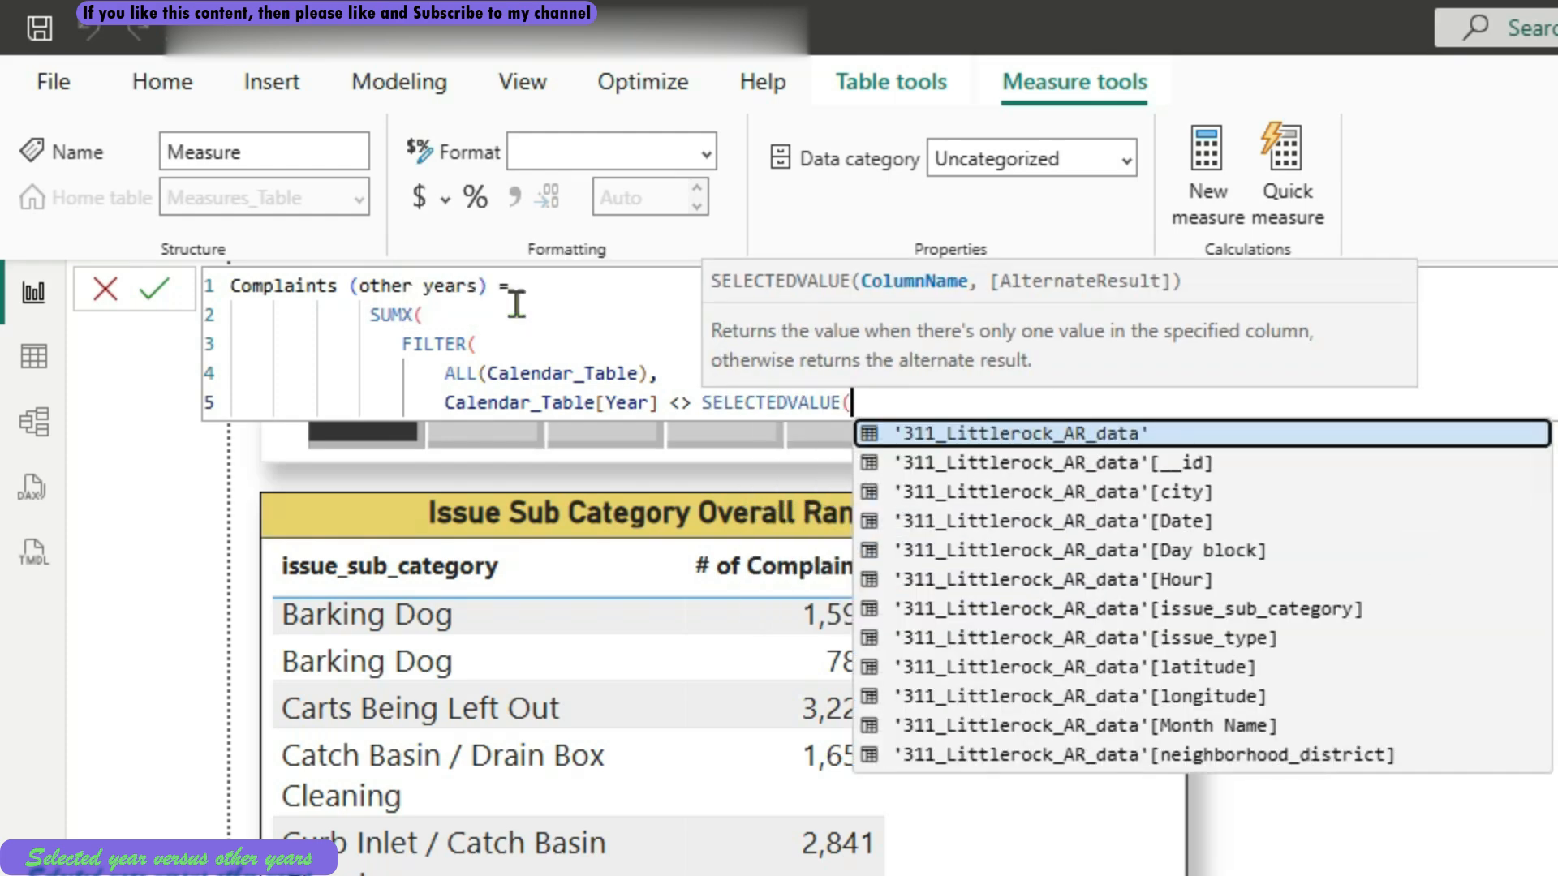
Give SELECTEDVALUE the Calendar_Table[Year] column, then close both it and the FILTER function, with FILTER's parenthesis on a new line
text(cale)
key(Down)
key(Down)
key(Down)
key(Down)
key(Down)
key(Down)
key(Down)
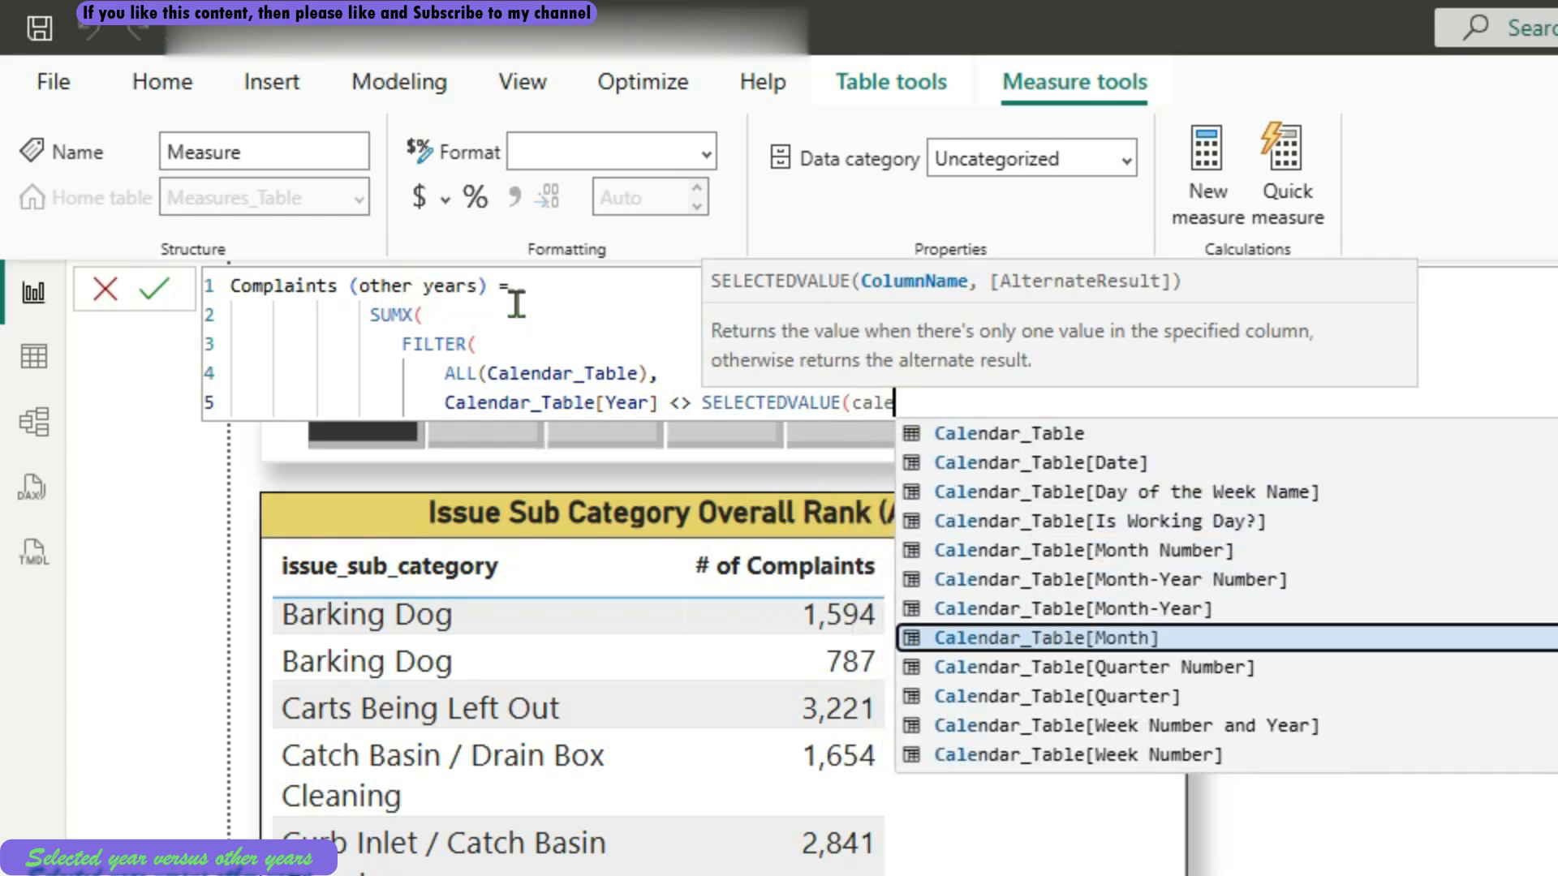
key(Down)
key(Down)
key(Down)
key(Down)
key(Down)
key(Down)
key(Down)
key(Down)
key(Up)
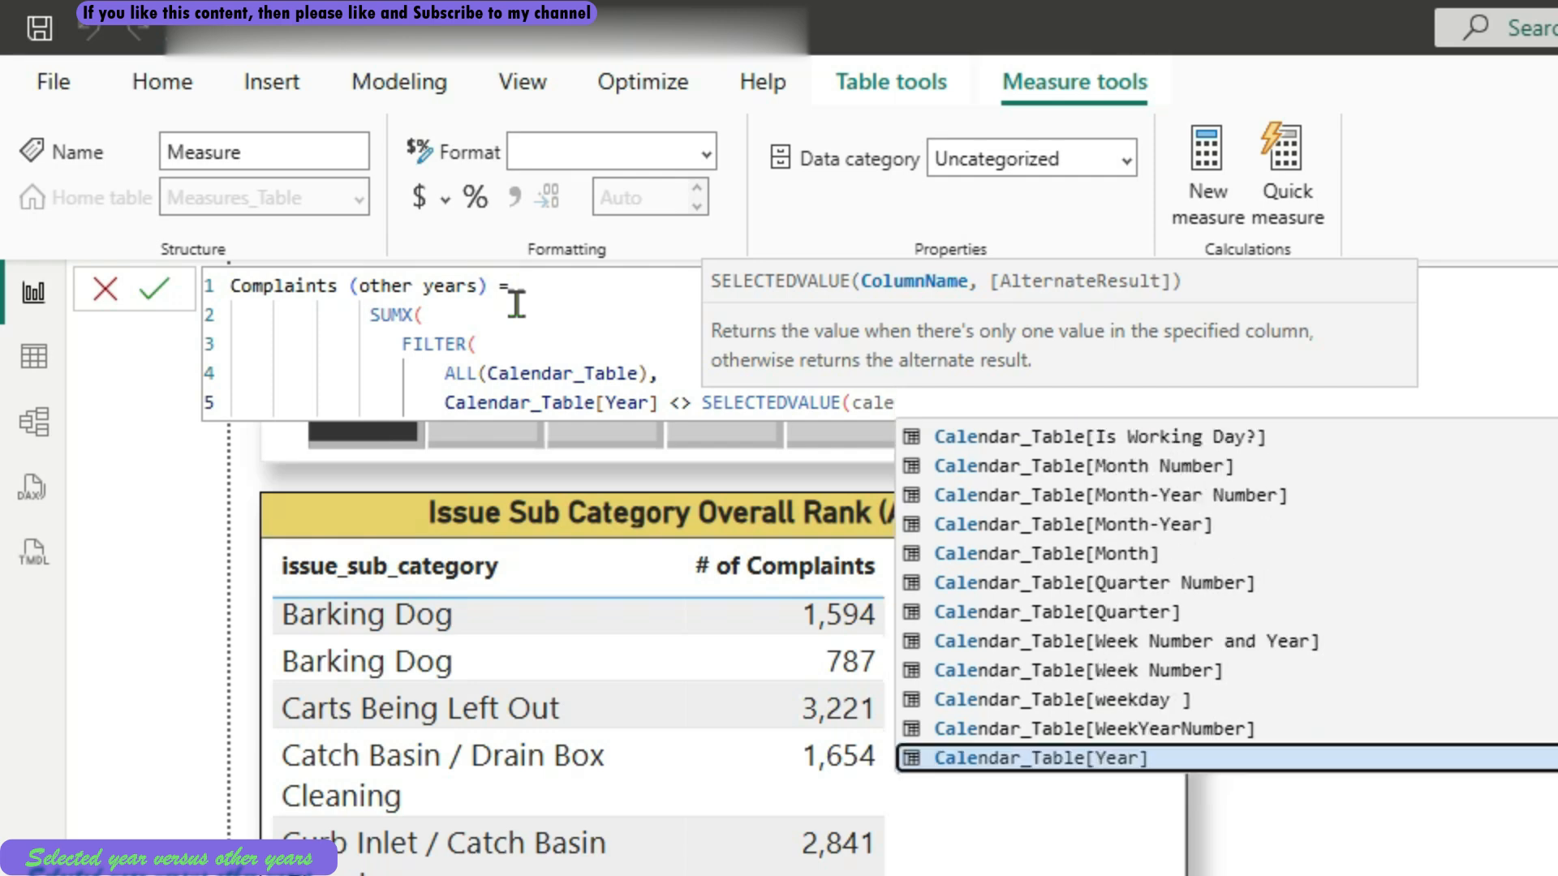
key(Tab)
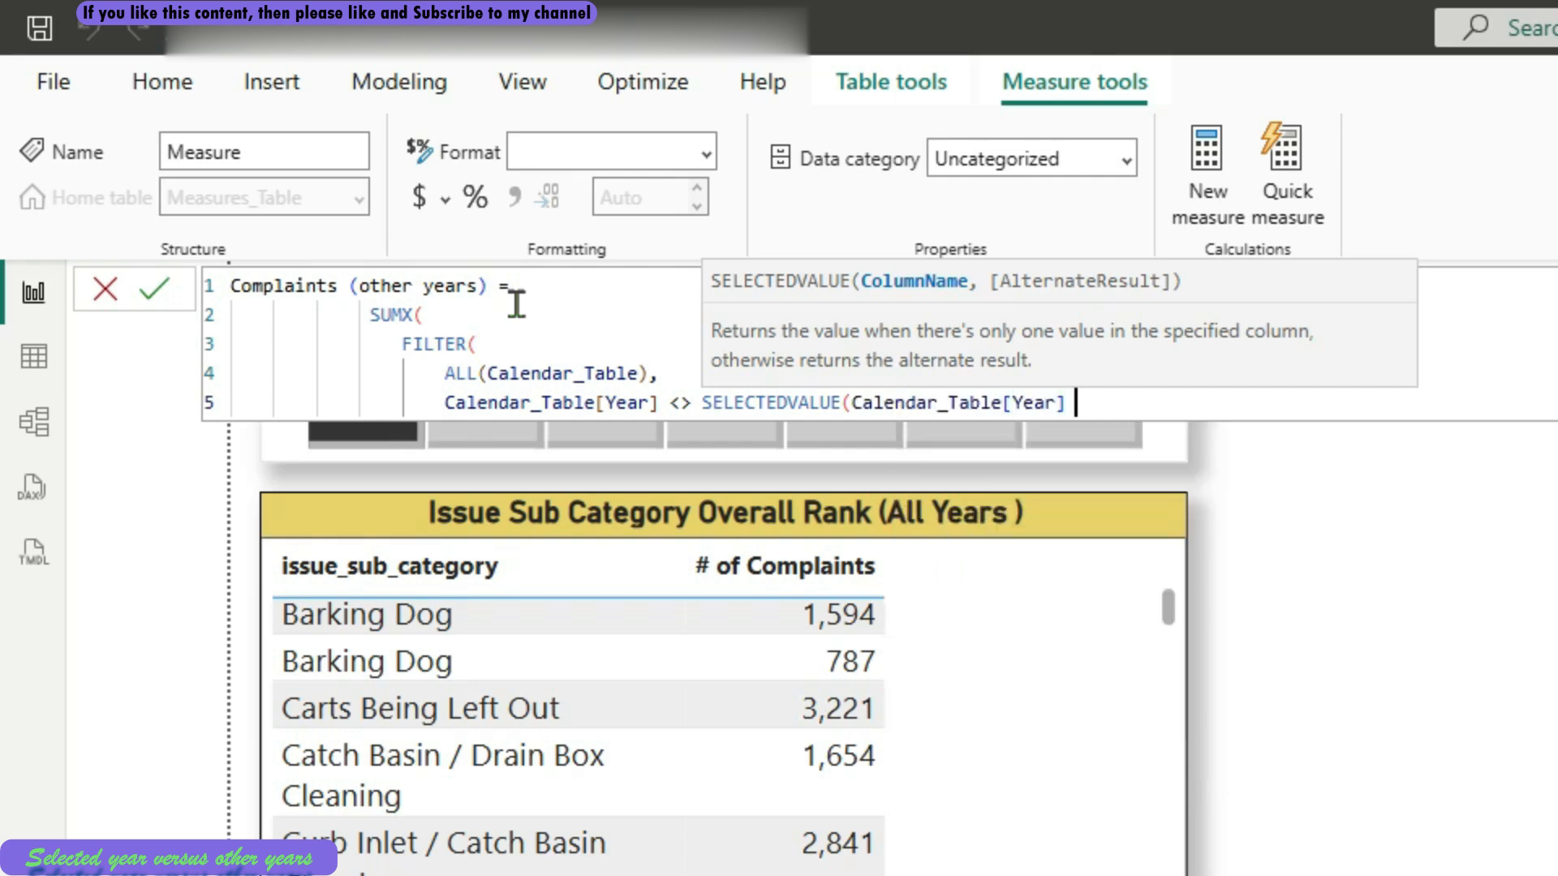
text())
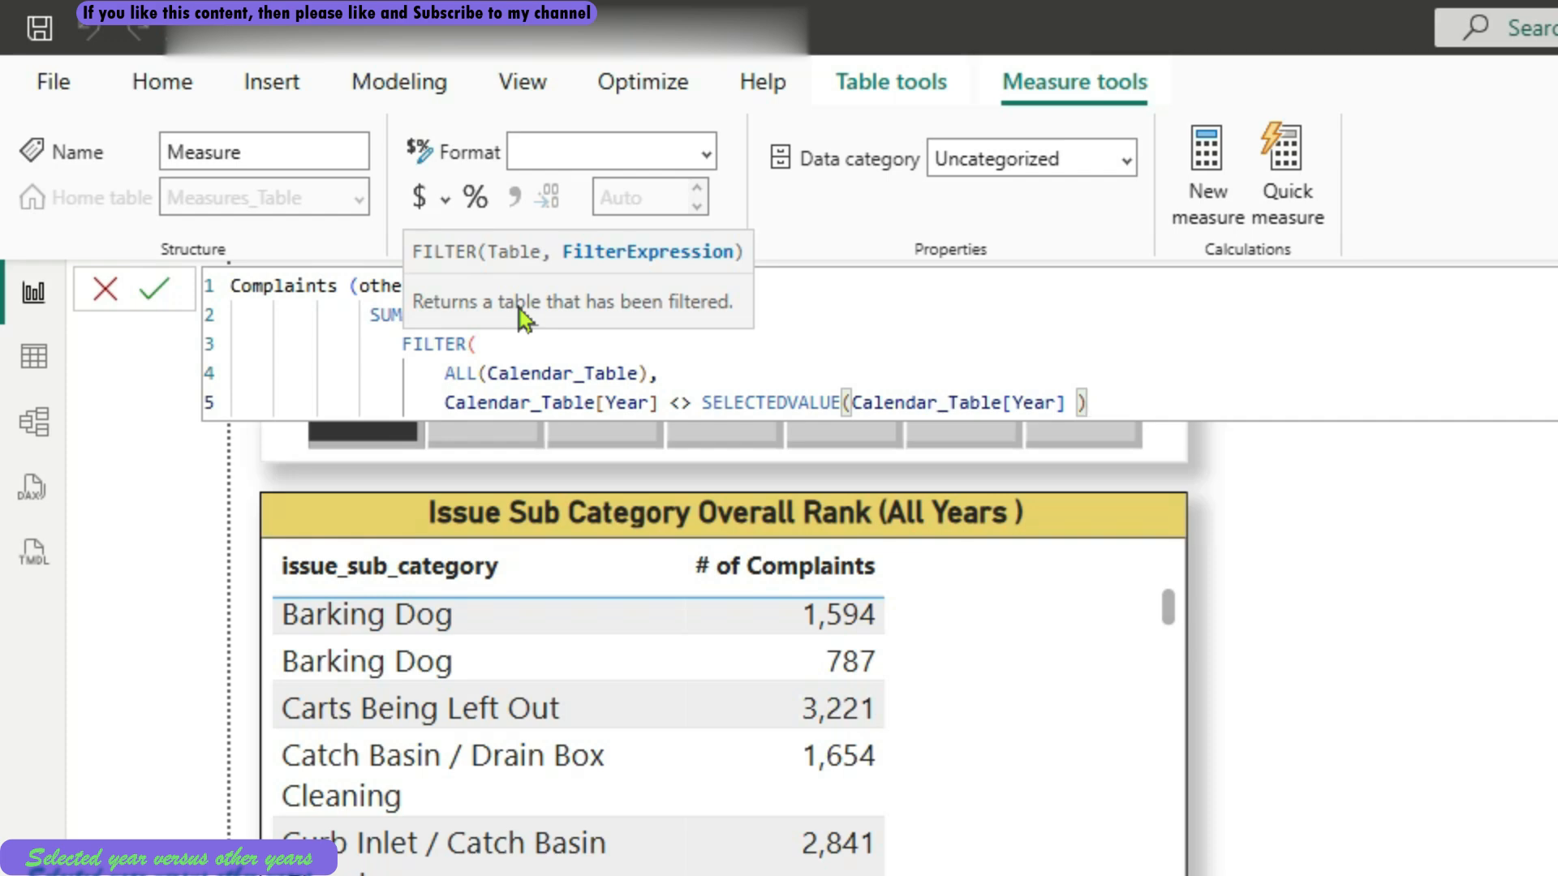
key(shift+Return)
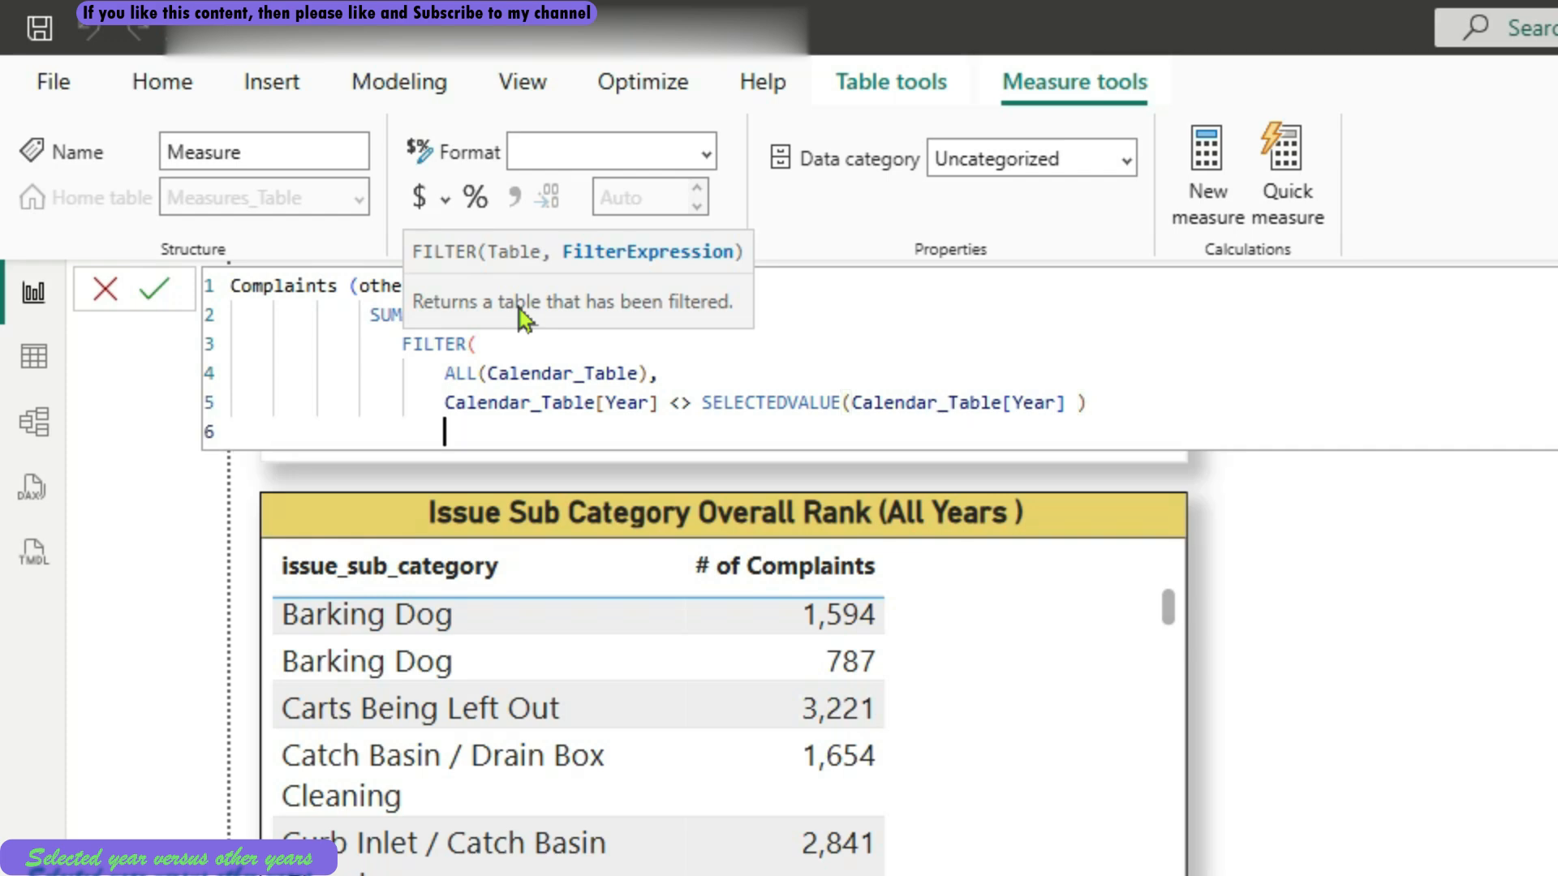
text())
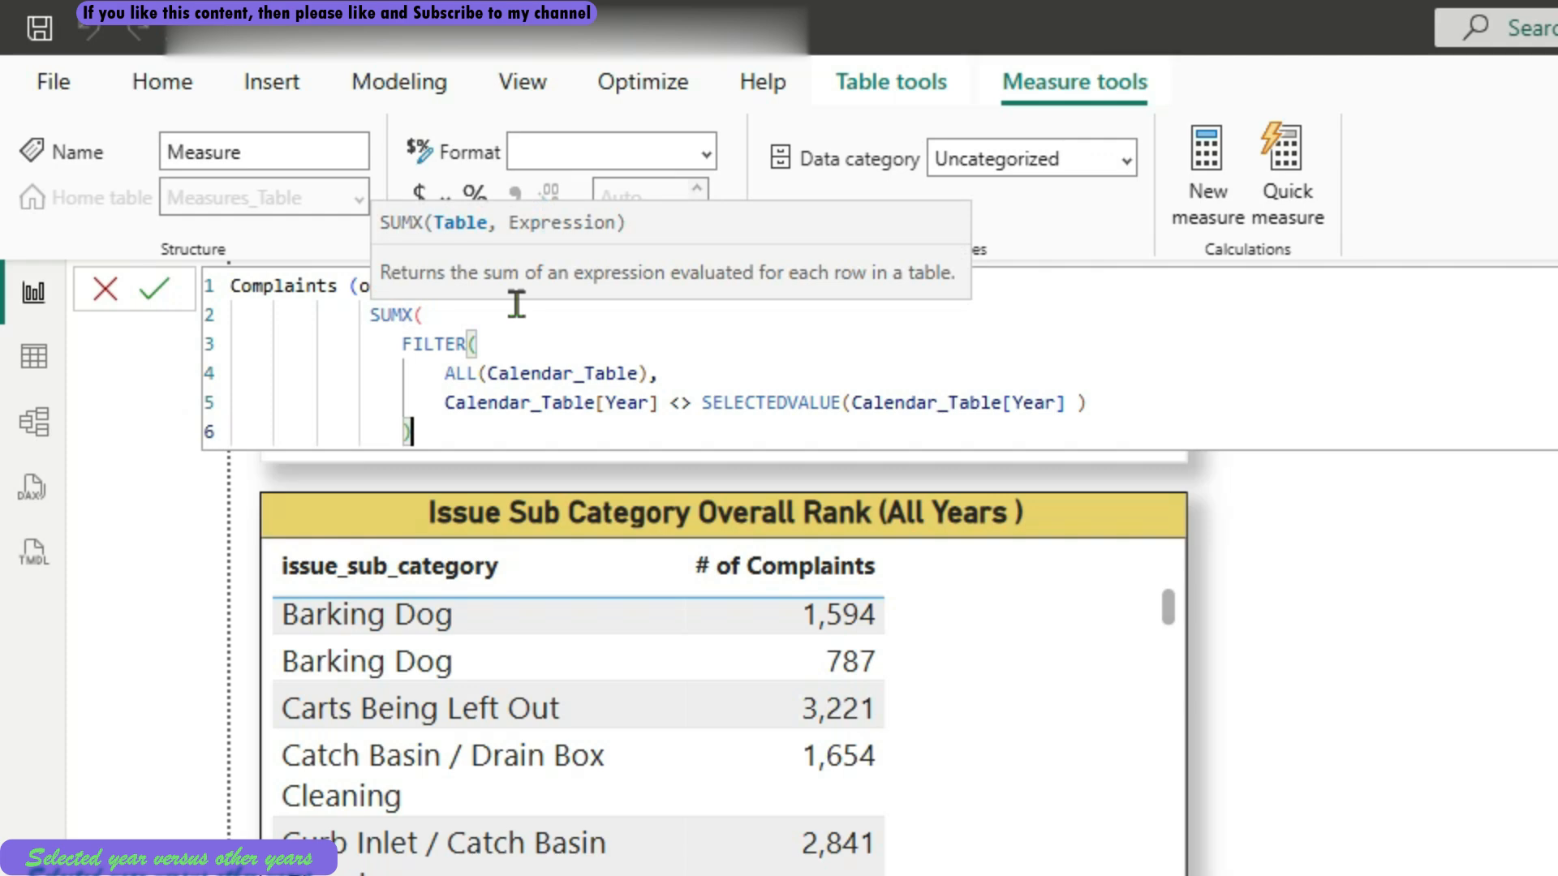
text(,)
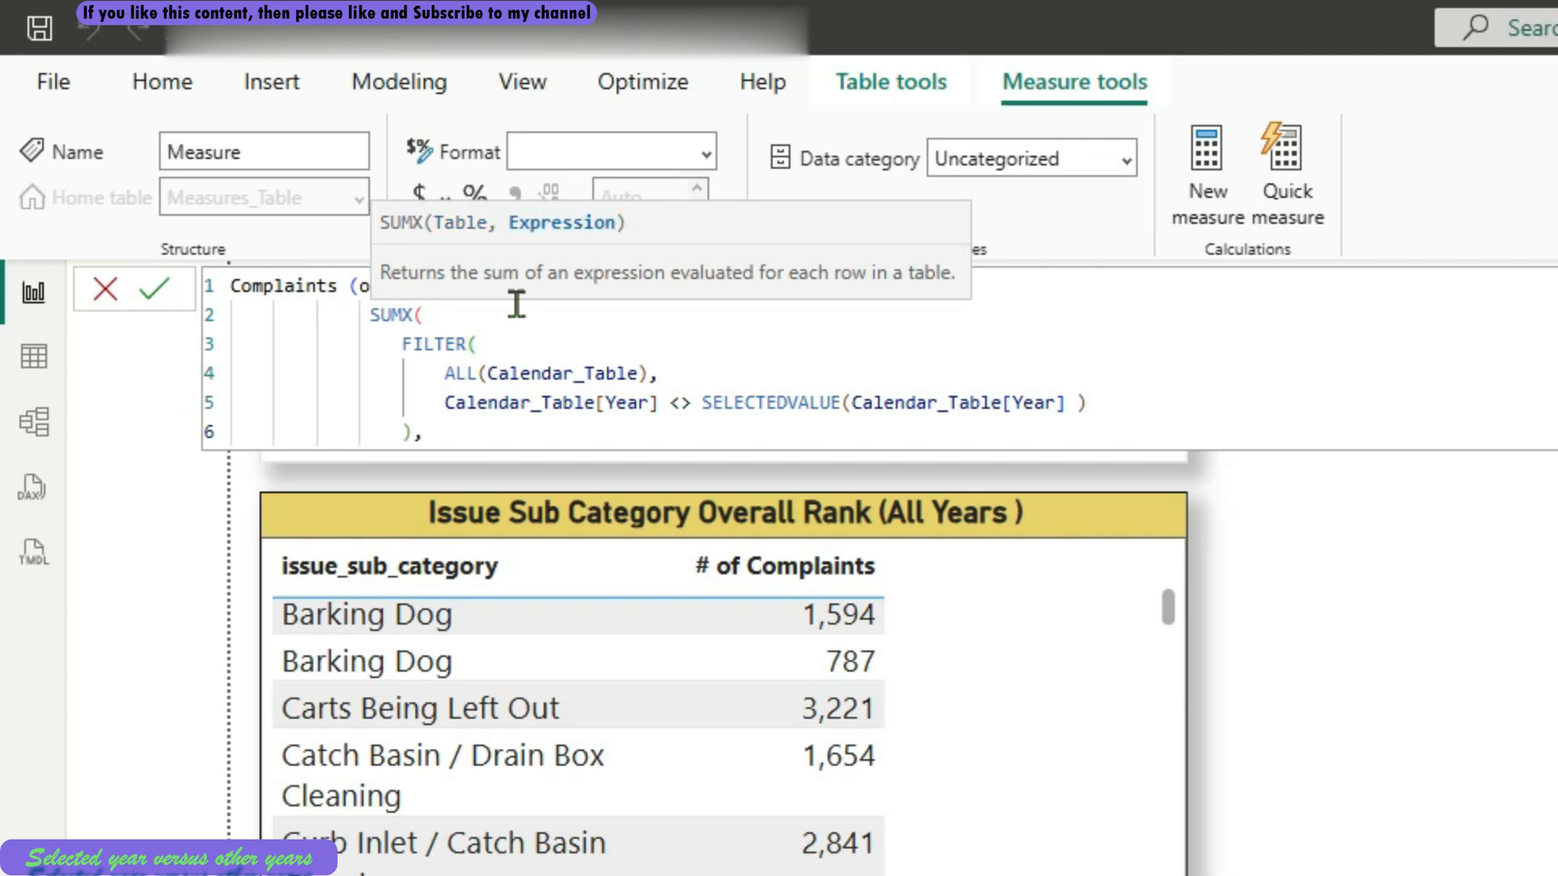
Add the [# of Complaints] measure as the SUMX expression and close the function on a new line
key(shift+Return)
text([)
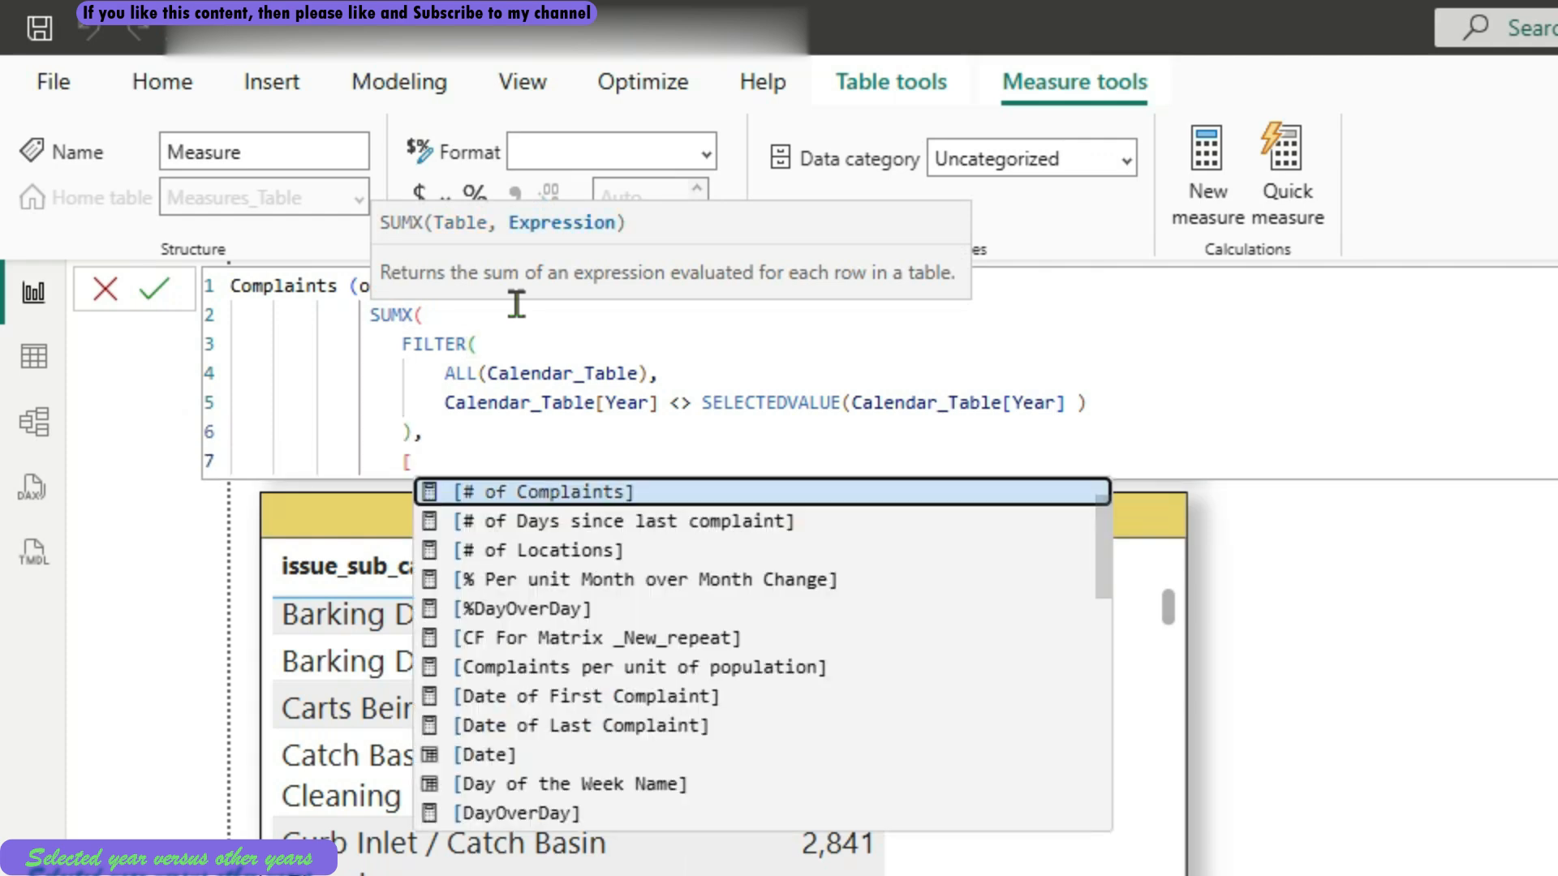
key(Tab)
key(shift+Return)
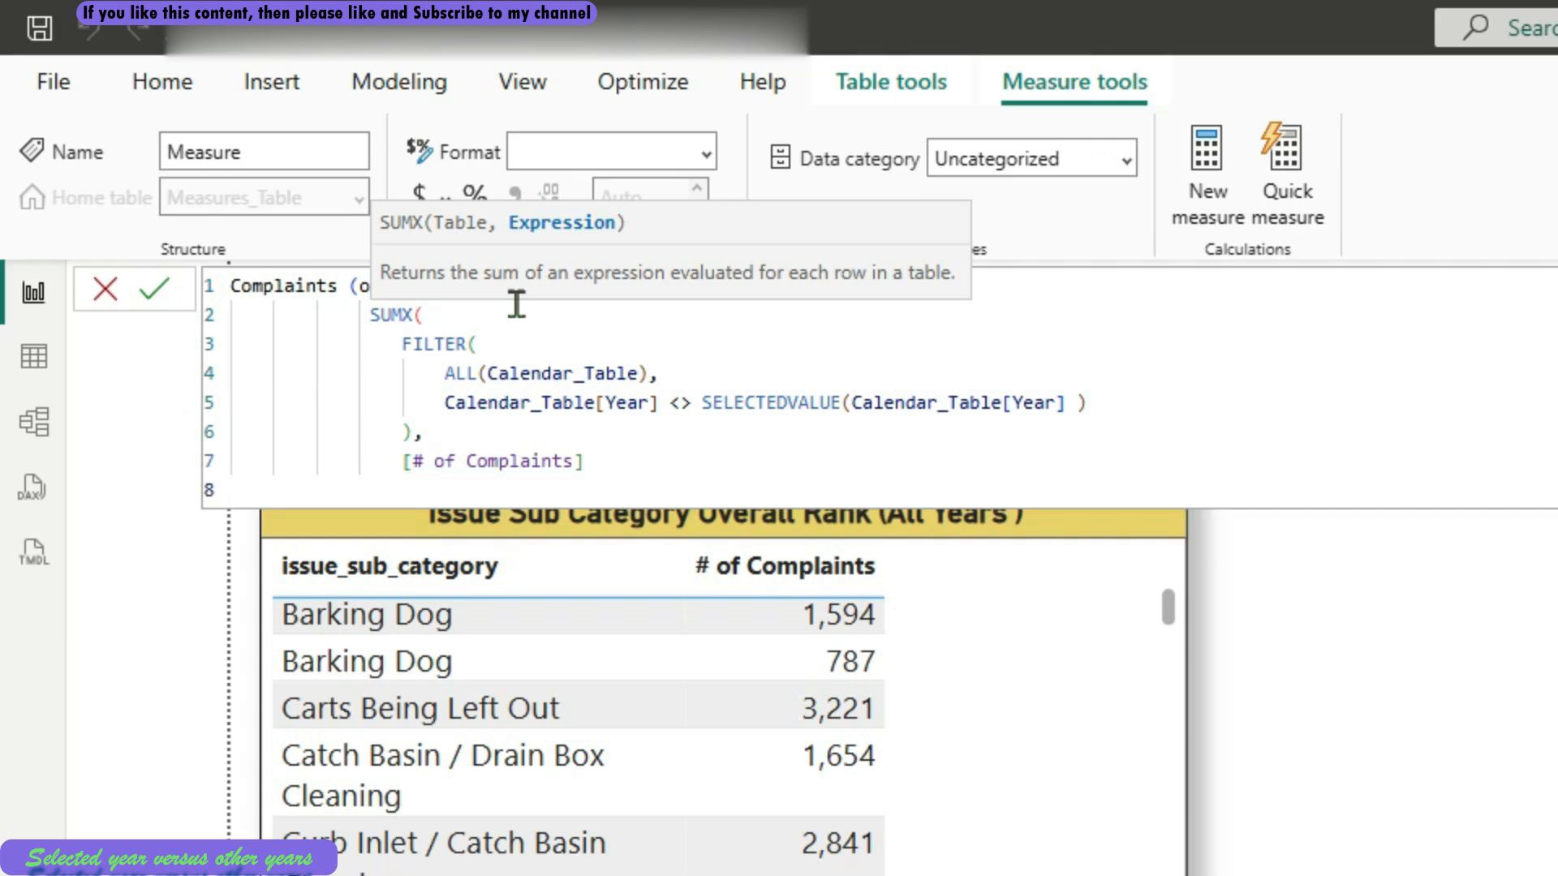
text())
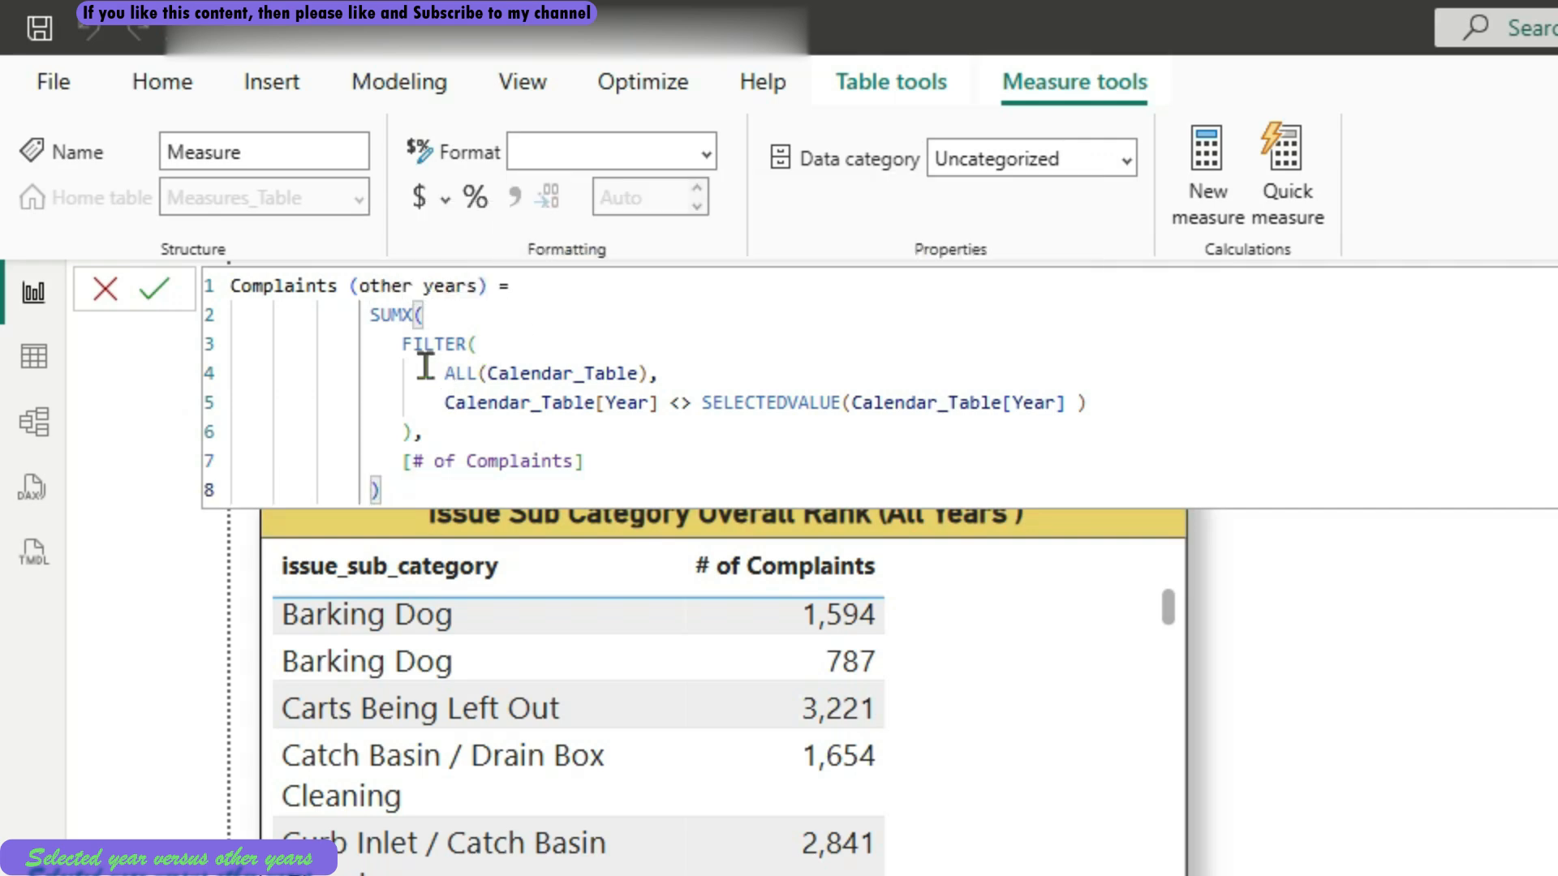
Review the SUMX arguments, commit the Complaints (other years) measure and format it with a thousands separator
drag(358, 314, 416, 431)
click(487, 320)
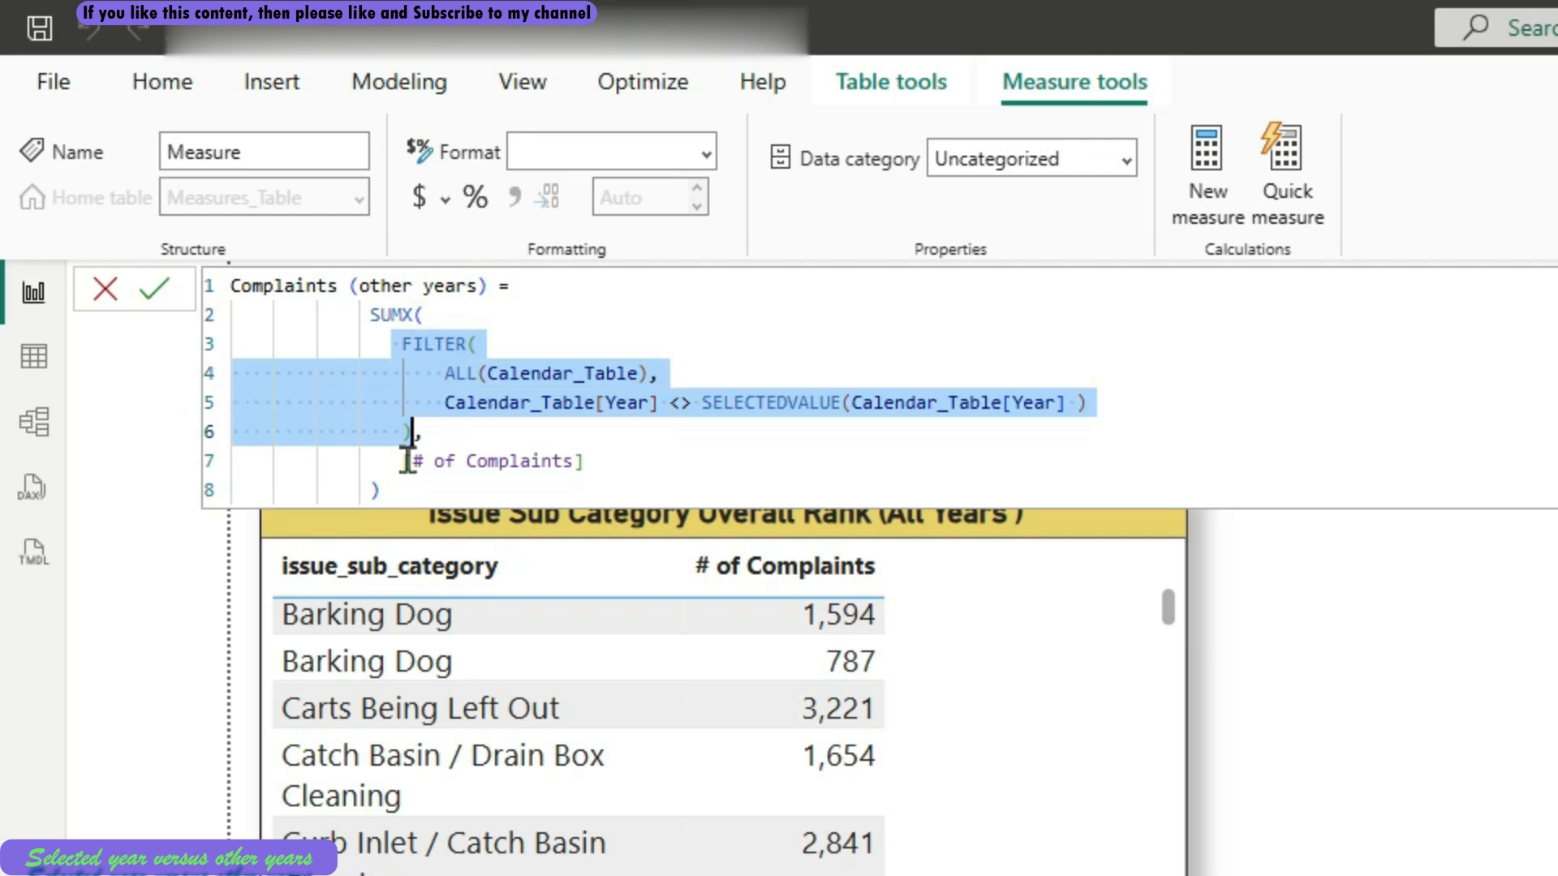
drag(403, 461, 581, 463)
click(377, 490)
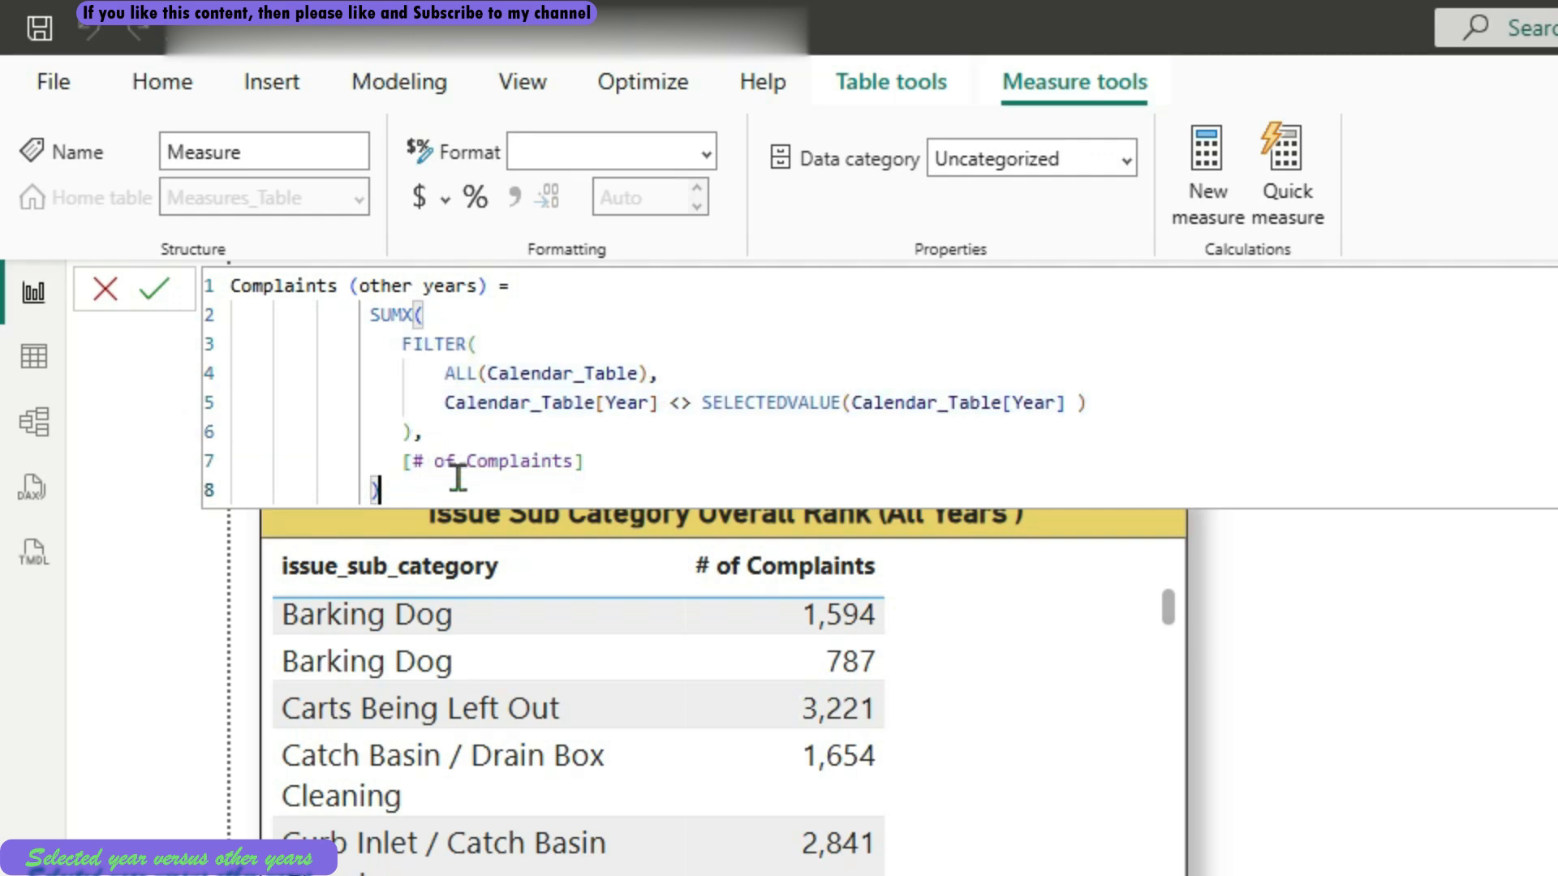
click(153, 289)
click(518, 213)
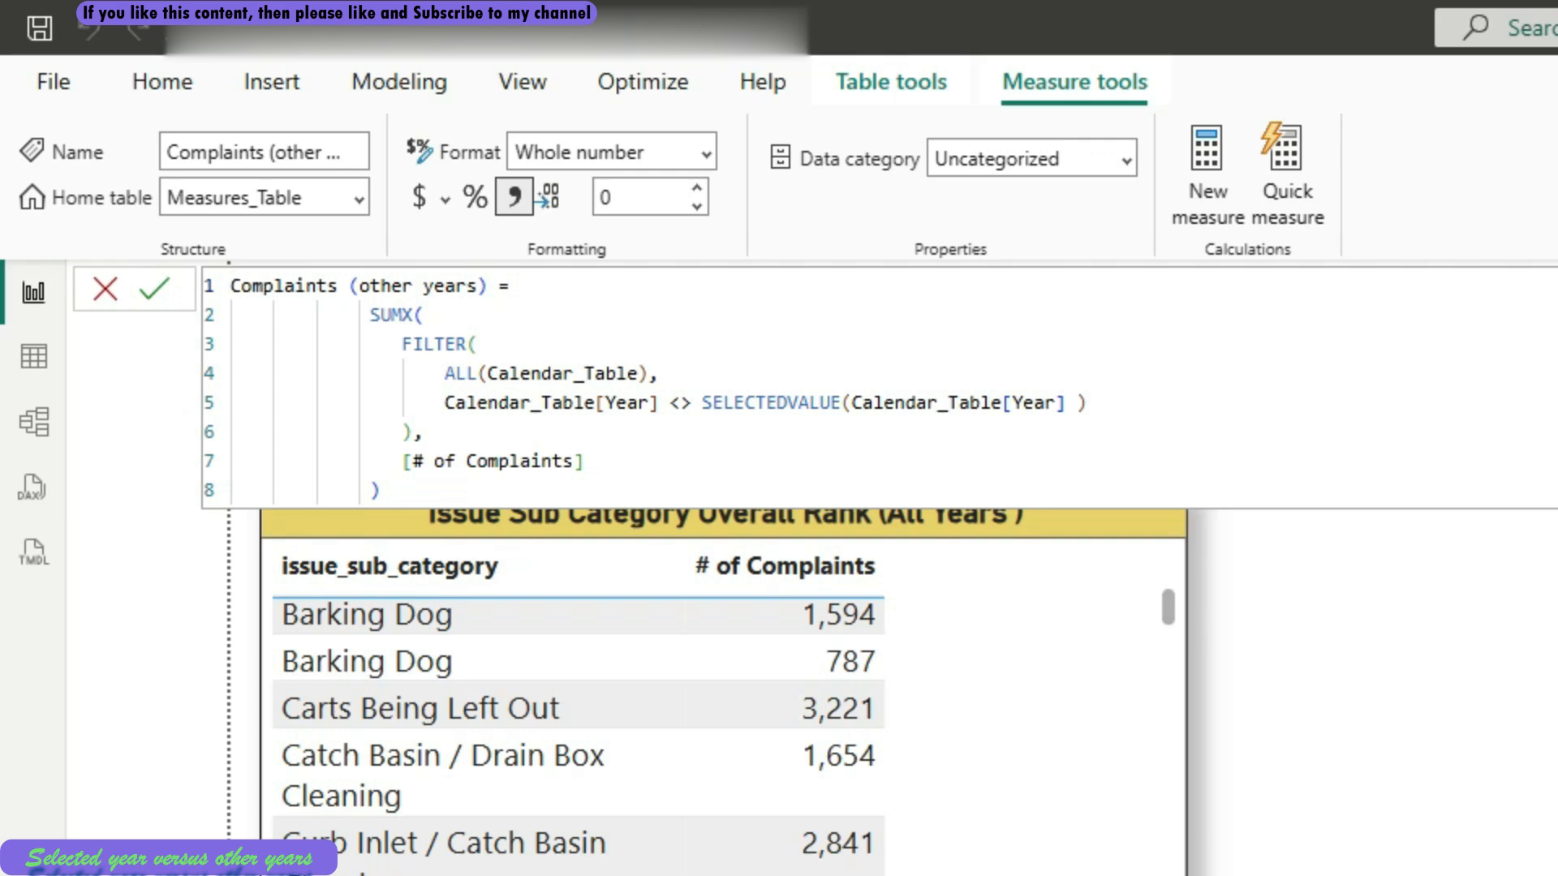
Create another measure in Measures_Table named RankX_other_years and start a new line for its formula
key(Return)
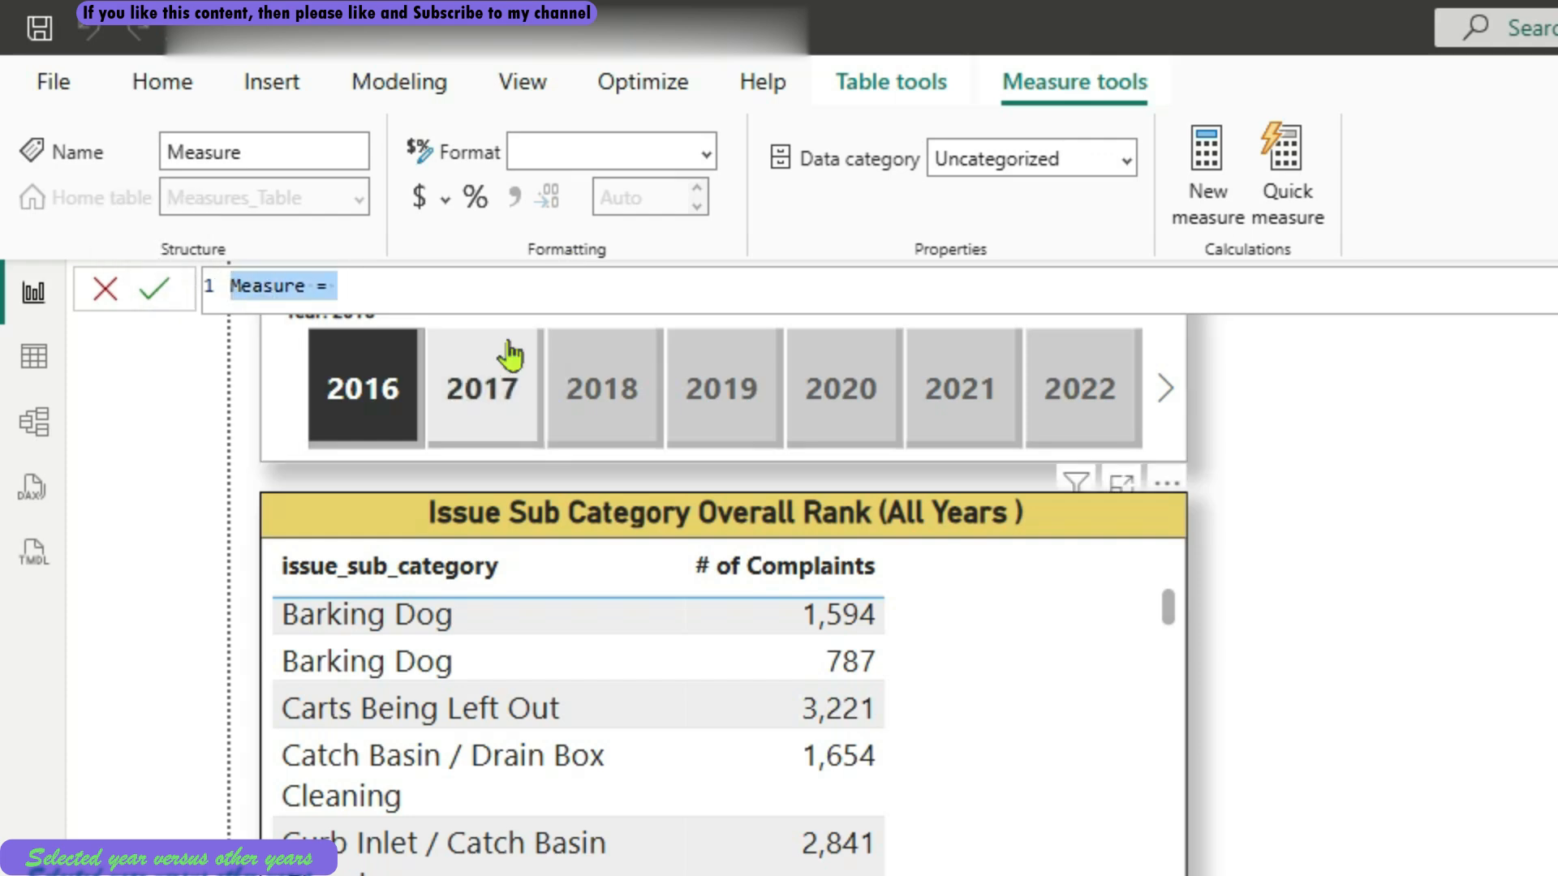
click(492, 302)
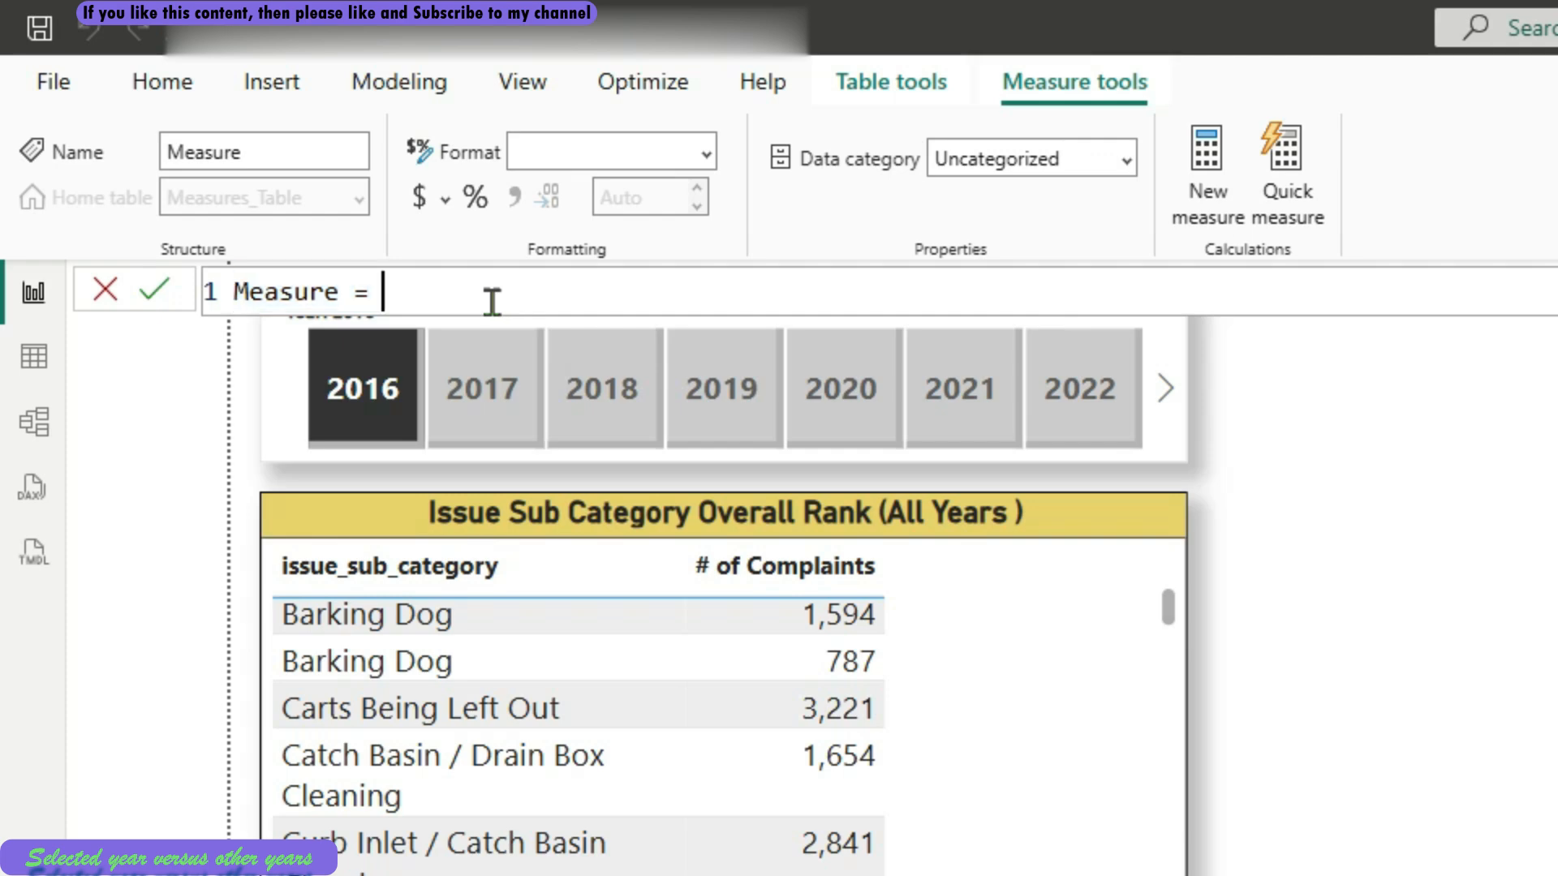
drag(491, 302, 217, 290)
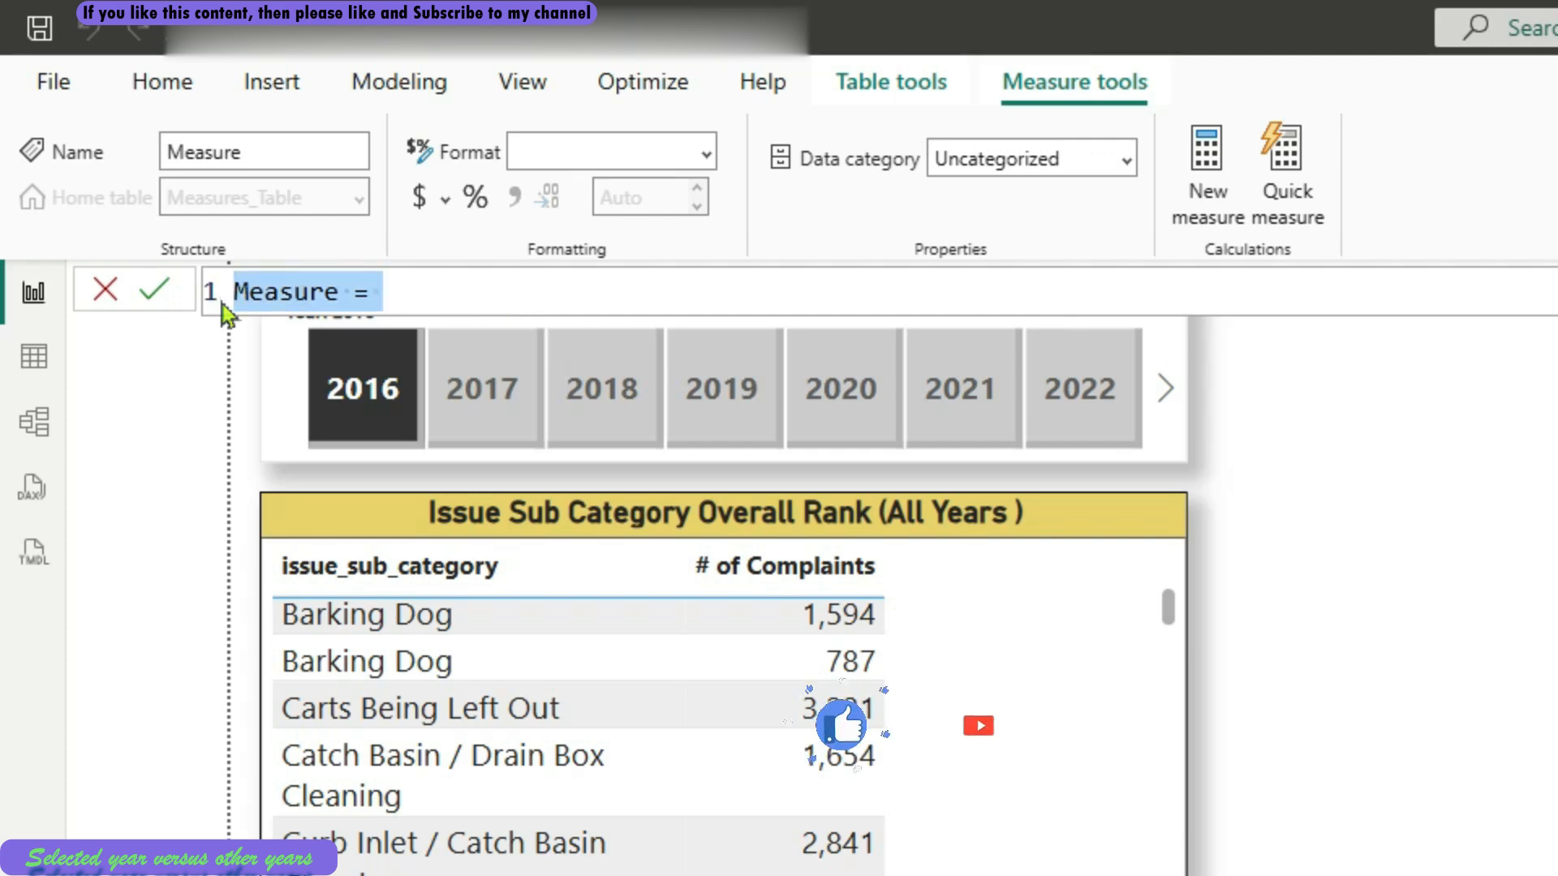
text(RankX_)
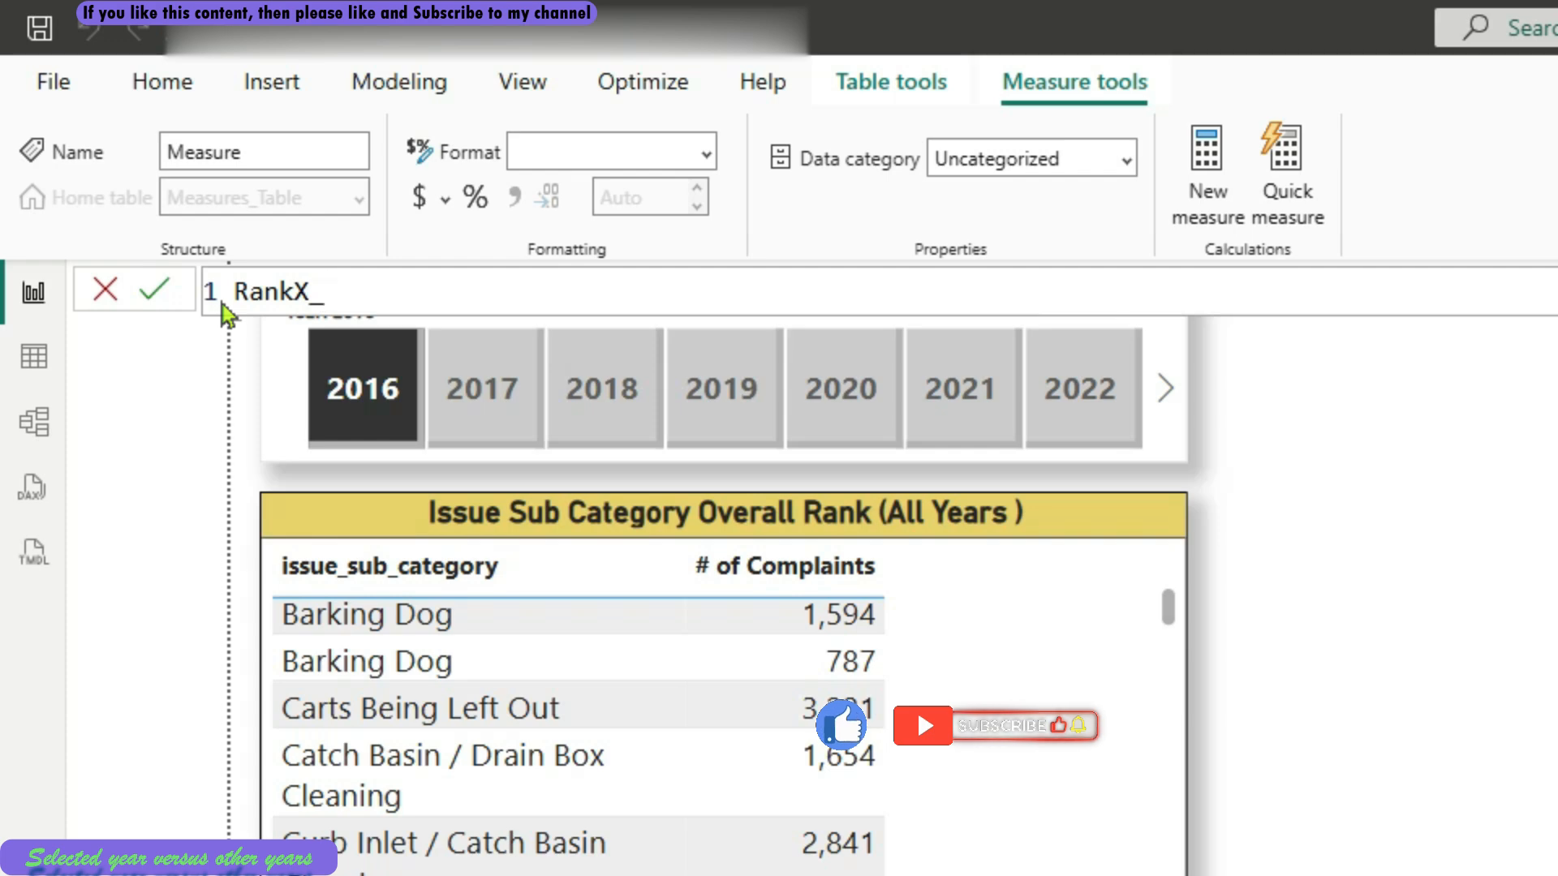
text(other)
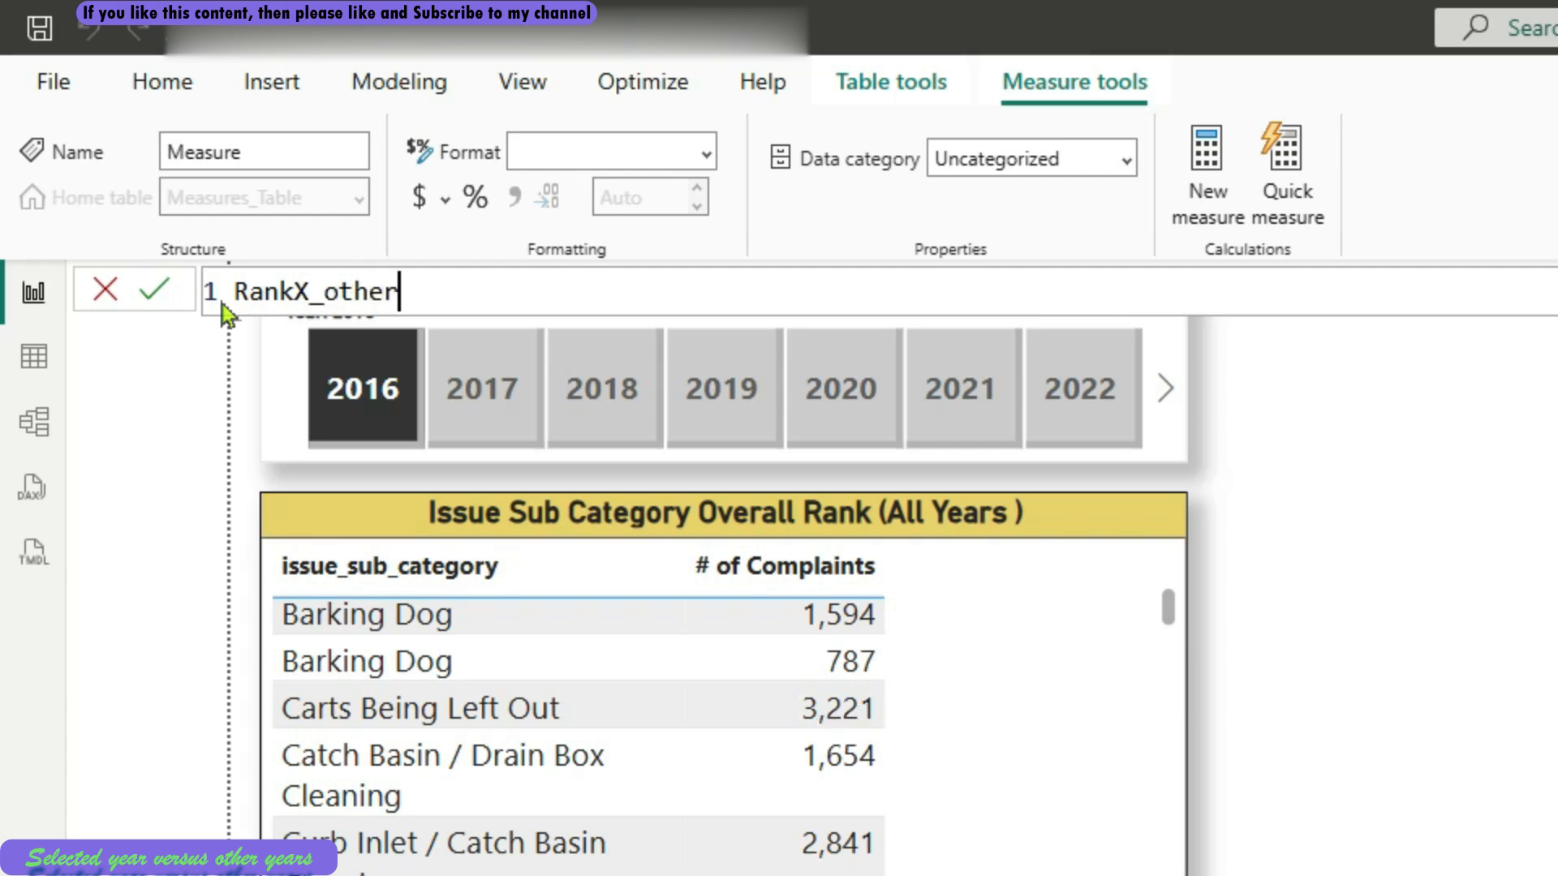
text(_years =)
key(shift+Return)
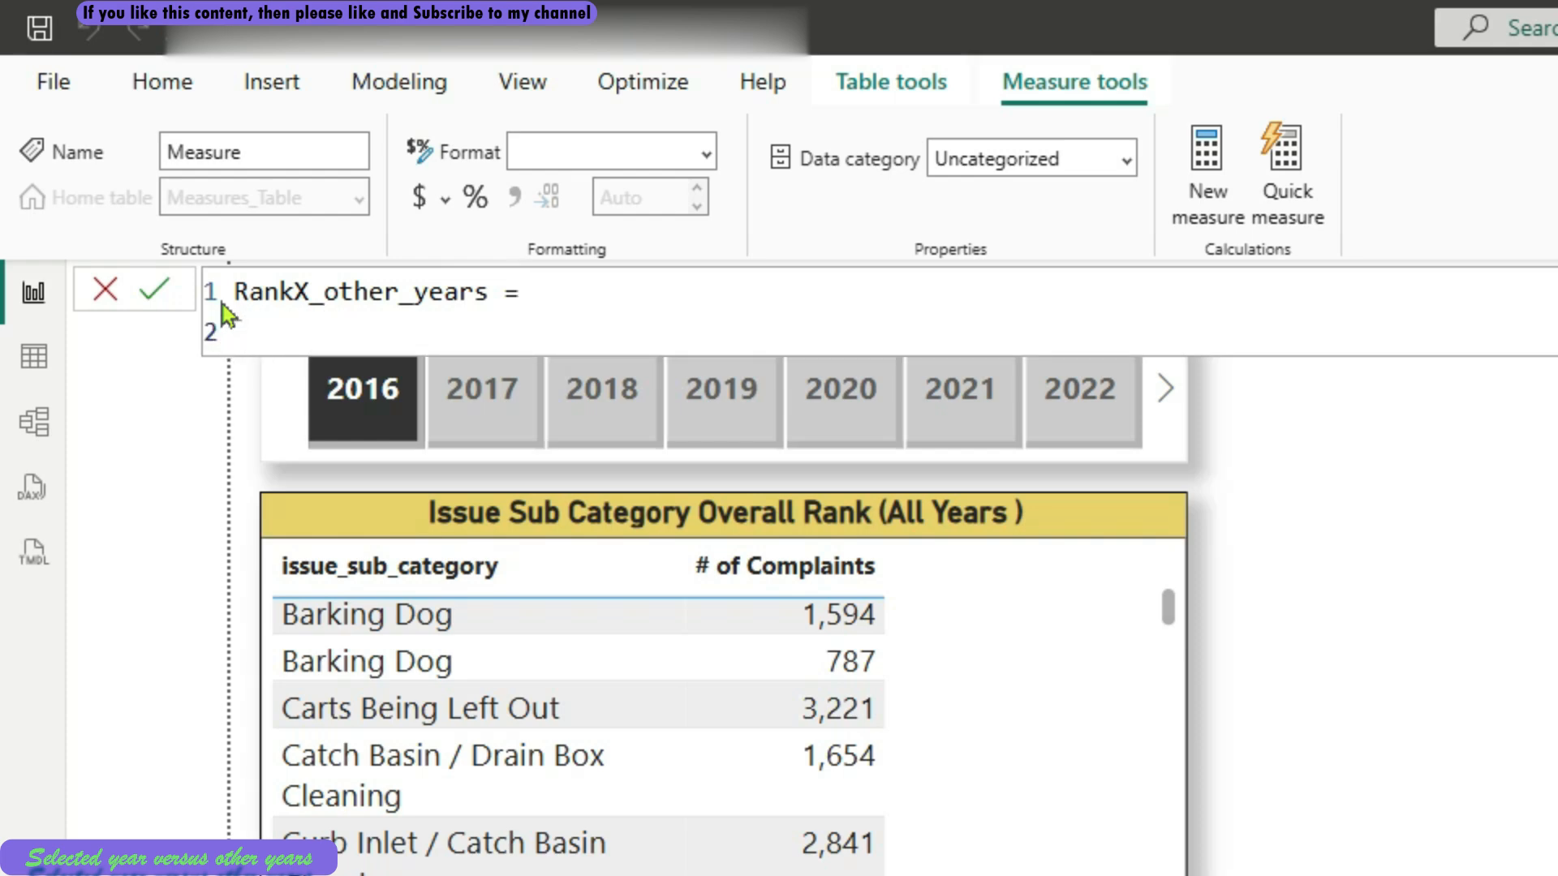
Begin the RankX_other_years formula with the RANKX function and start a new line for its arguments
text(RANK)
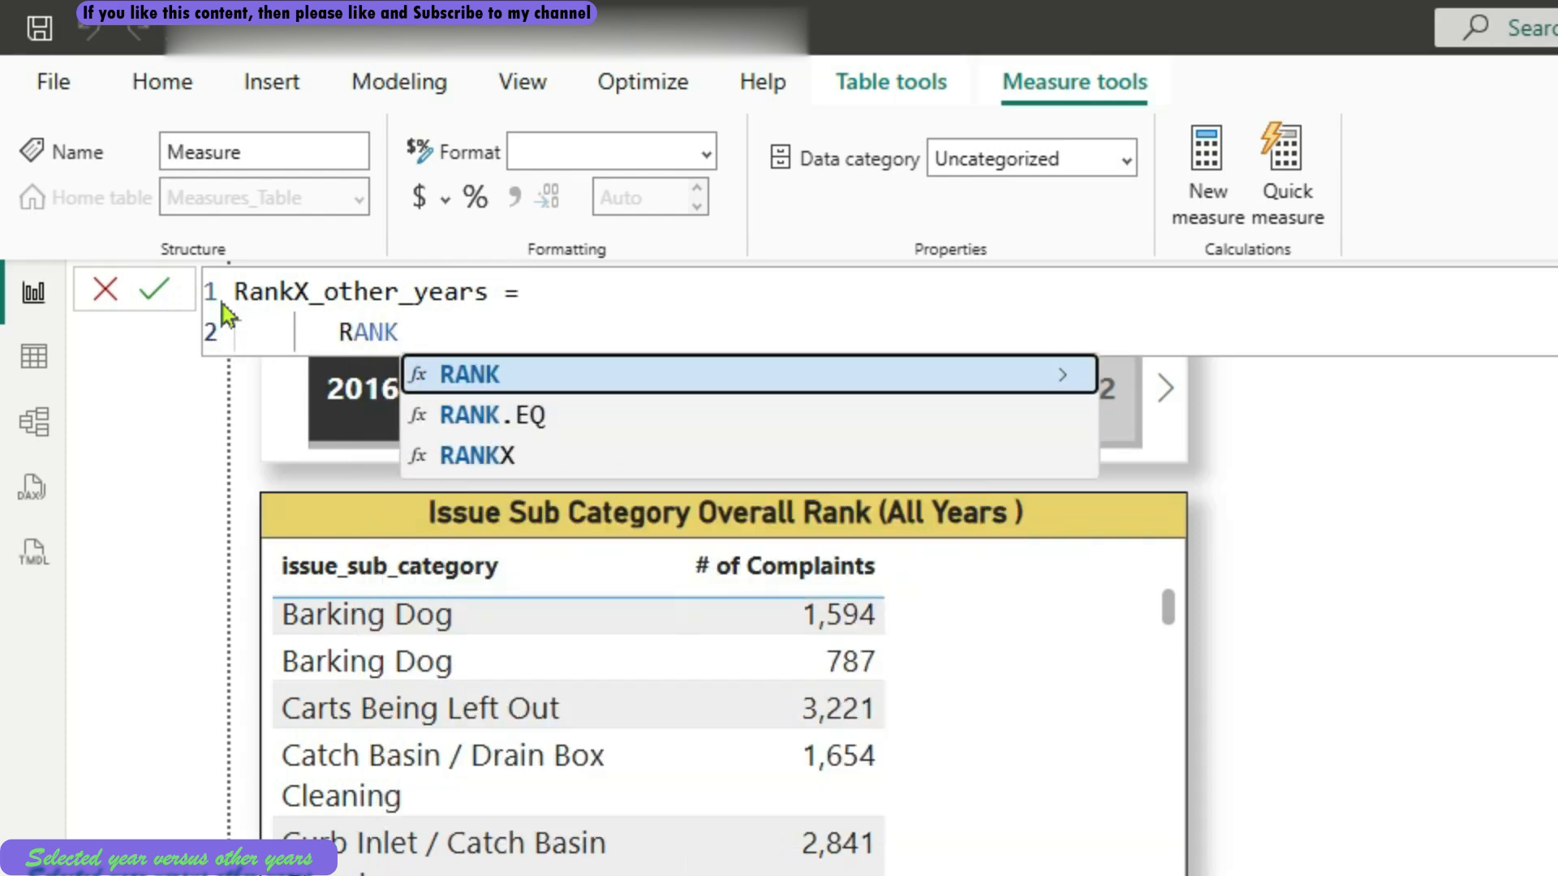
key(Down)
key(Down)
key(Tab)
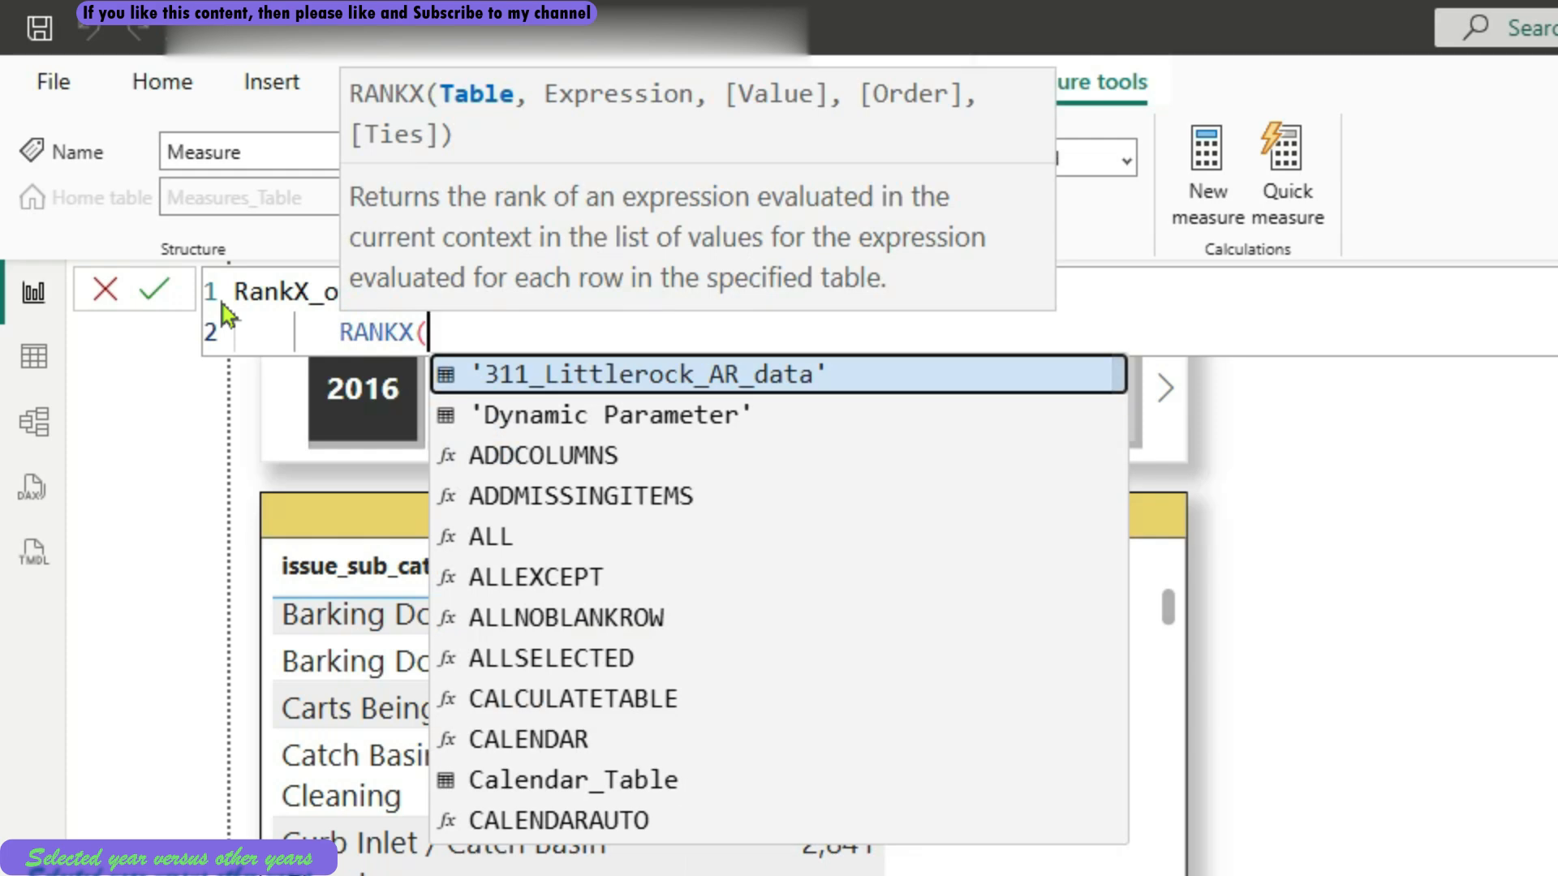
key(shift+Return)
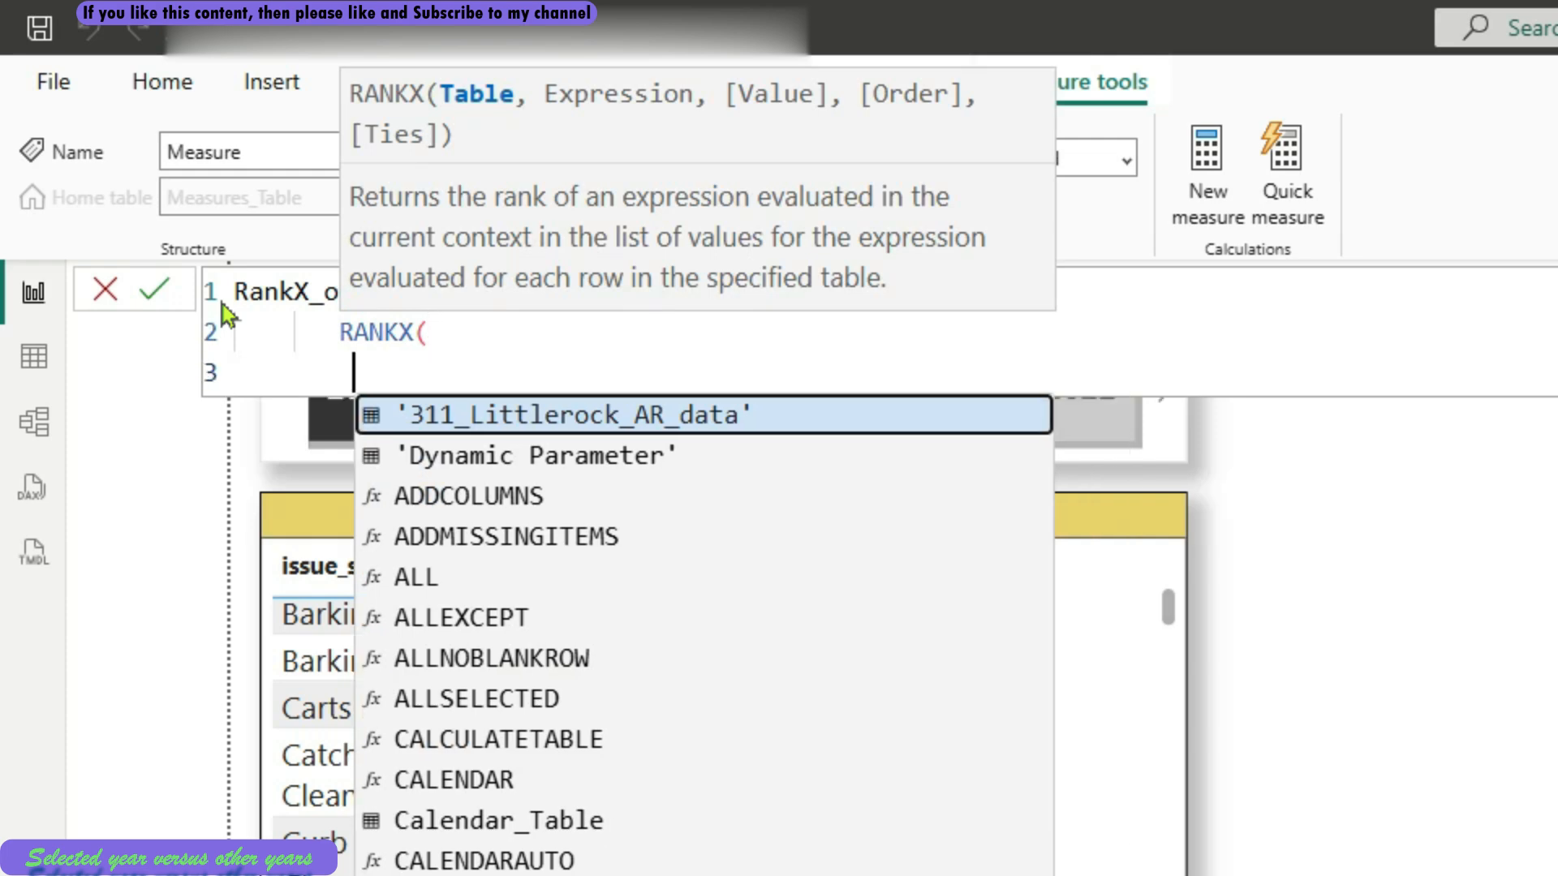
Supply ALLSELECTED('311_Littlerock_AR_data'[issue_sub_category]) as the table argument of RANKX, followed by a comma
text(ALLS)
key(Tab)
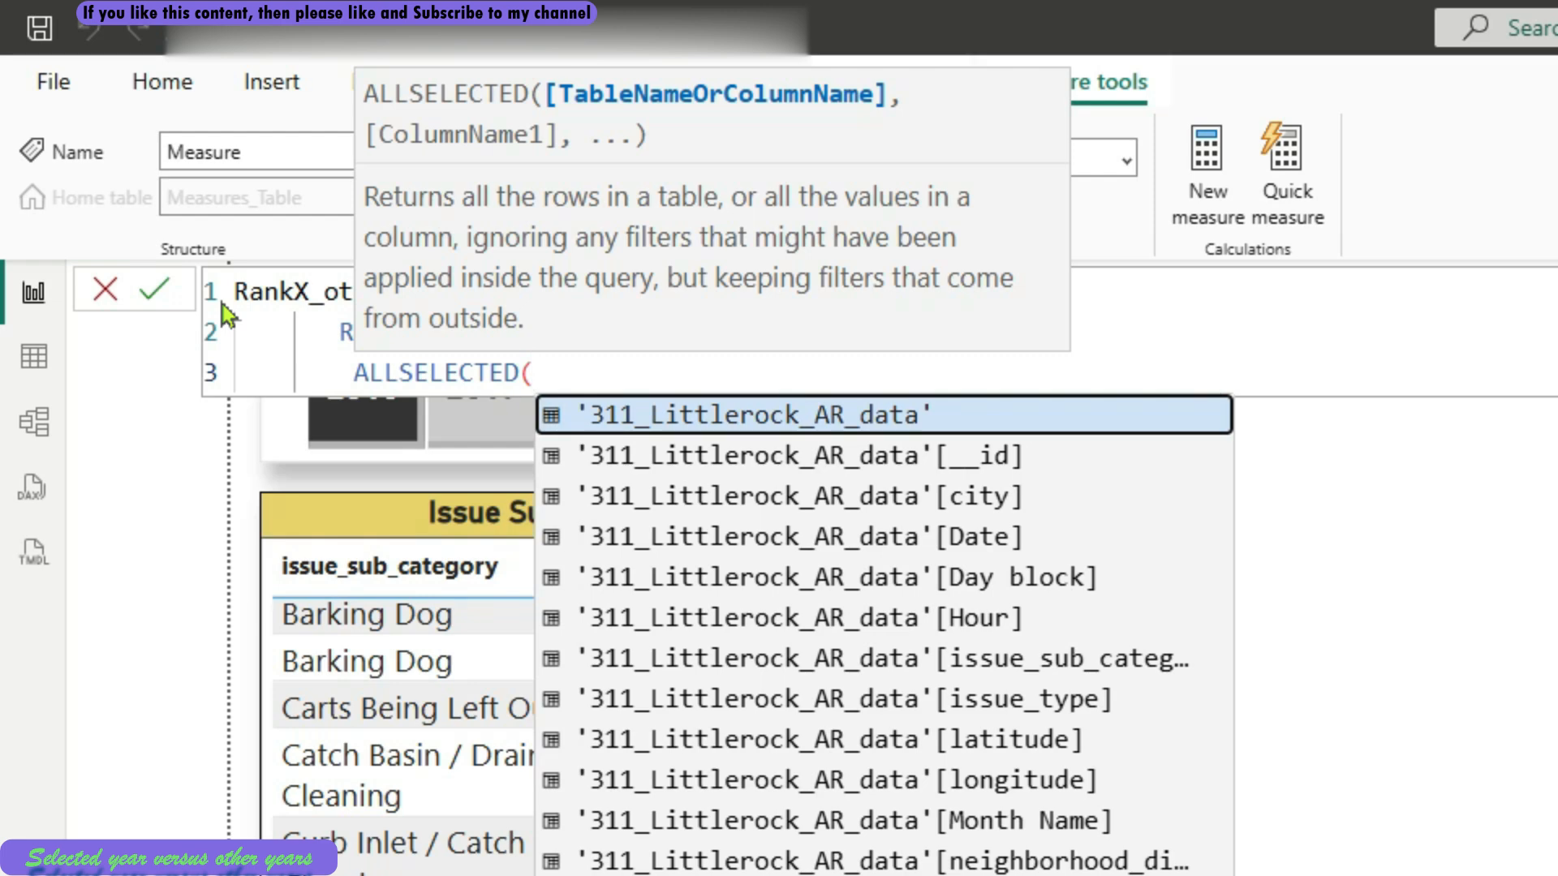
key(Down)
key(Down)
key(Down)
key(Down)
key(Down)
key(Down)
key(Down)
key(Up)
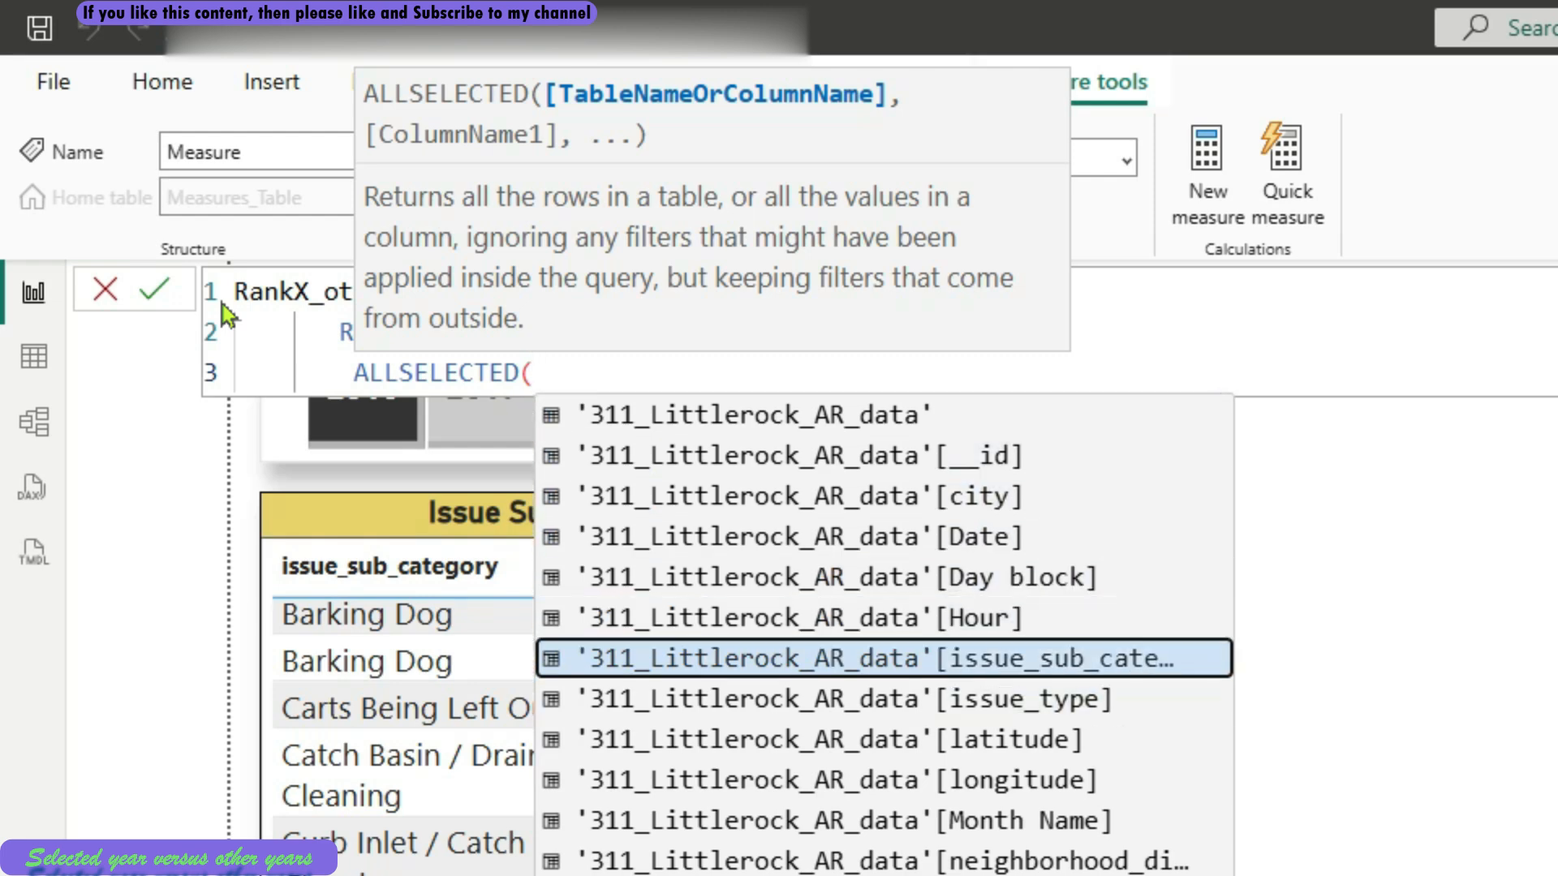
key(Tab)
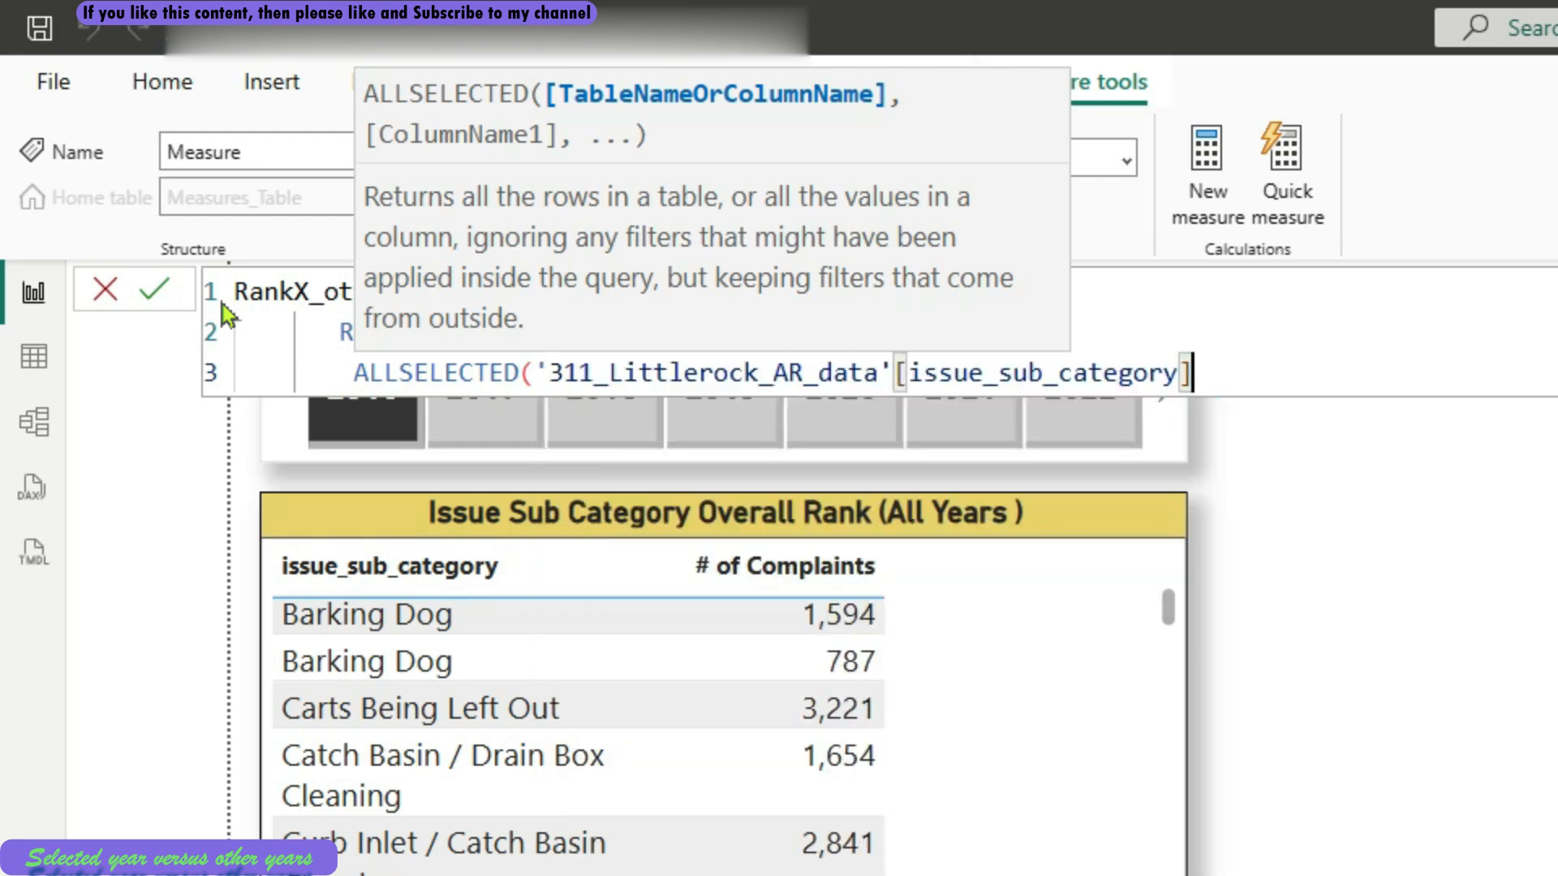
text(),)
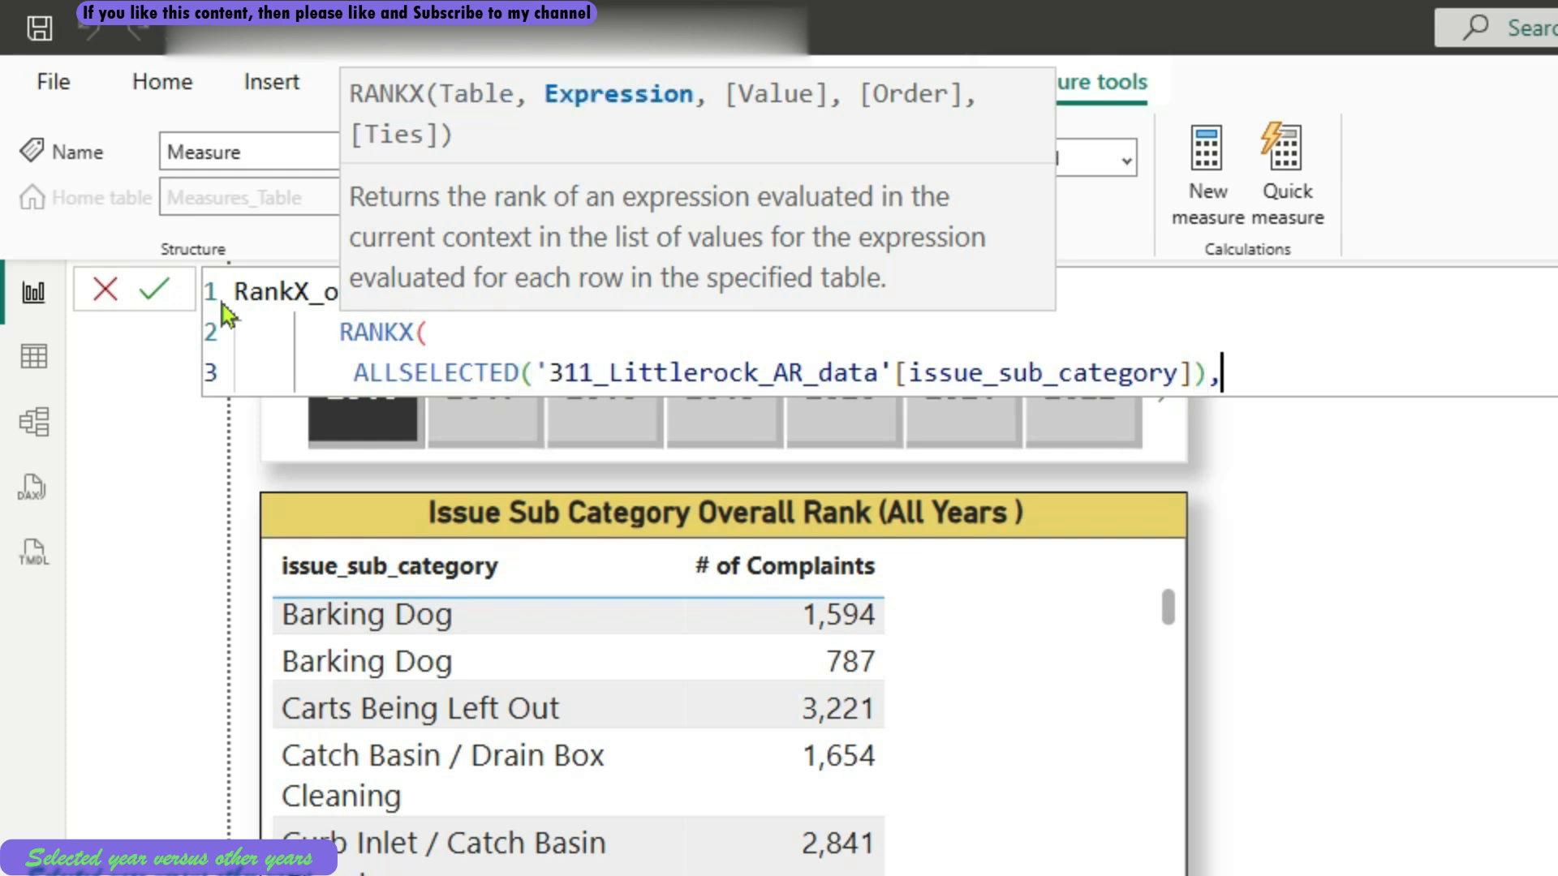
Add the [Complaints (other years)] measure on a new line as the RANKX expression and close the function
key(shift+Return)
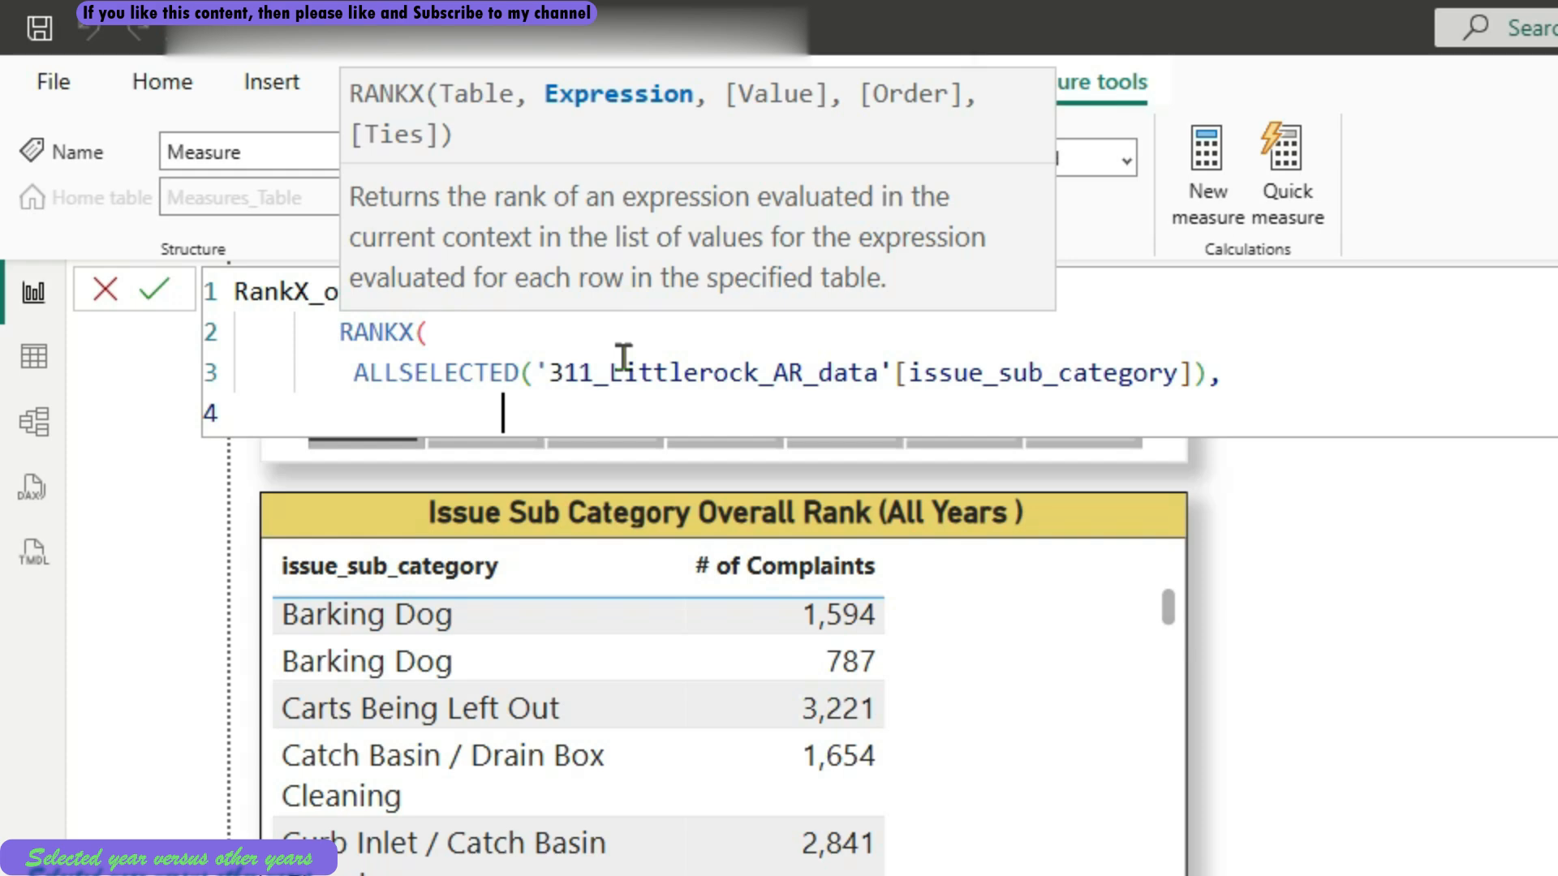
text([comp)
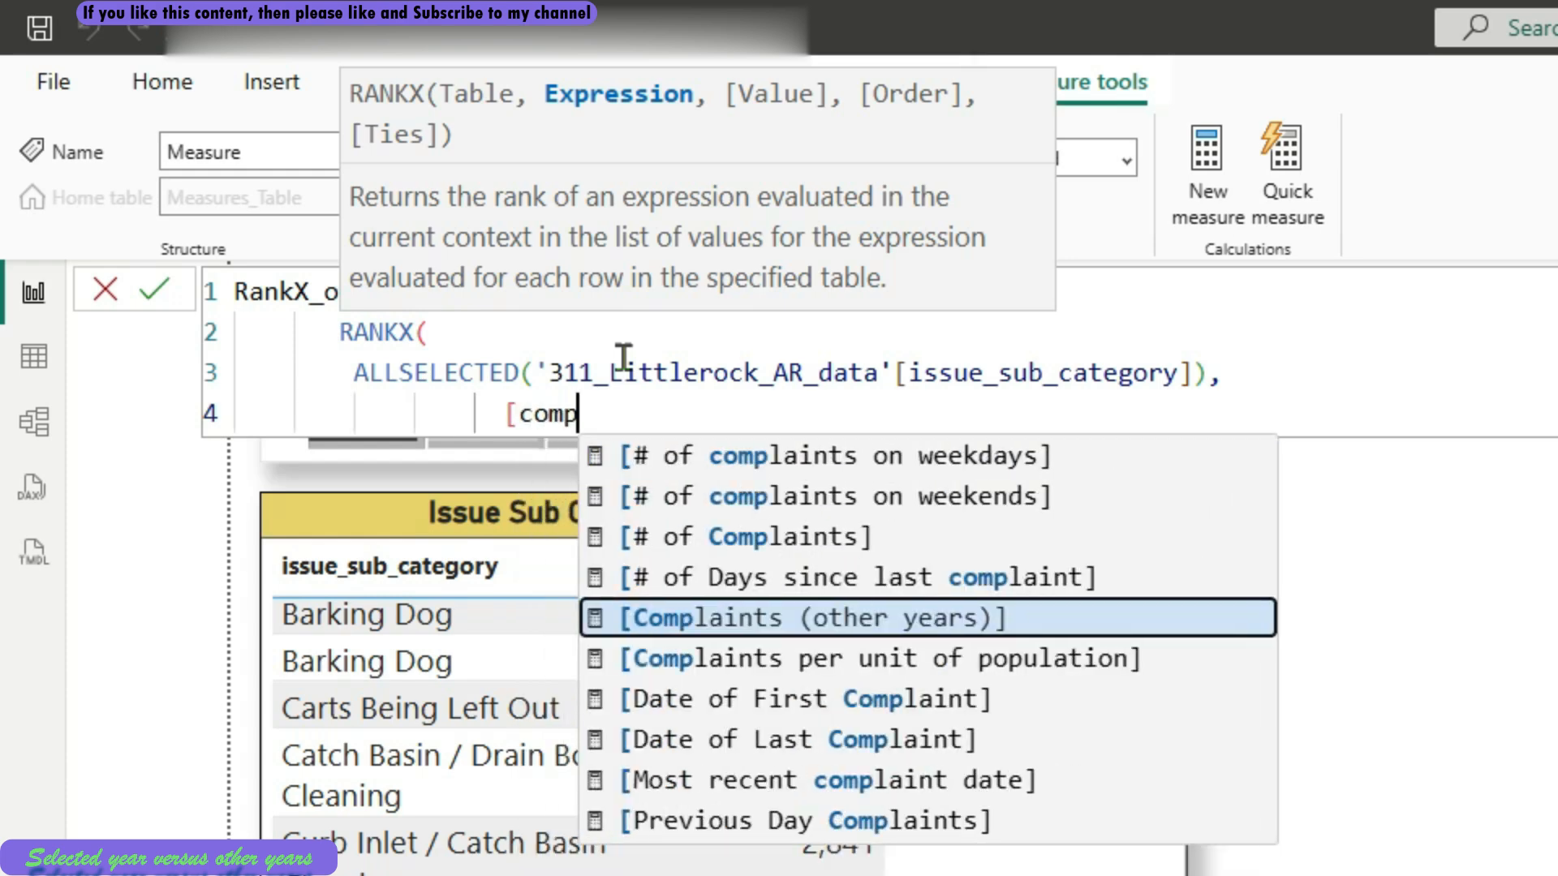
key(Tab)
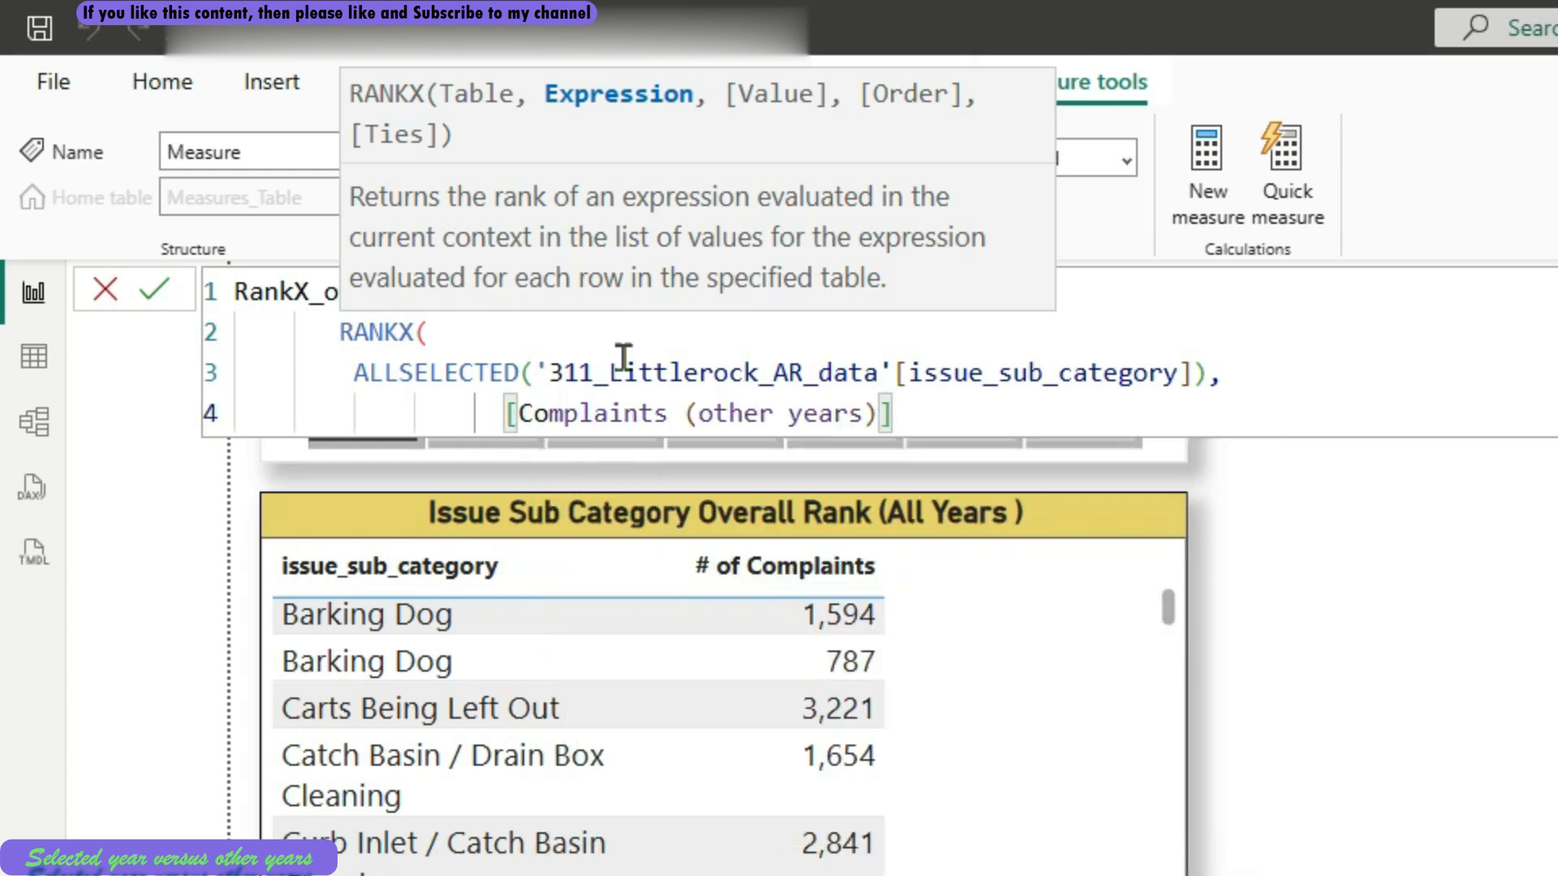
text())
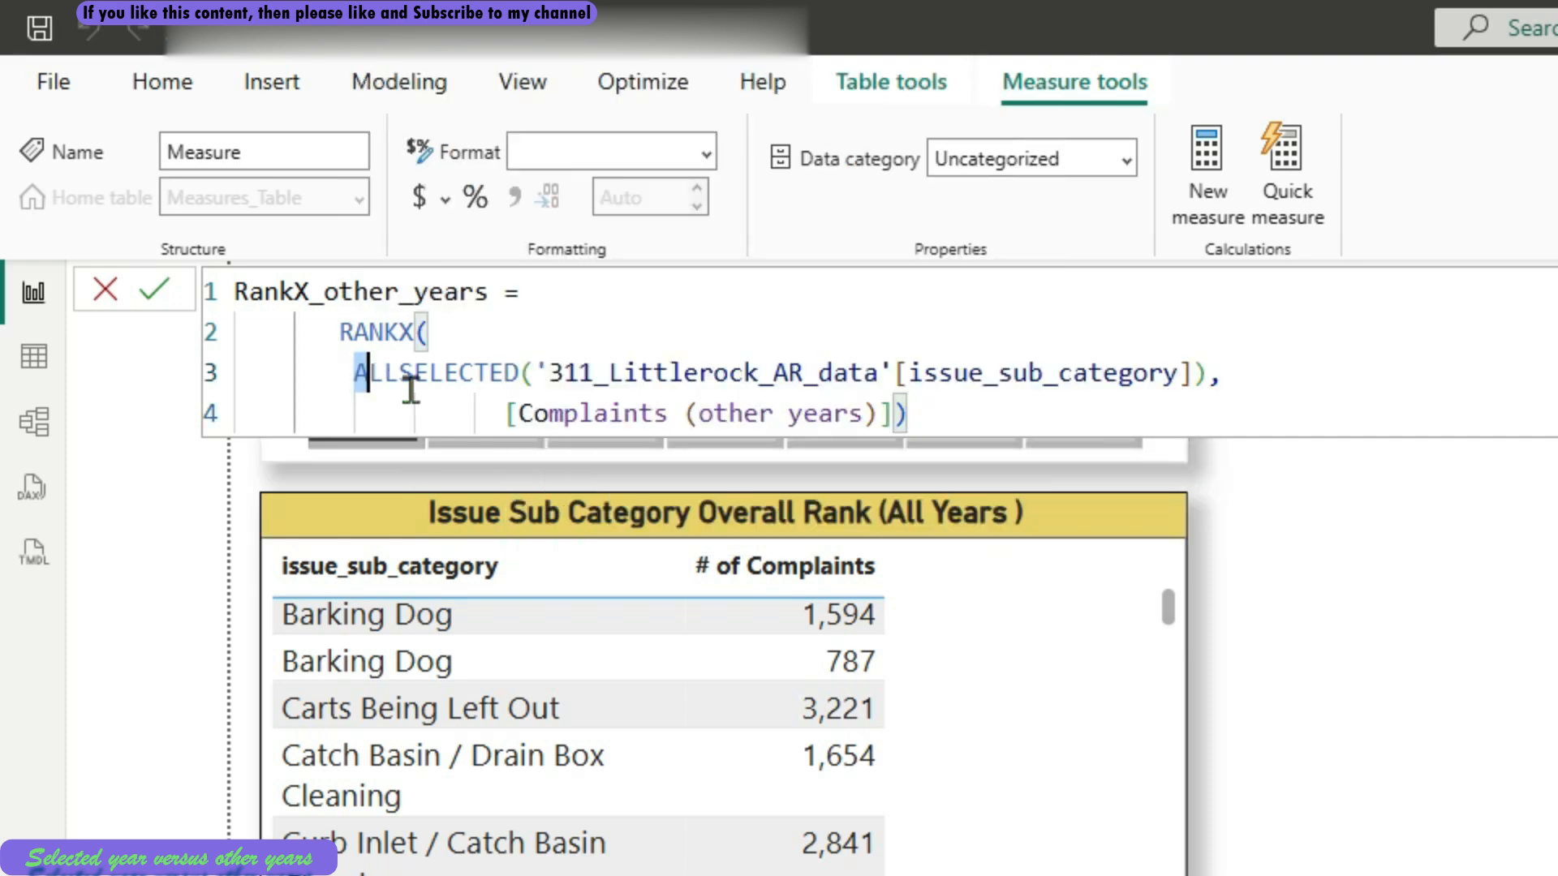
Review the two RANKX arguments and commit the RankX_other_years measure
drag(354, 374, 1213, 372)
drag(994, 410, 465, 395)
click(615, 320)
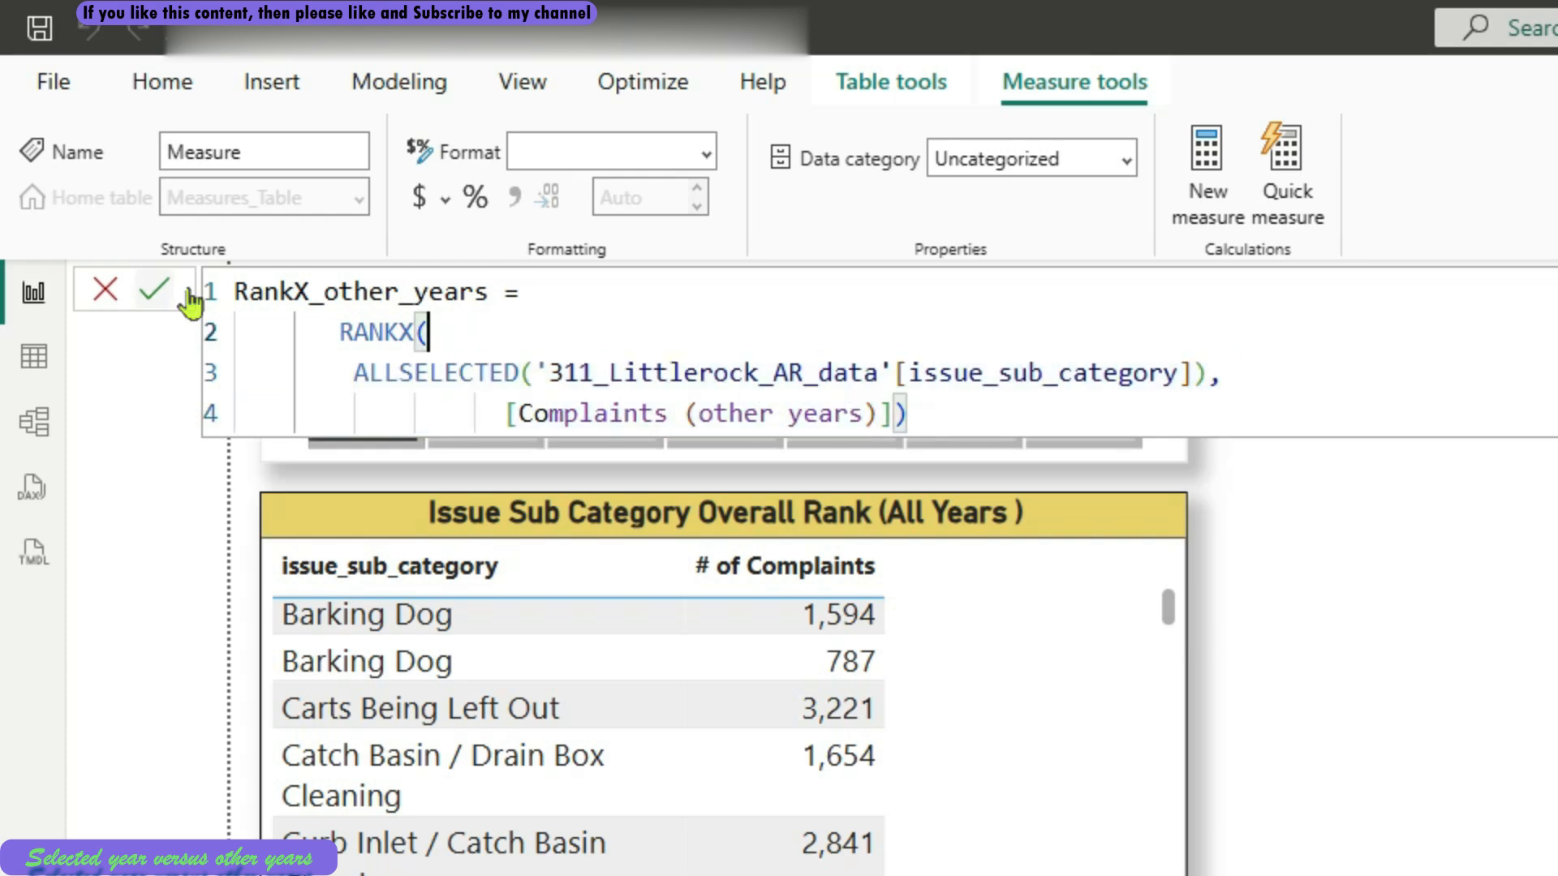
click(147, 293)
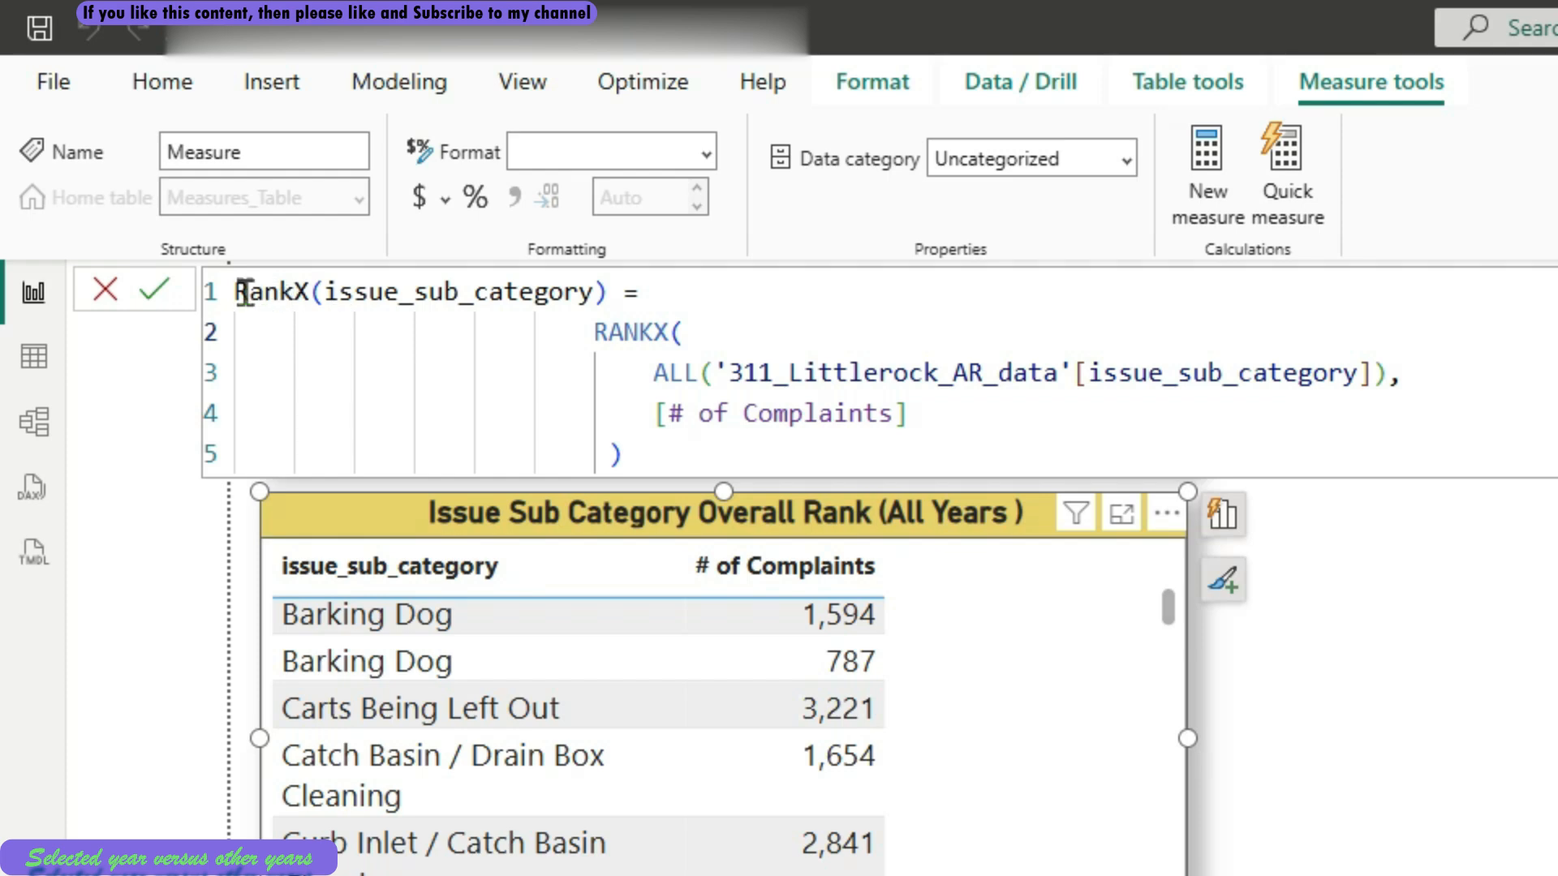
Review the RankX(issue_sub_category) formula, which ranks ALL issue_sub_category values by [# of Complaints], and commit the measure
drag(237, 292, 717, 437)
click(990, 414)
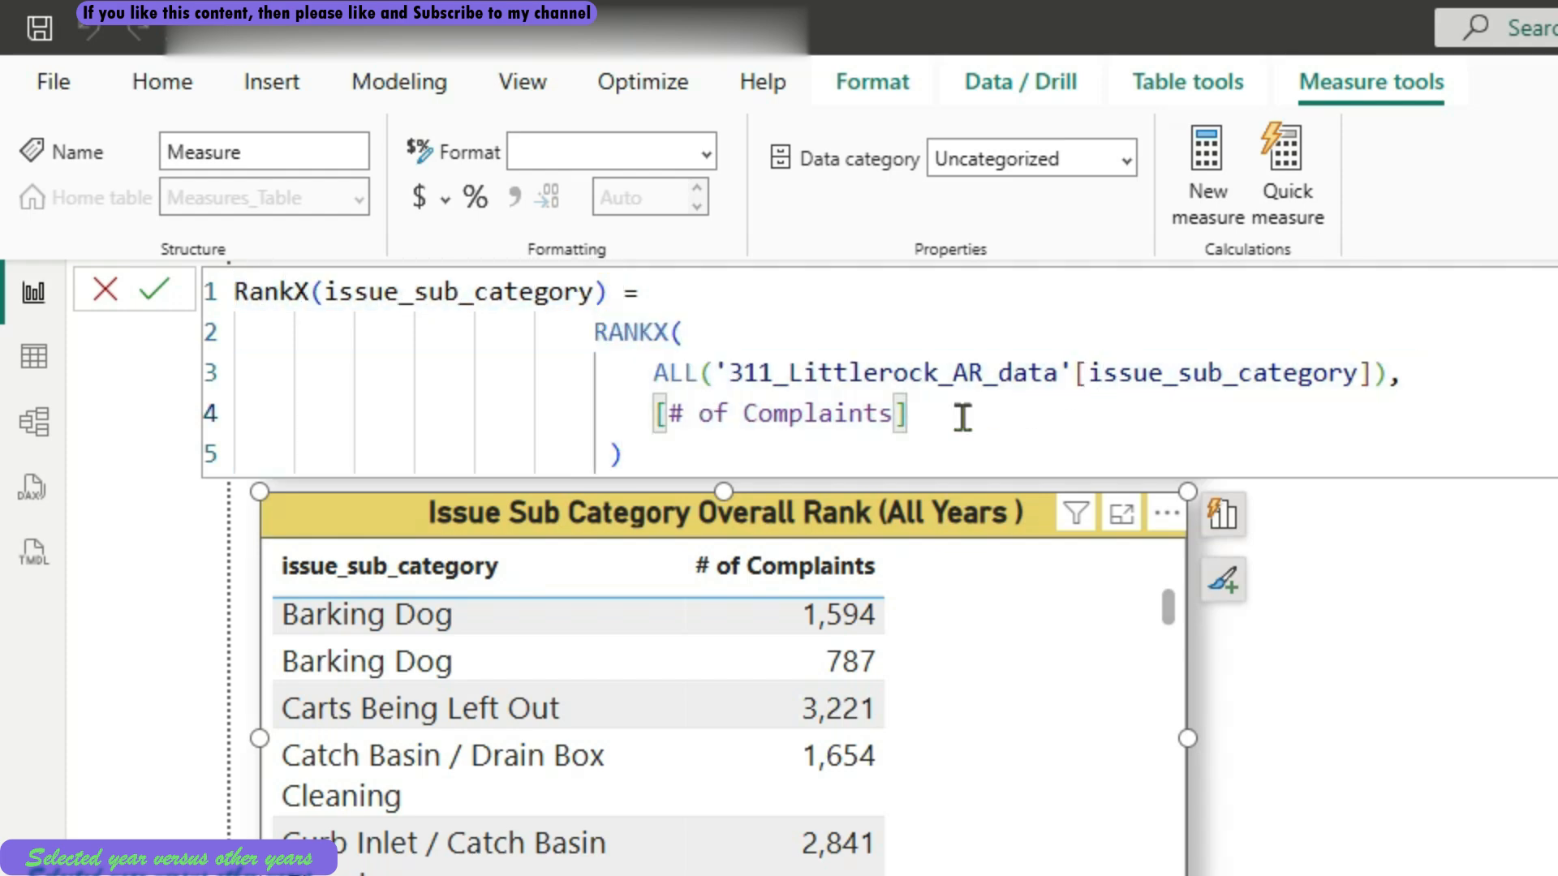
click(759, 454)
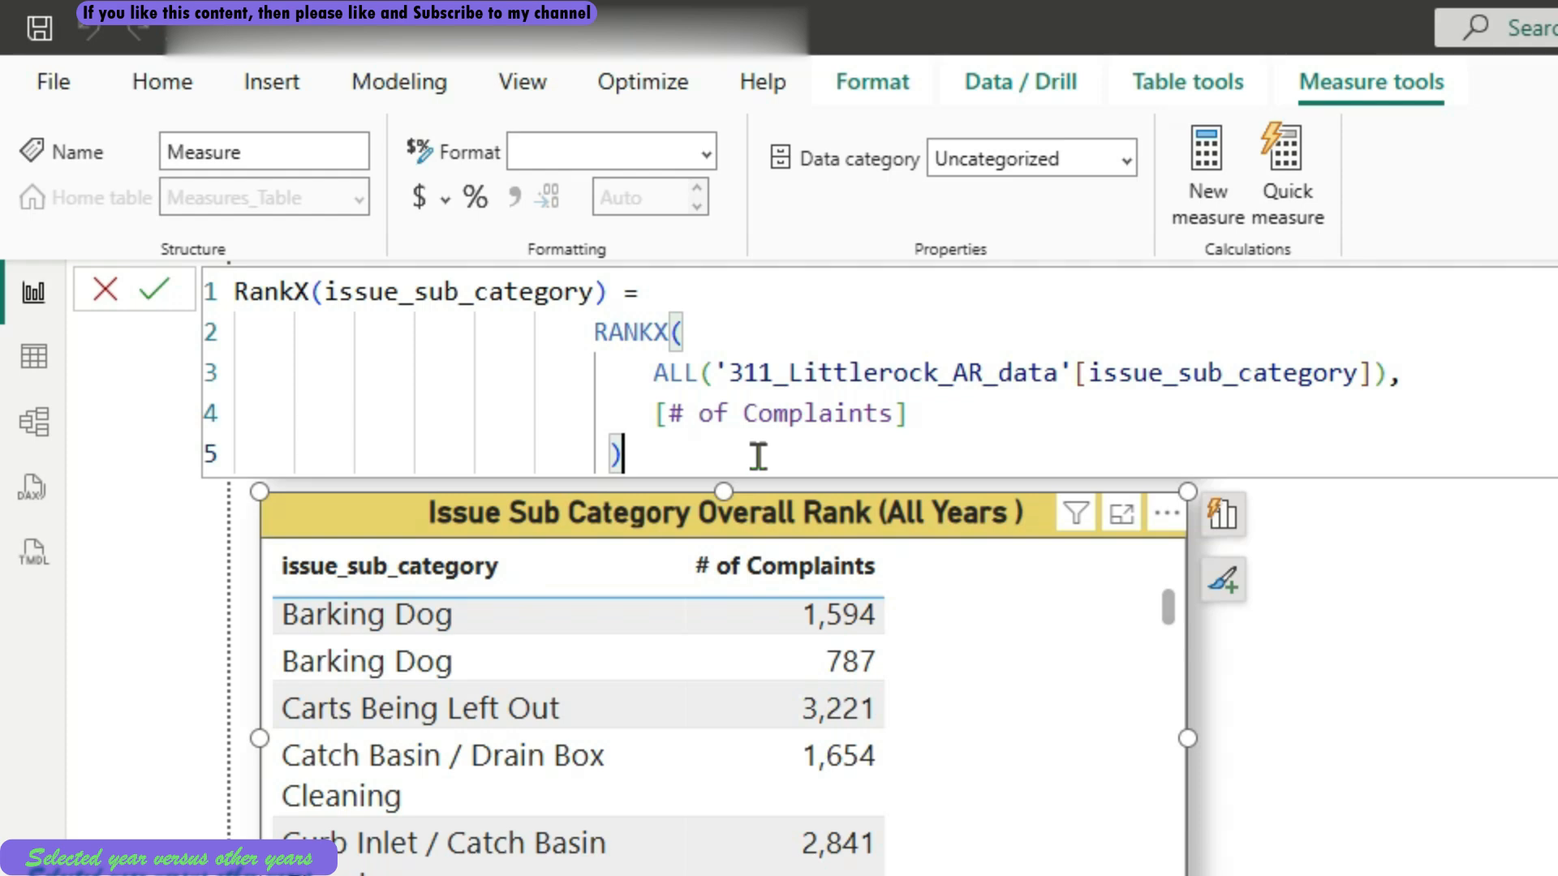
drag(759, 454, 593, 331)
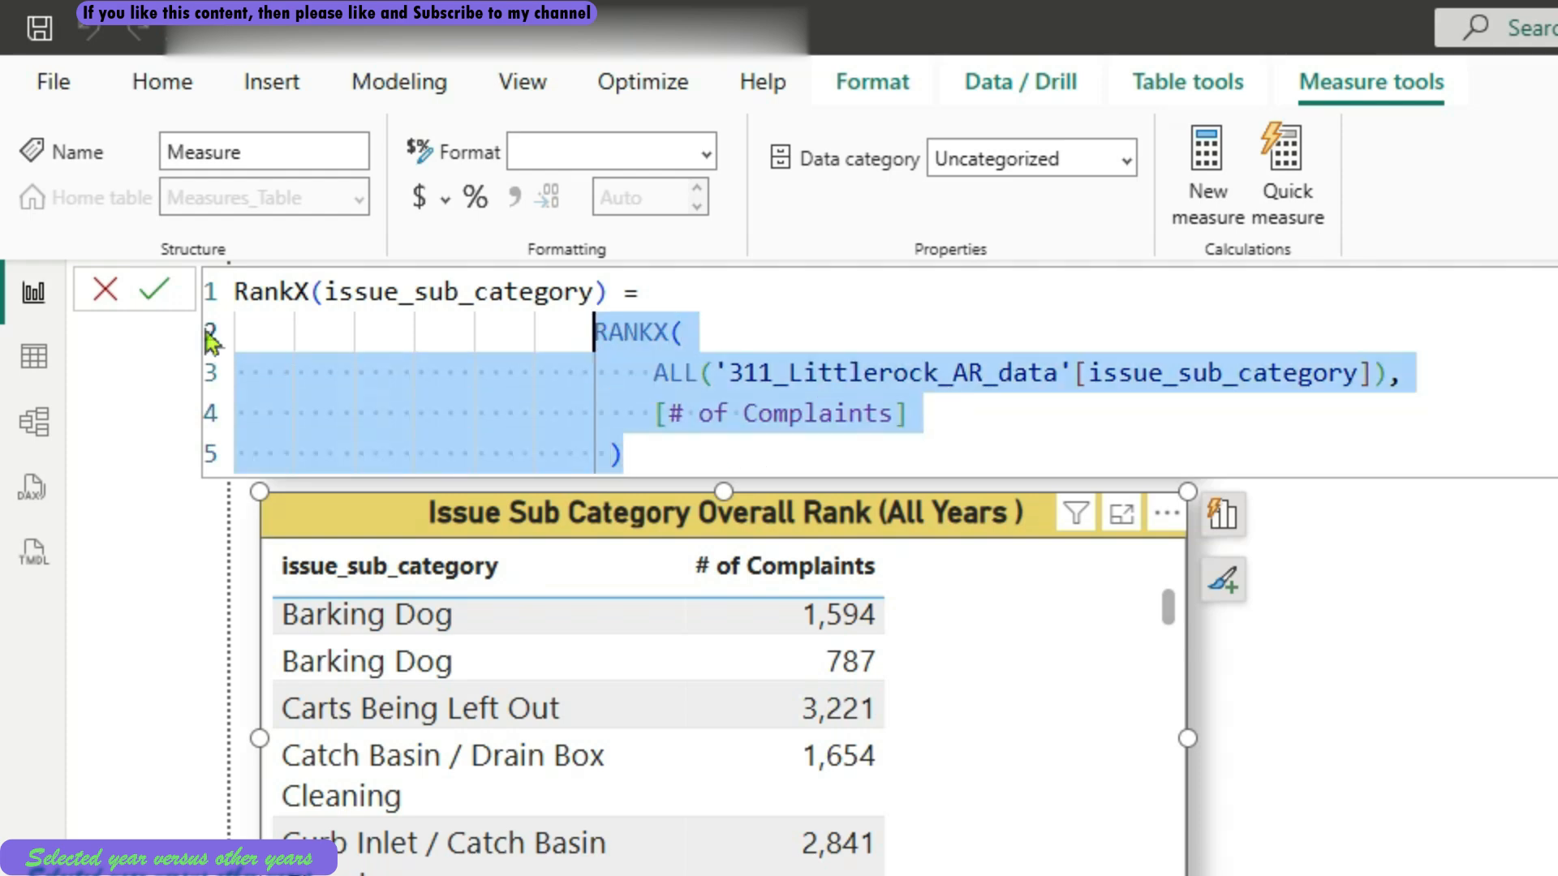
click(154, 294)
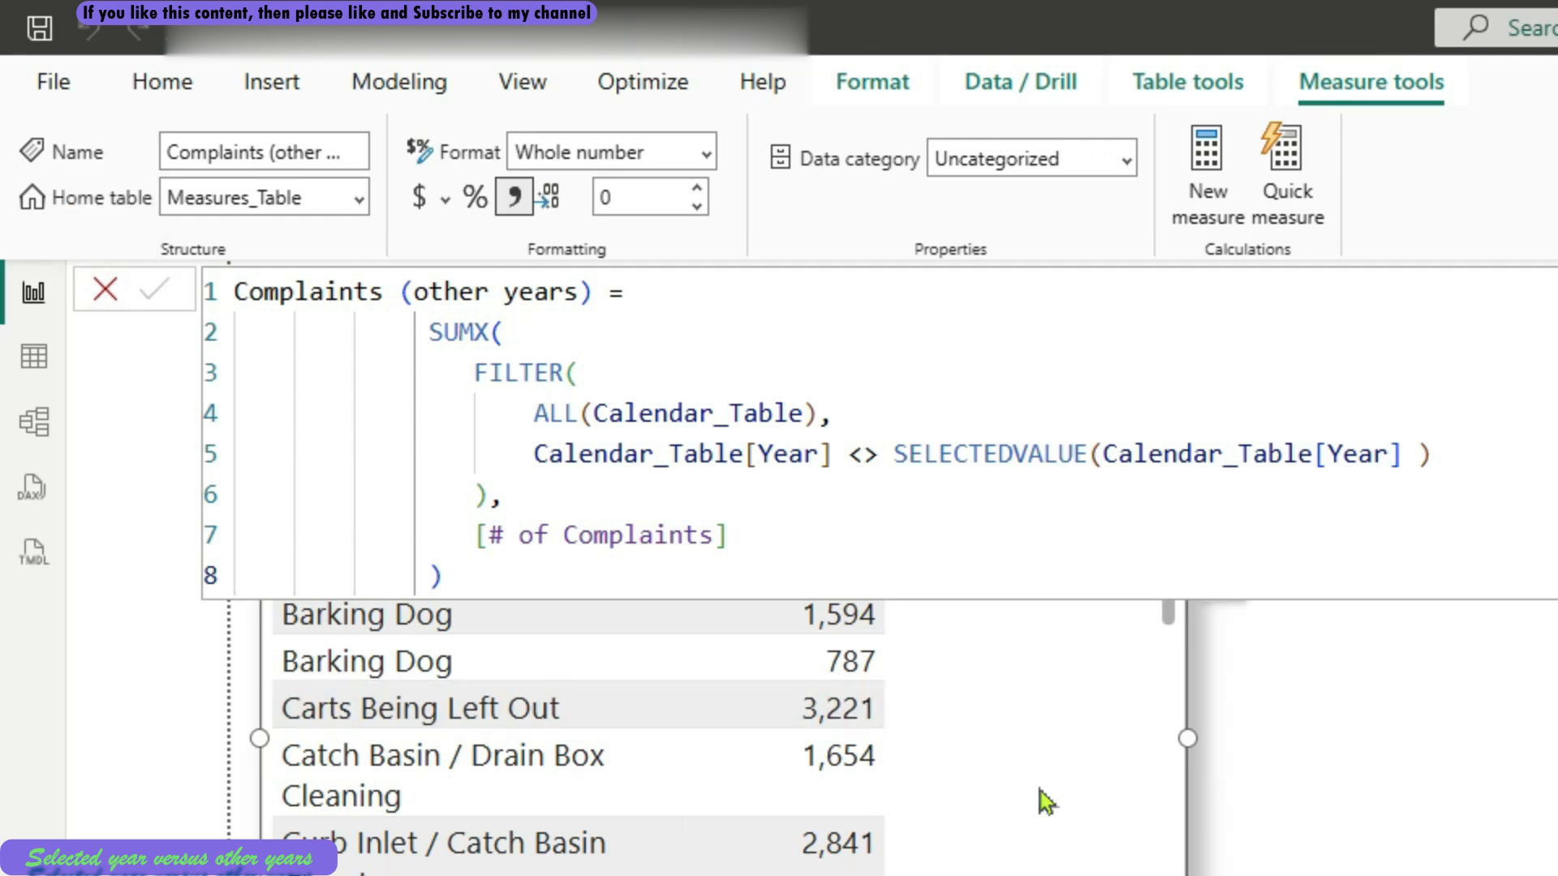
Collapse the formula bar and add RankX(issue_sub_category) to the overall rank table, placed before # of Complaints
click(1549, 290)
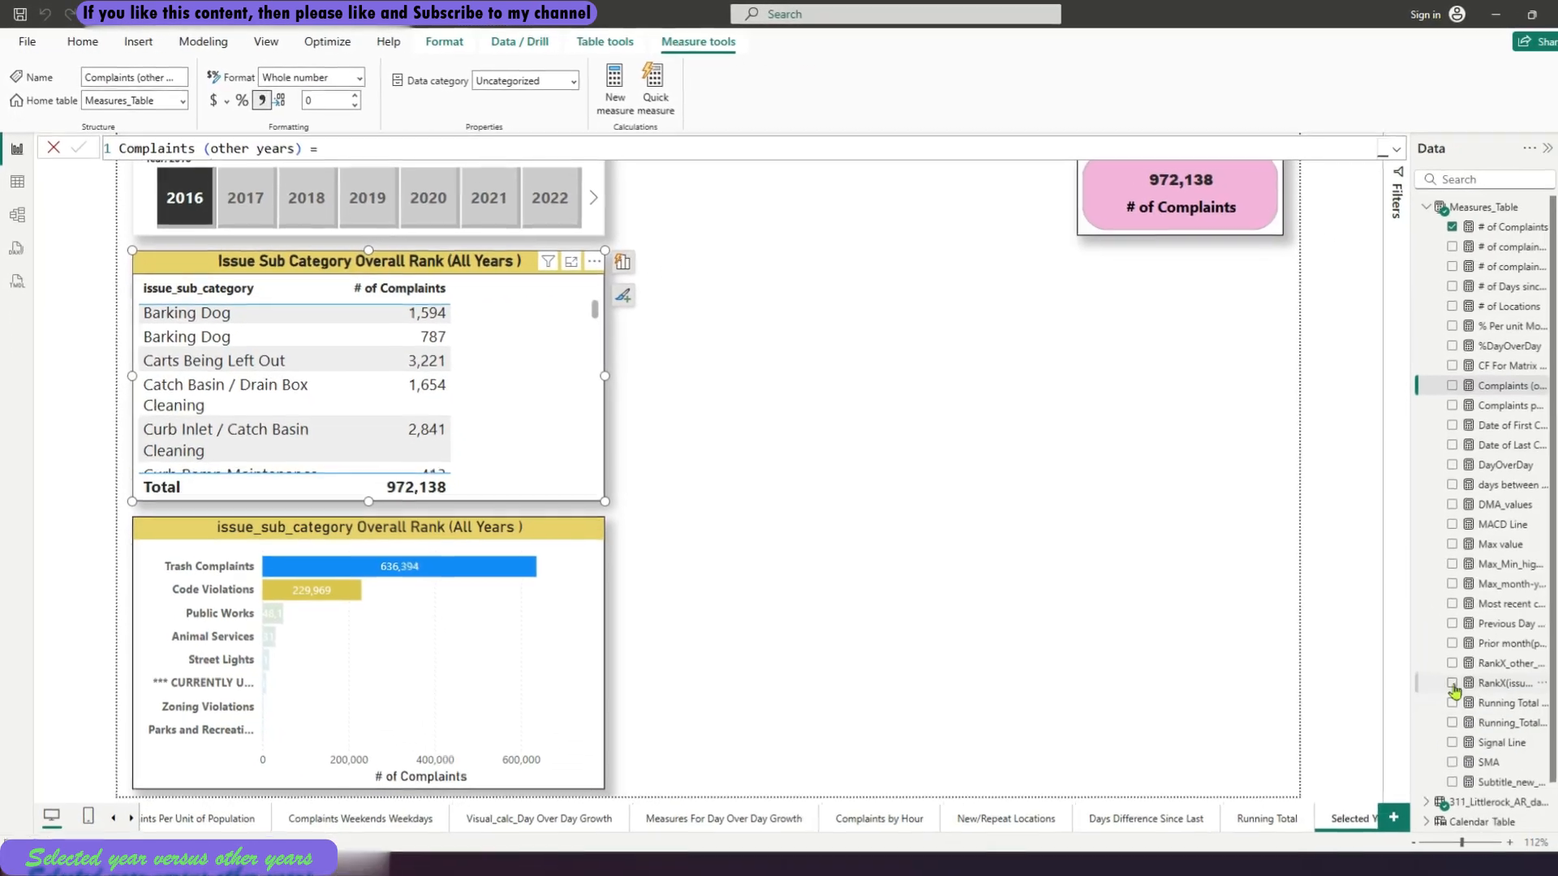
click(1452, 684)
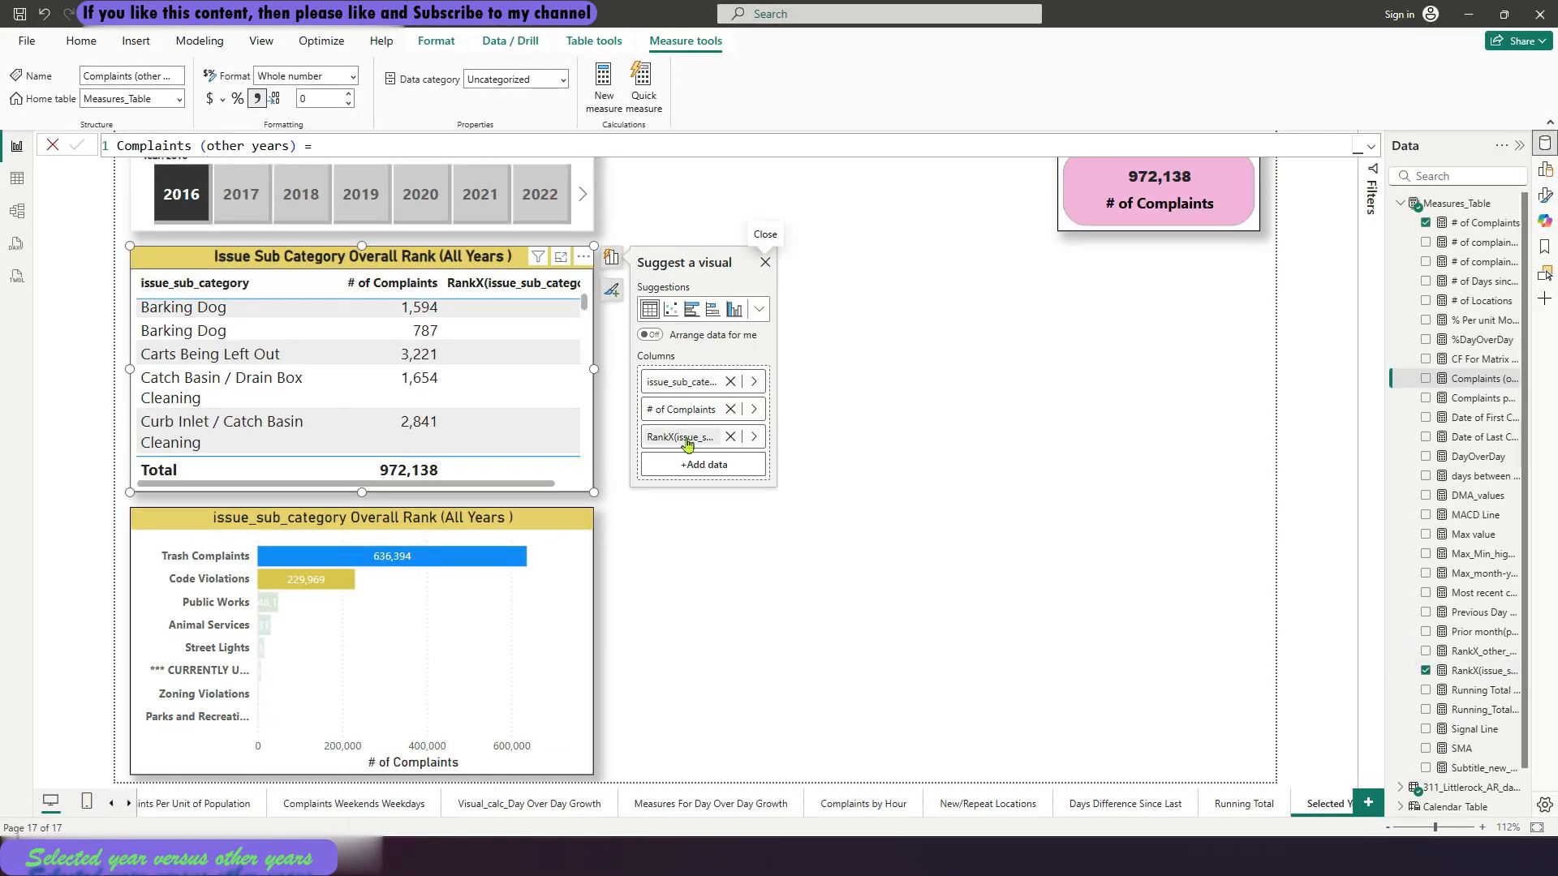
drag(687, 445, 687, 402)
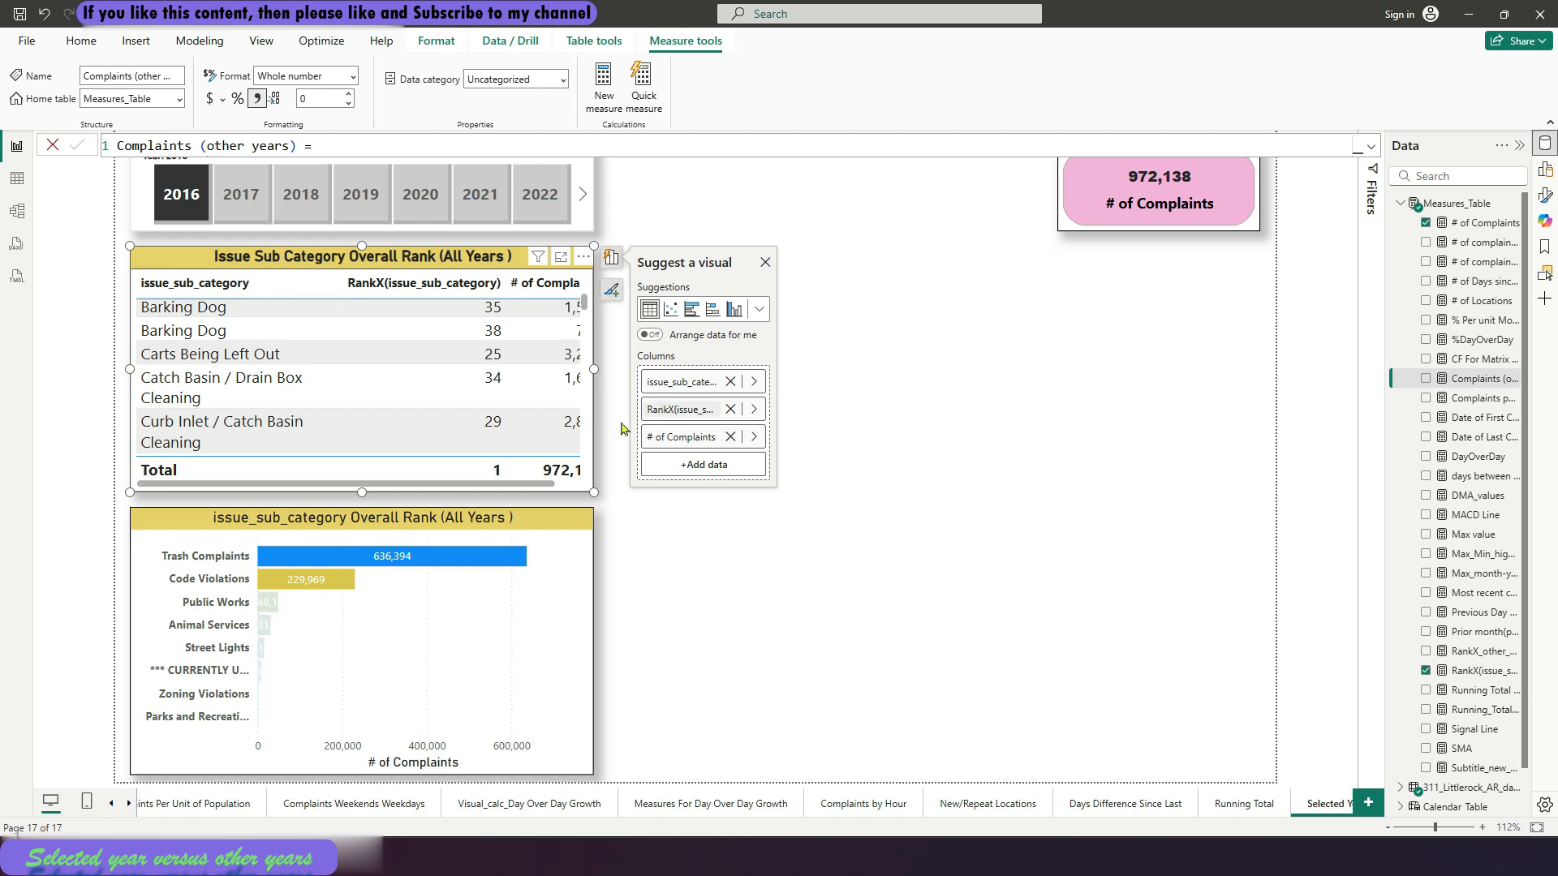
Sort the overall rank table ascending by RankX(issue_sub_category) and widen it to fit all three columns
click(408, 284)
click(408, 284)
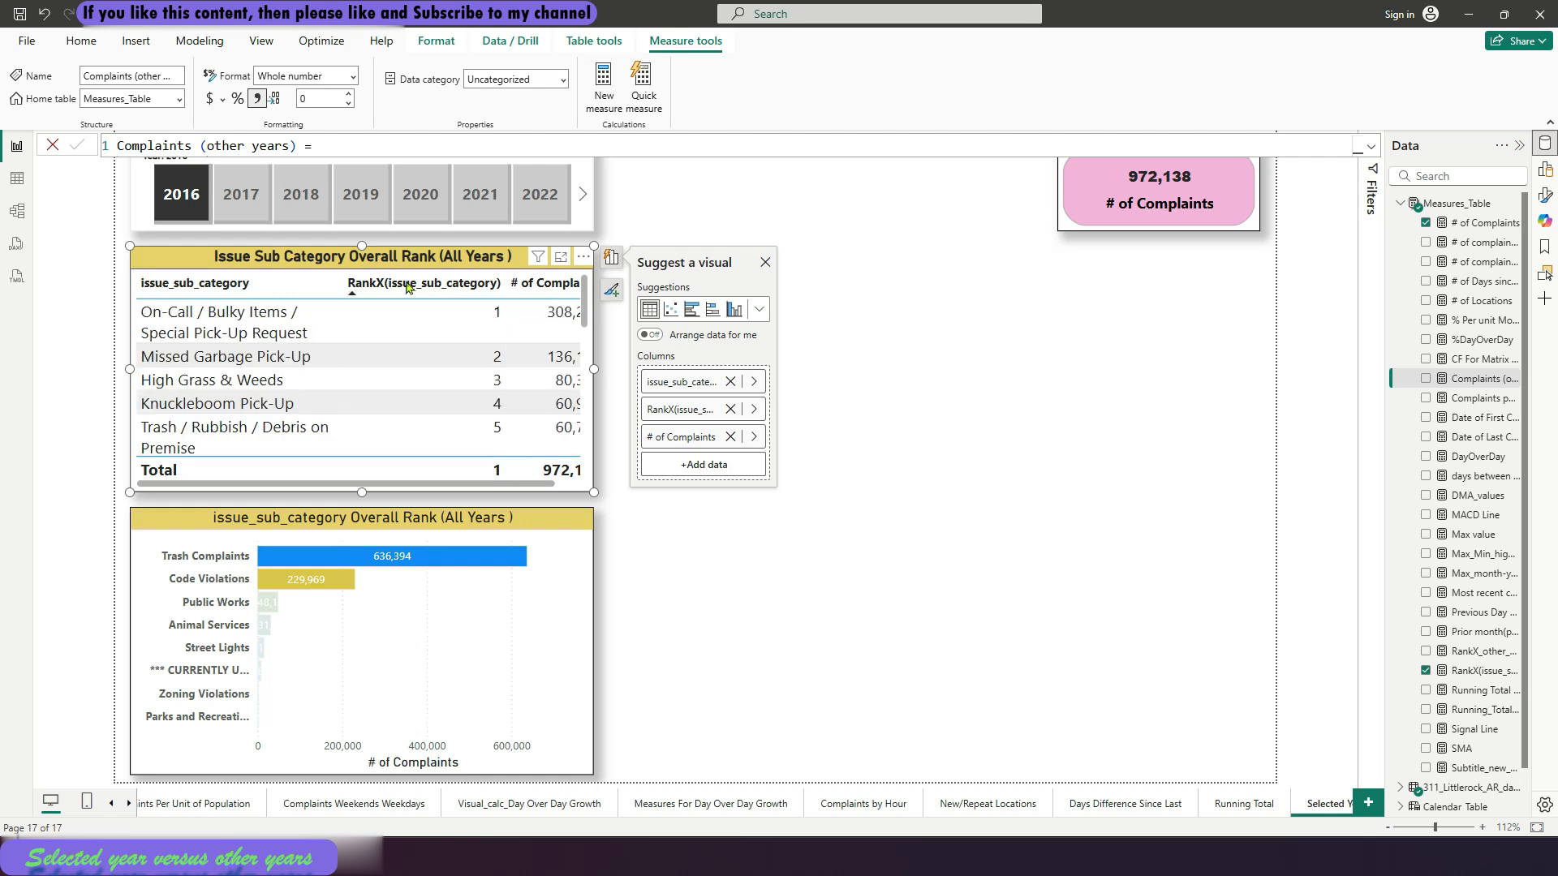
drag(595, 367, 622, 366)
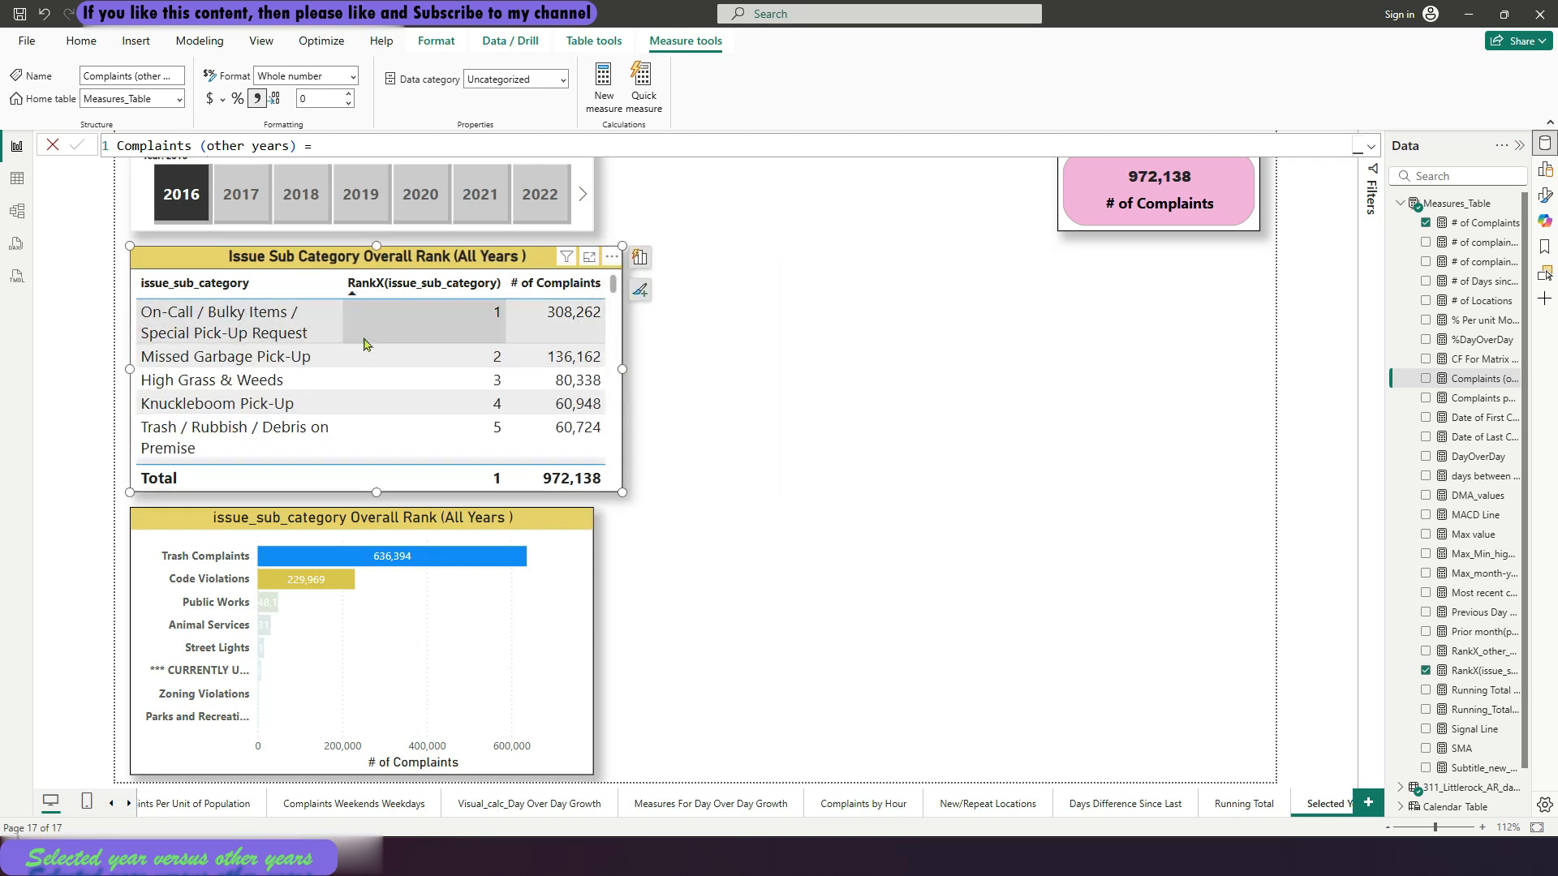
scroll(460, 445, down, 3)
scroll(463, 448, up, 2)
scroll(463, 447, up, 1)
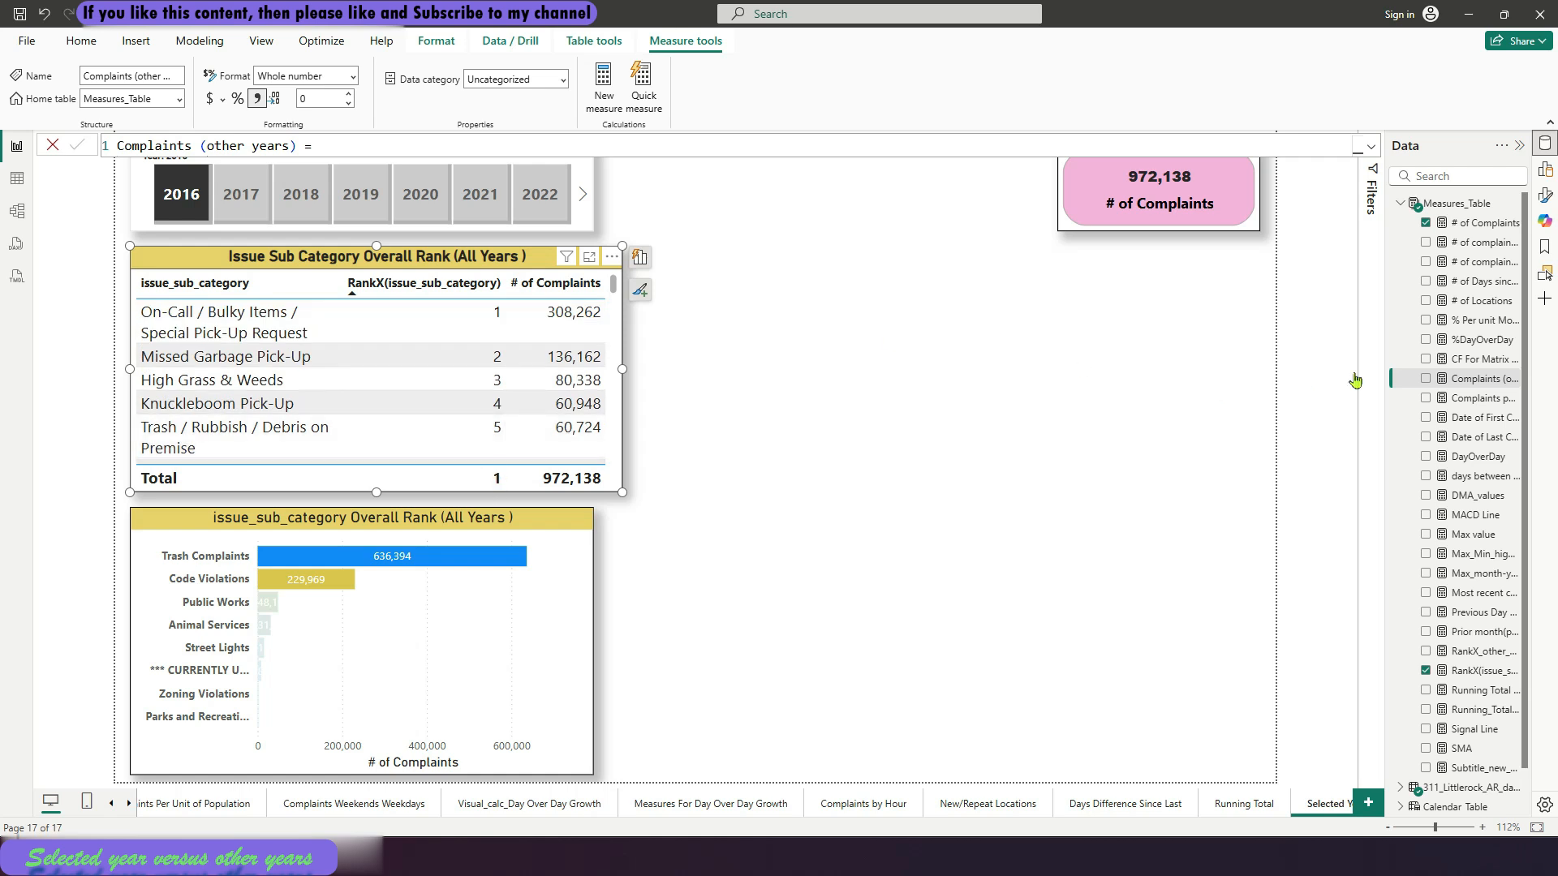
Rework RankX(issue_sub_category) to store RANKX in VAR Top_Items and return it only if ISINSCOPE on issue_sub_category, otherwise BLANK(), and commit it
click(1476, 670)
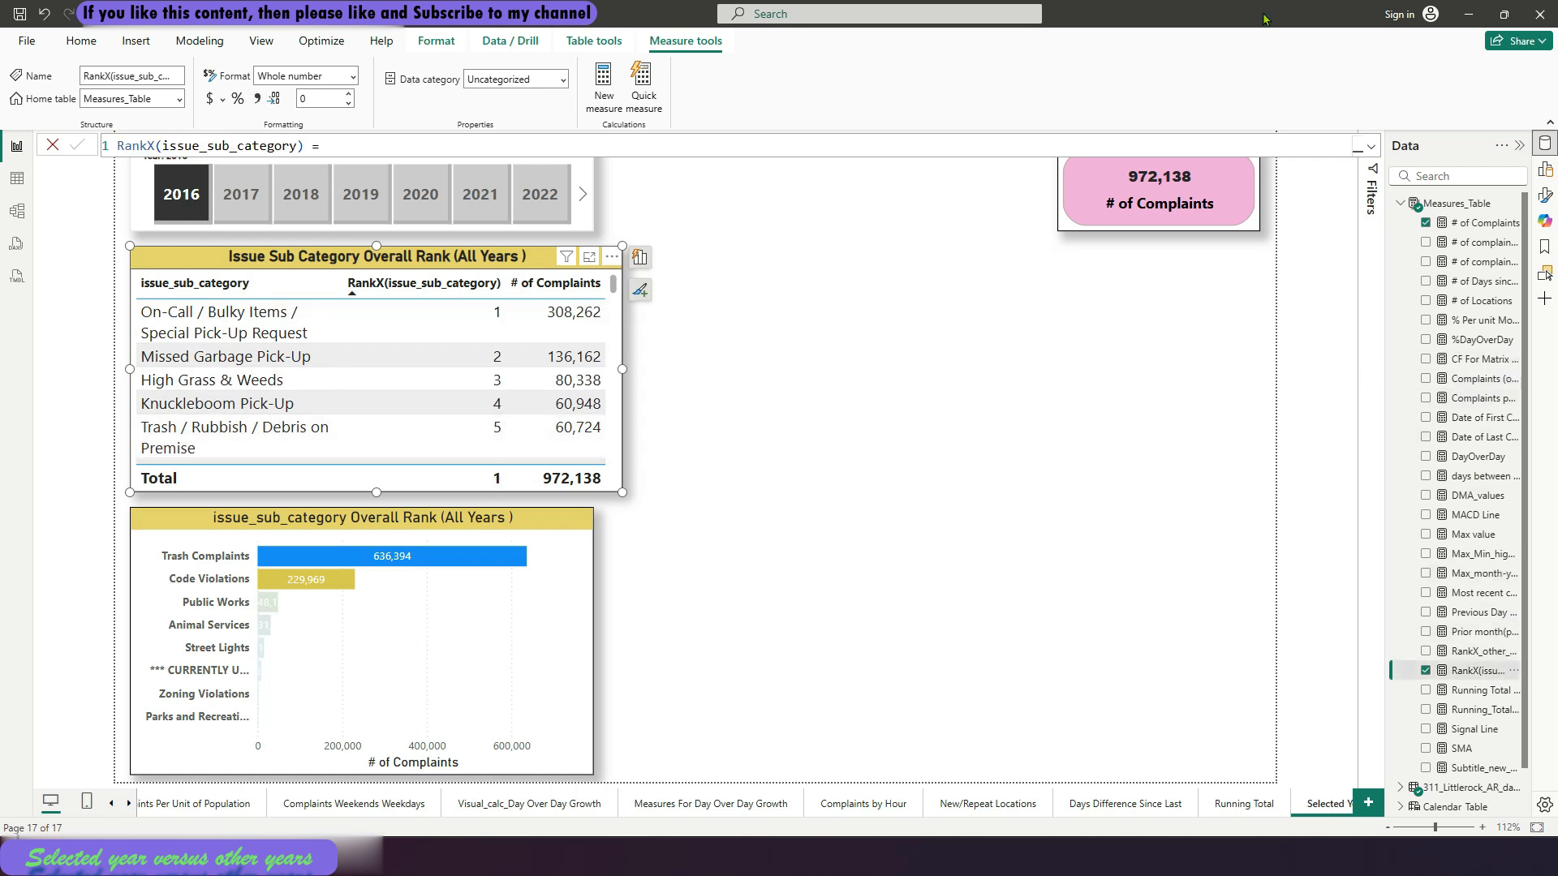
click(581, 146)
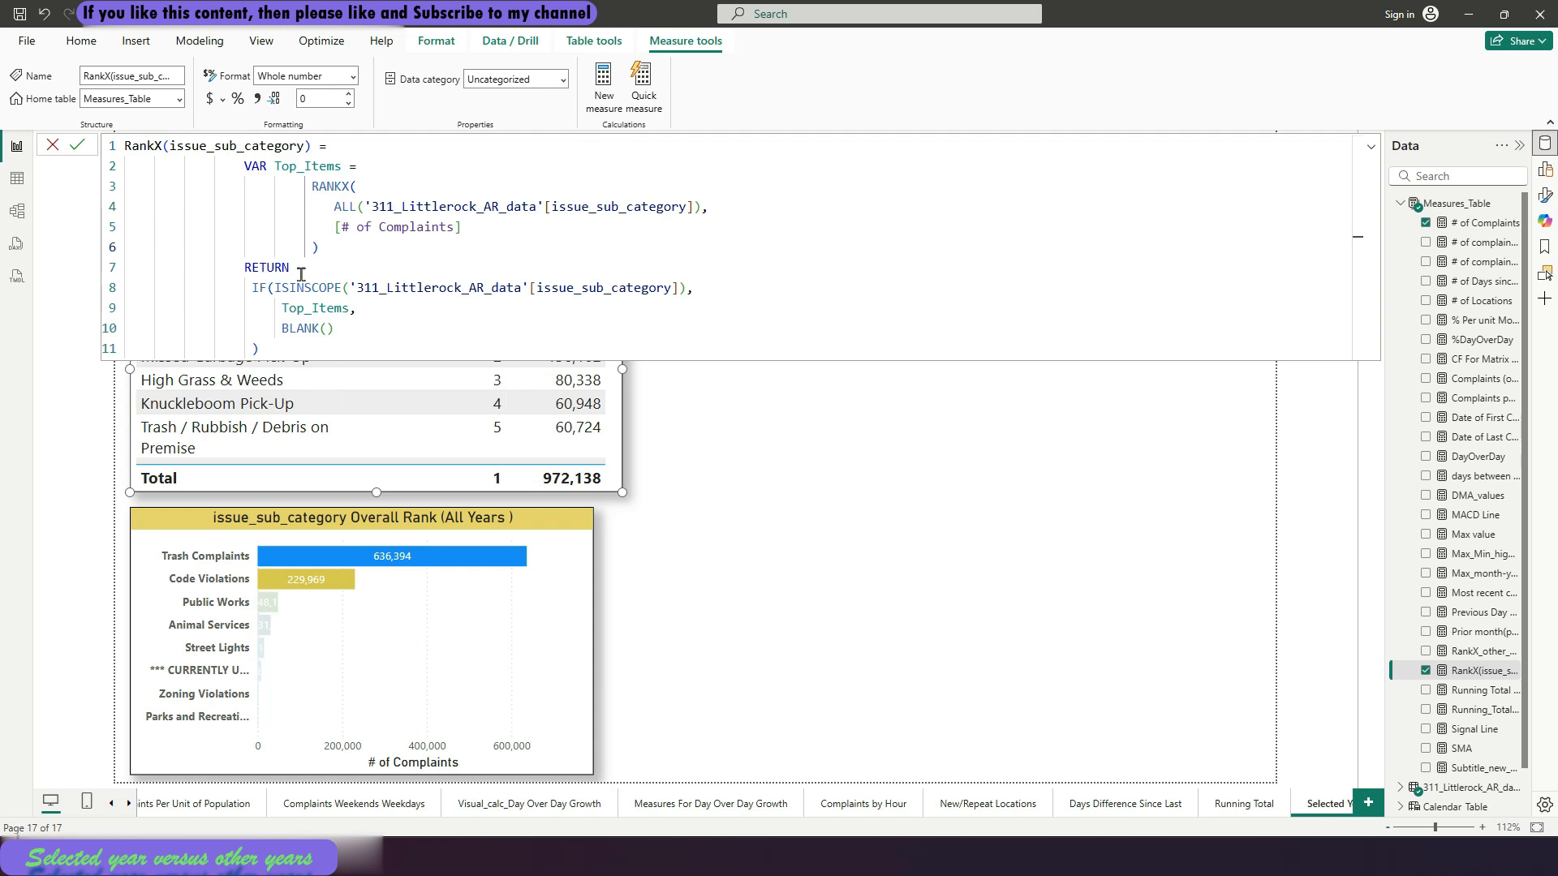
drag(242, 284, 388, 293)
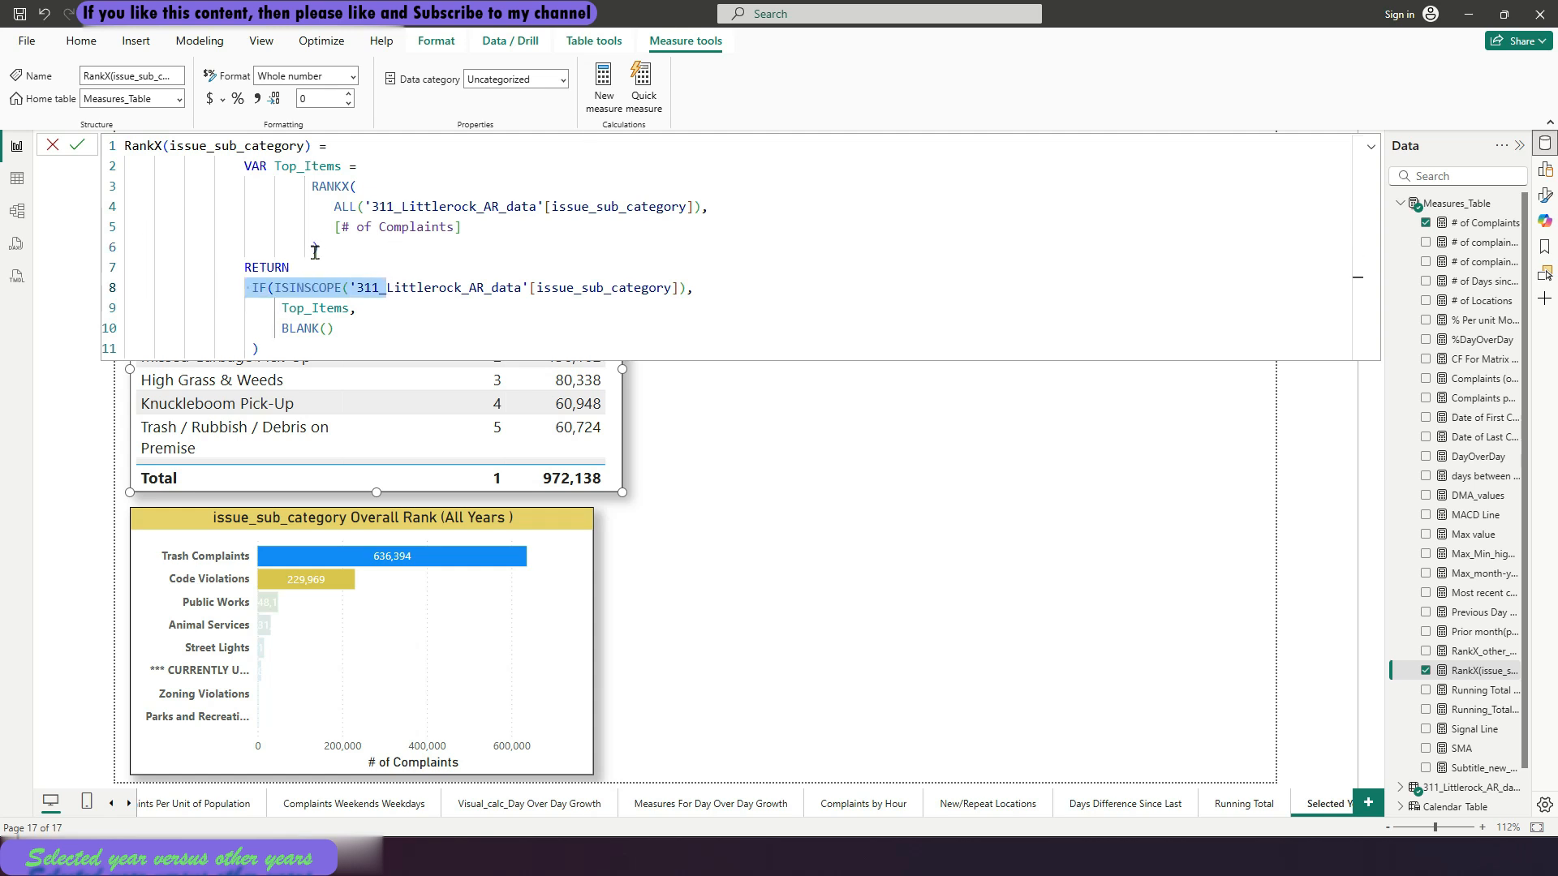
drag(319, 248, 245, 165)
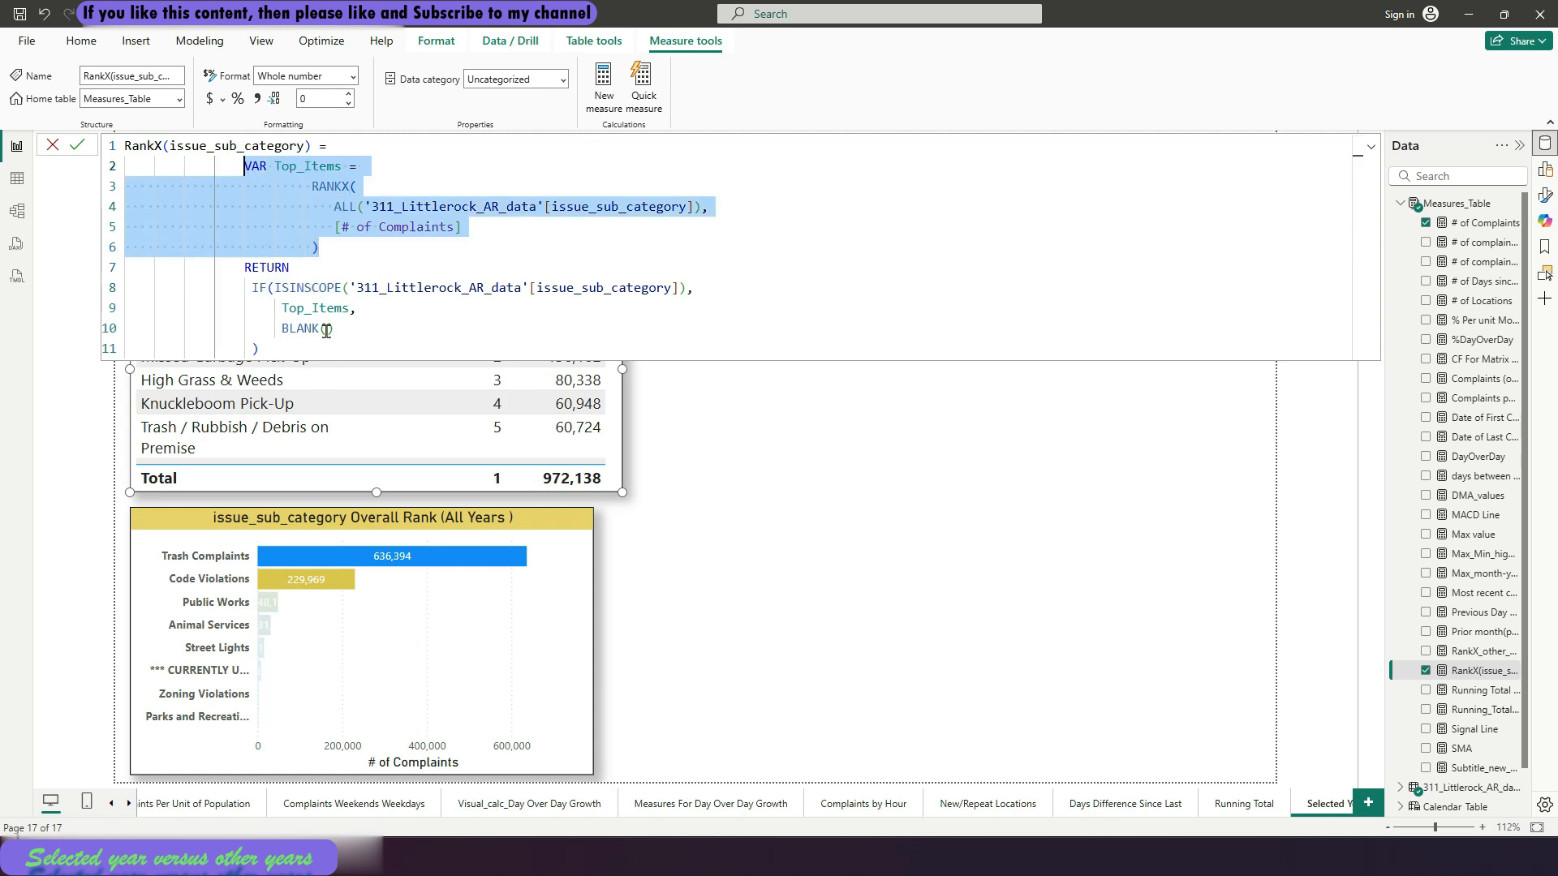
drag(245, 281, 679, 280)
drag(278, 313, 356, 308)
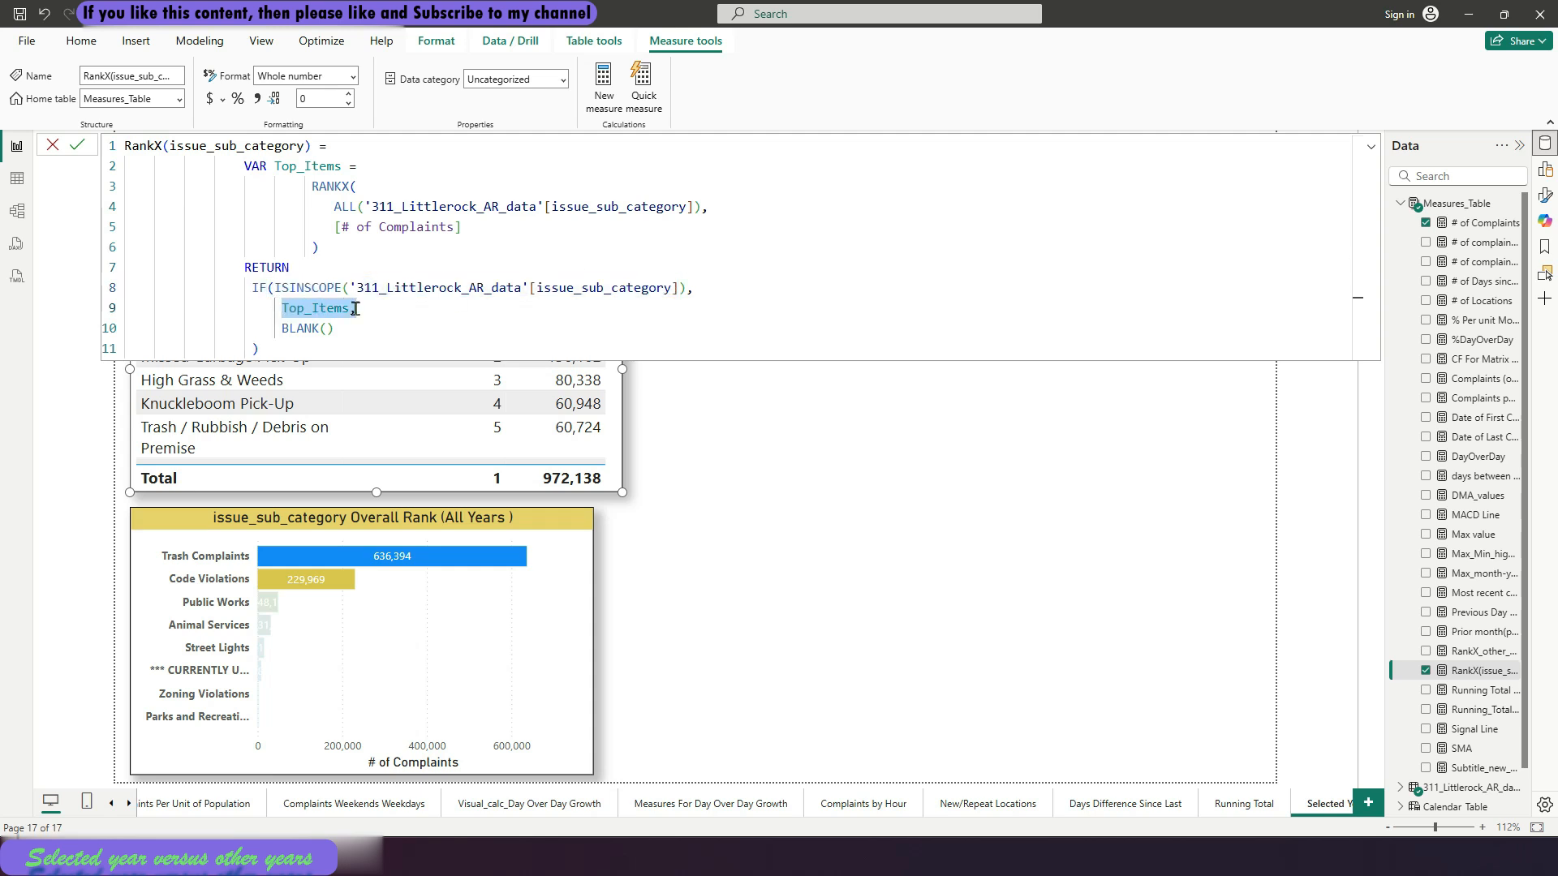
drag(286, 347, 238, 167)
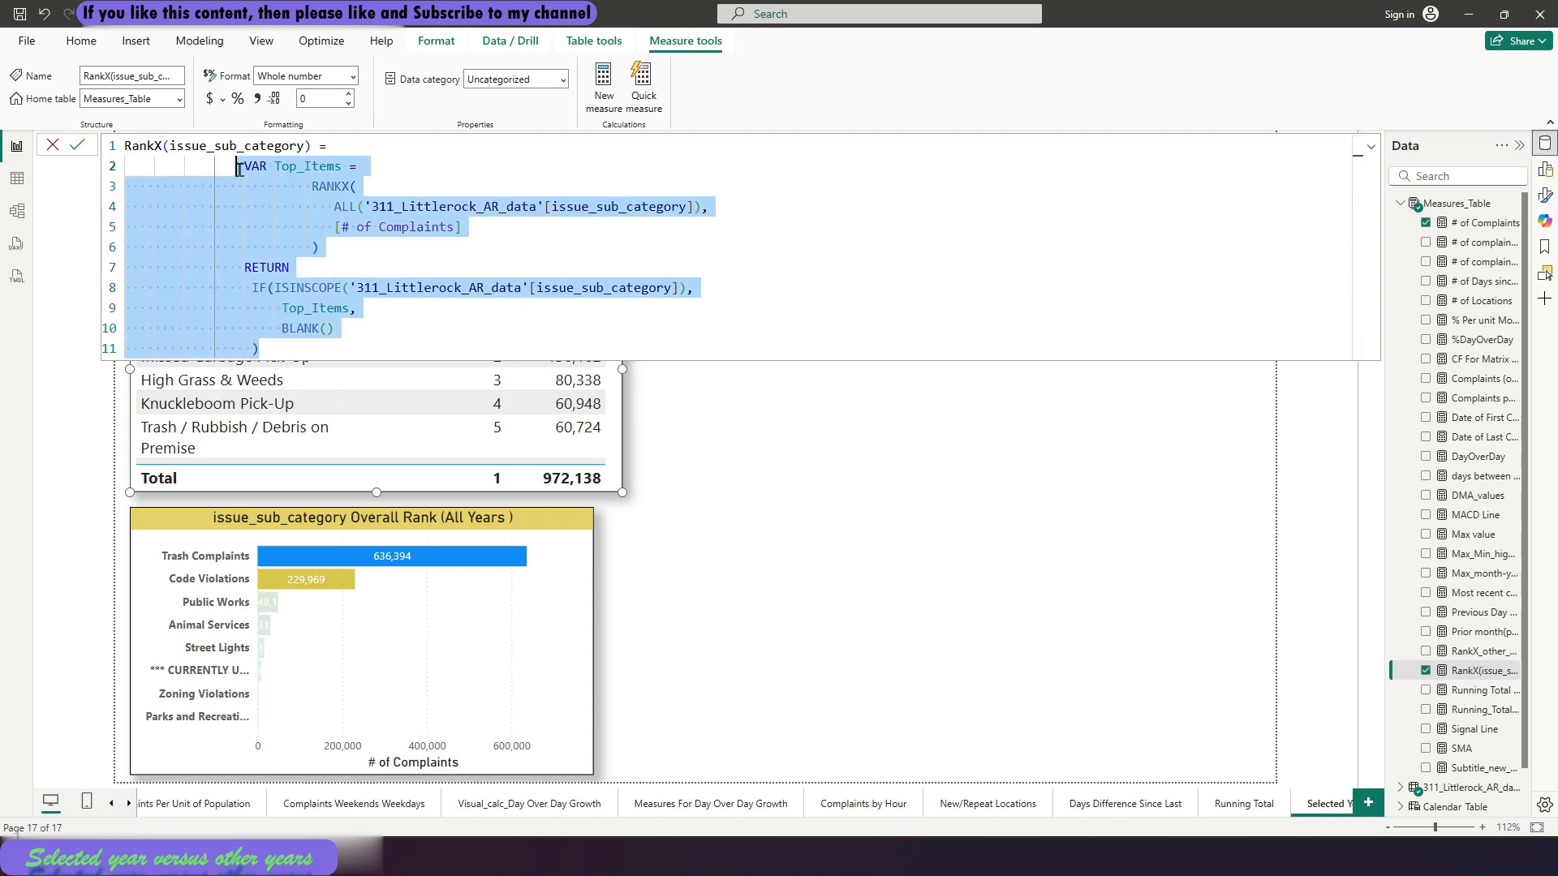
click(78, 145)
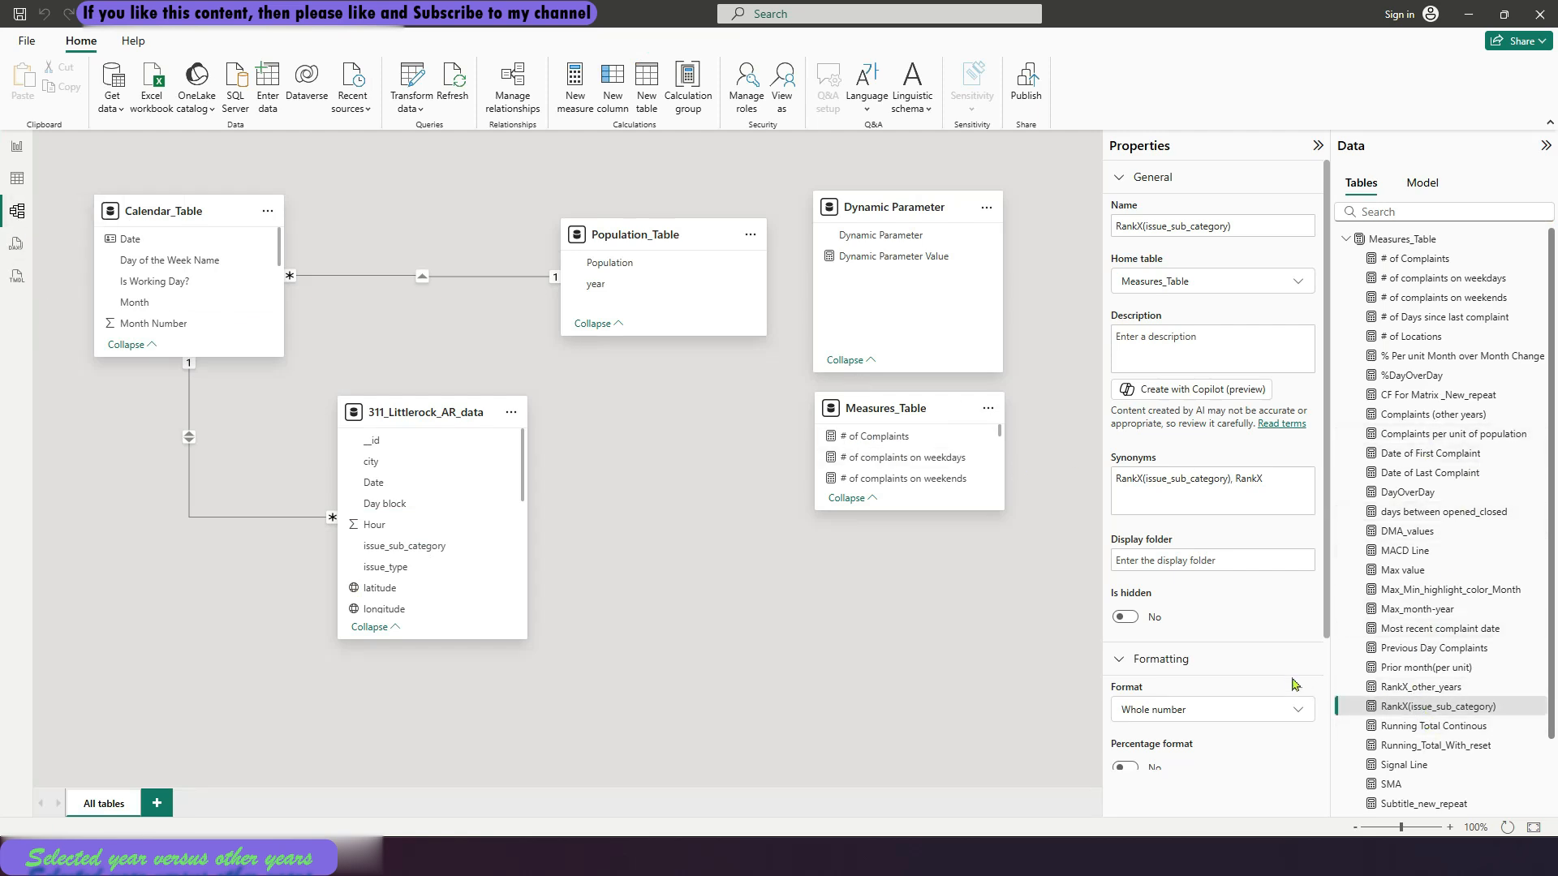
Assign the RankX(issue_sub_category) measure to a new display folder named Selected year versus others in the model view
scroll(1277, 682, down, 2)
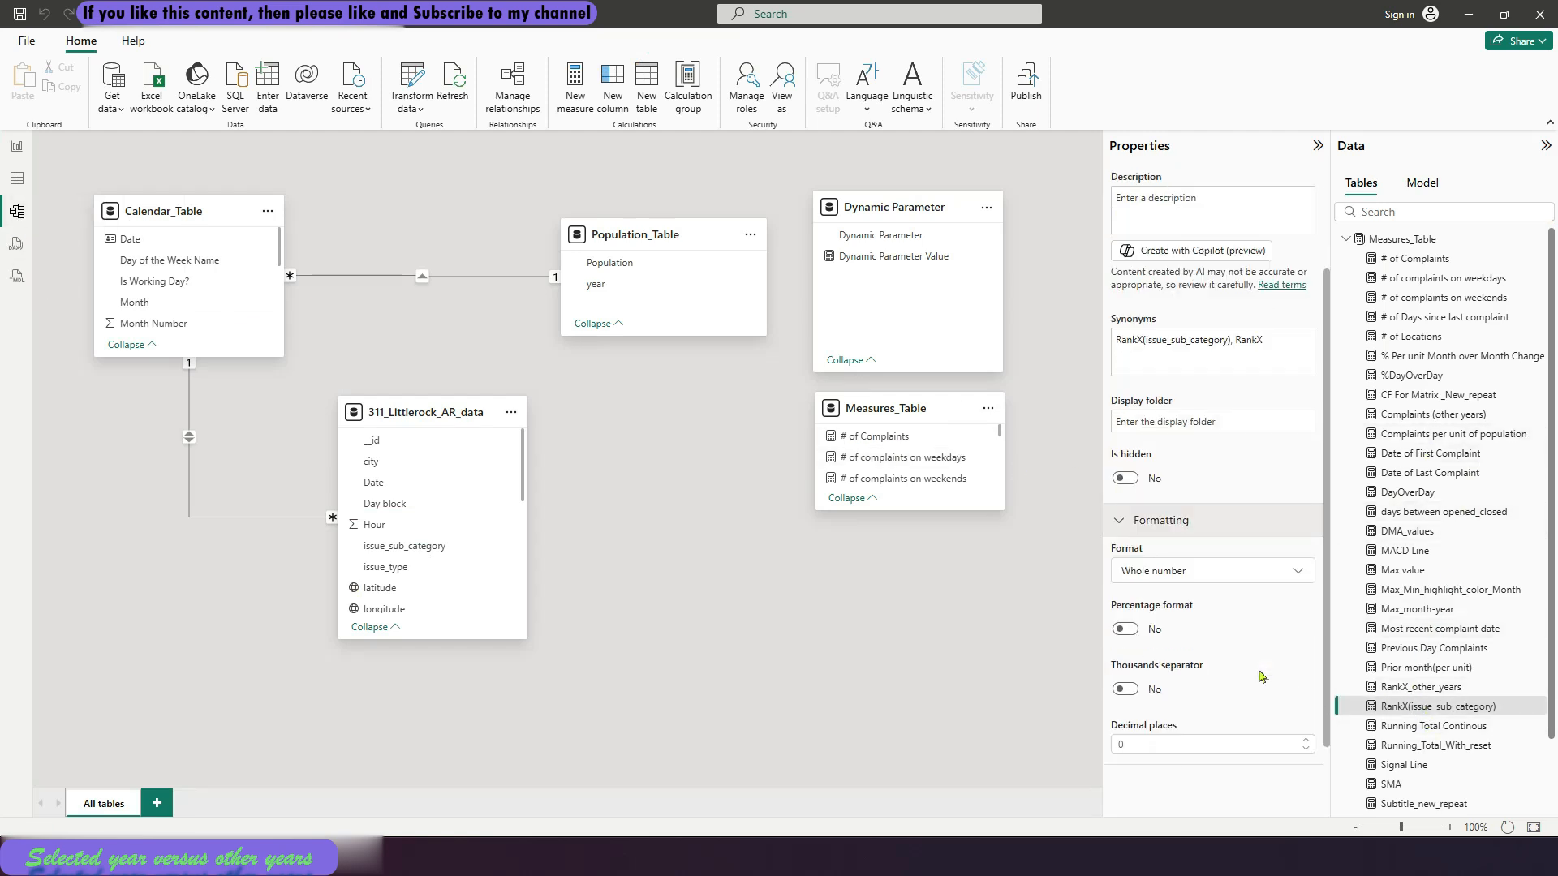
click(1396, 707)
click(1223, 476)
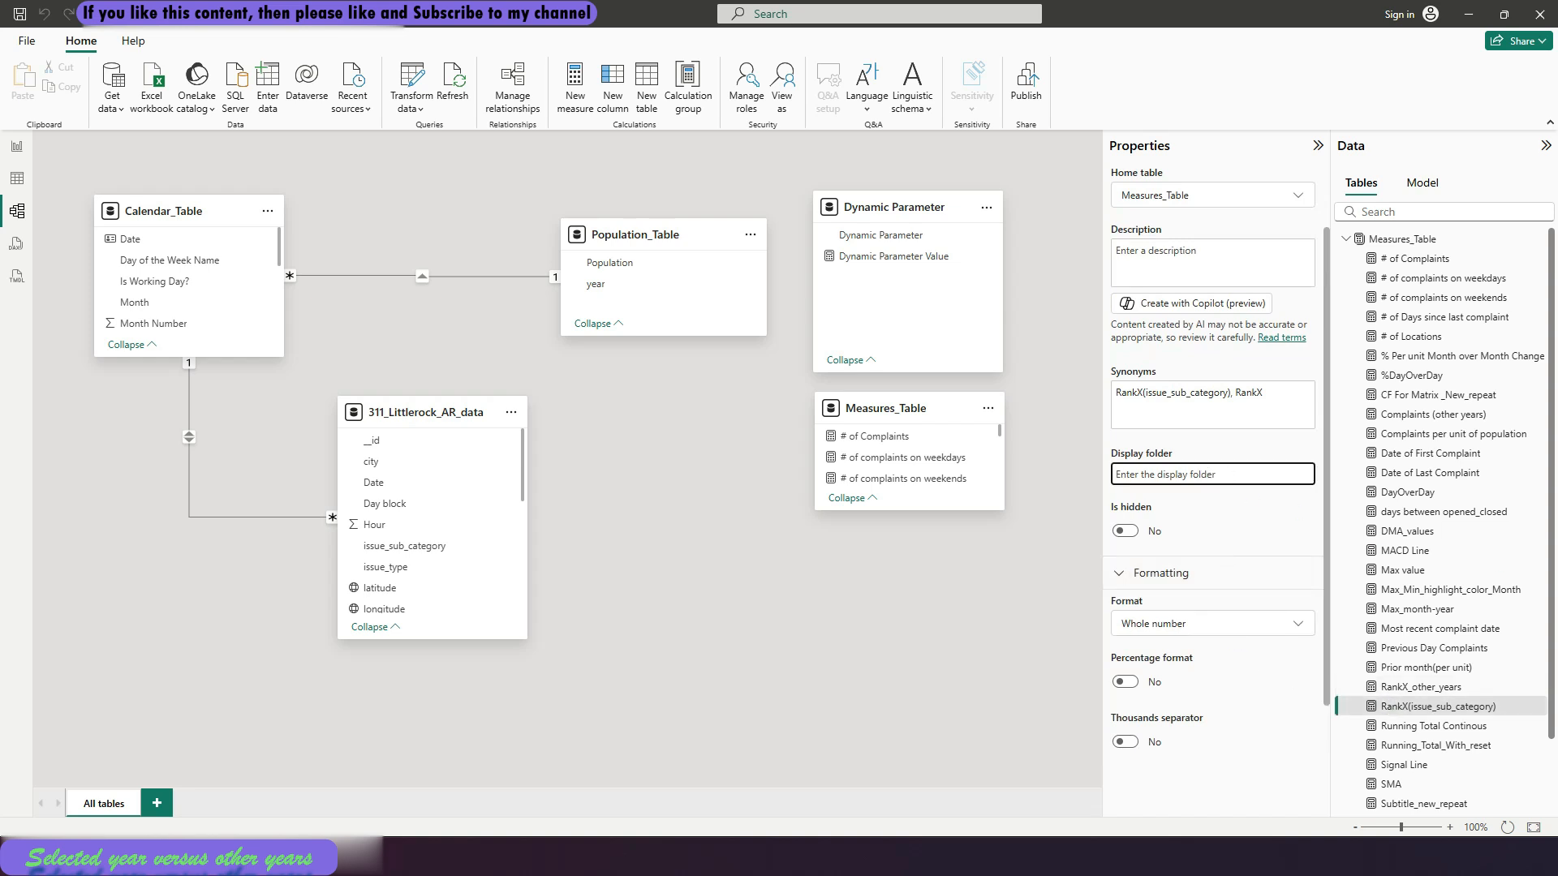
text(Selected year versus others)
key(Return)
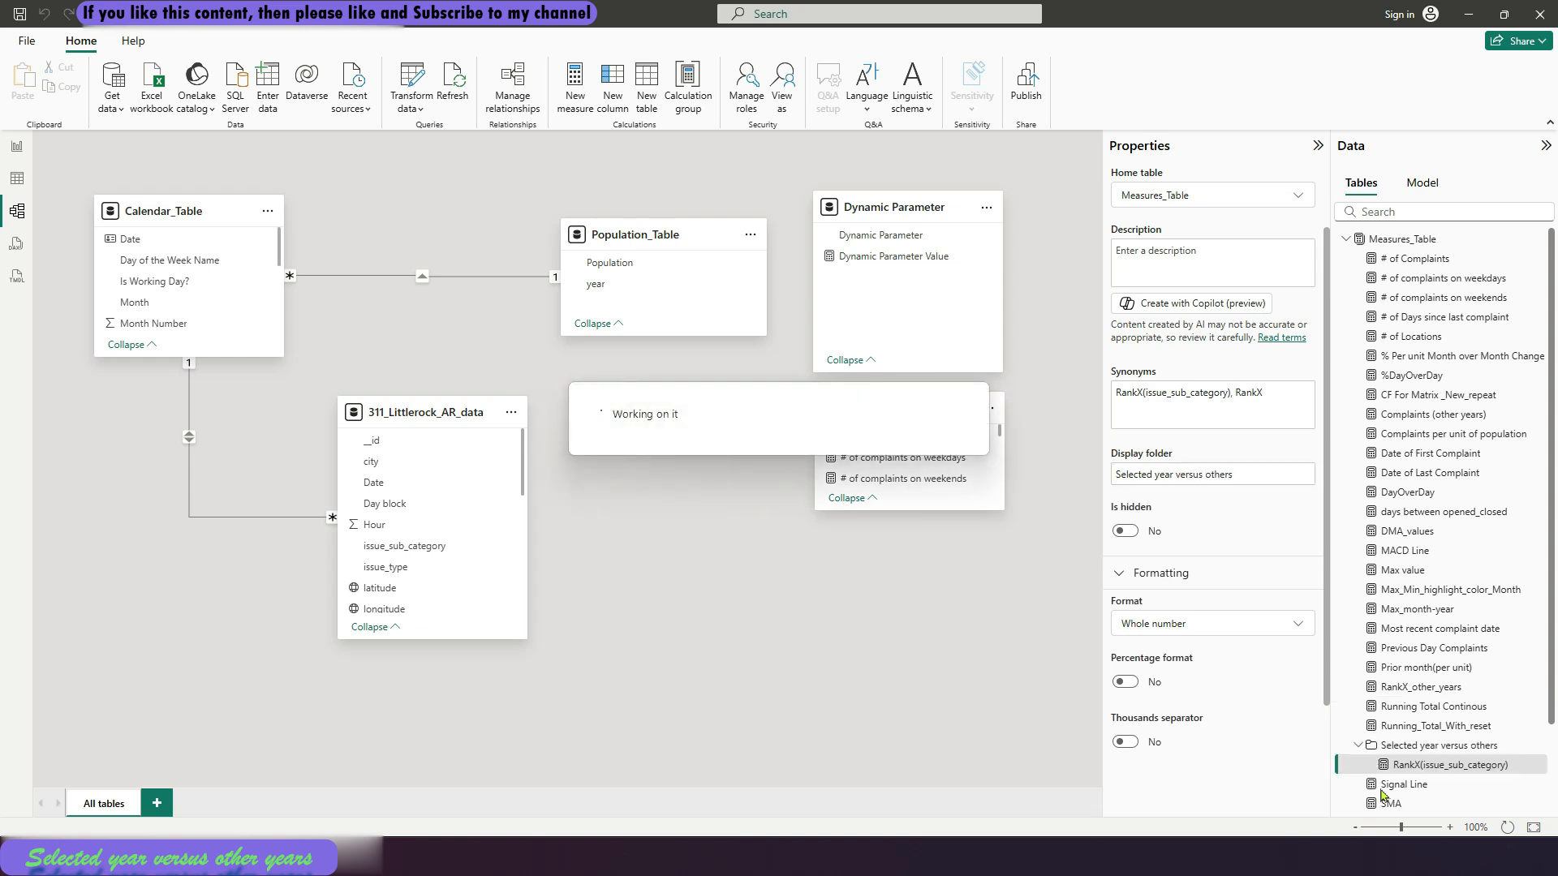
drag(1550, 671, 1555, 725)
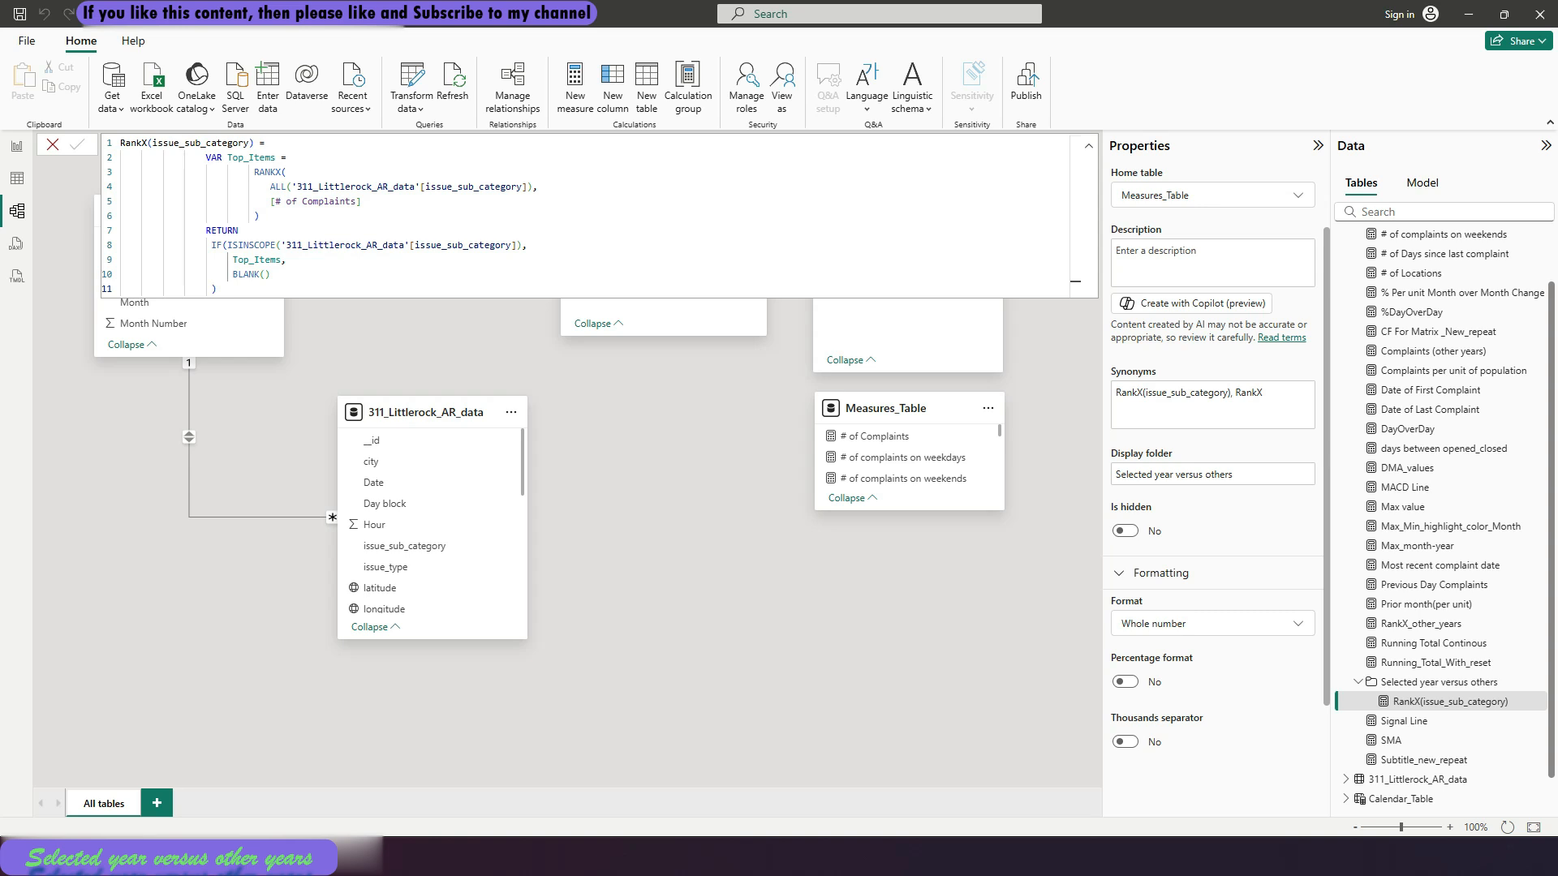
drag(1556, 724, 1556, 671)
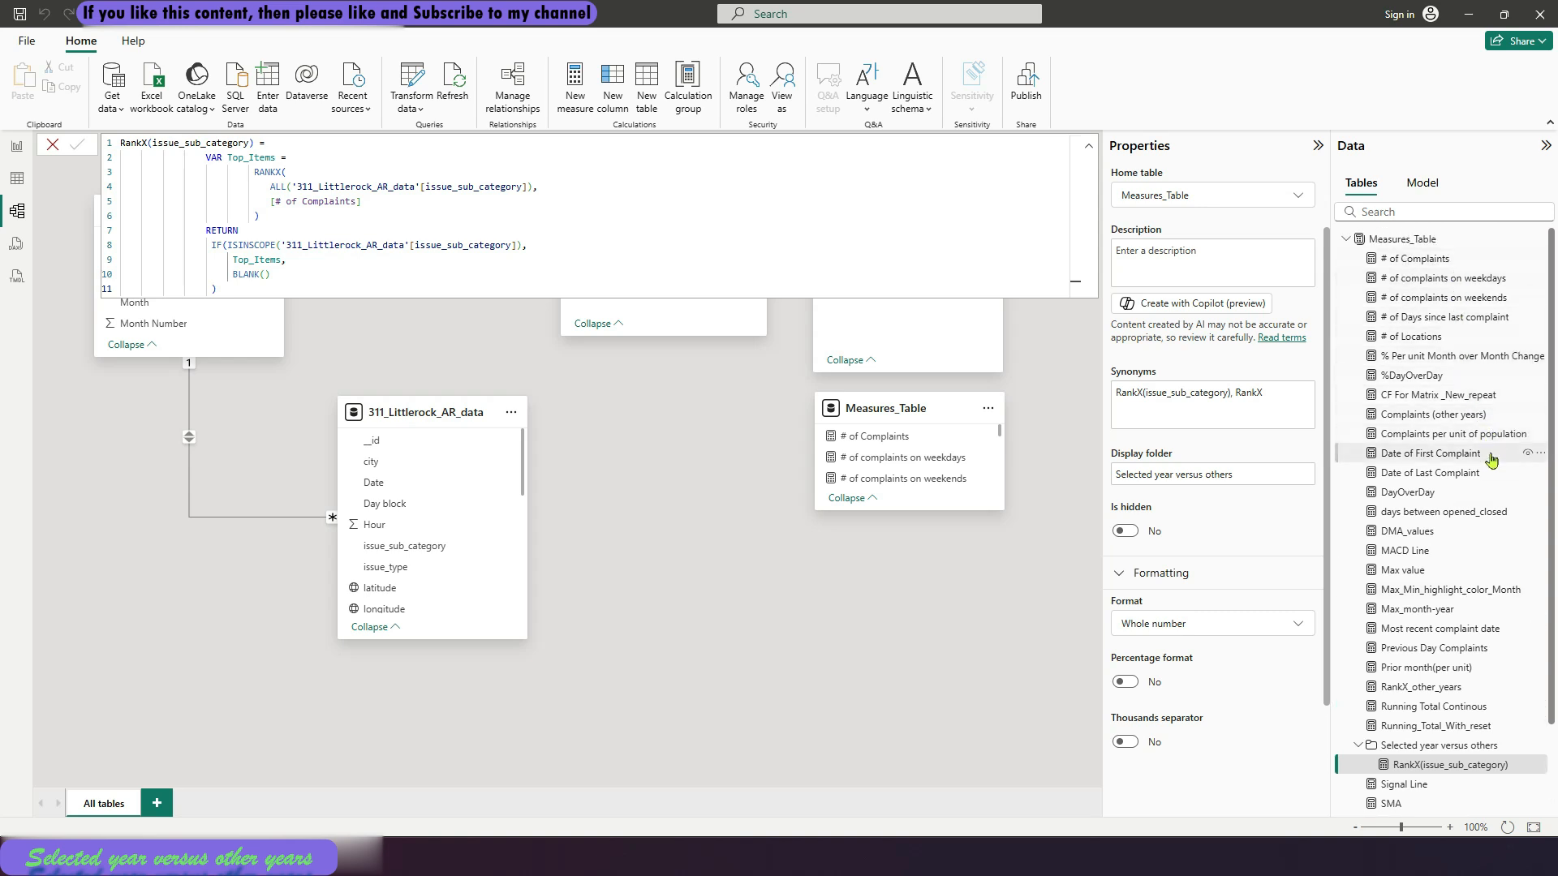
Move the Complaints (other years) and RankX_other_years measures into the Selected year versus others folder and return to the report view
drag(1493, 415, 1501, 744)
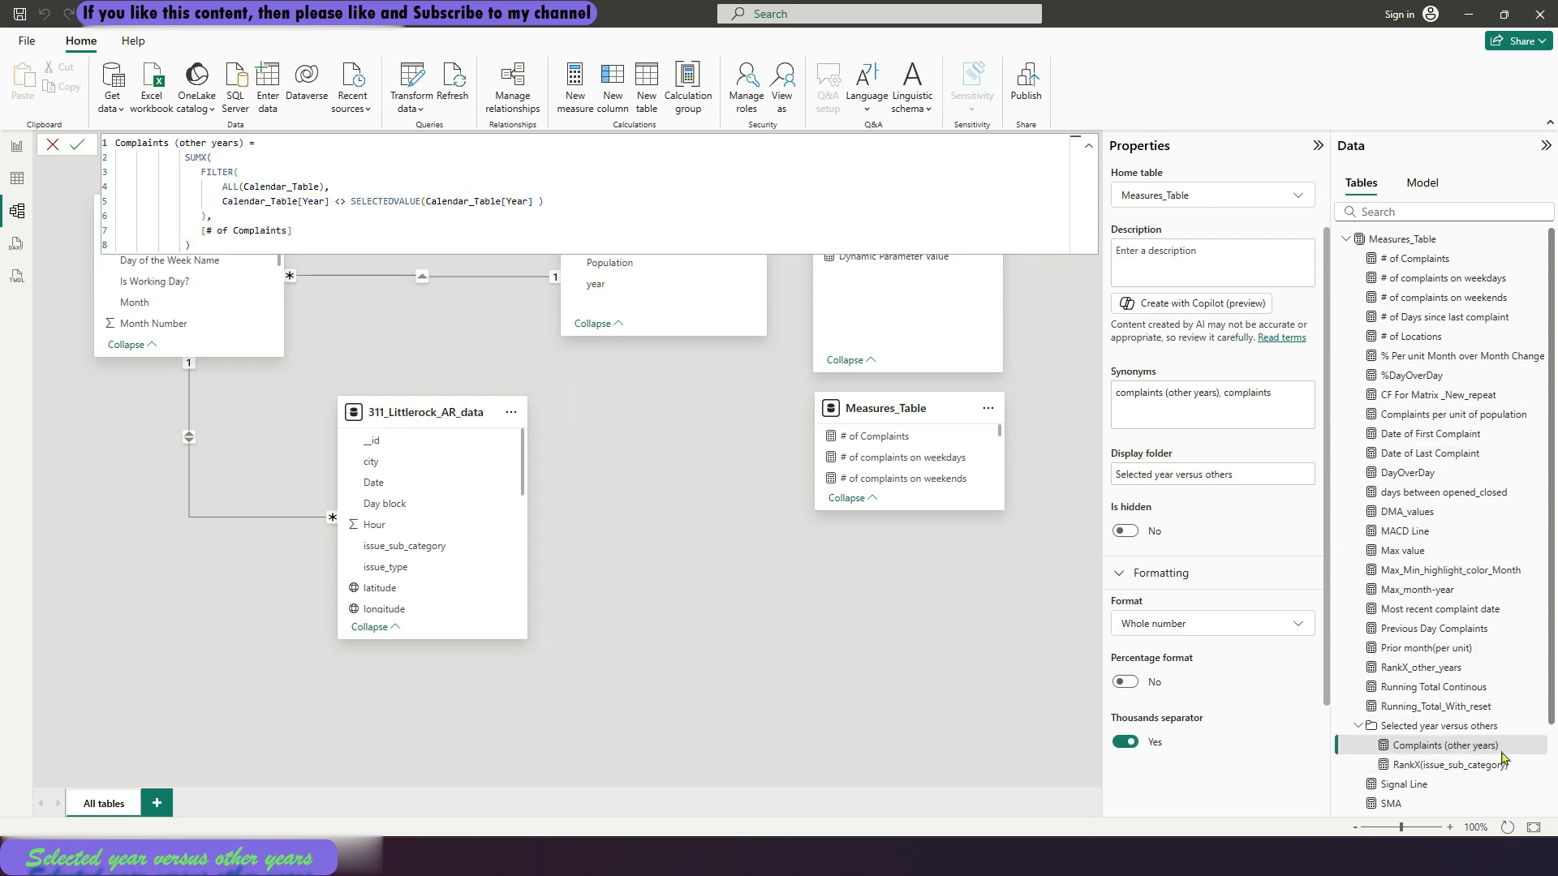
drag(1444, 670, 1454, 729)
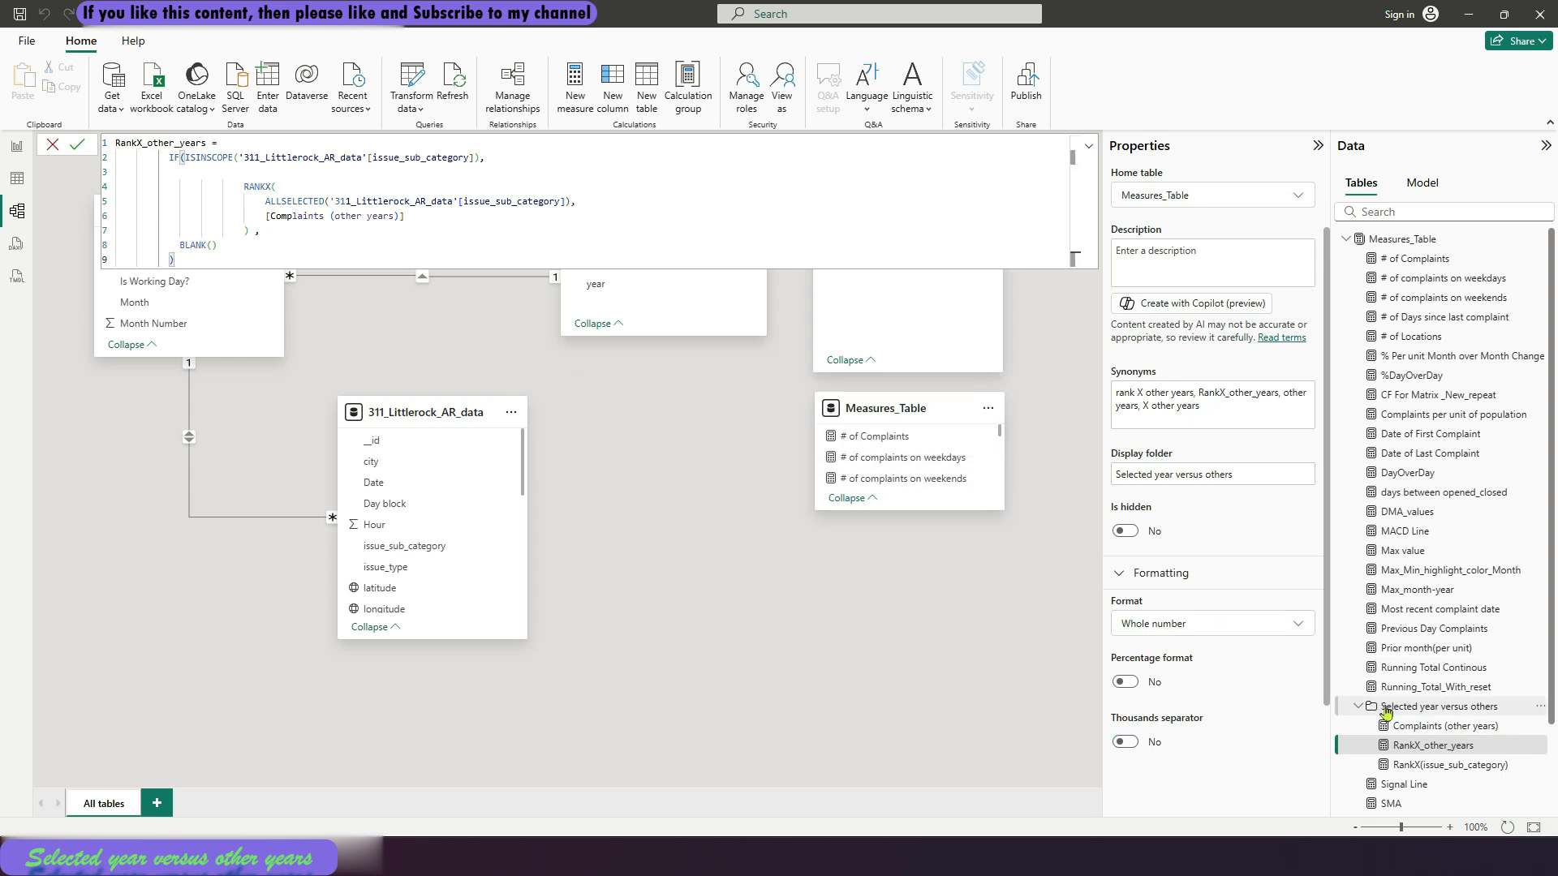
click(16, 149)
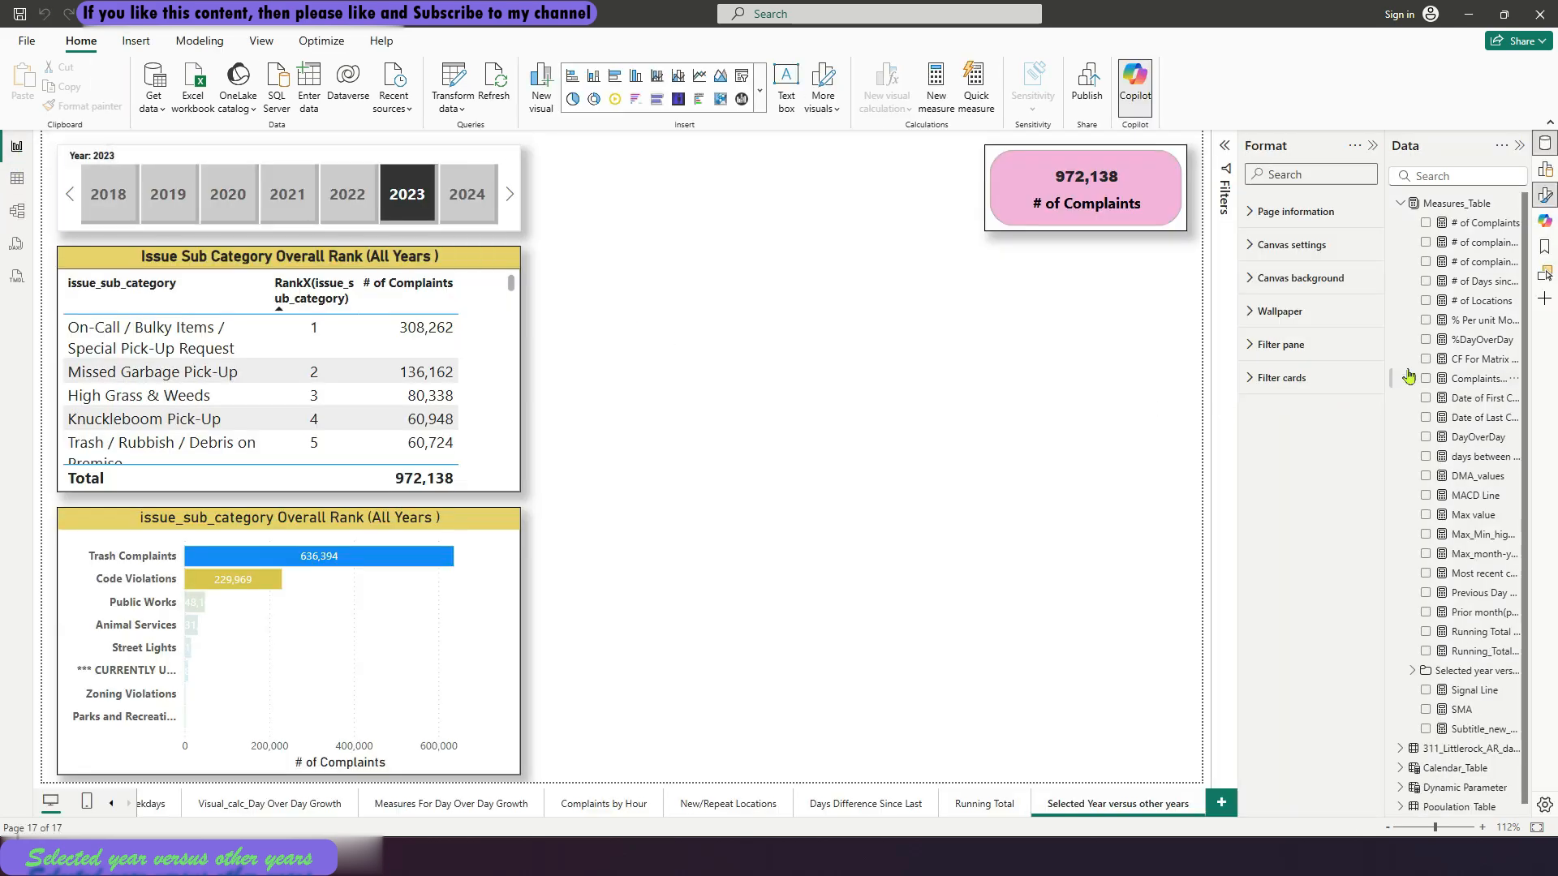
Check the measures grouped in the Selected year versus others folder of Measures_Table in both the report and model views
click(1400, 204)
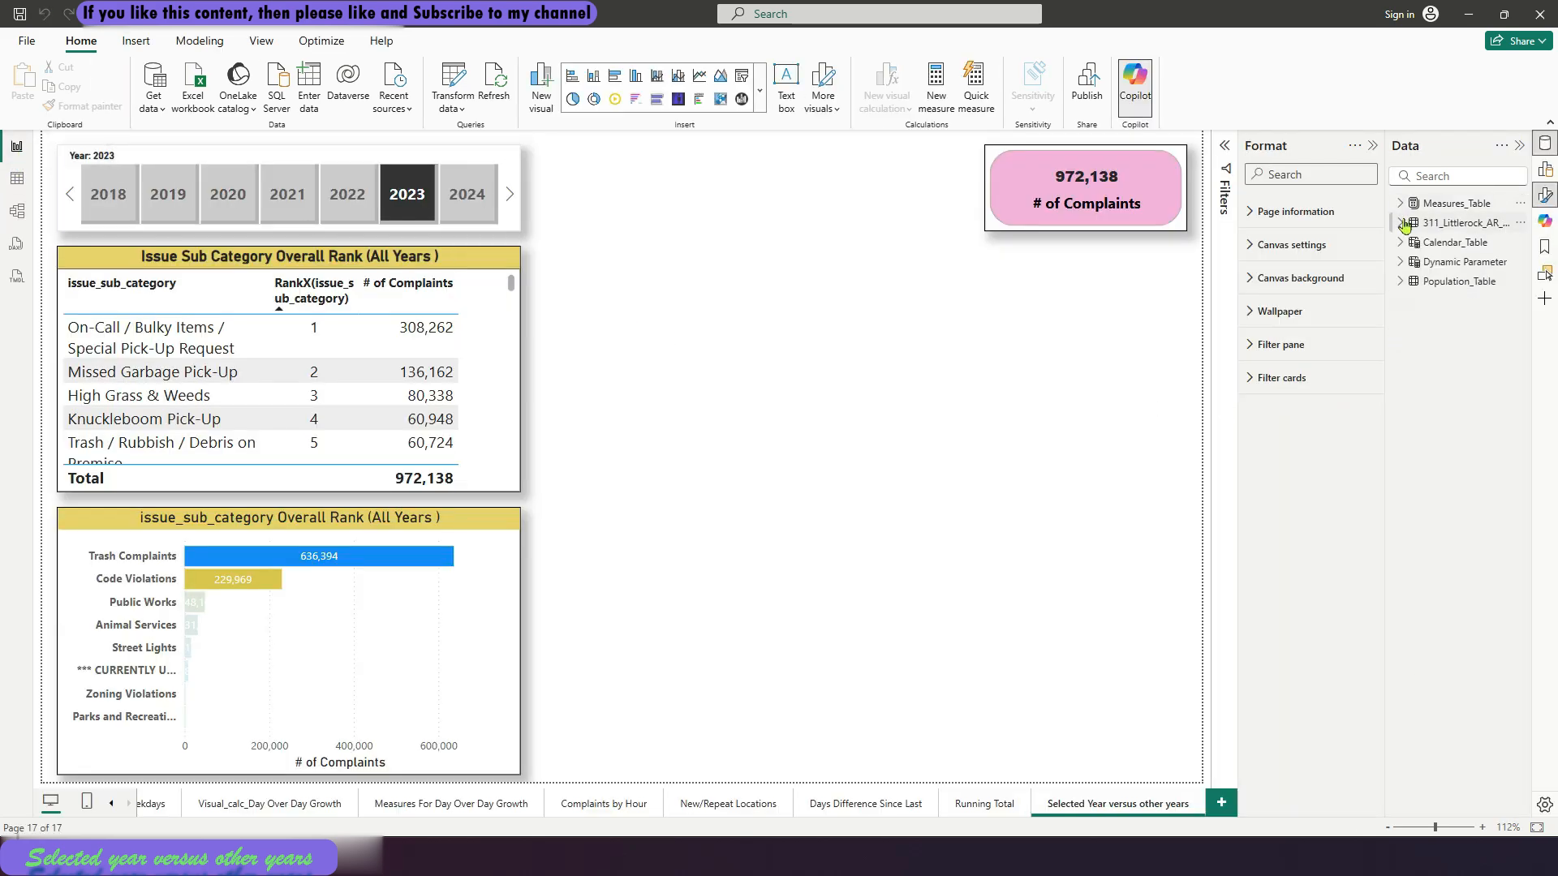
click(1401, 204)
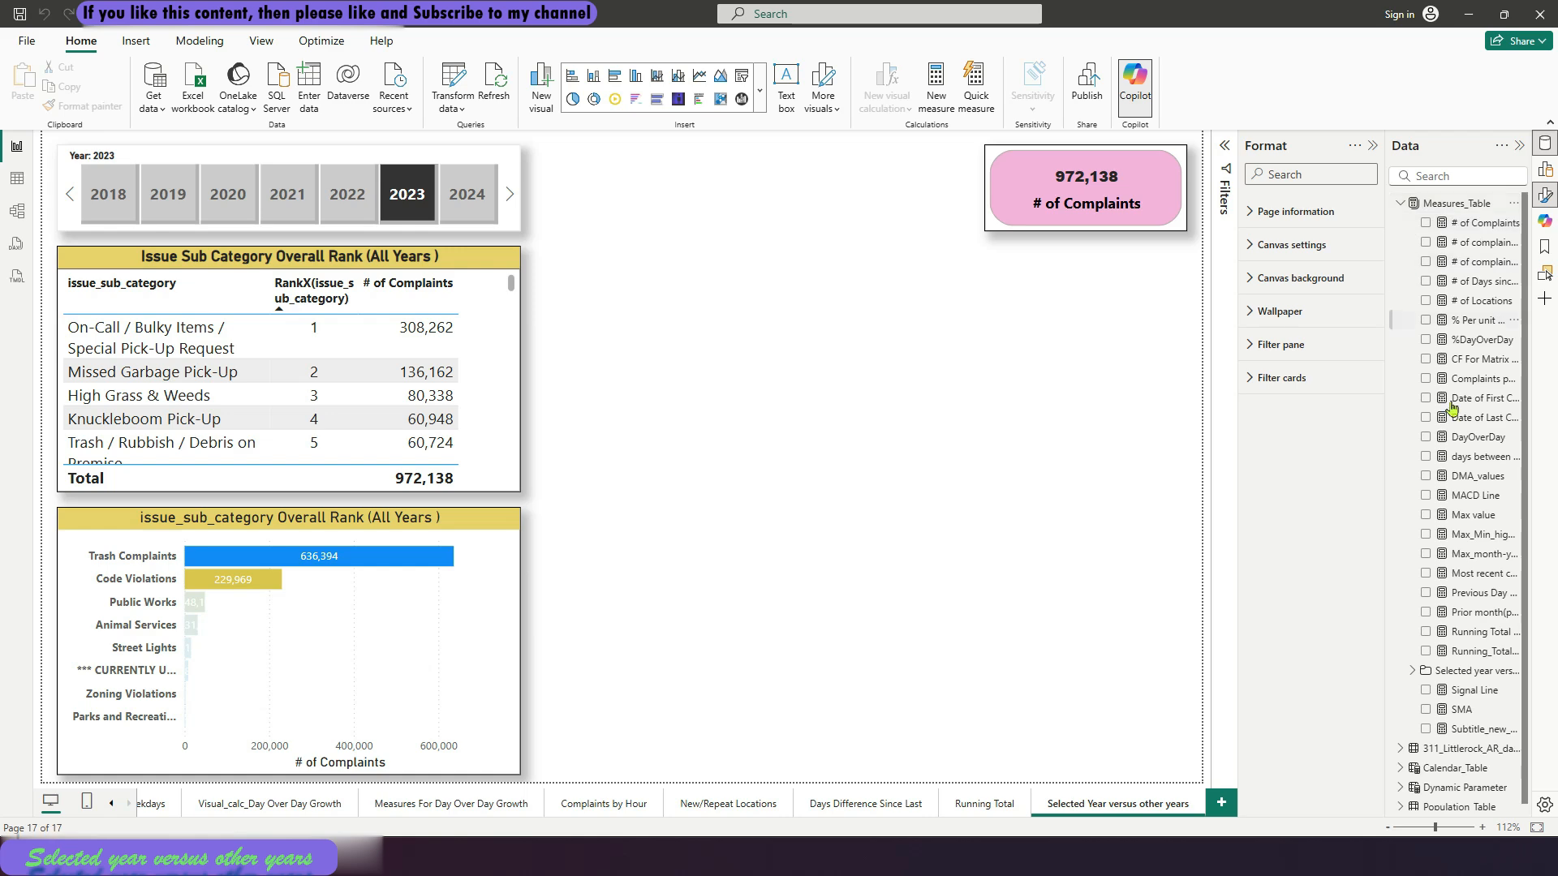
click(1412, 665)
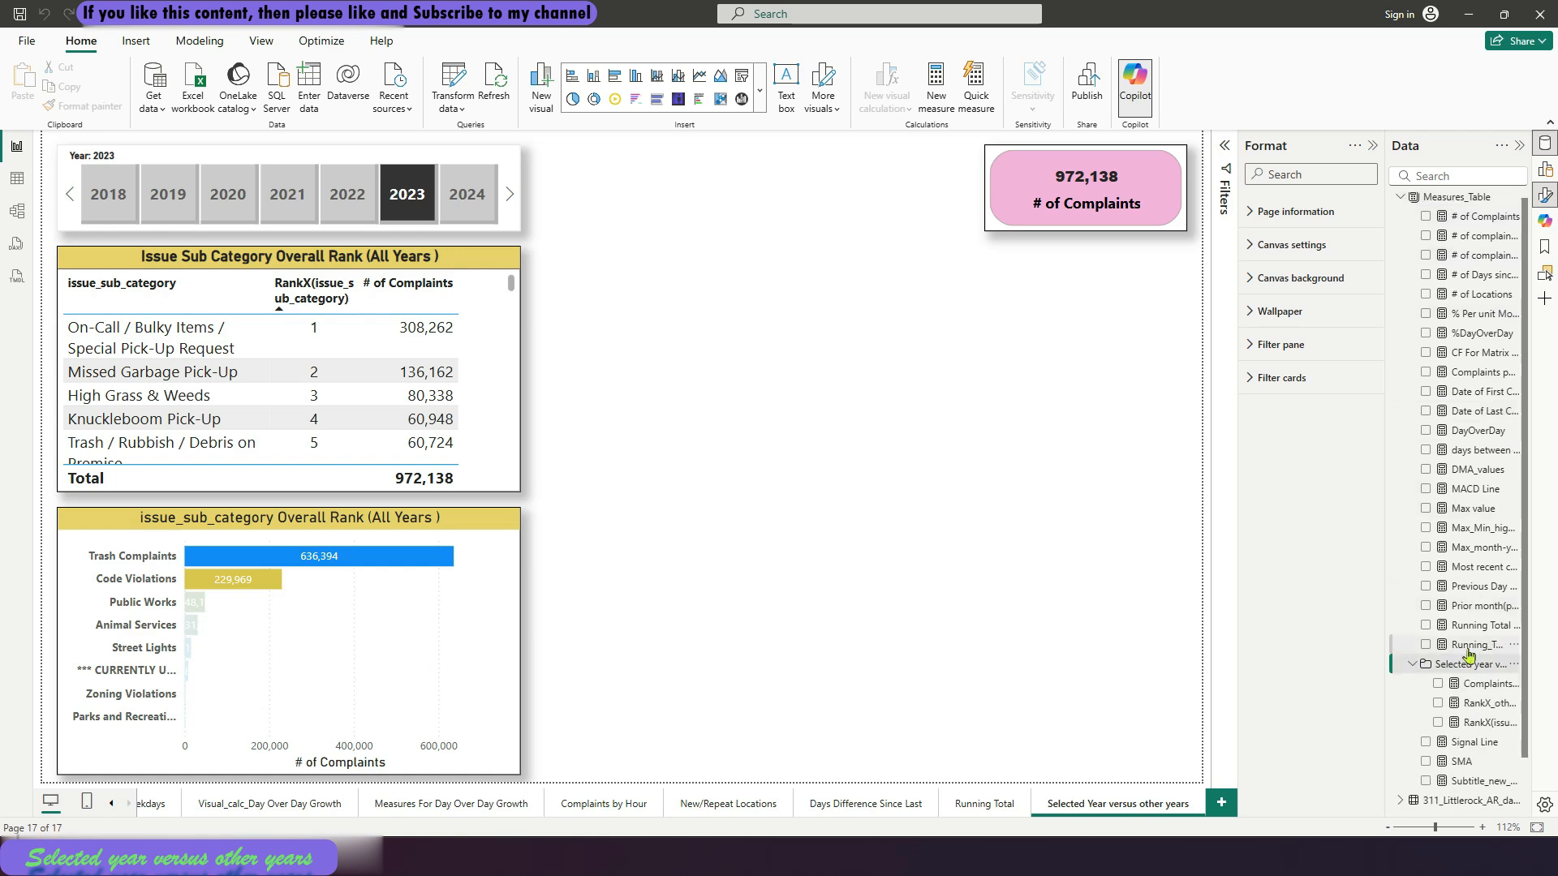
scroll(1471, 659, down, 1)
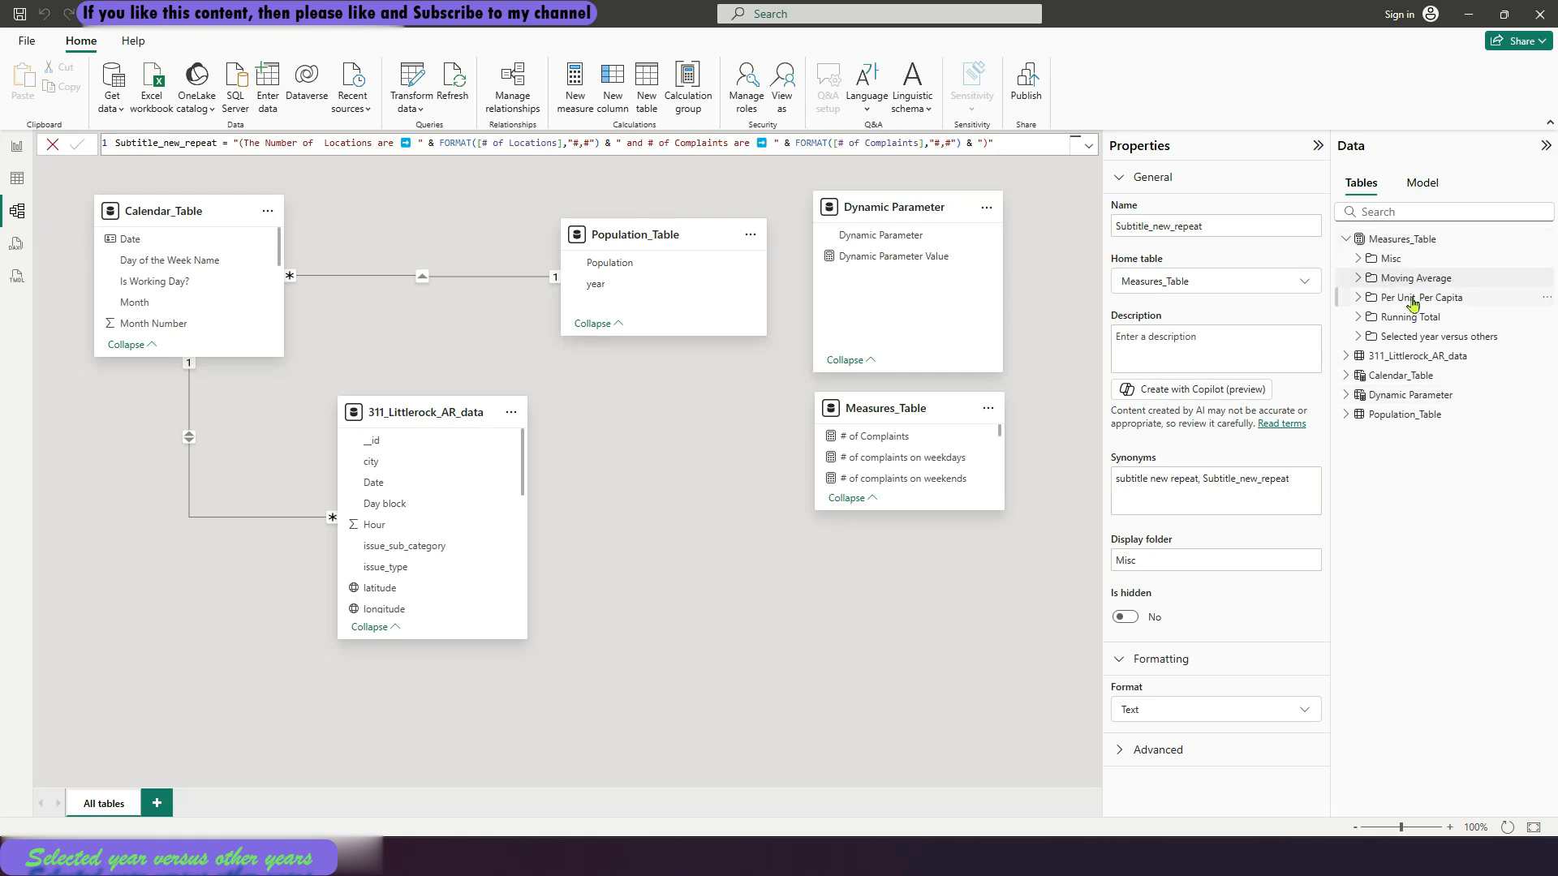
click(1359, 336)
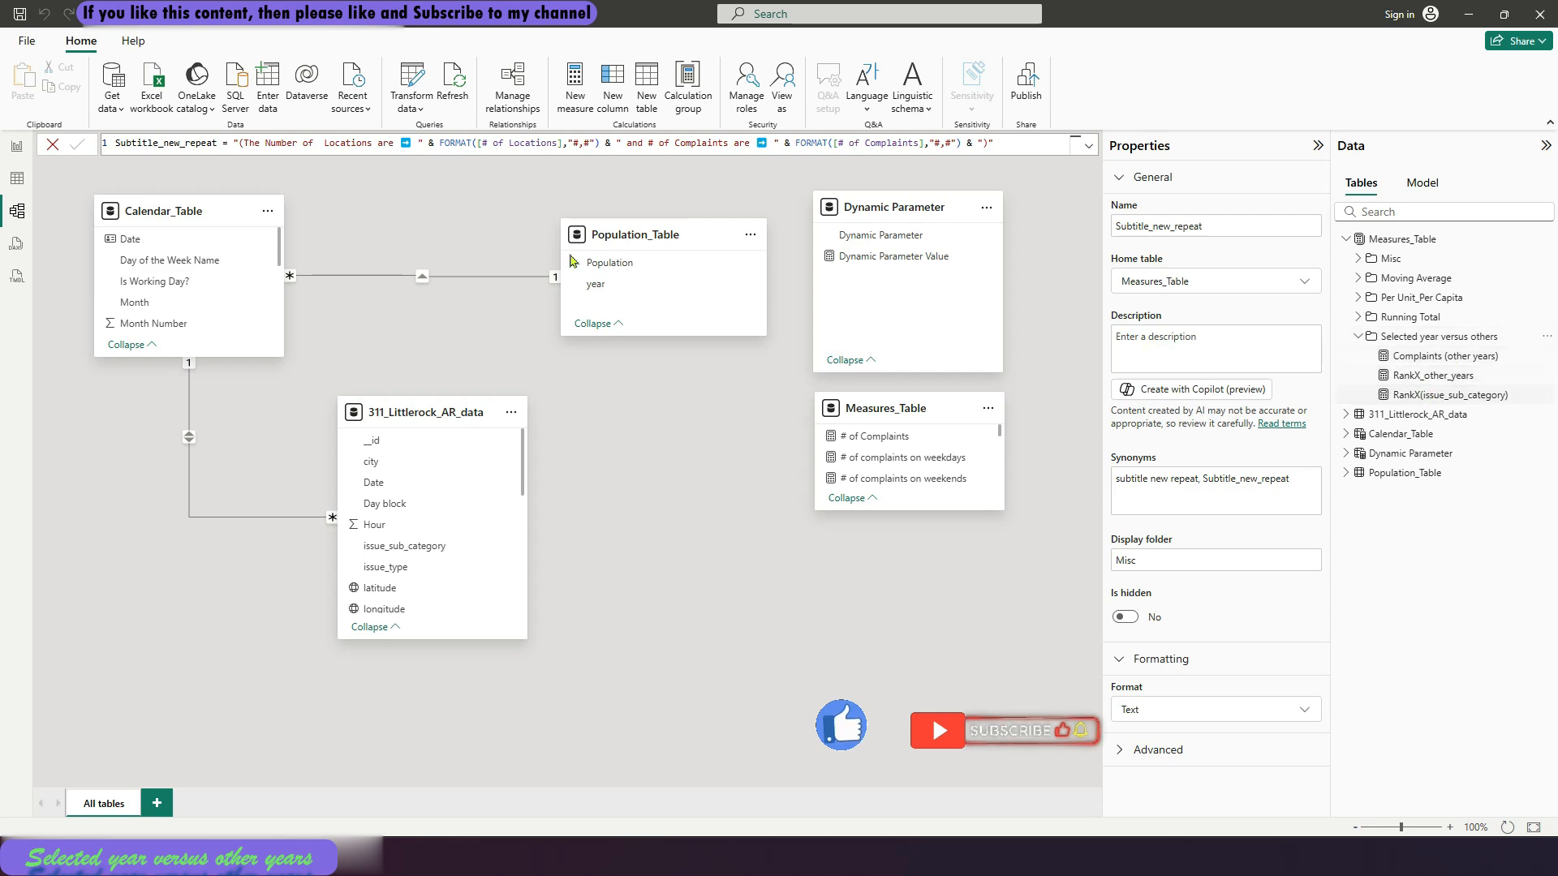
click(16, 148)
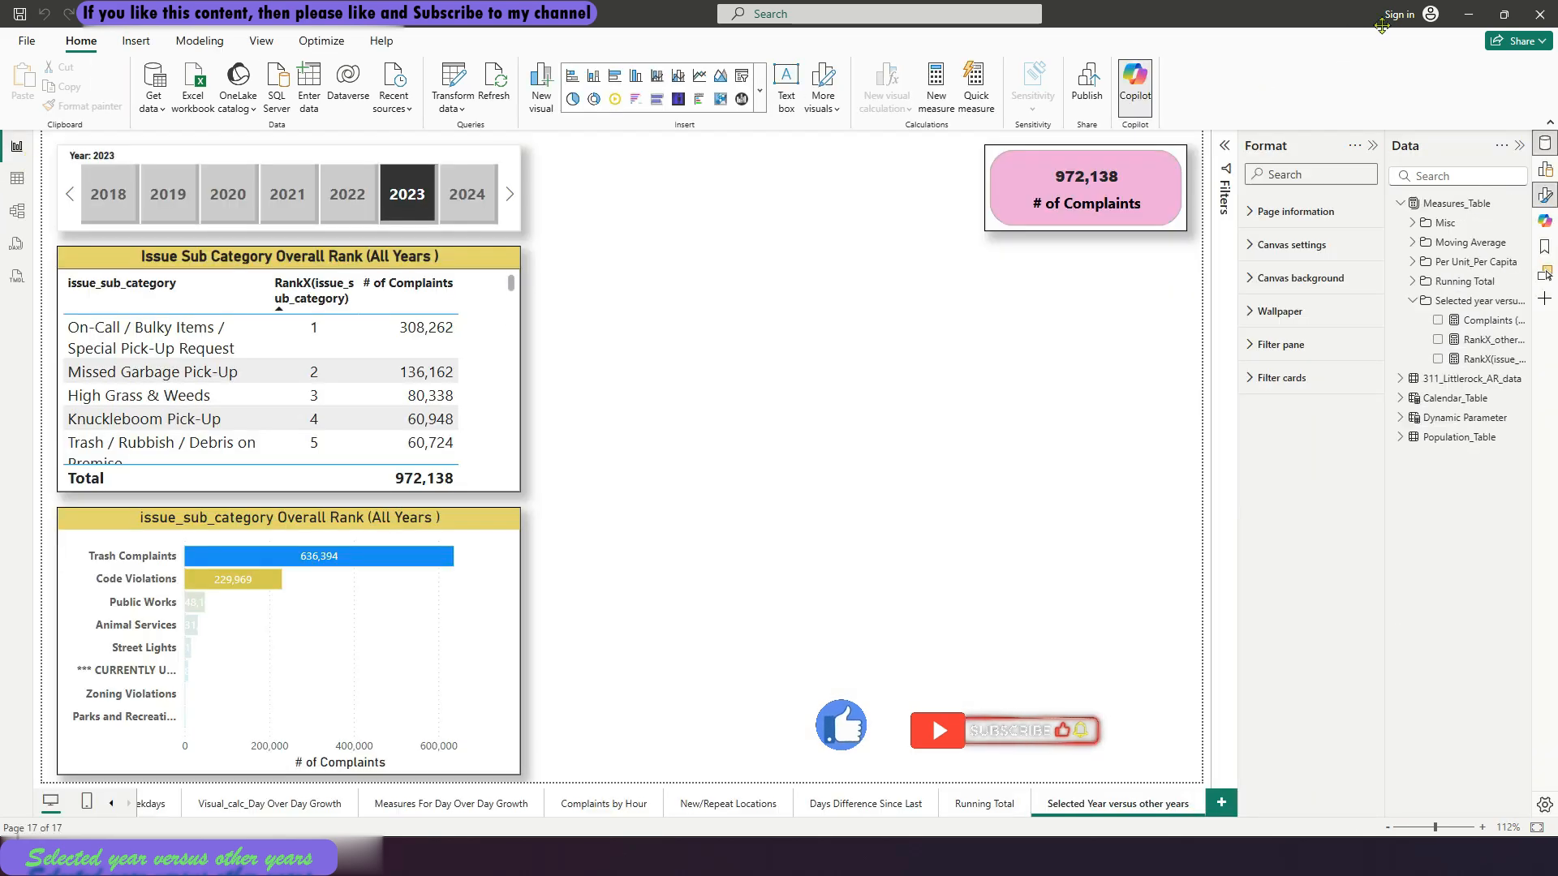
Create a new measure in Measures_Table named Selected_year_complaints, with its formula starting on a second line
right_click(1458, 203)
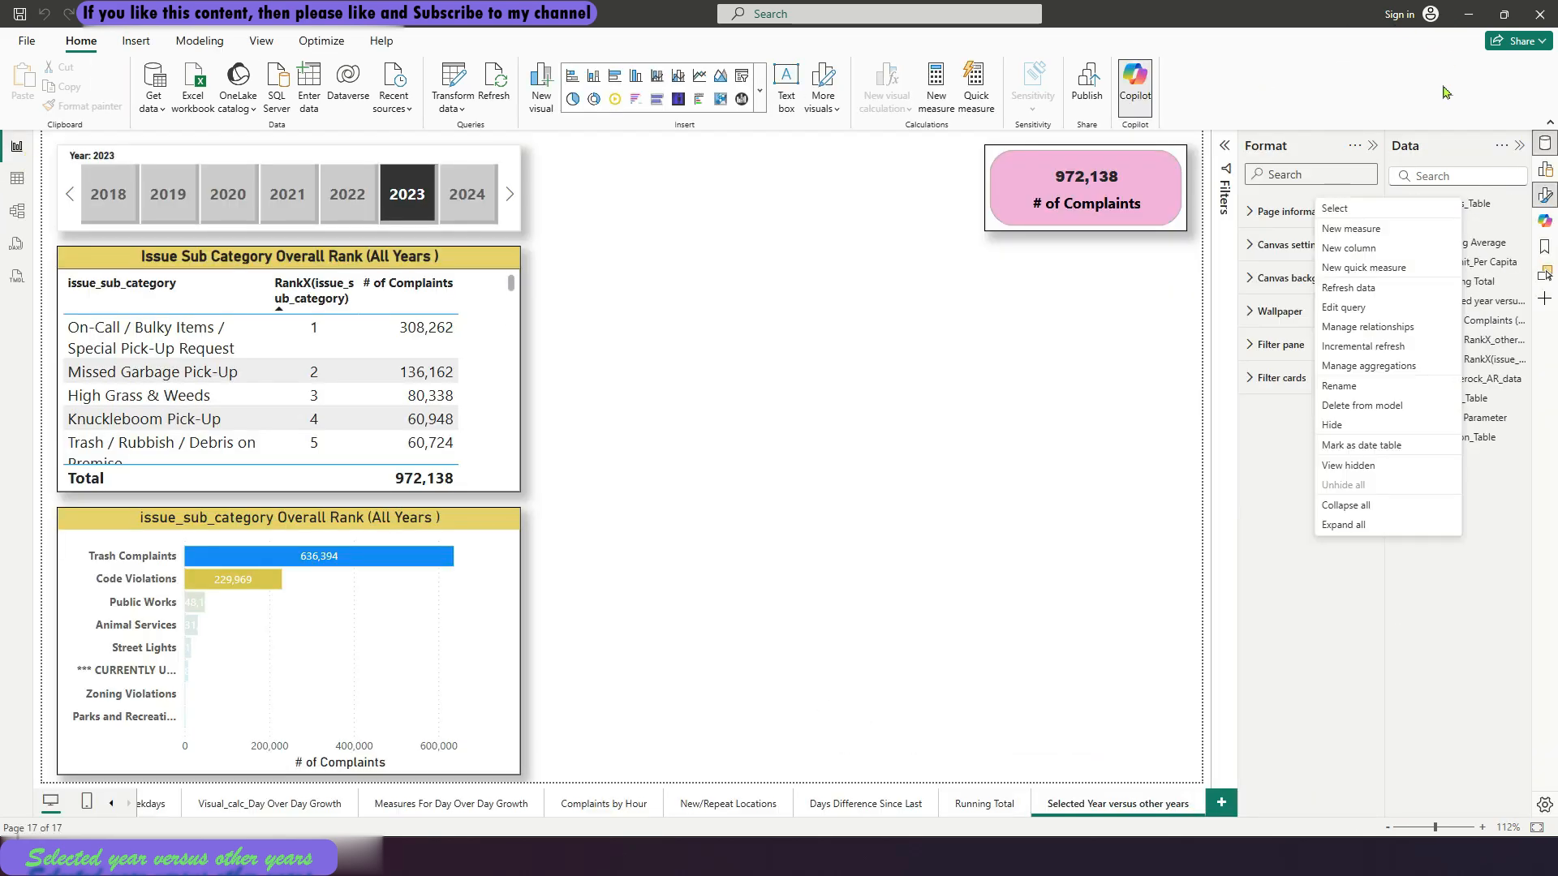
click(1390, 227)
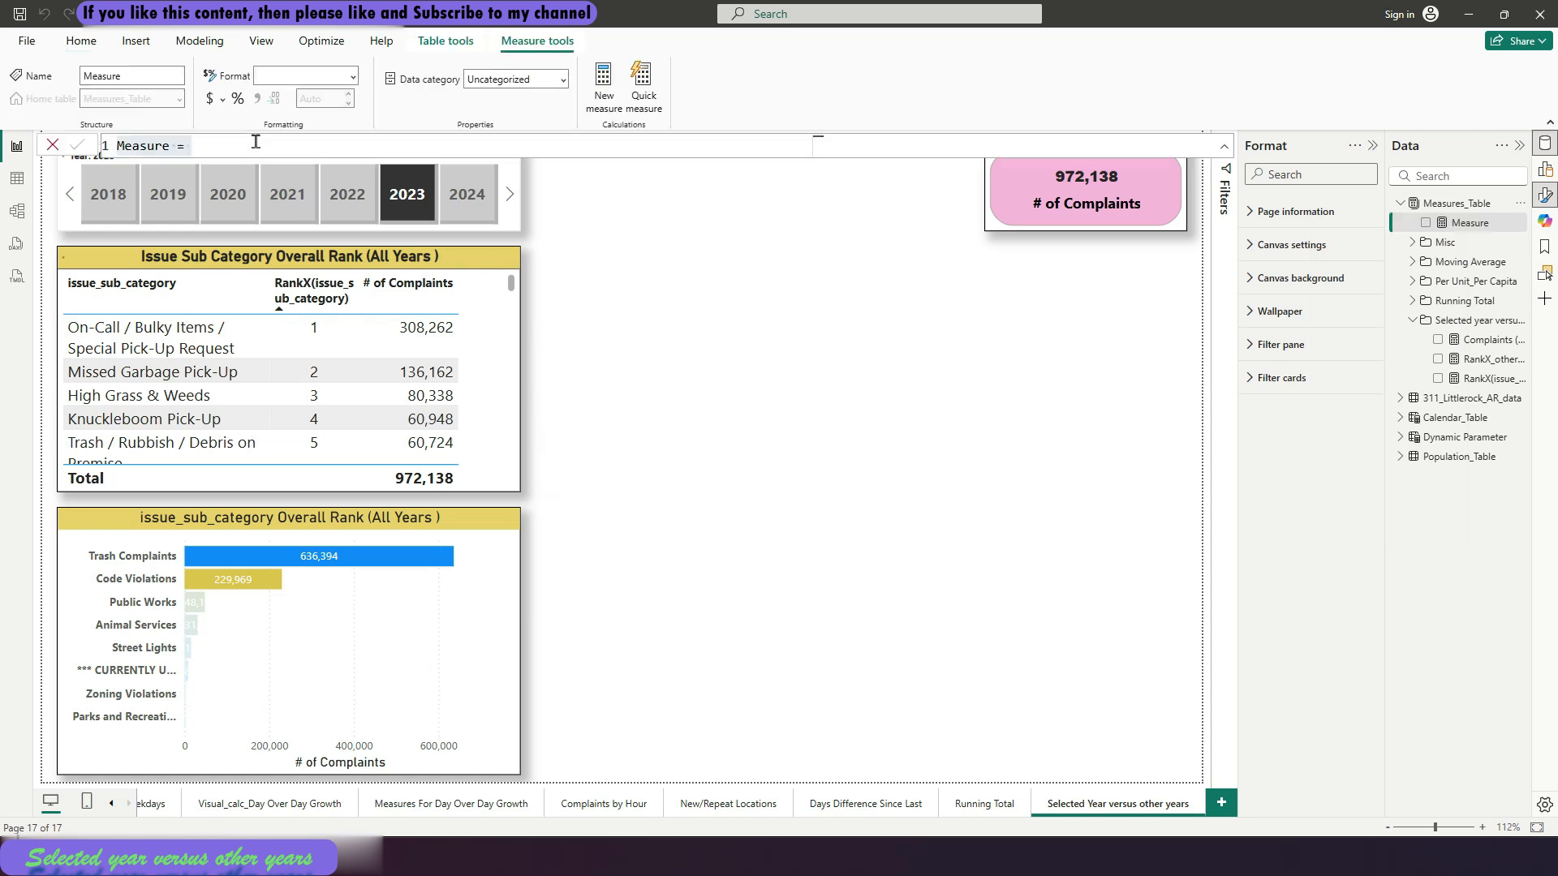
click(106, 147)
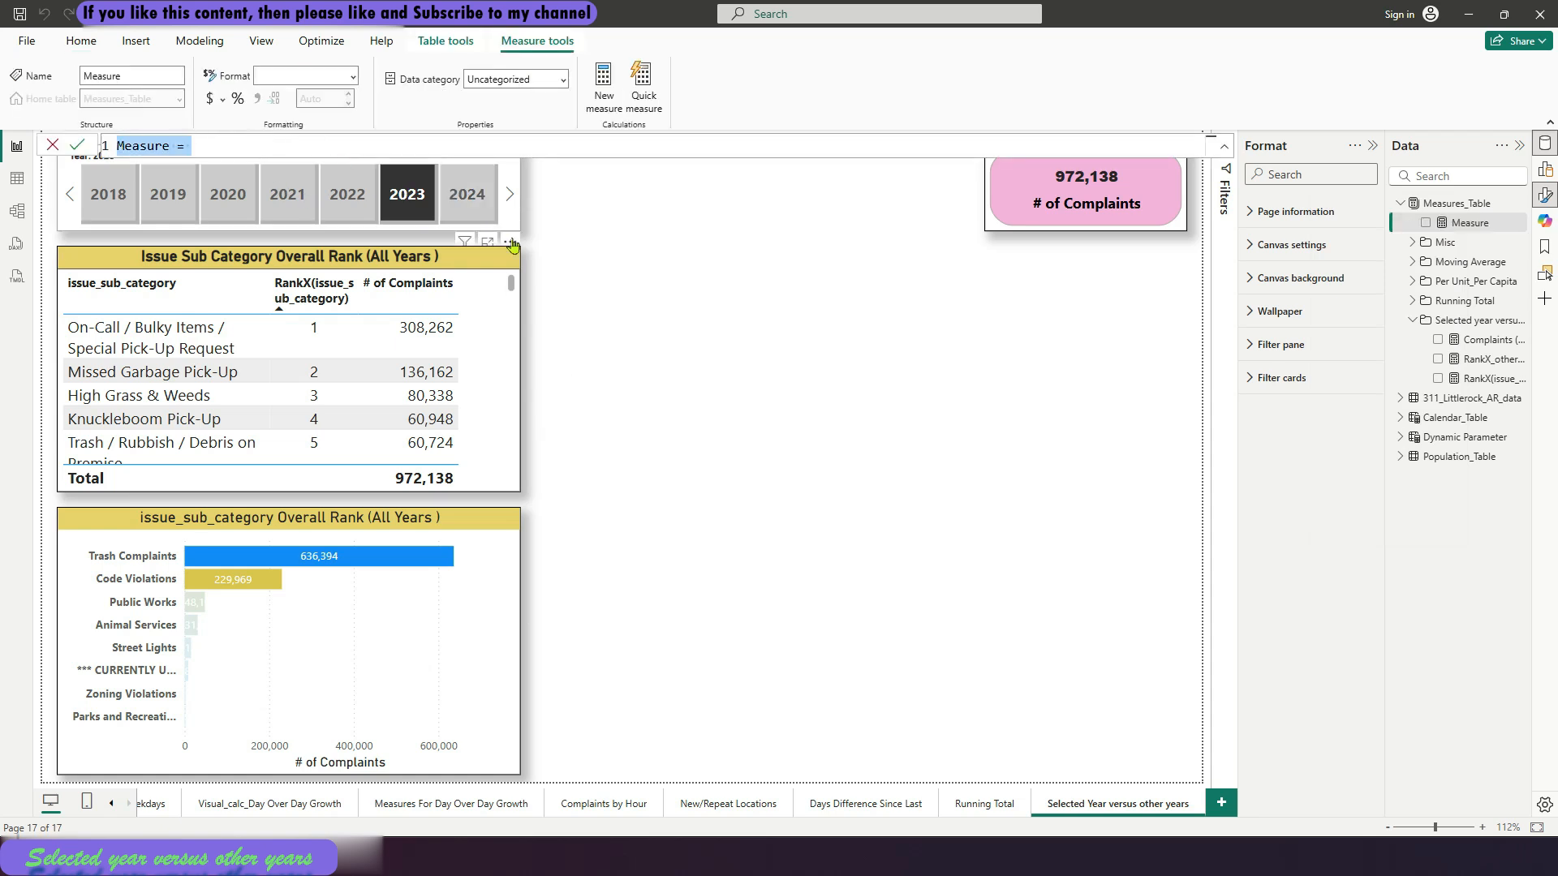
text(Se)
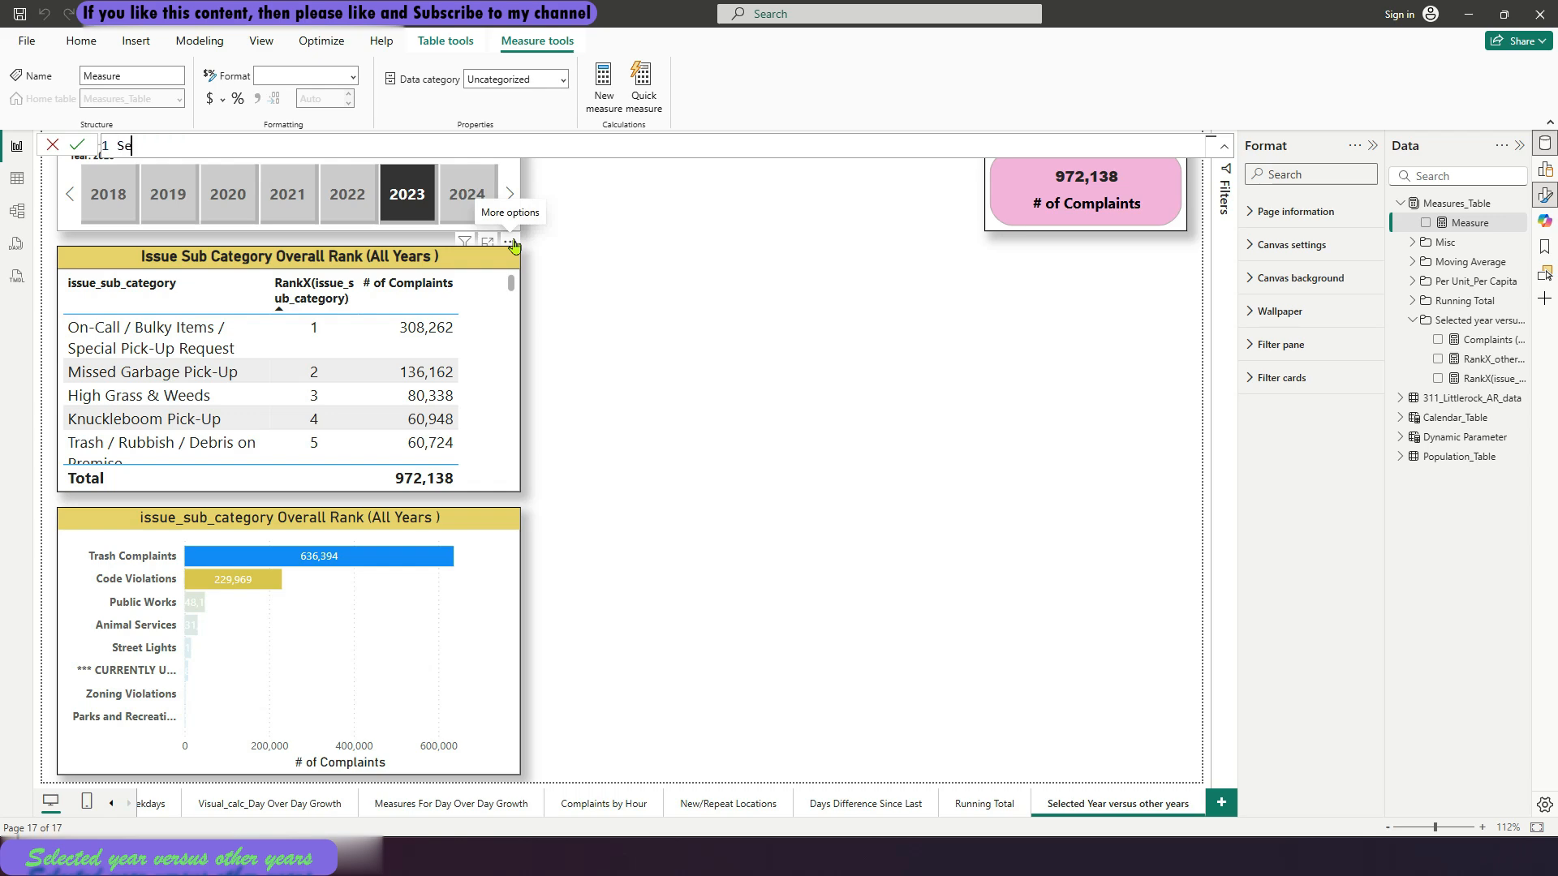
text(lected)
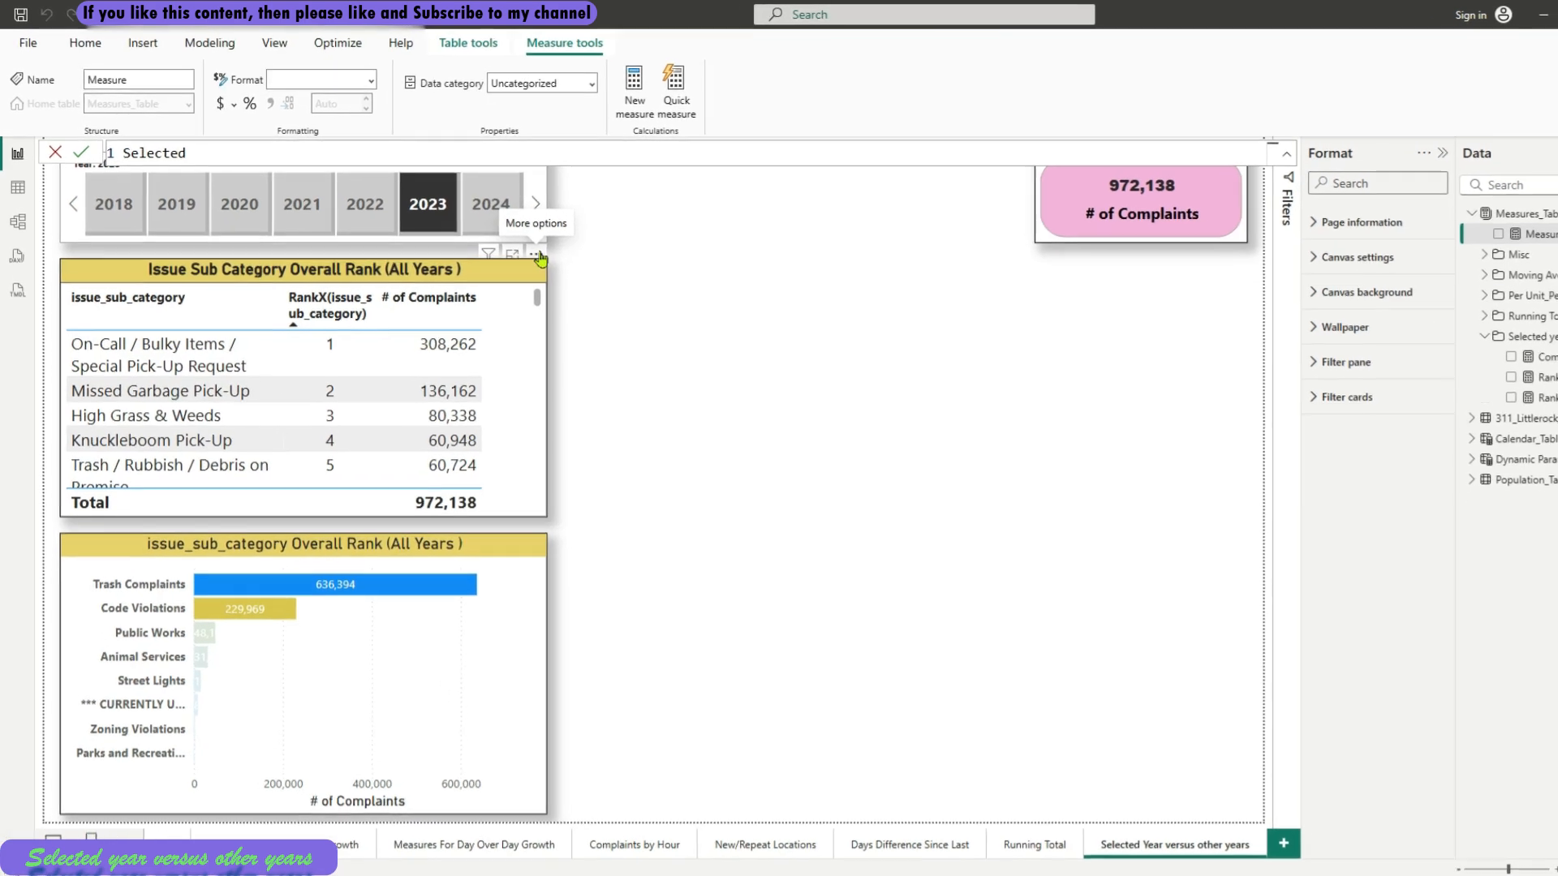
text(_year_com)
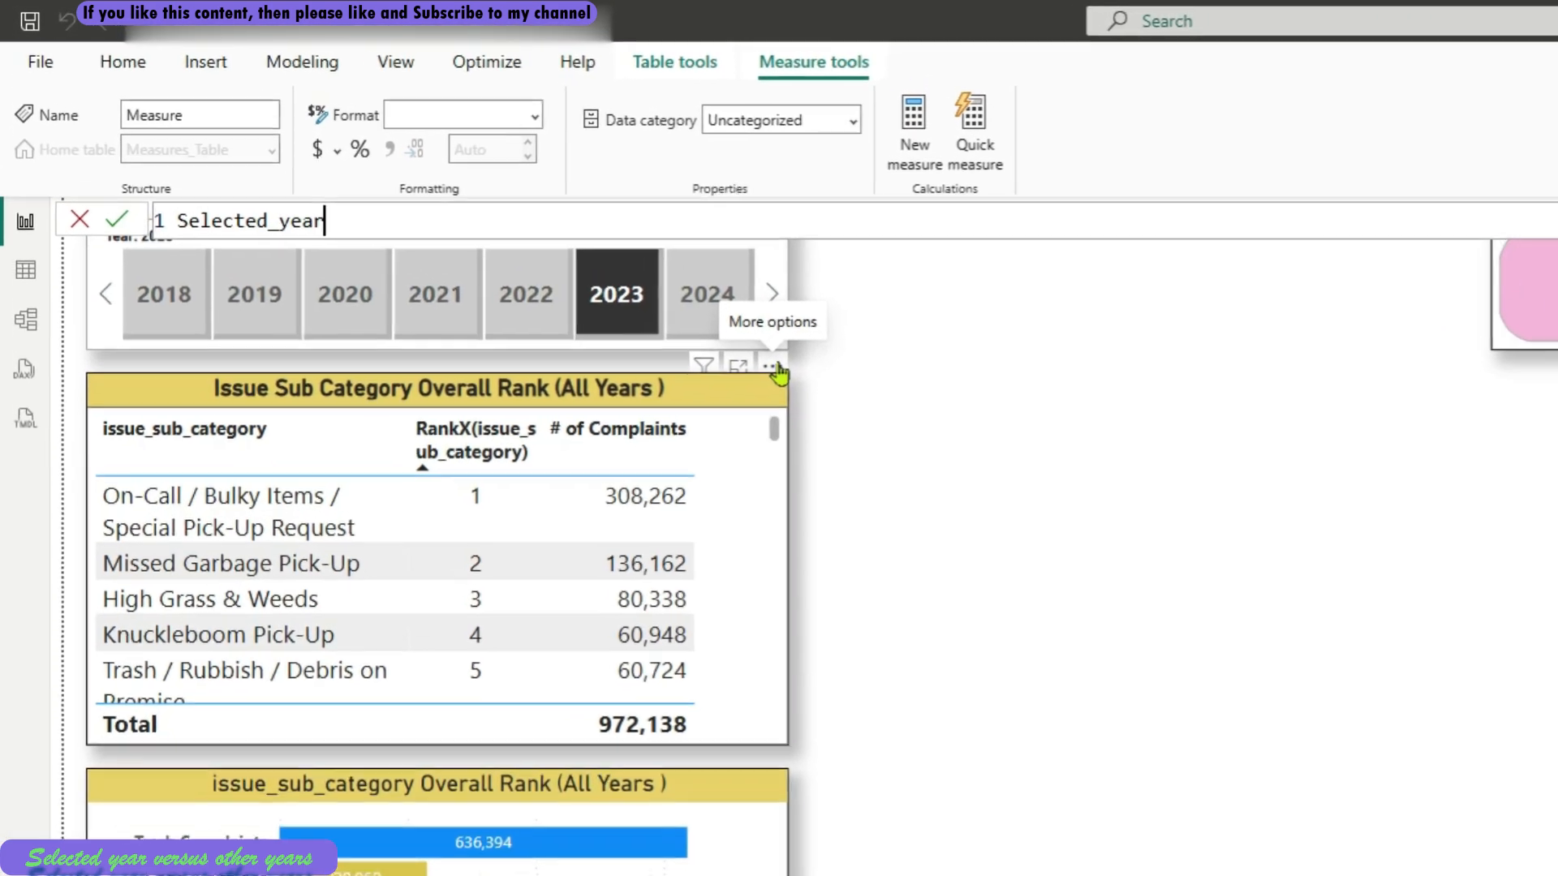
text(plaints =)
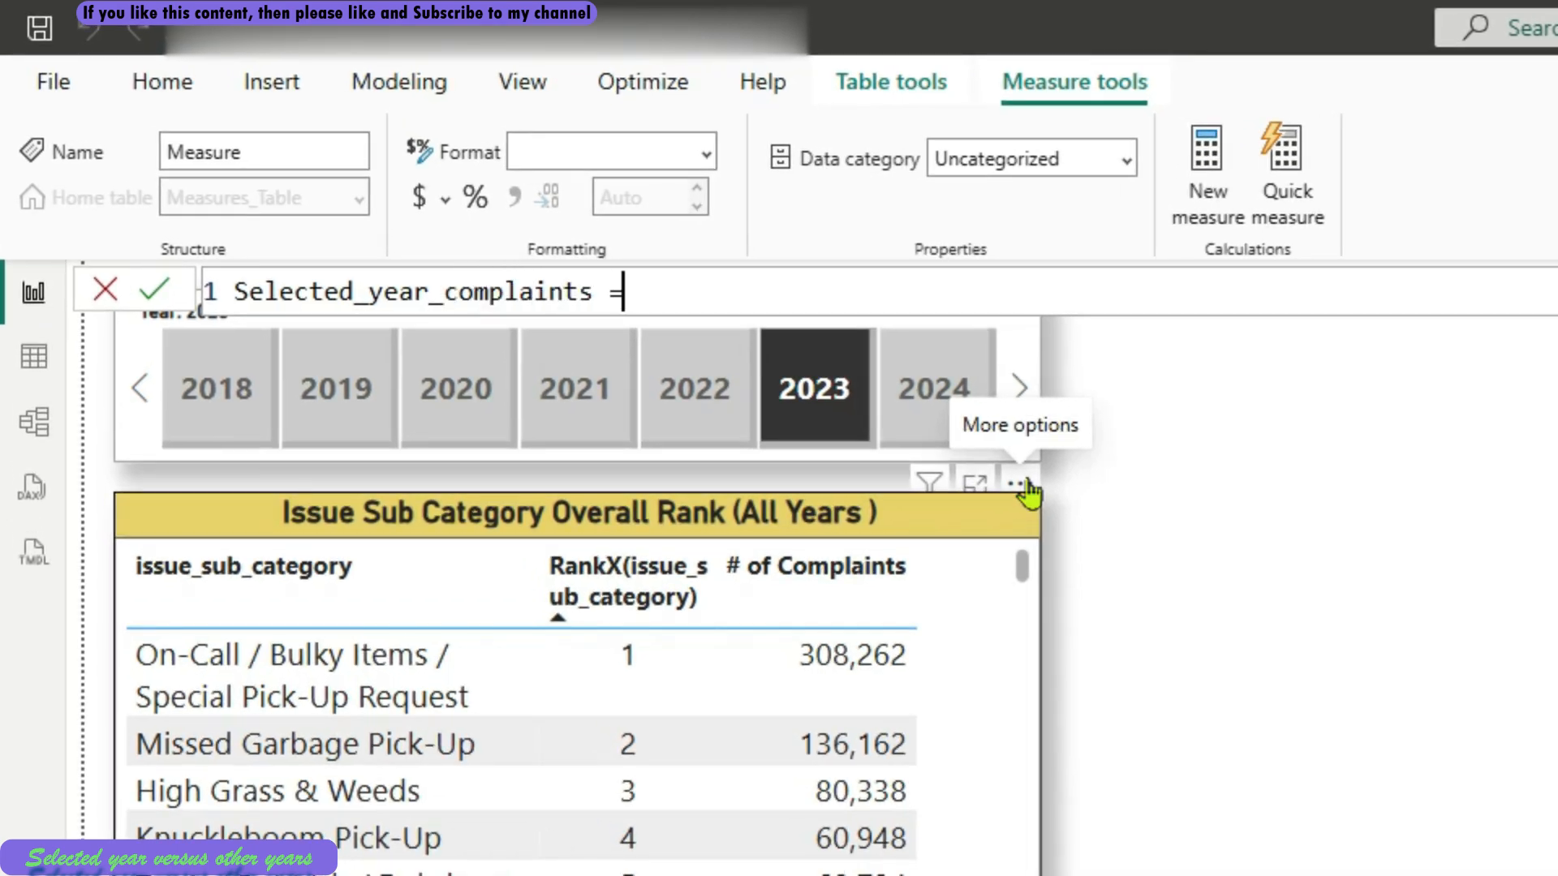
key(shift+Left)
key(Right)
key(shift+Return)
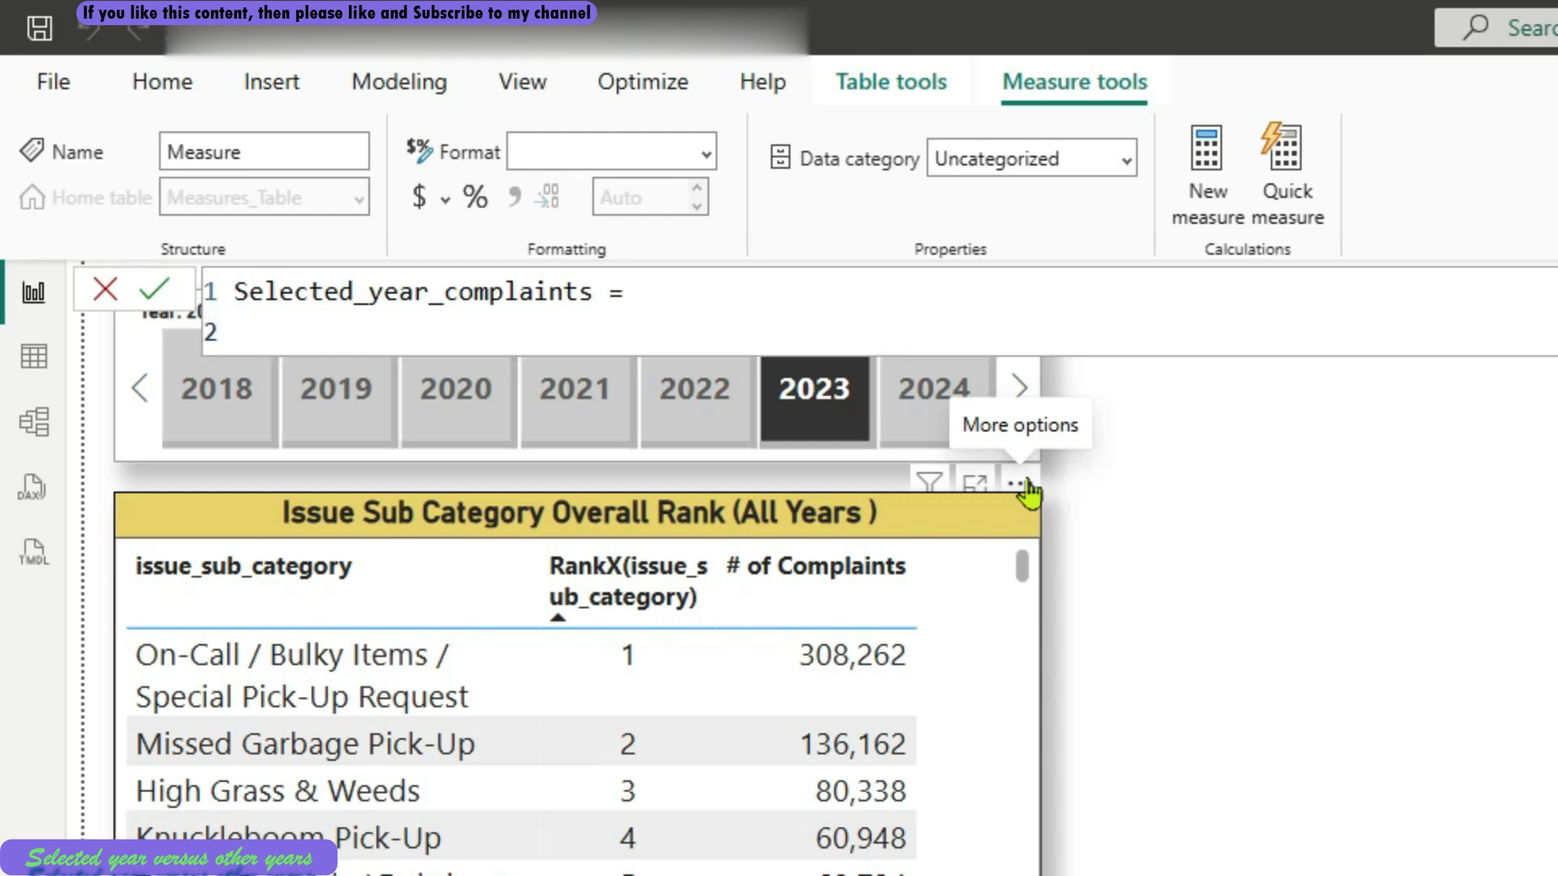
Start the Selected_year_complaints formula with CALCULATE and give it [# of Complaints] as the expression
text(calc)
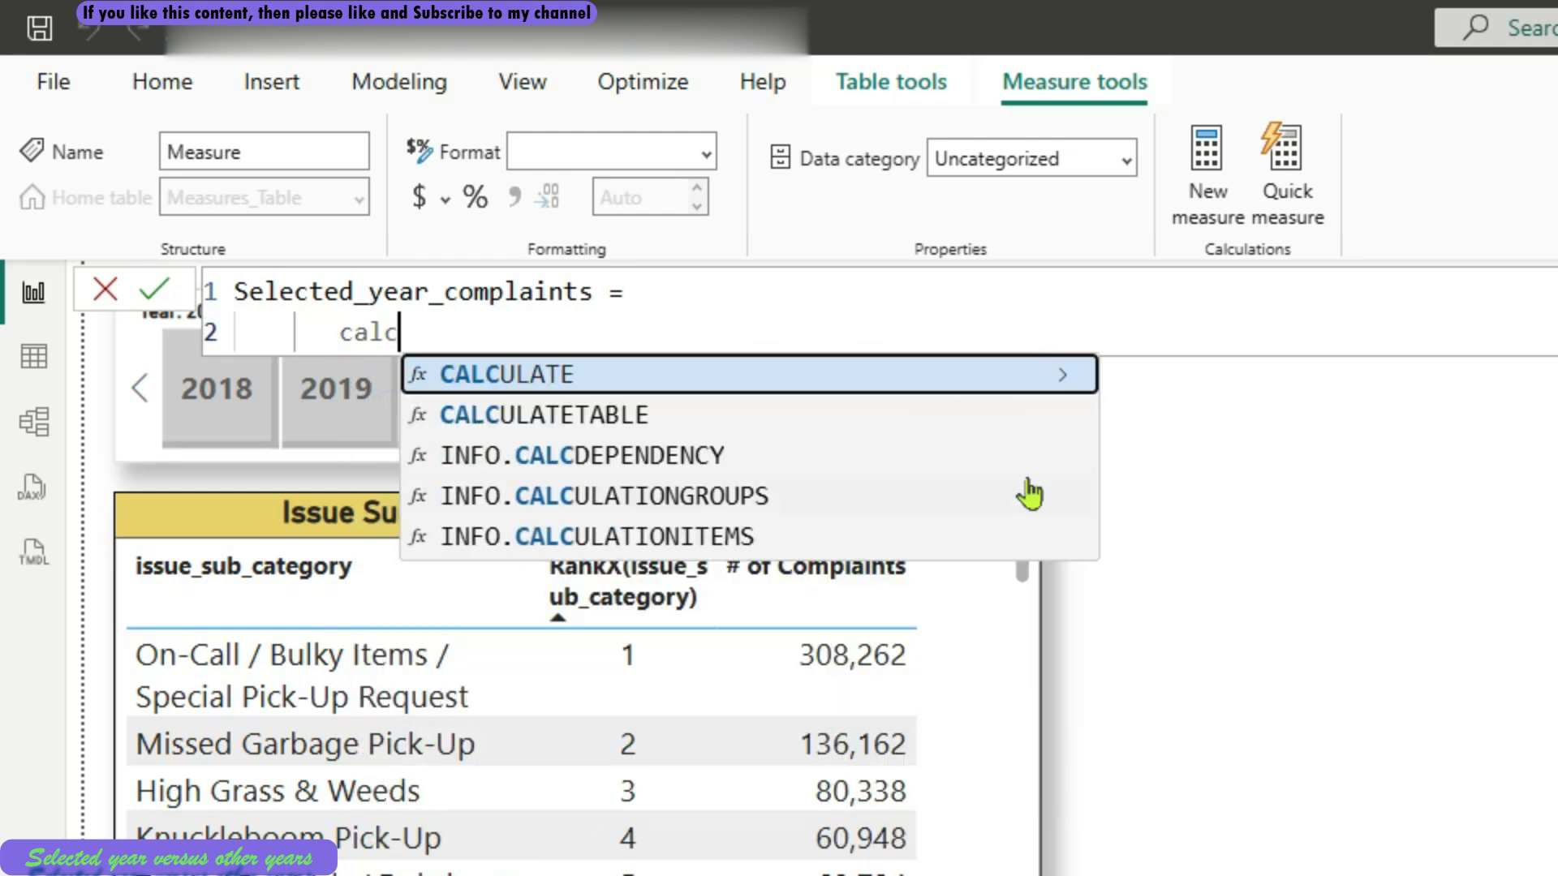
key(Tab)
key(shift+Return)
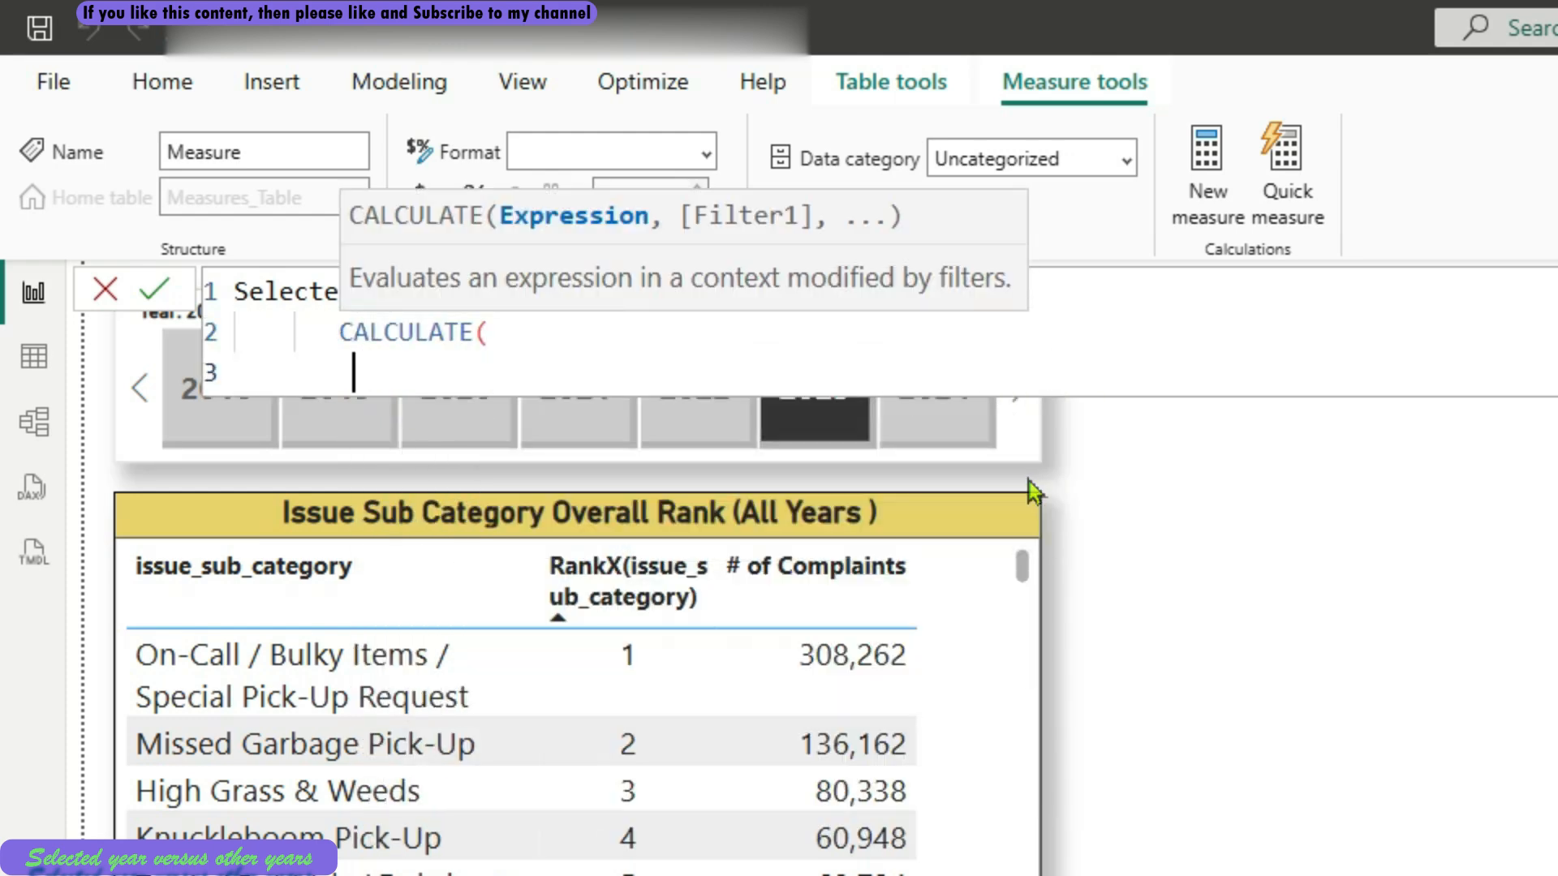
text([)
key(Tab)
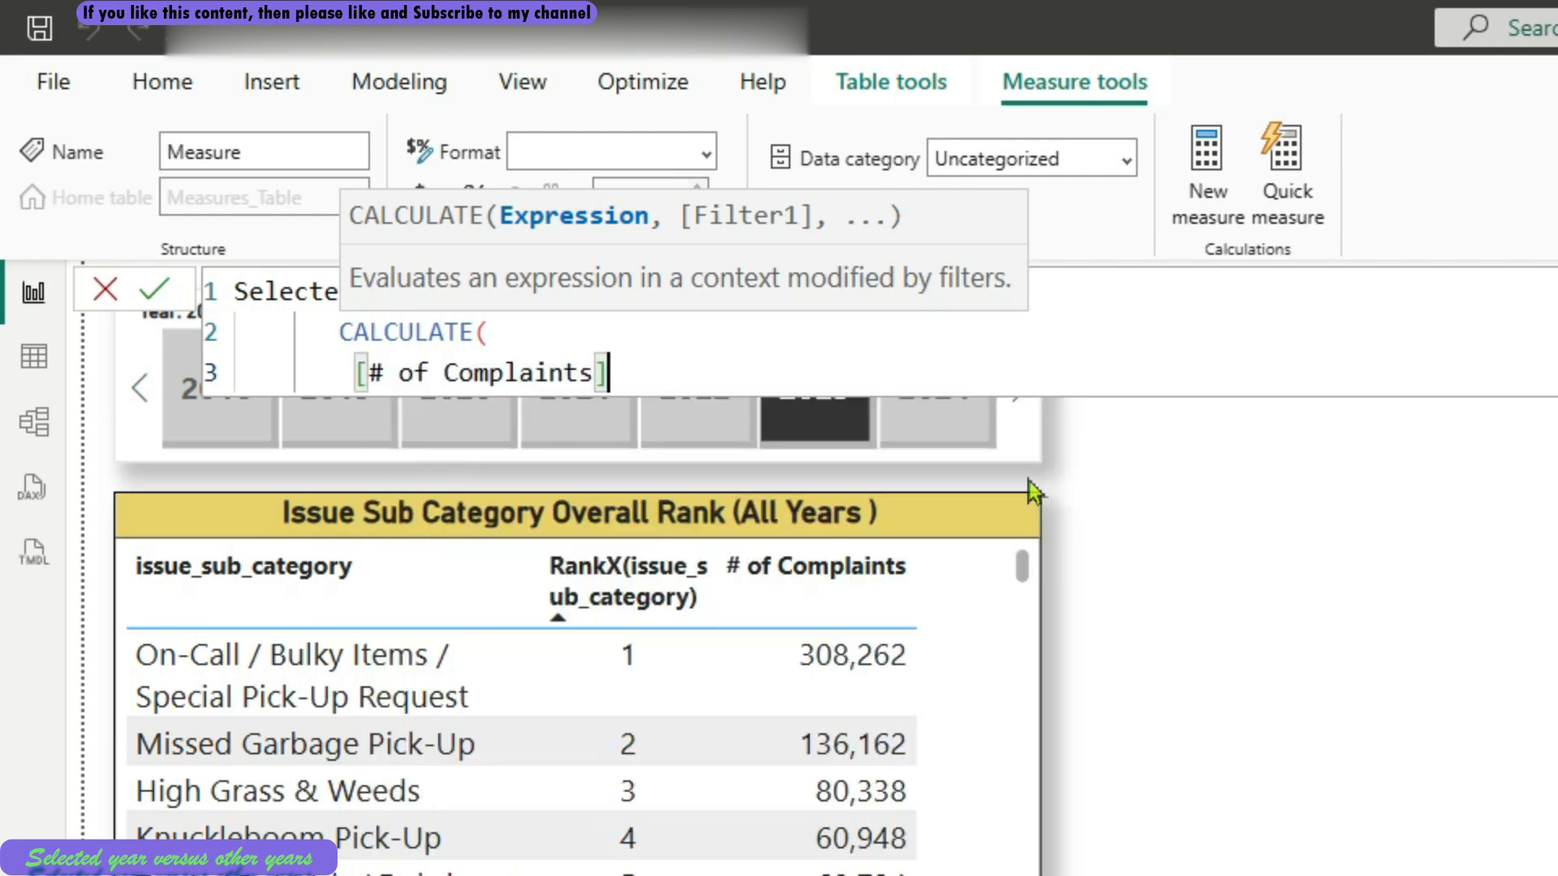
text(,)
key(shift+Return)
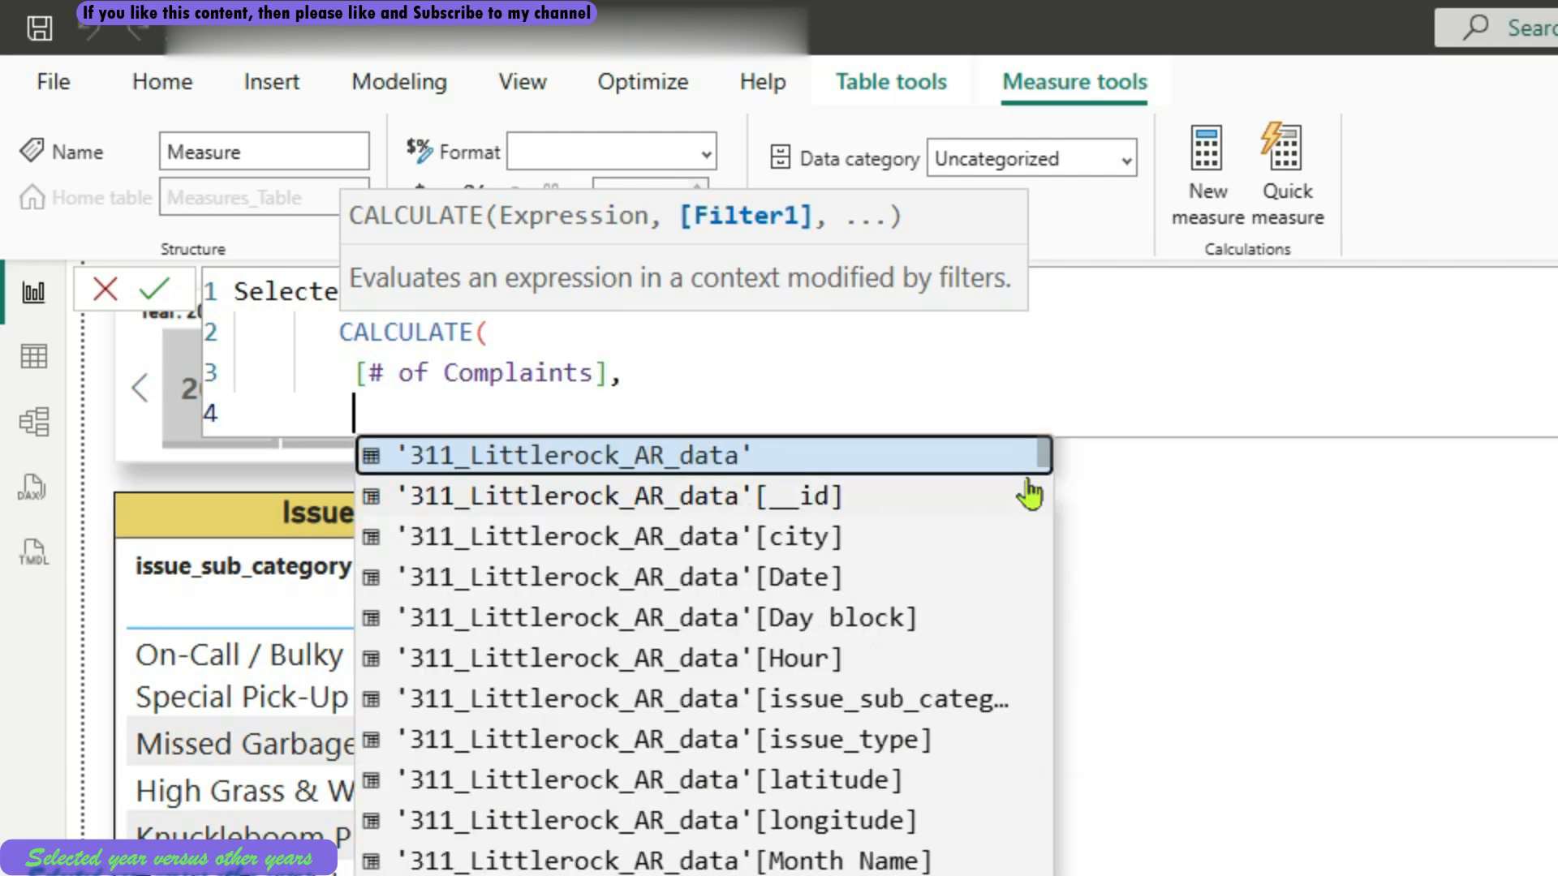
Add the CALCULATE filter condition Calendar_Table[Year] = SELECTEDVALUE(Calendar_Table[Year])
text(ye)
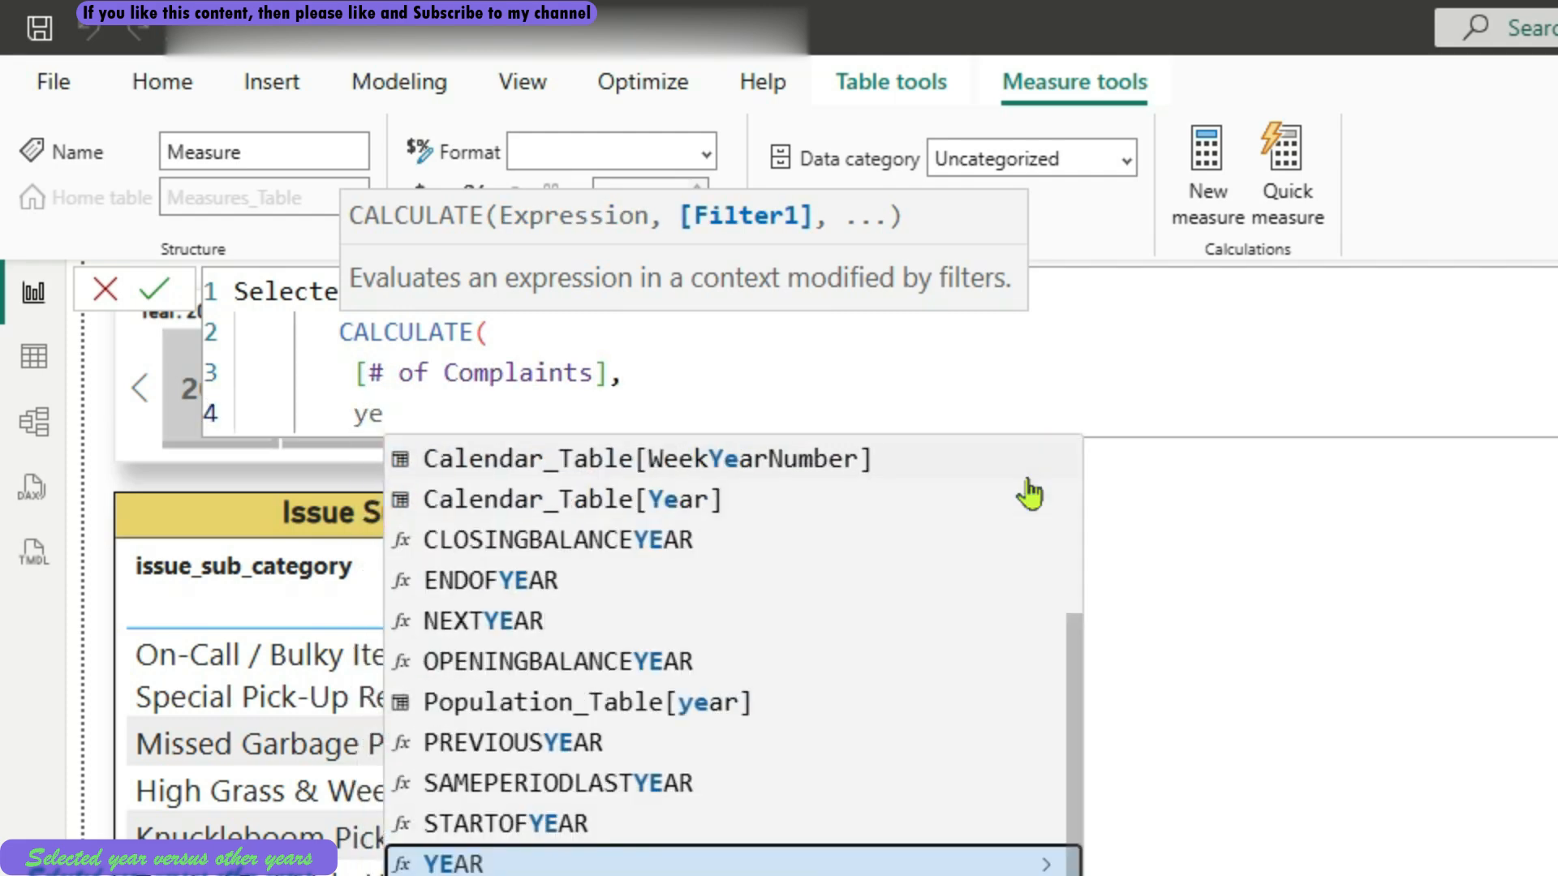
key(Up)
key(Up)
key(Up)
key(Up)
key(Up)
key(Up)
key(Up)
key(Up)
key(Up)
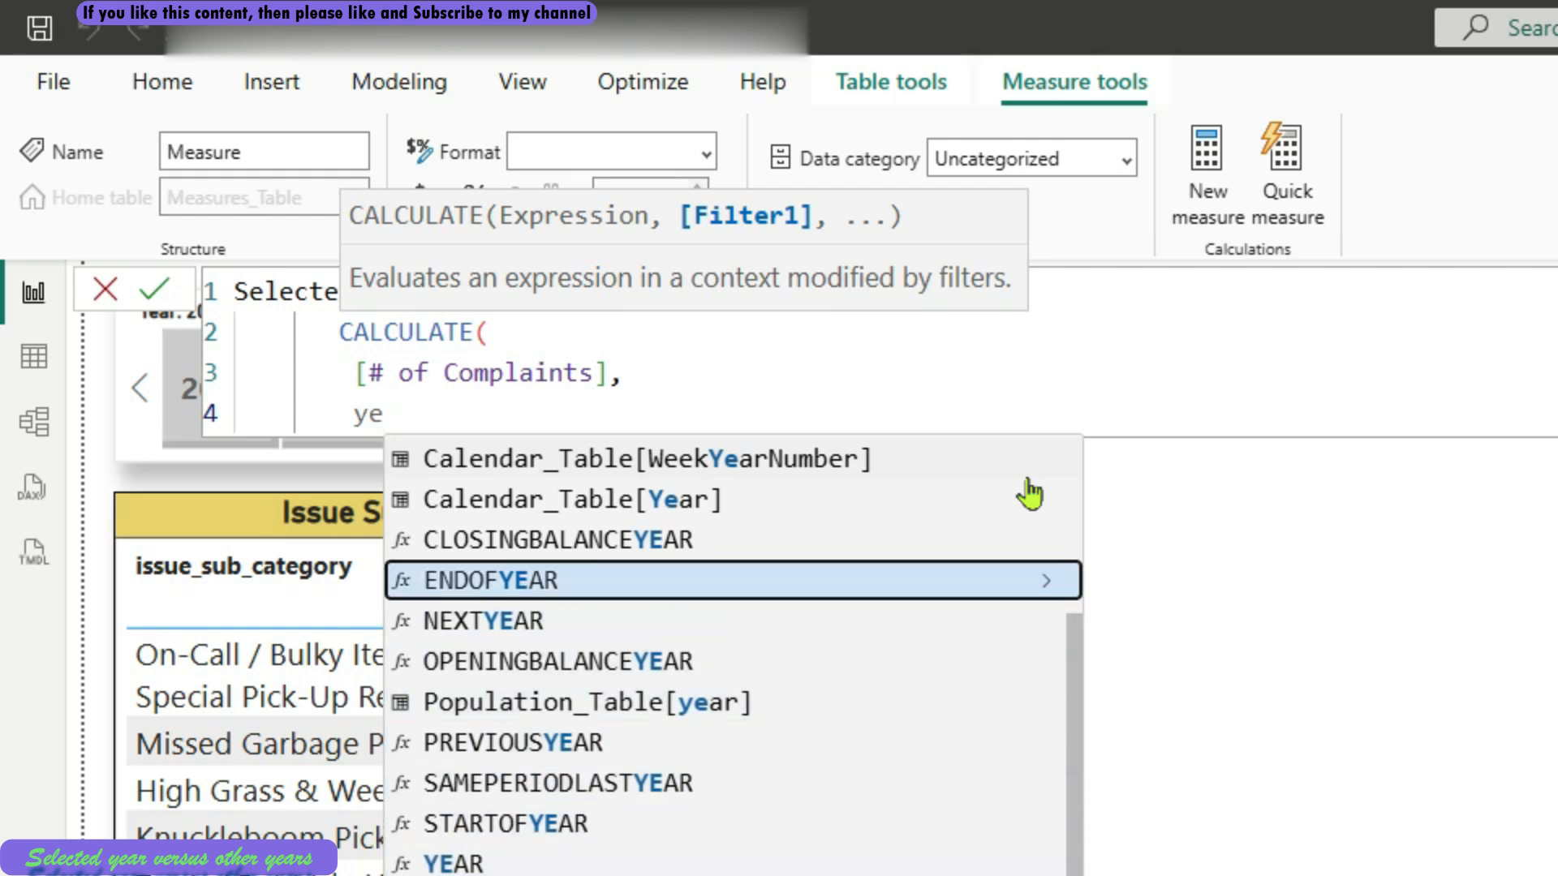
key(Tab)
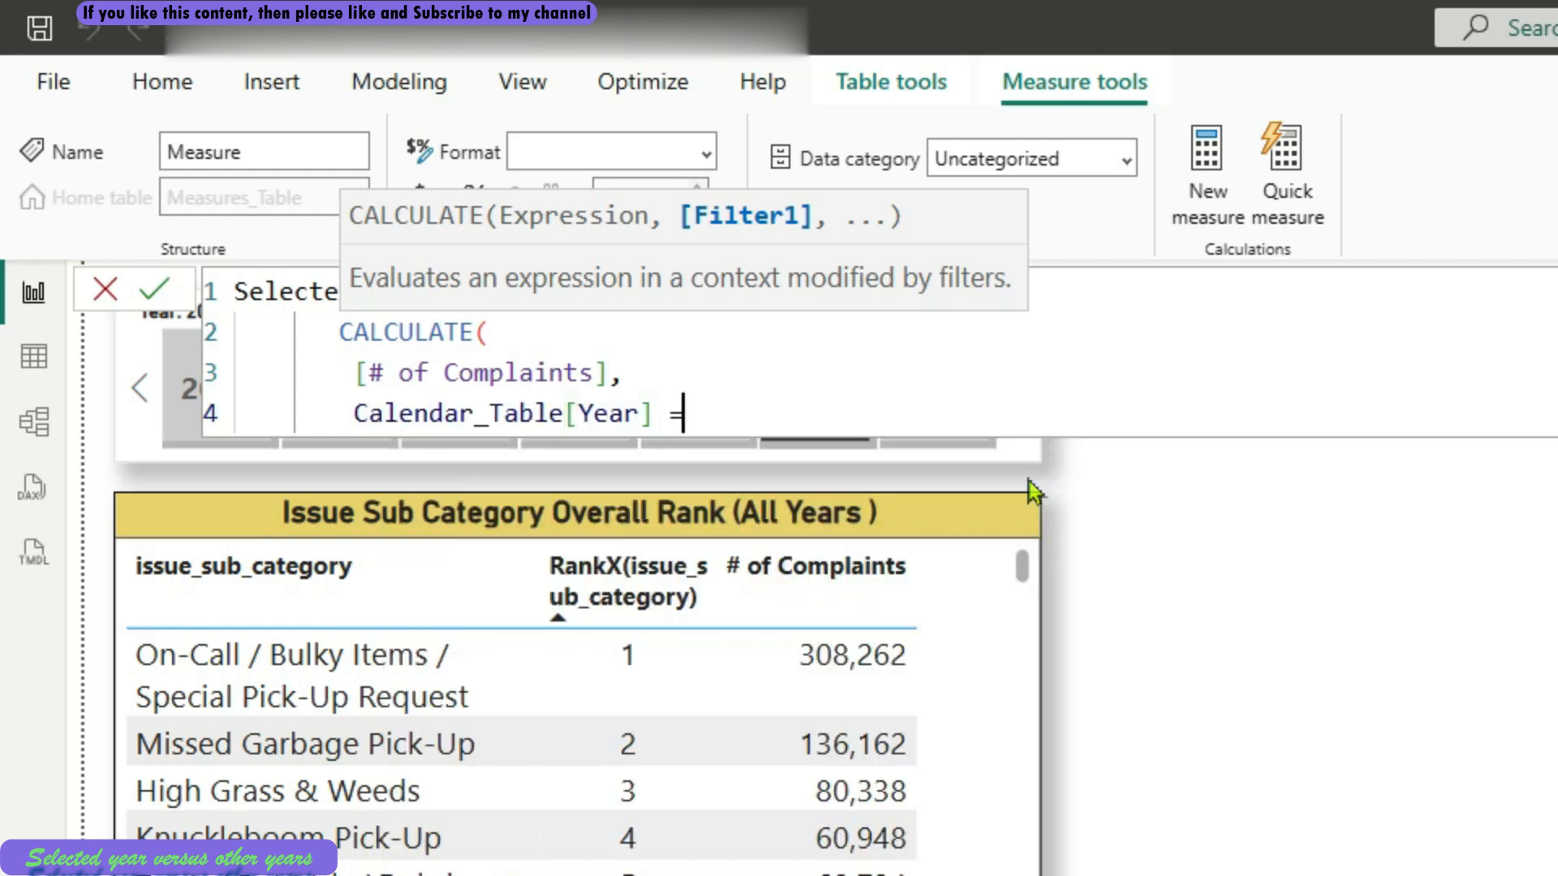
text(= sele)
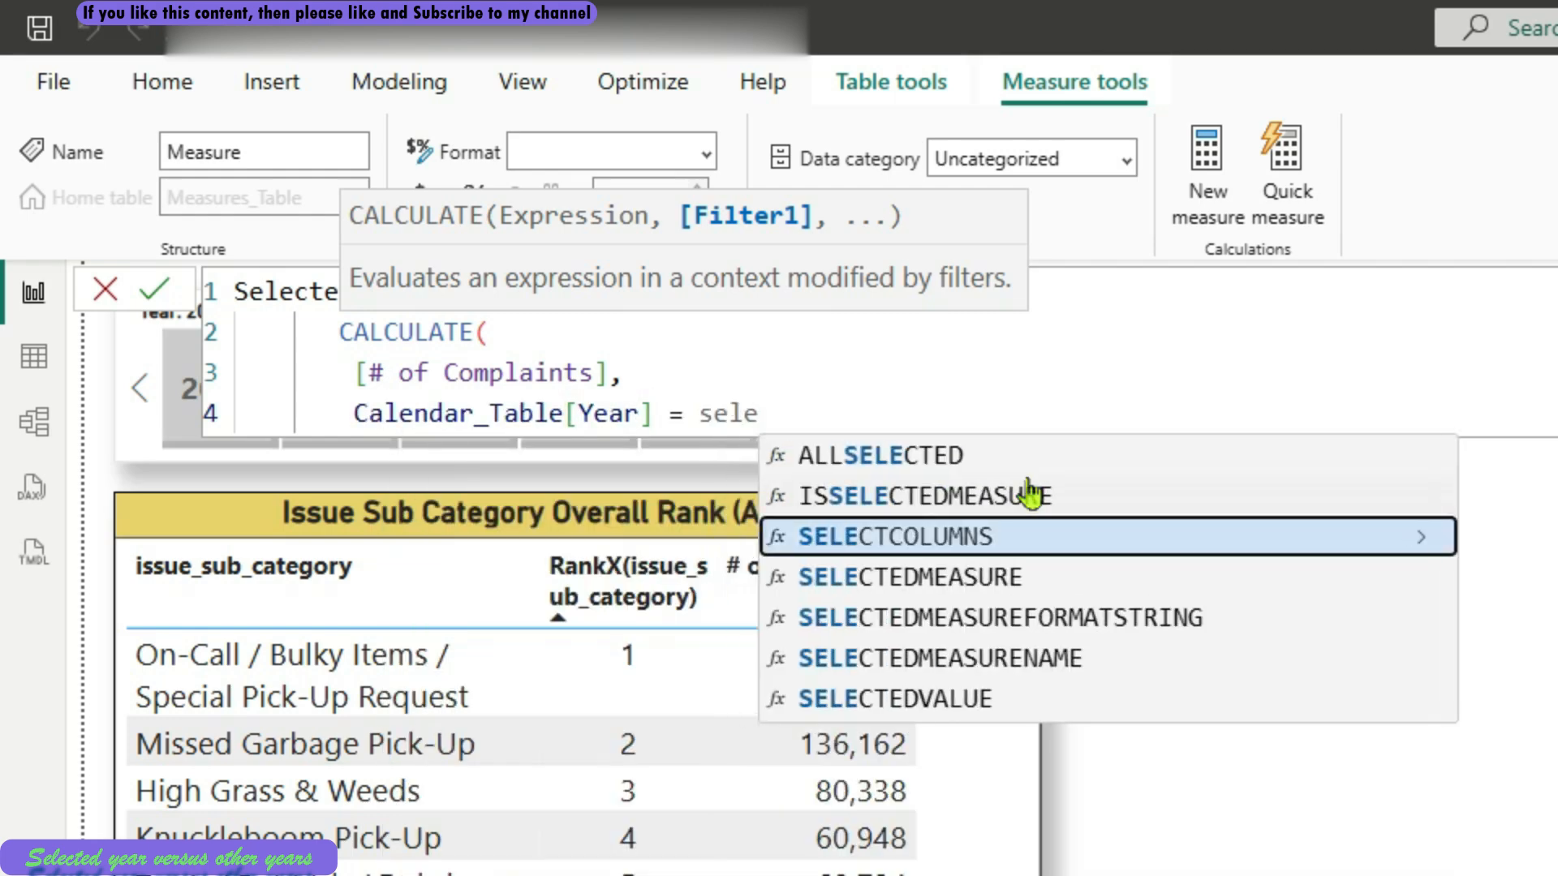
key(Down)
key(Down)
key(Down)
key(Down)
key(Tab)
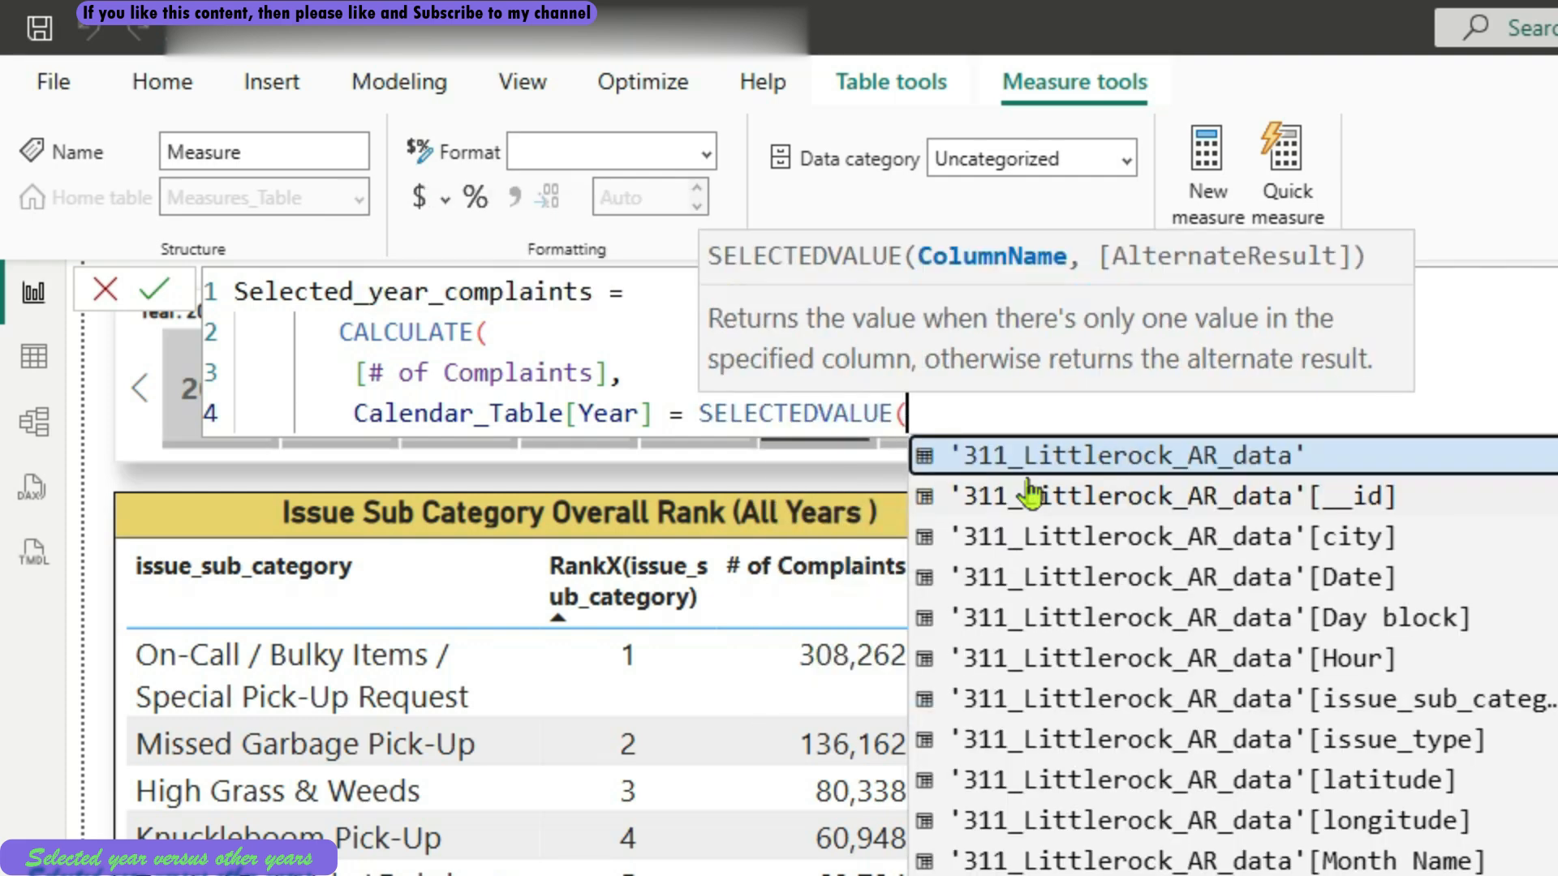
text(ye)
key(Down)
key(Down)
key(Down)
key(Down)
key(Down)
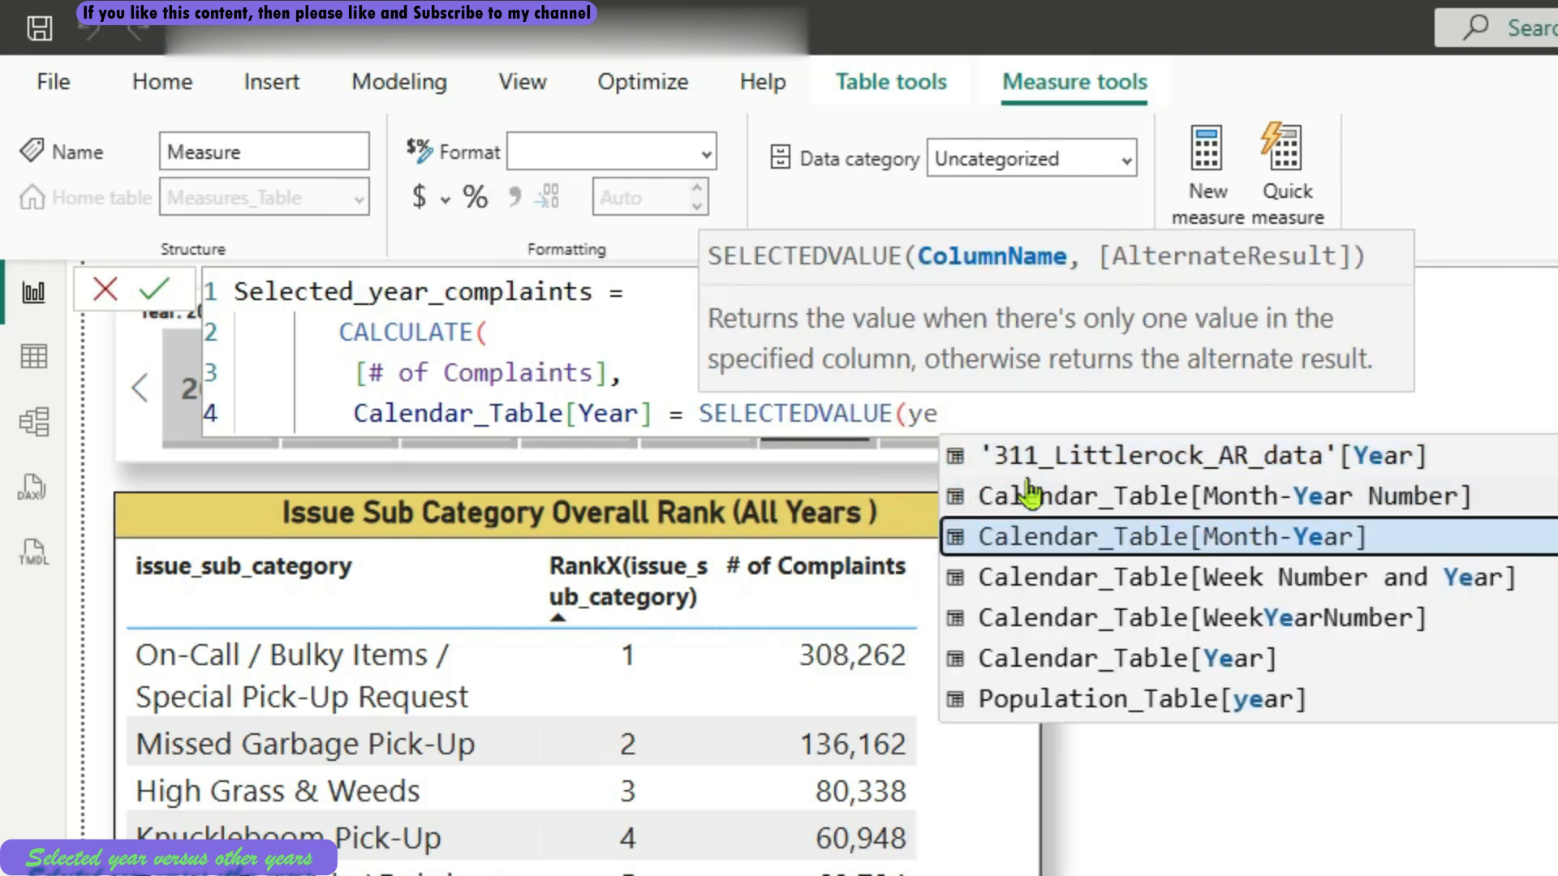
key(Tab)
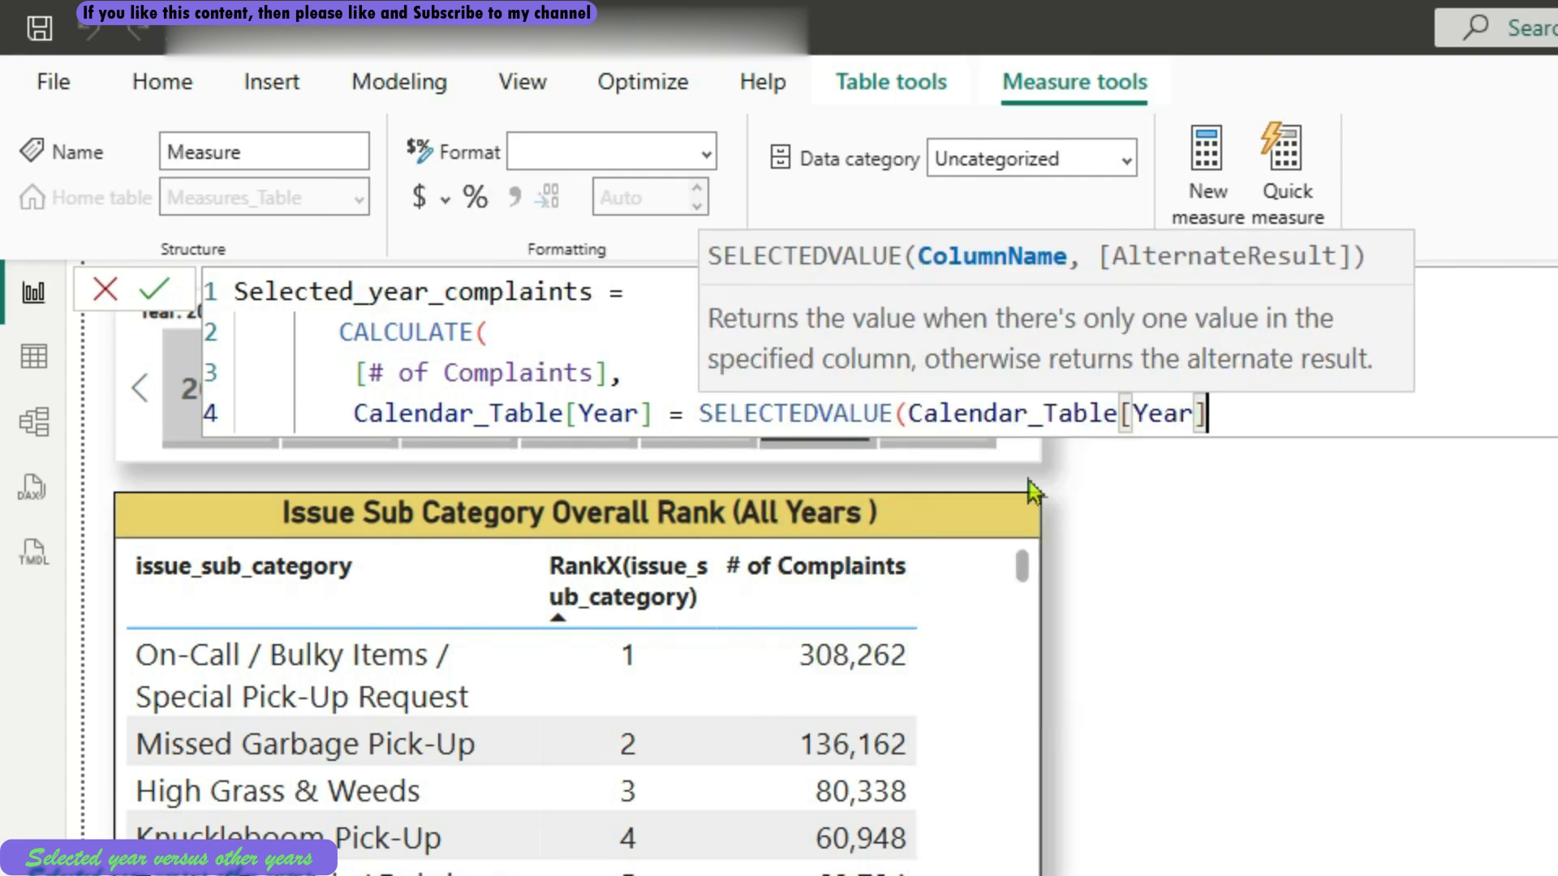
Close the Selected_year_complaints formula and commit it, formatting the measure with a thousands separator
text())
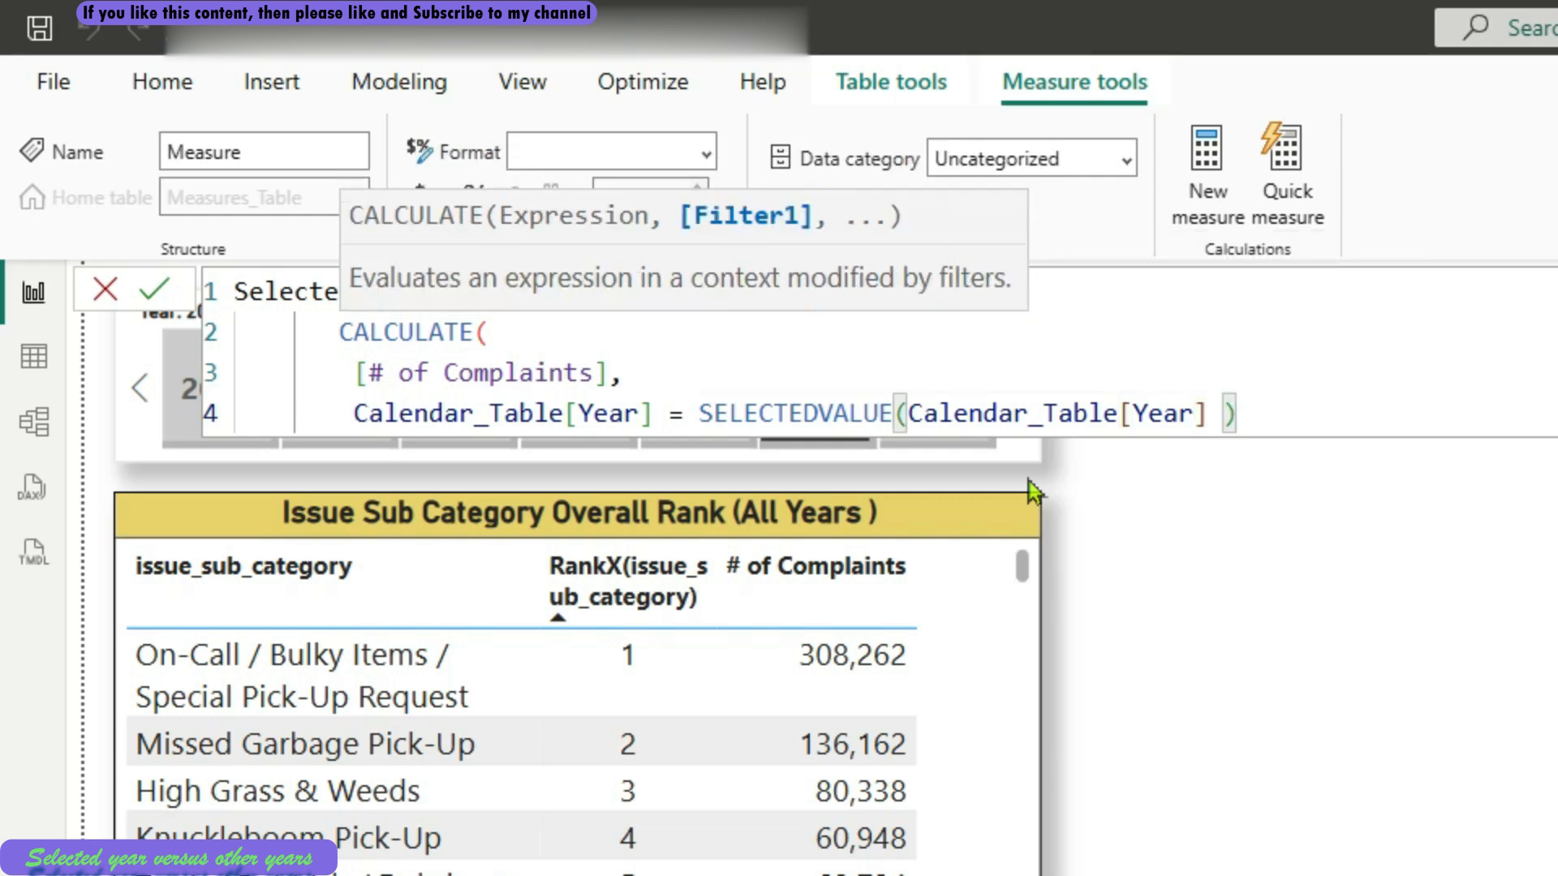
key(shift+Return)
text())
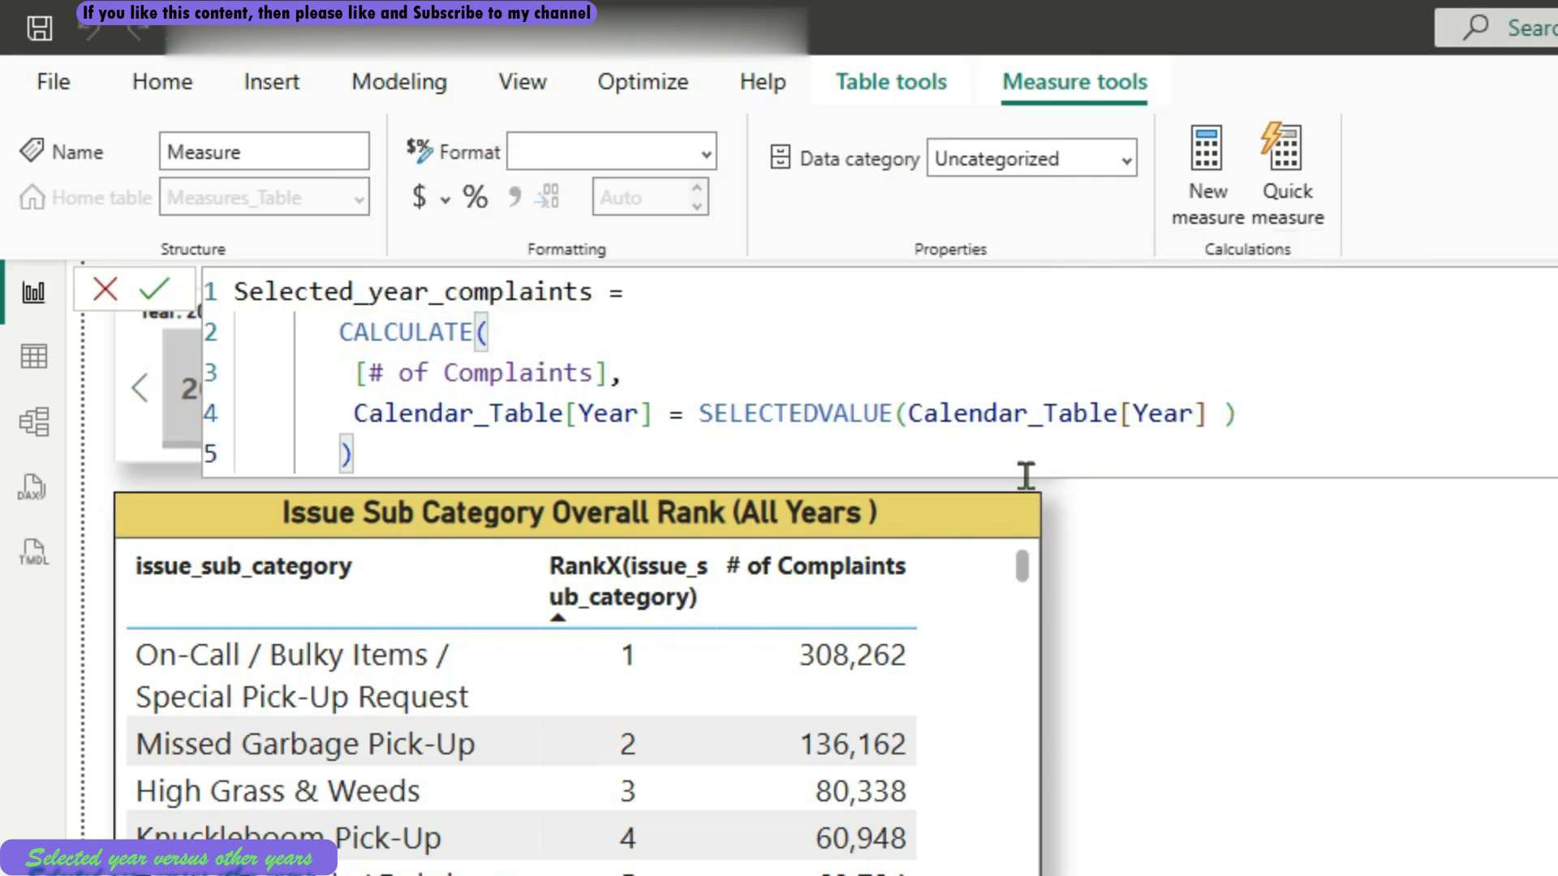
click(162, 307)
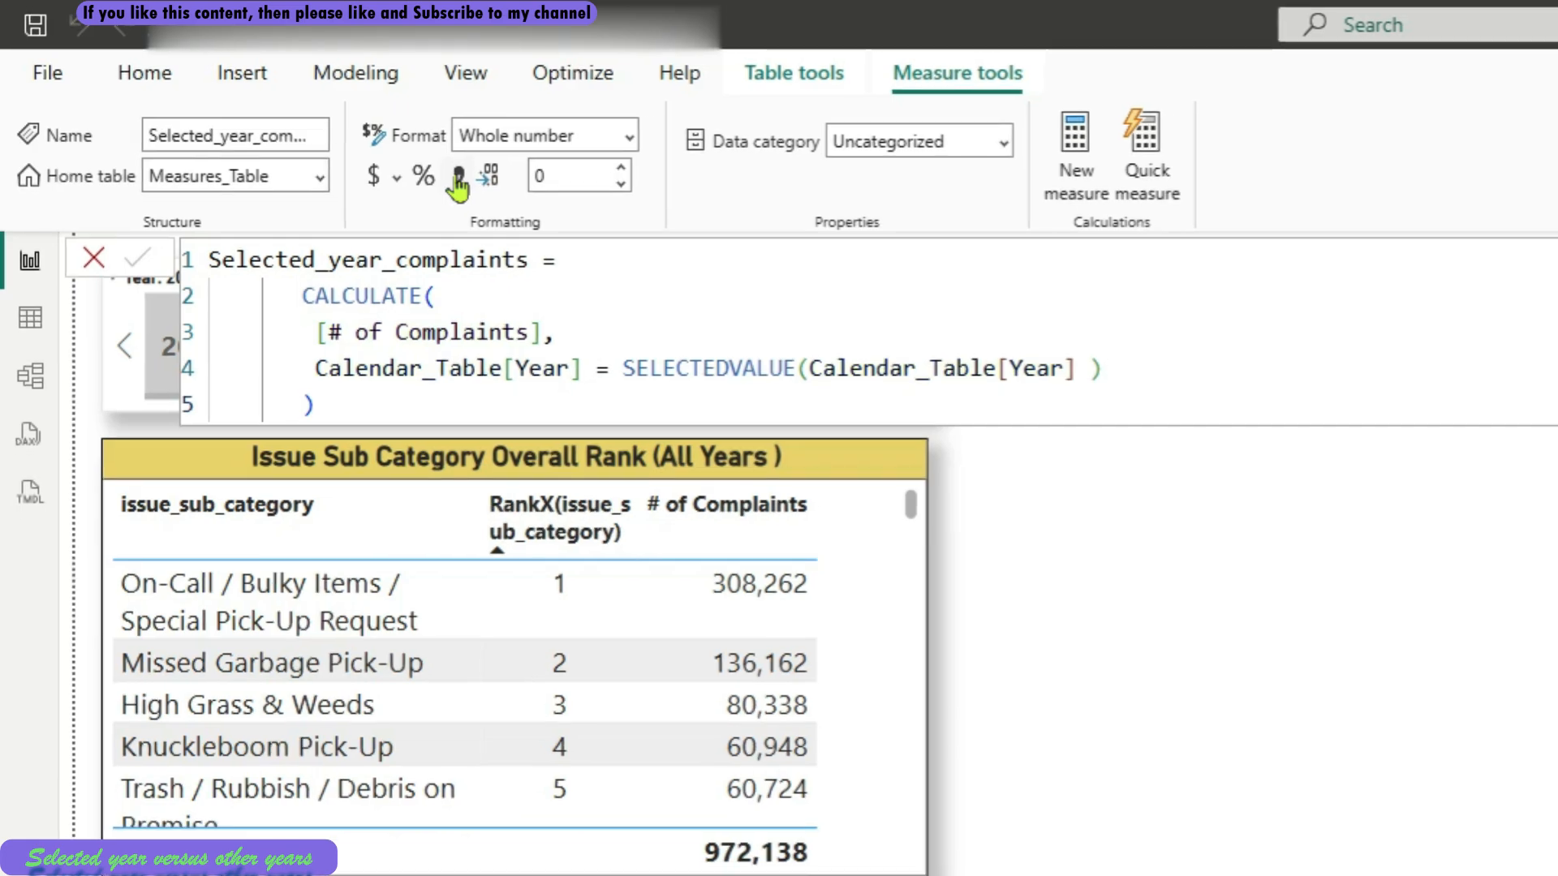
click(514, 198)
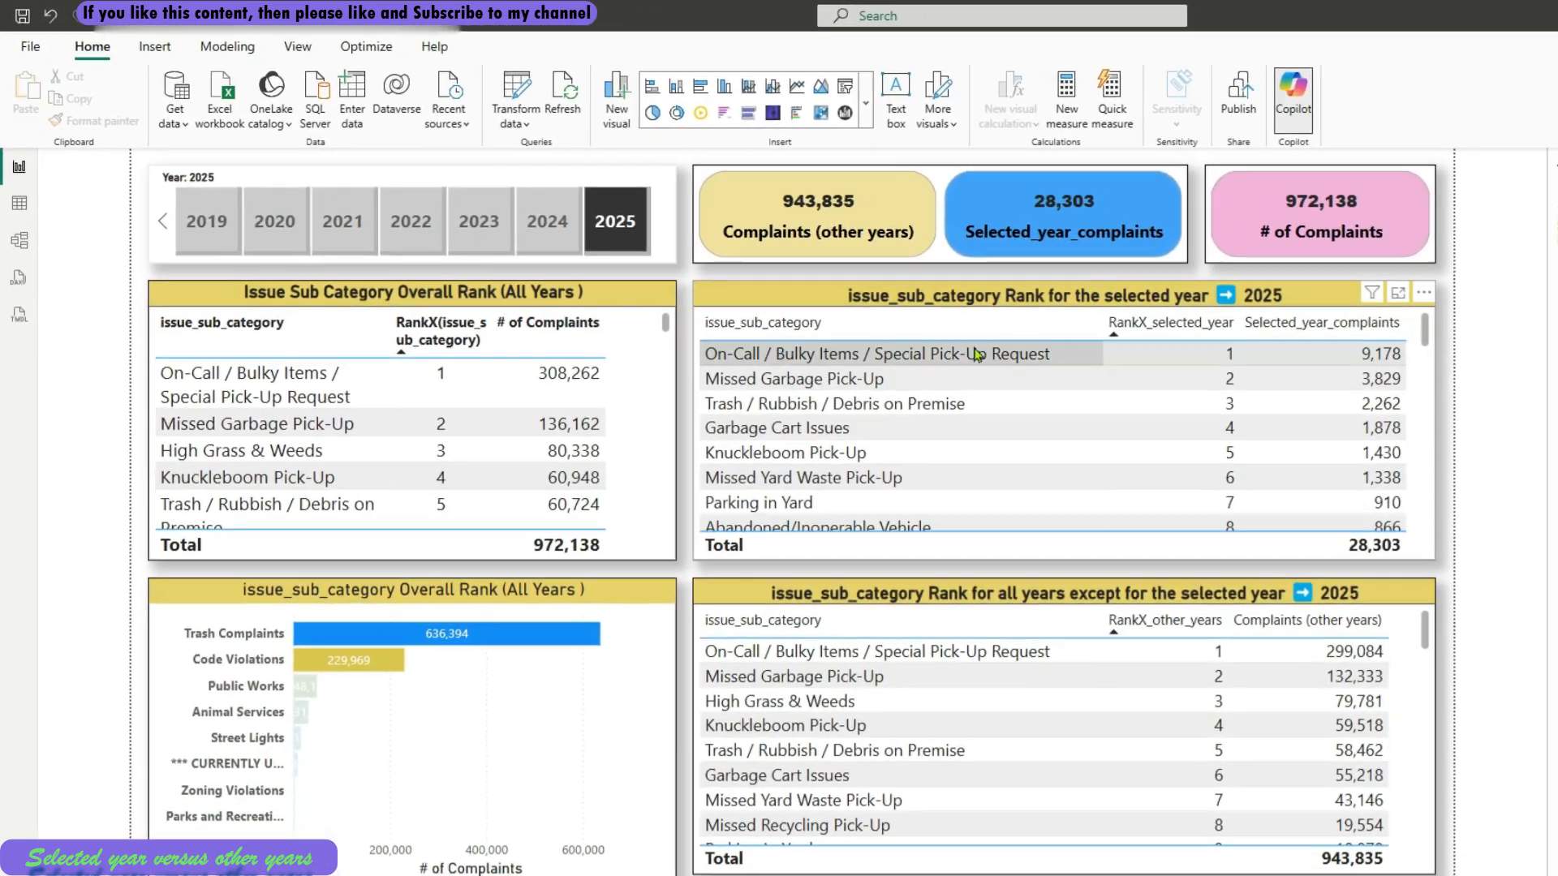
Inspect the fields behind the selected-year rank table and the card showing Complaints (other years) and Selected_year_complaints
click(789, 297)
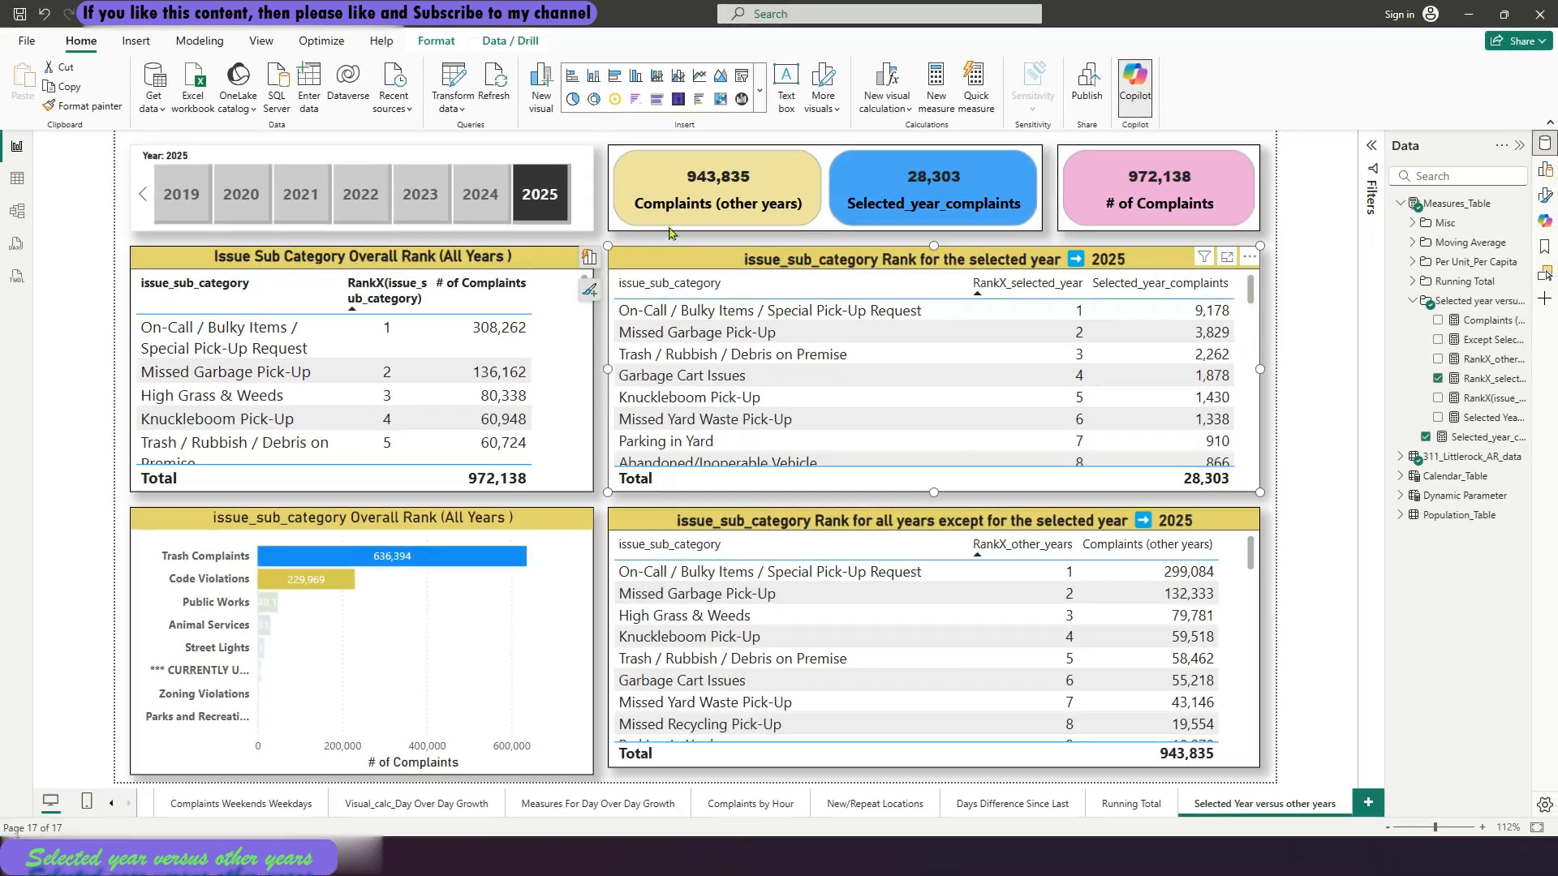
click(660, 228)
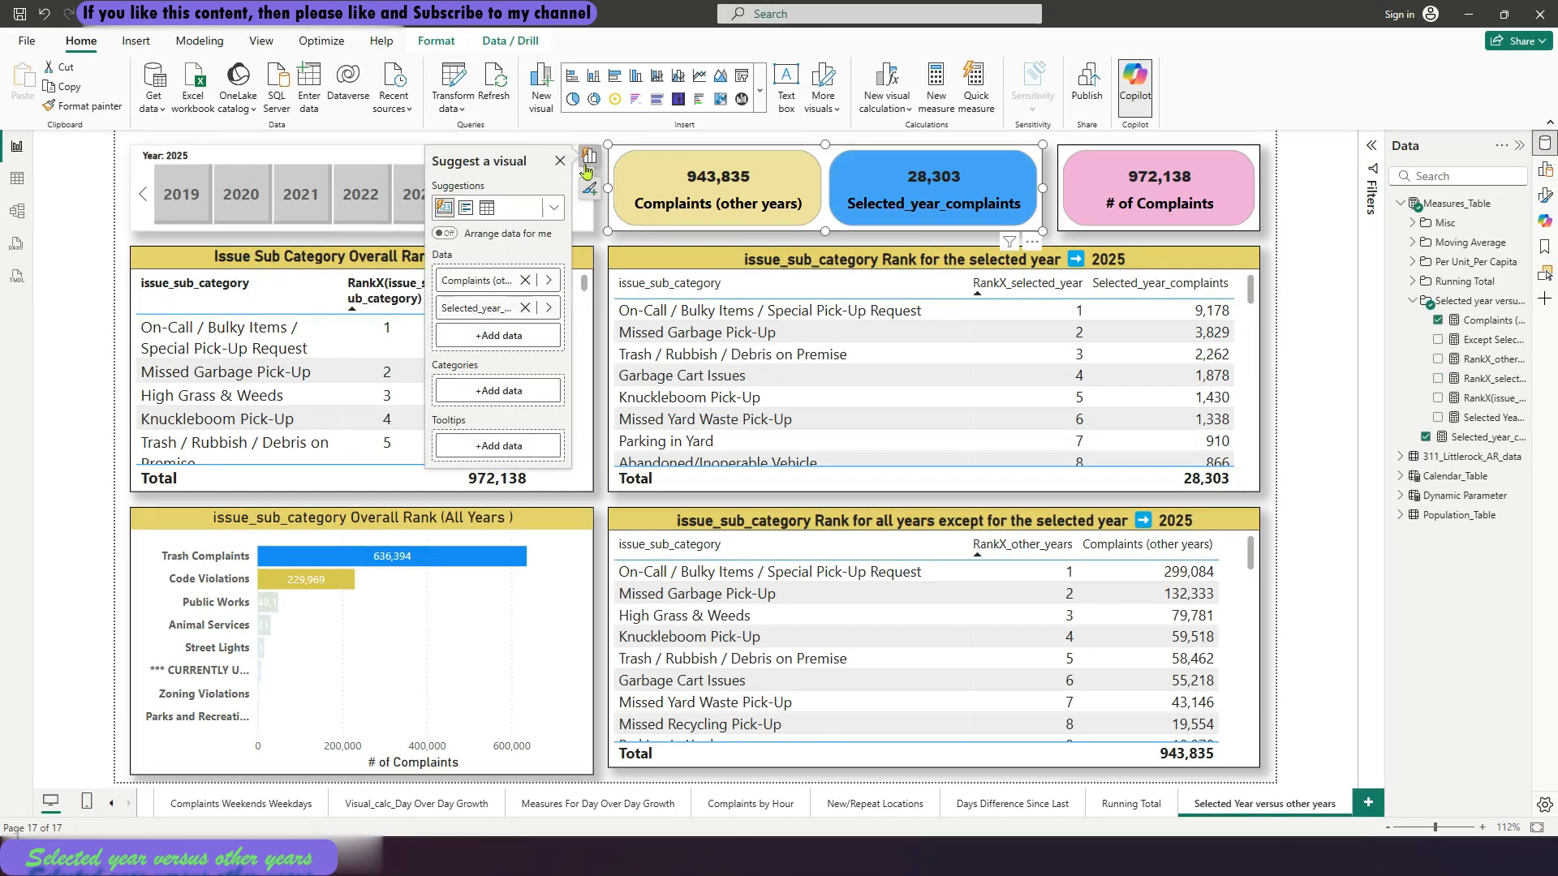
click(559, 162)
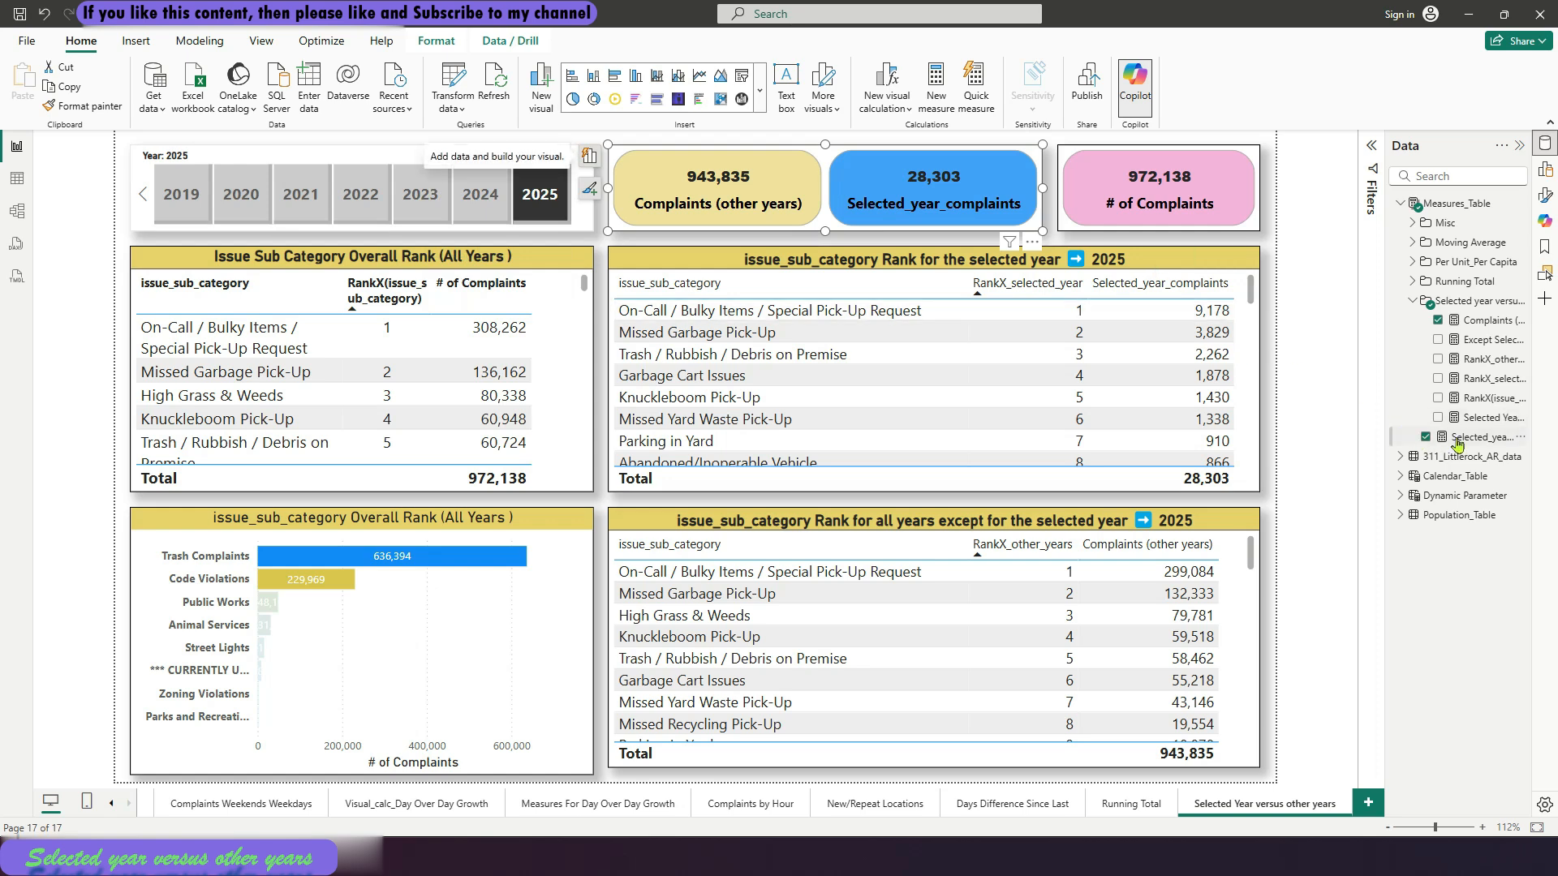
Review the DAX formulas of the Complaints (other years), RankX(issue_sub_category) and RankX_selected_year measures
click(1478, 323)
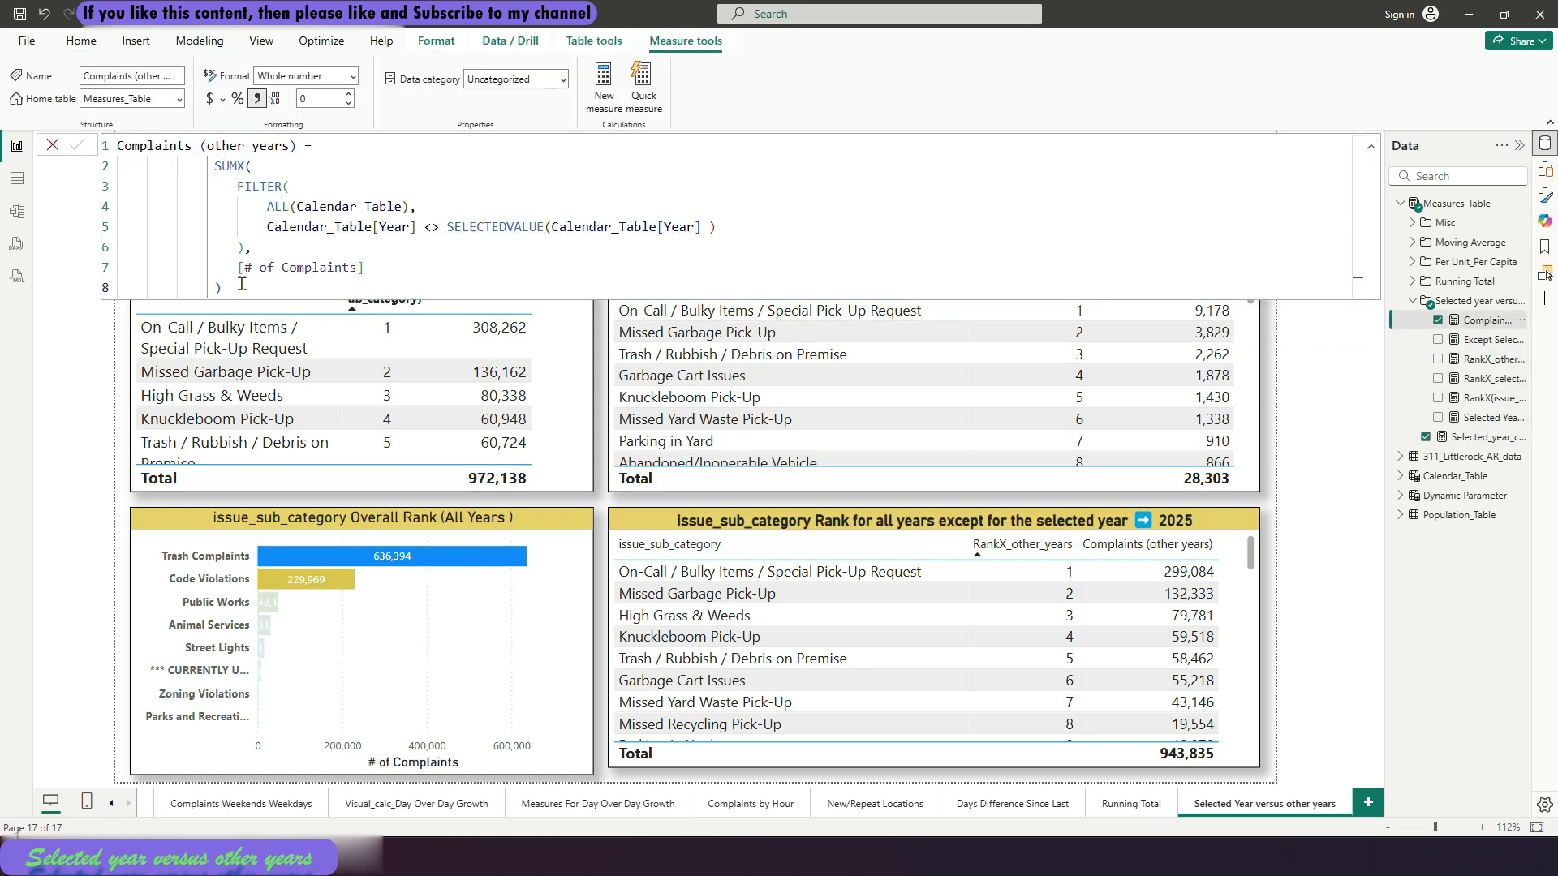
click(51, 147)
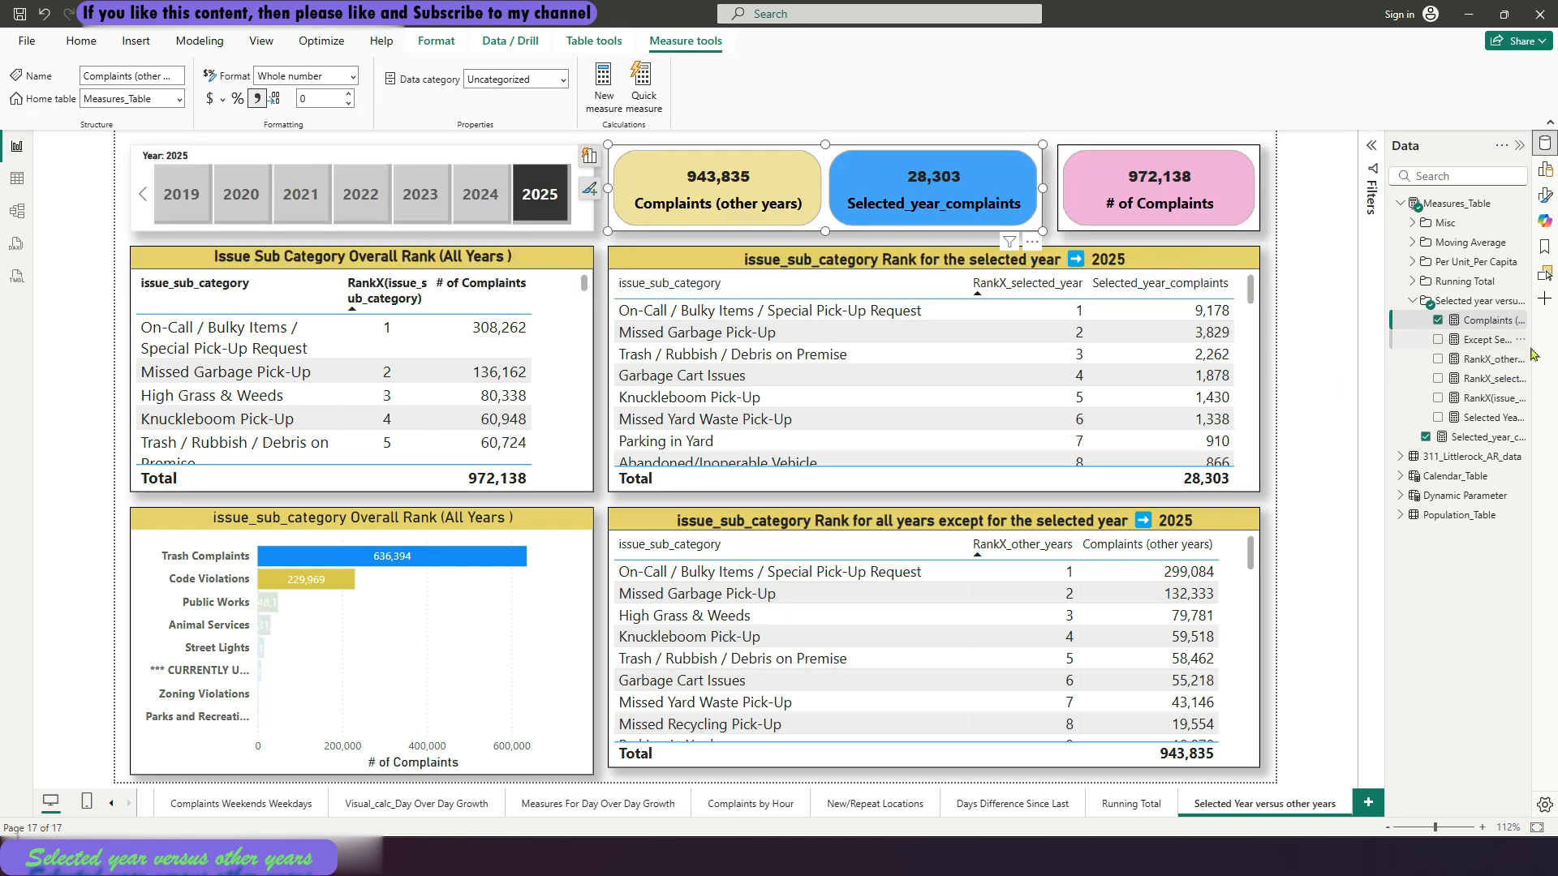
click(1498, 402)
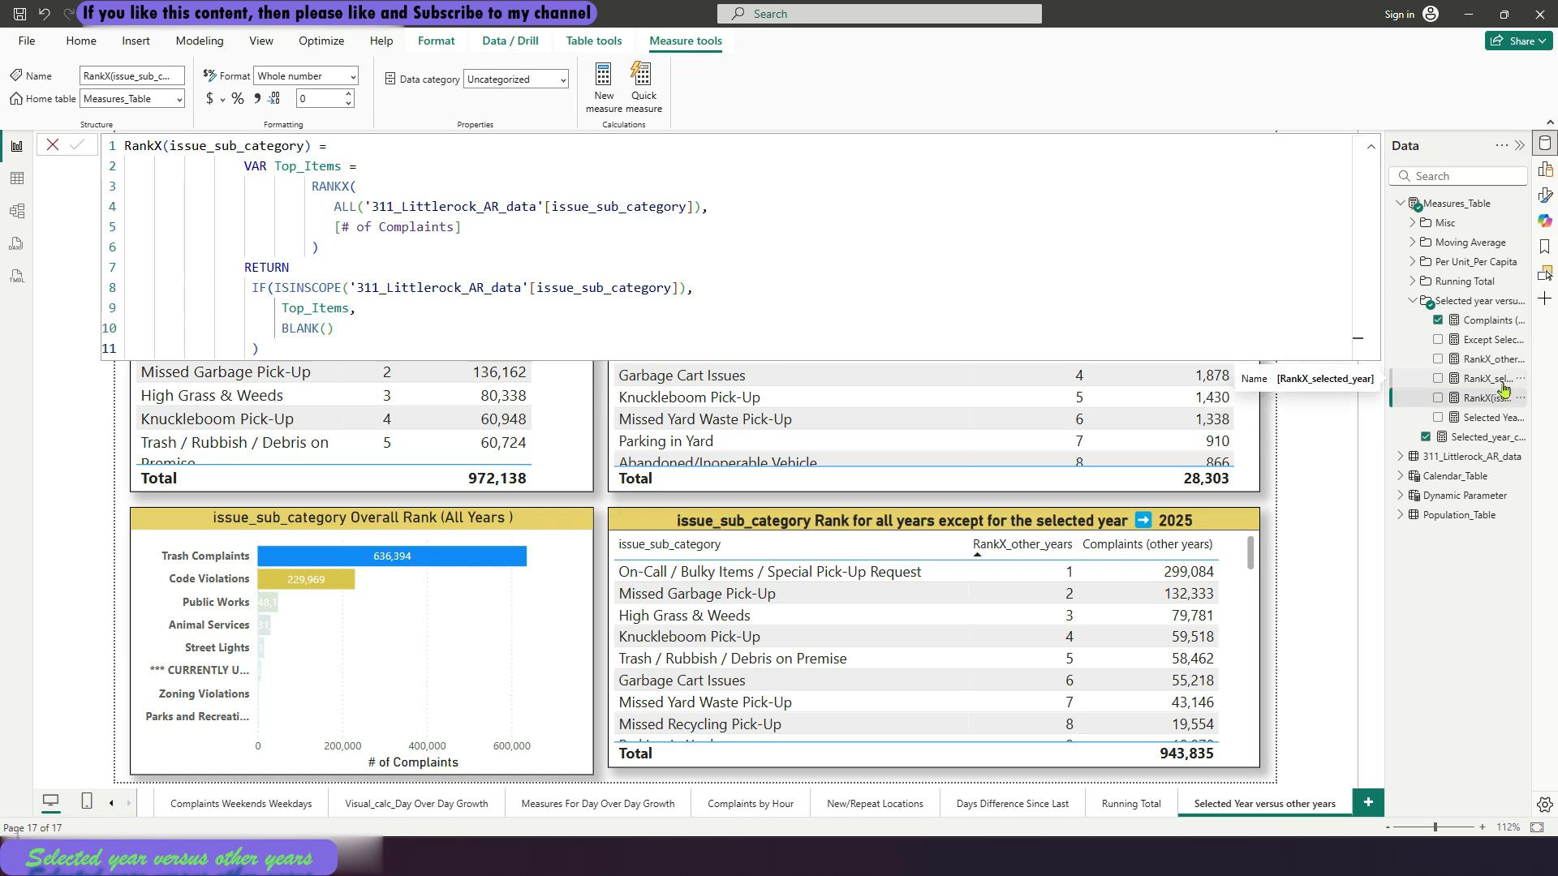
click(1500, 380)
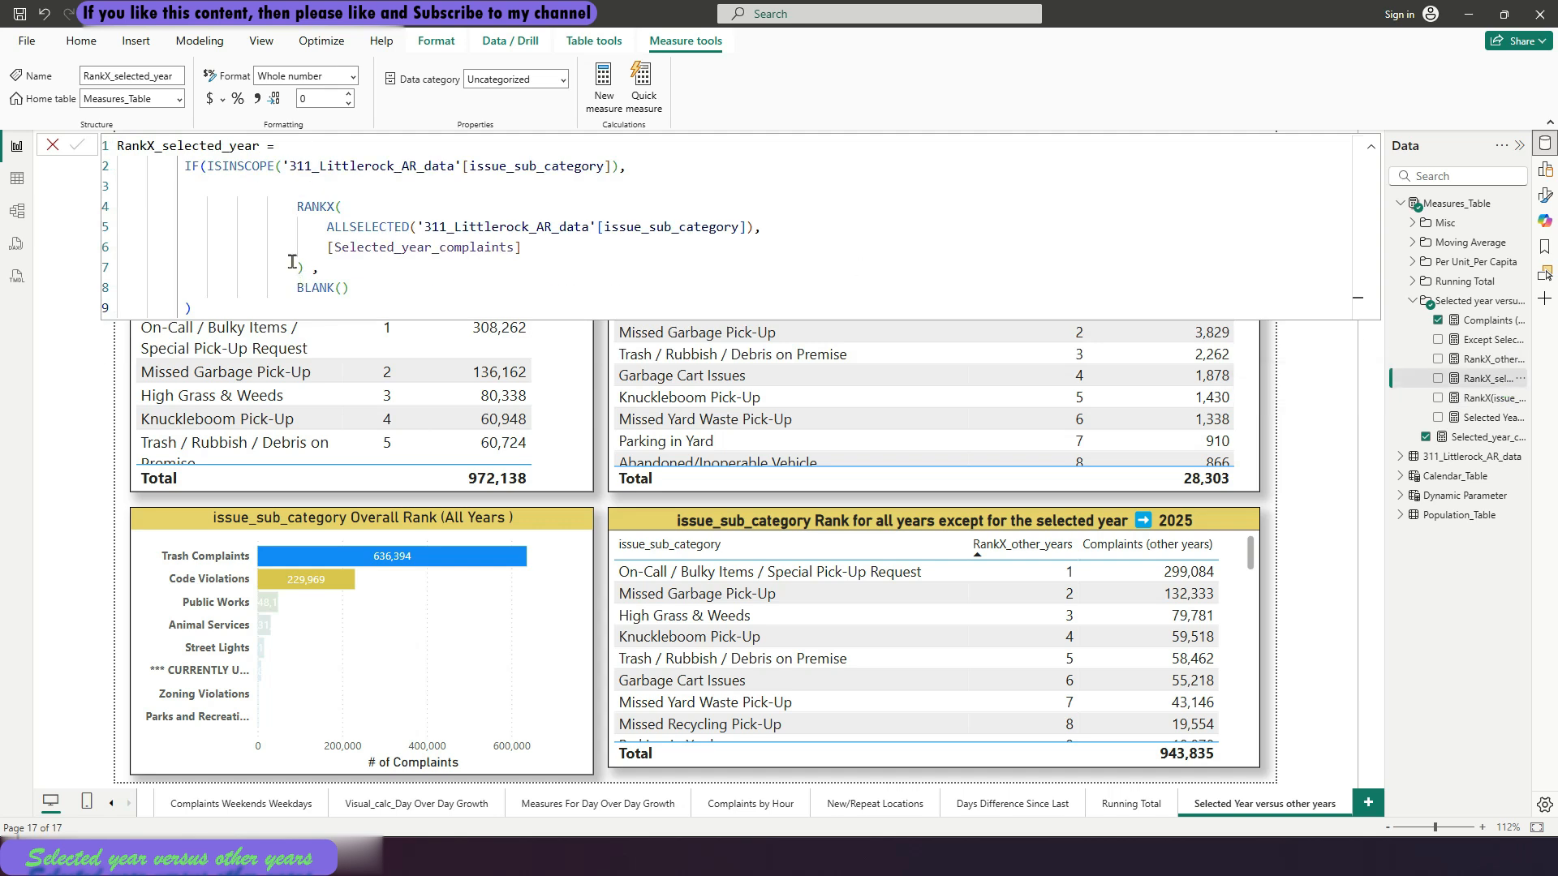
drag(294, 202, 309, 267)
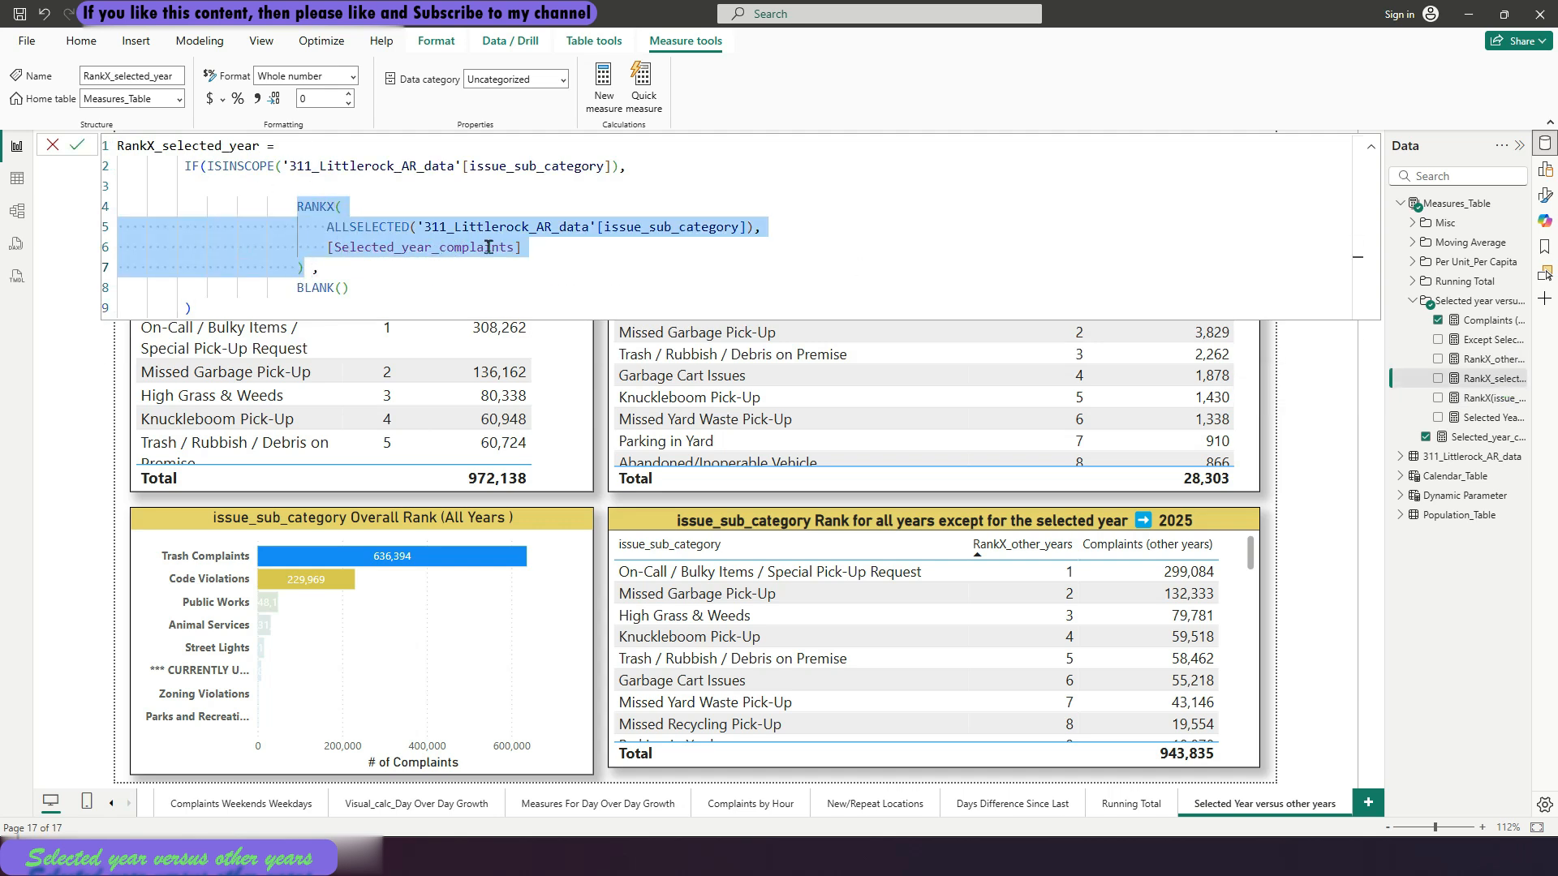
click(1486, 424)
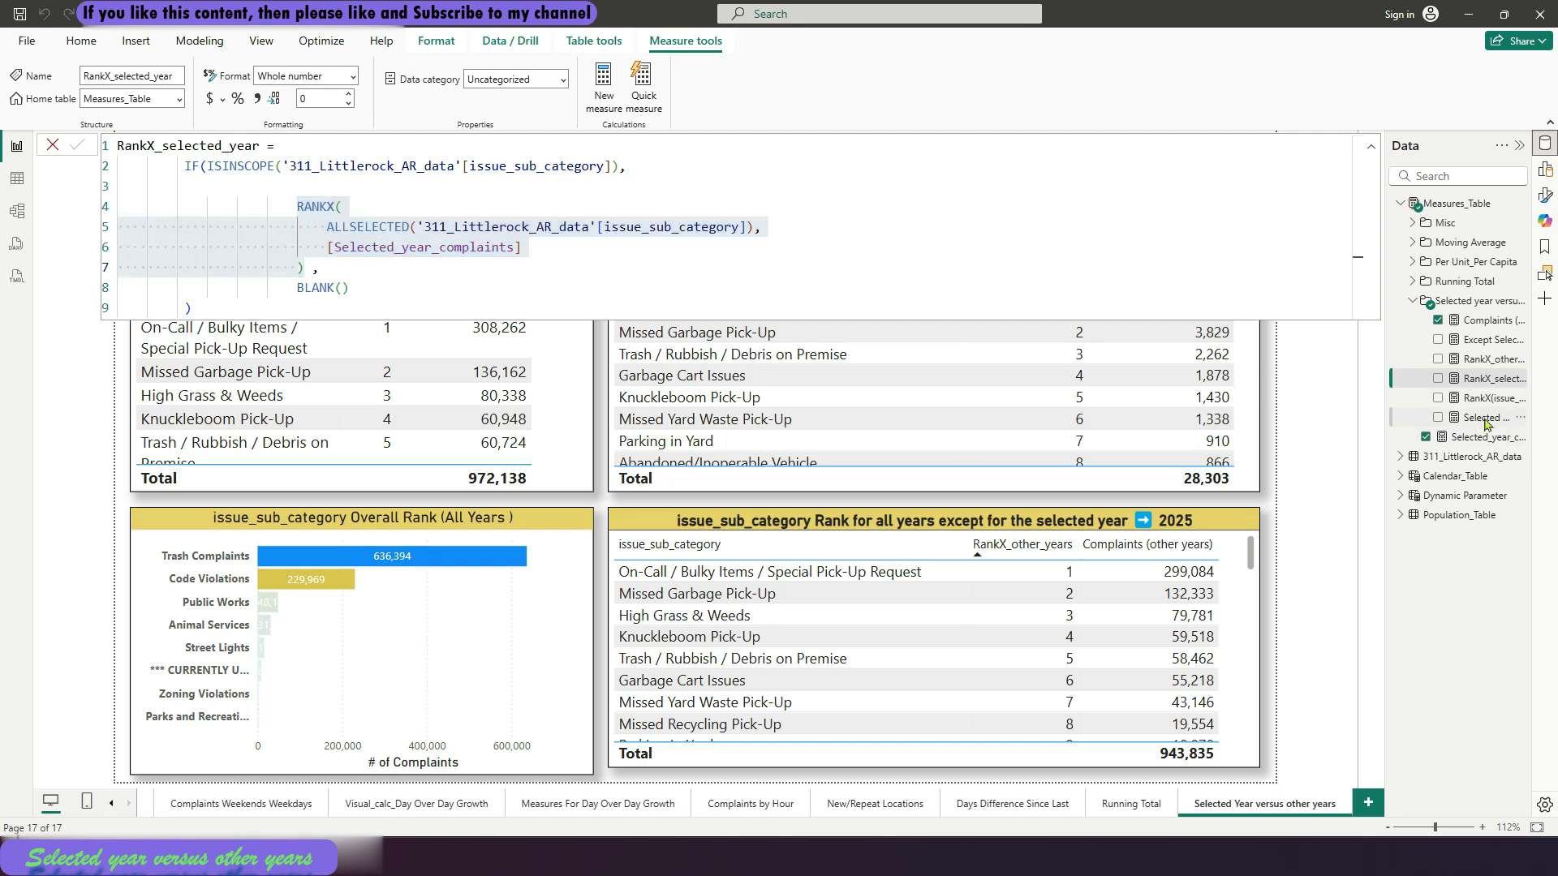
click(55, 147)
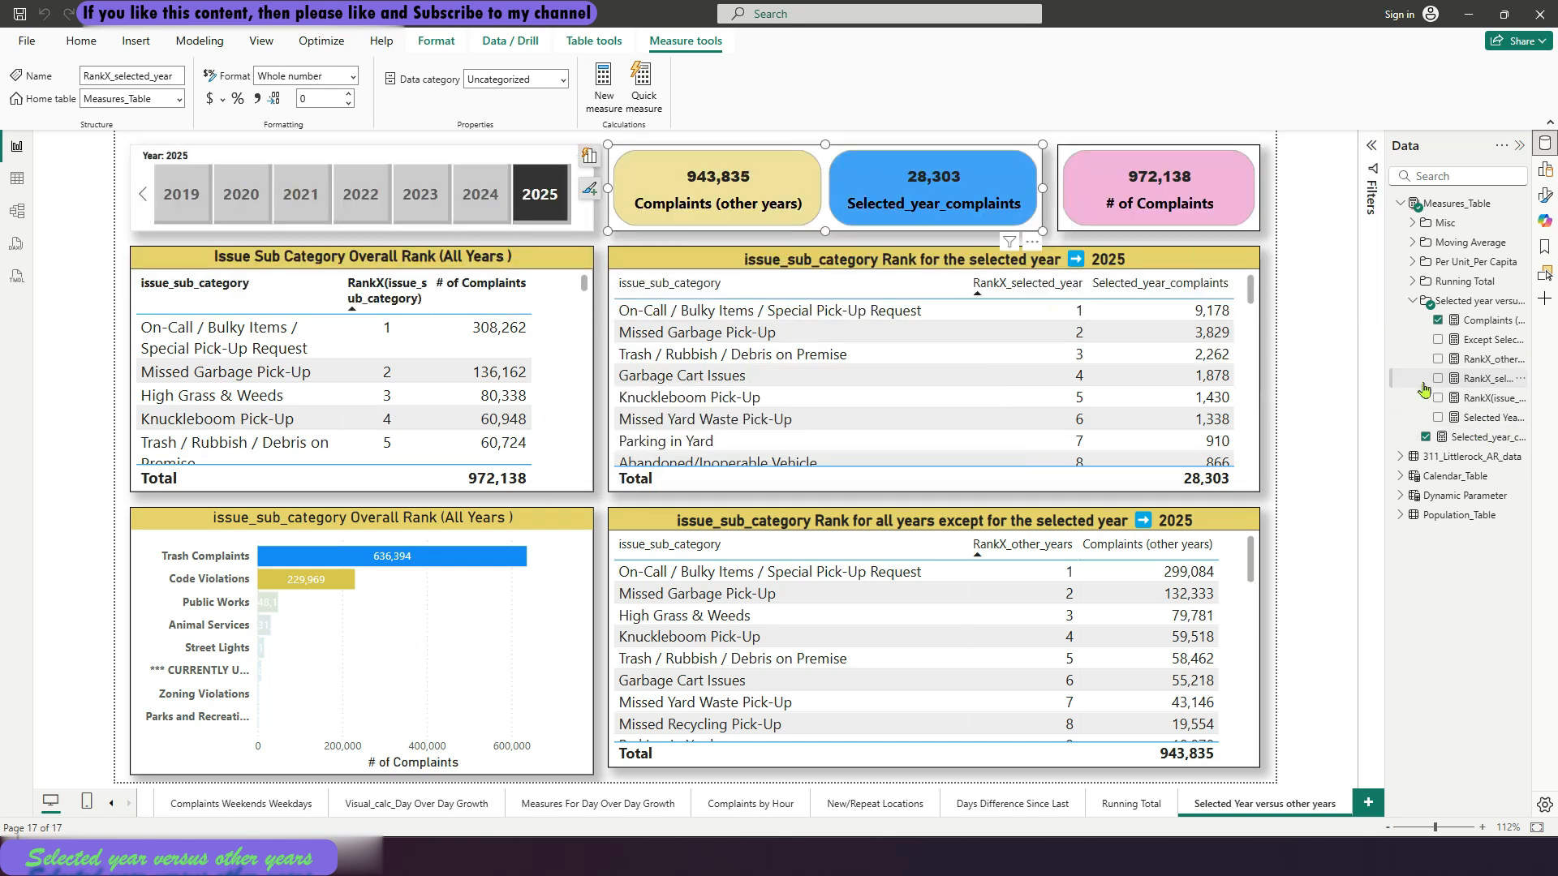
Review the DAX formulas of the Selected Year CF title measure and the Selected_year_complaints measure
click(1482, 417)
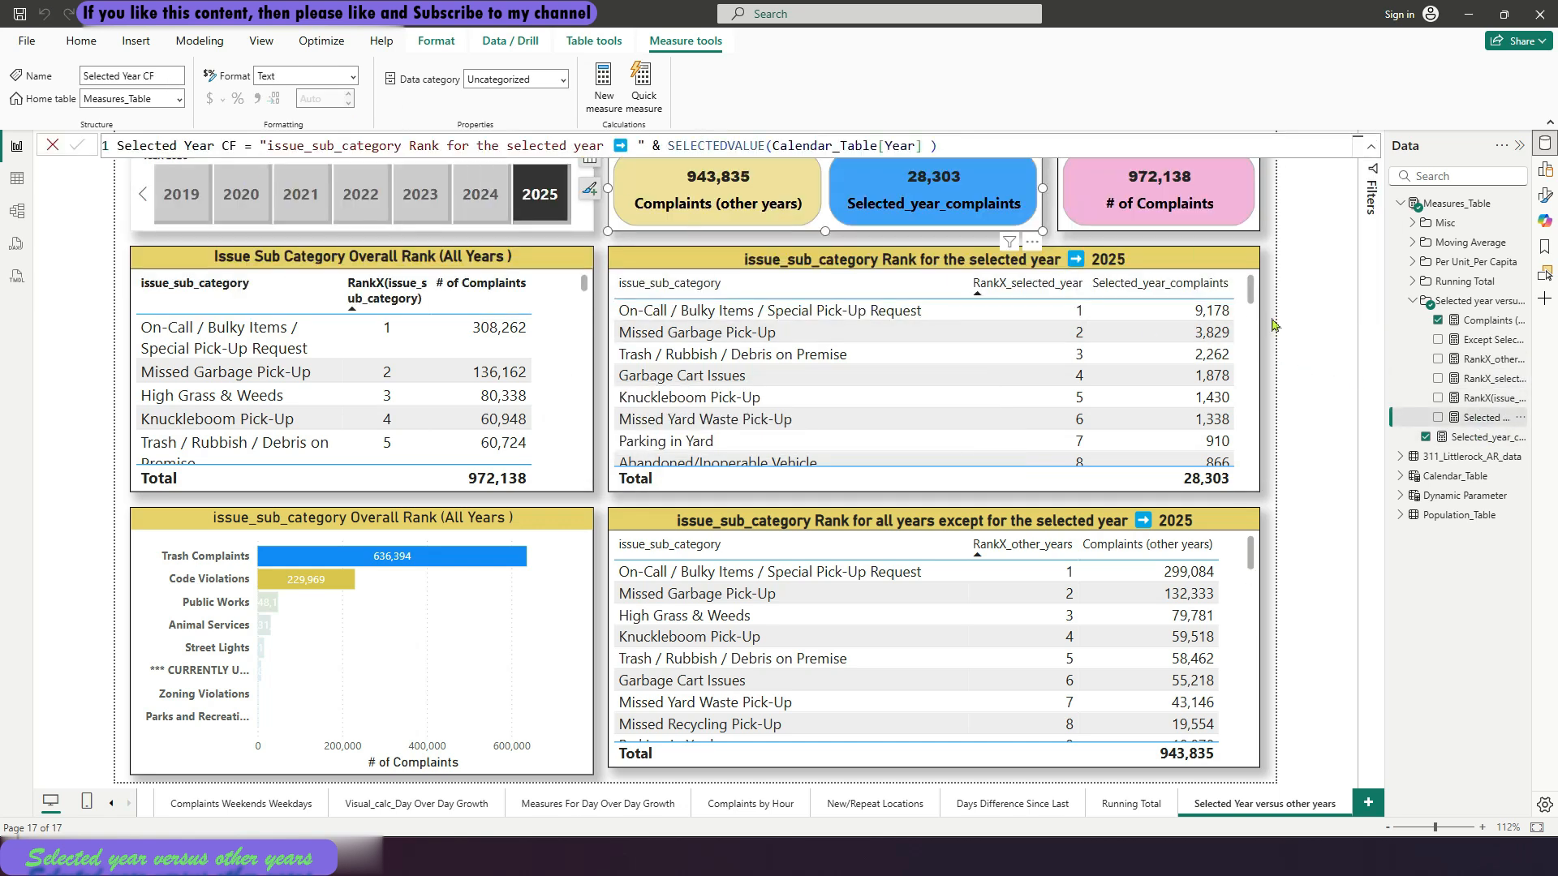
click(1488, 439)
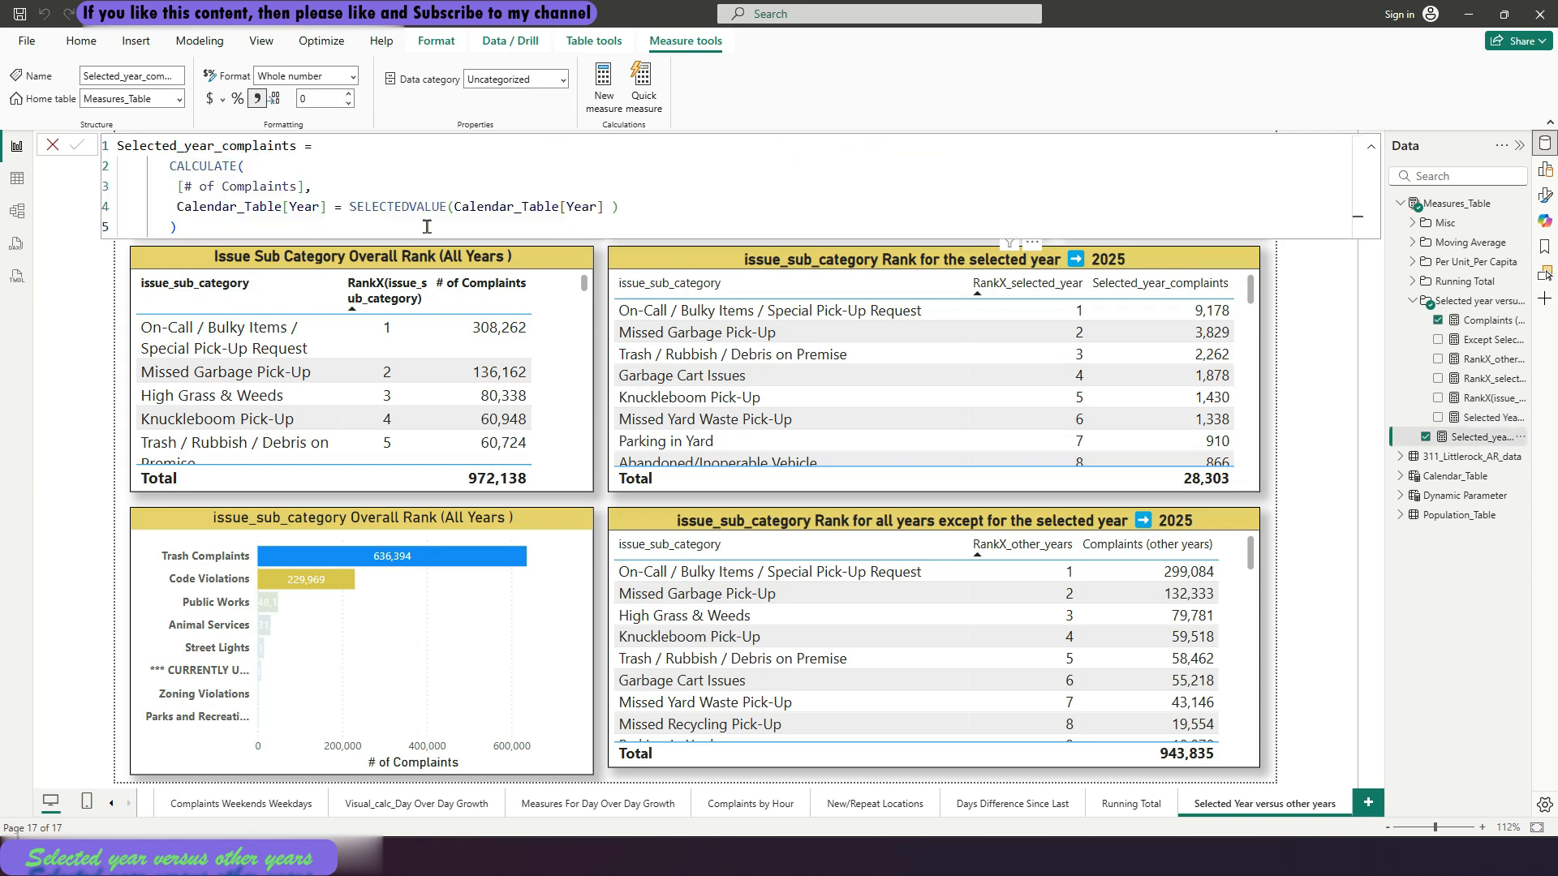
drag(172, 167, 624, 216)
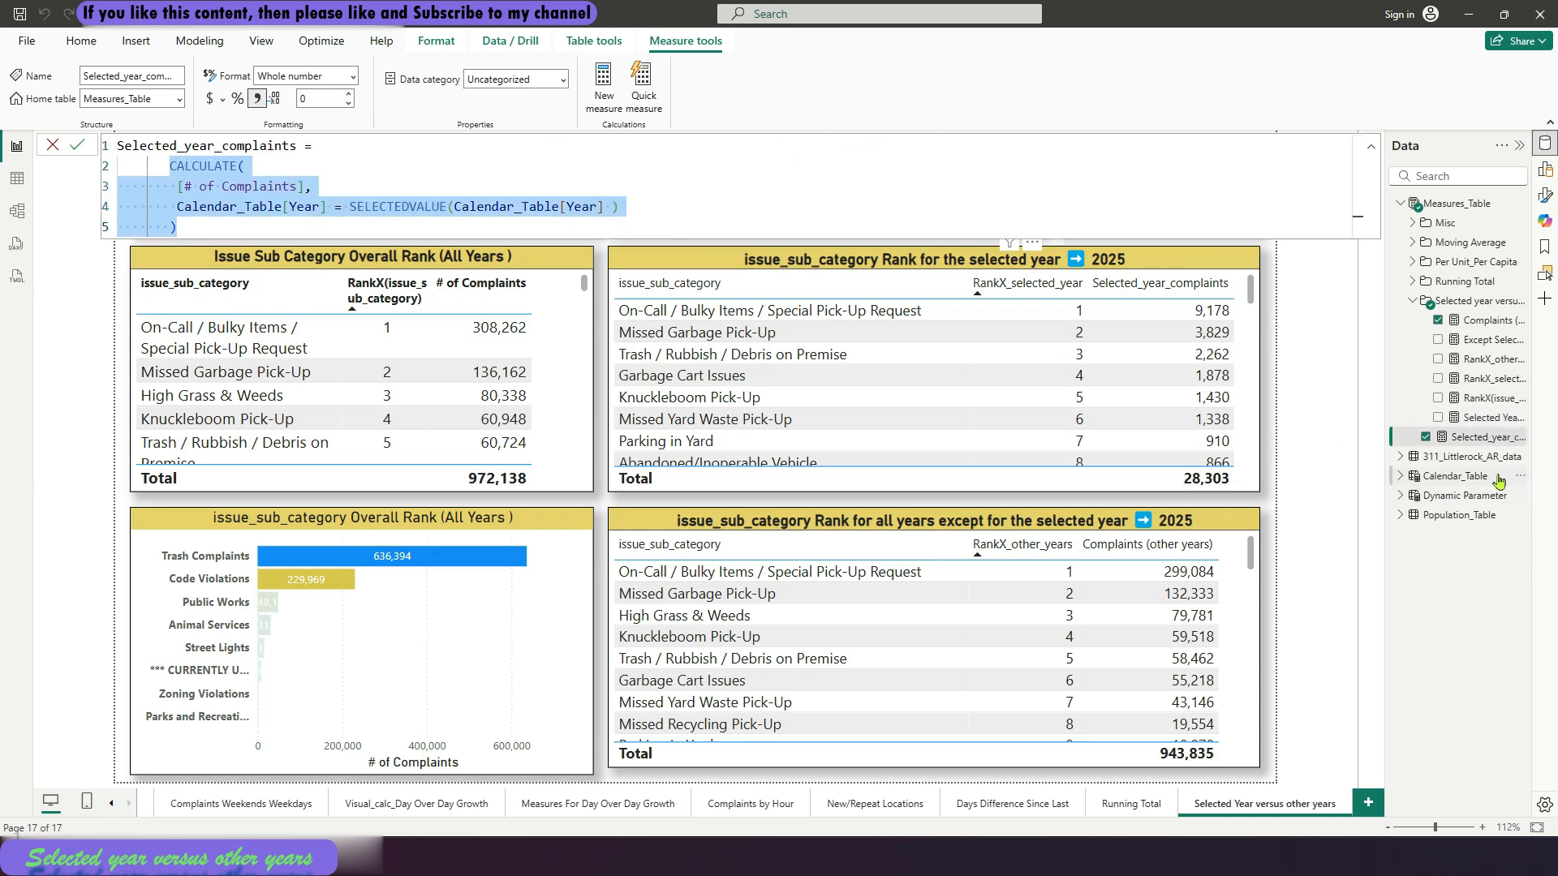
click(1502, 420)
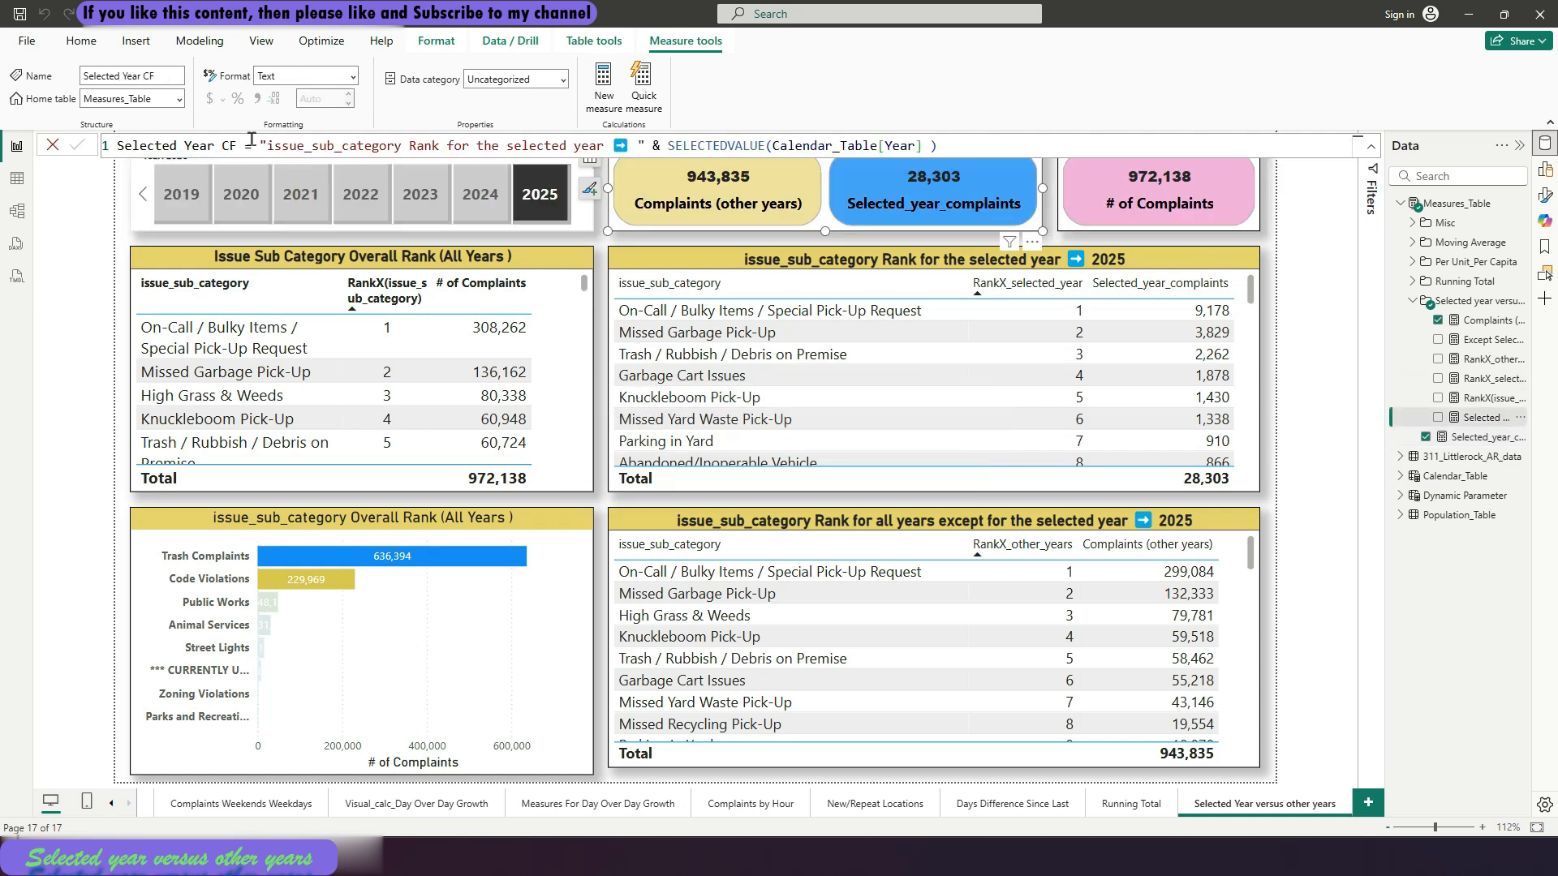
drag(262, 142, 939, 144)
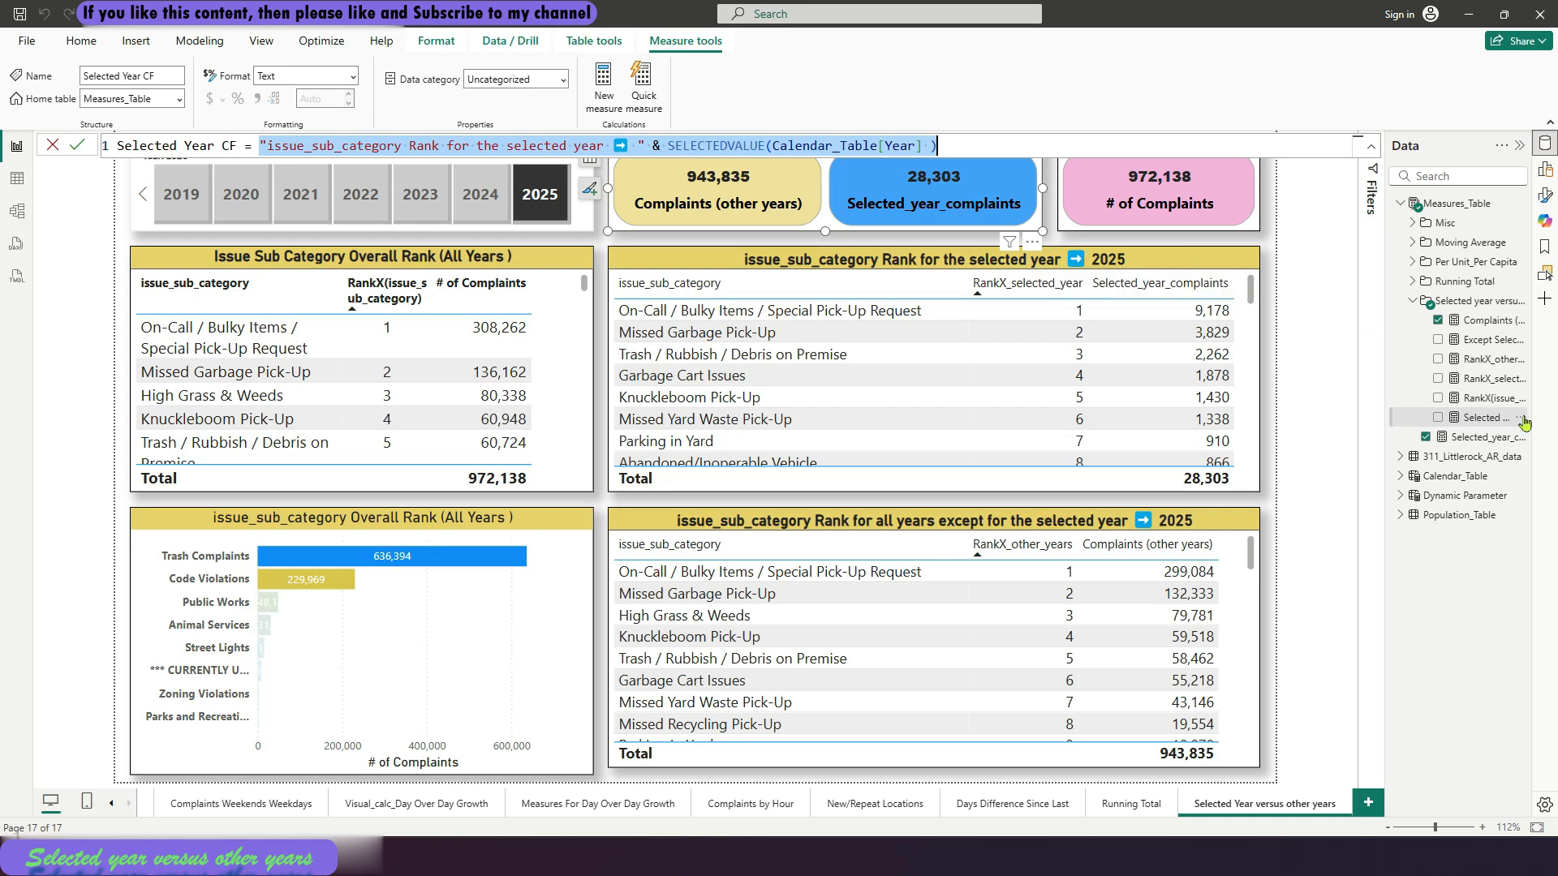
Review the Except Selected Year CF and RankX_other_years formulas, then close the formula without changes and clear the visual selection
click(1492, 339)
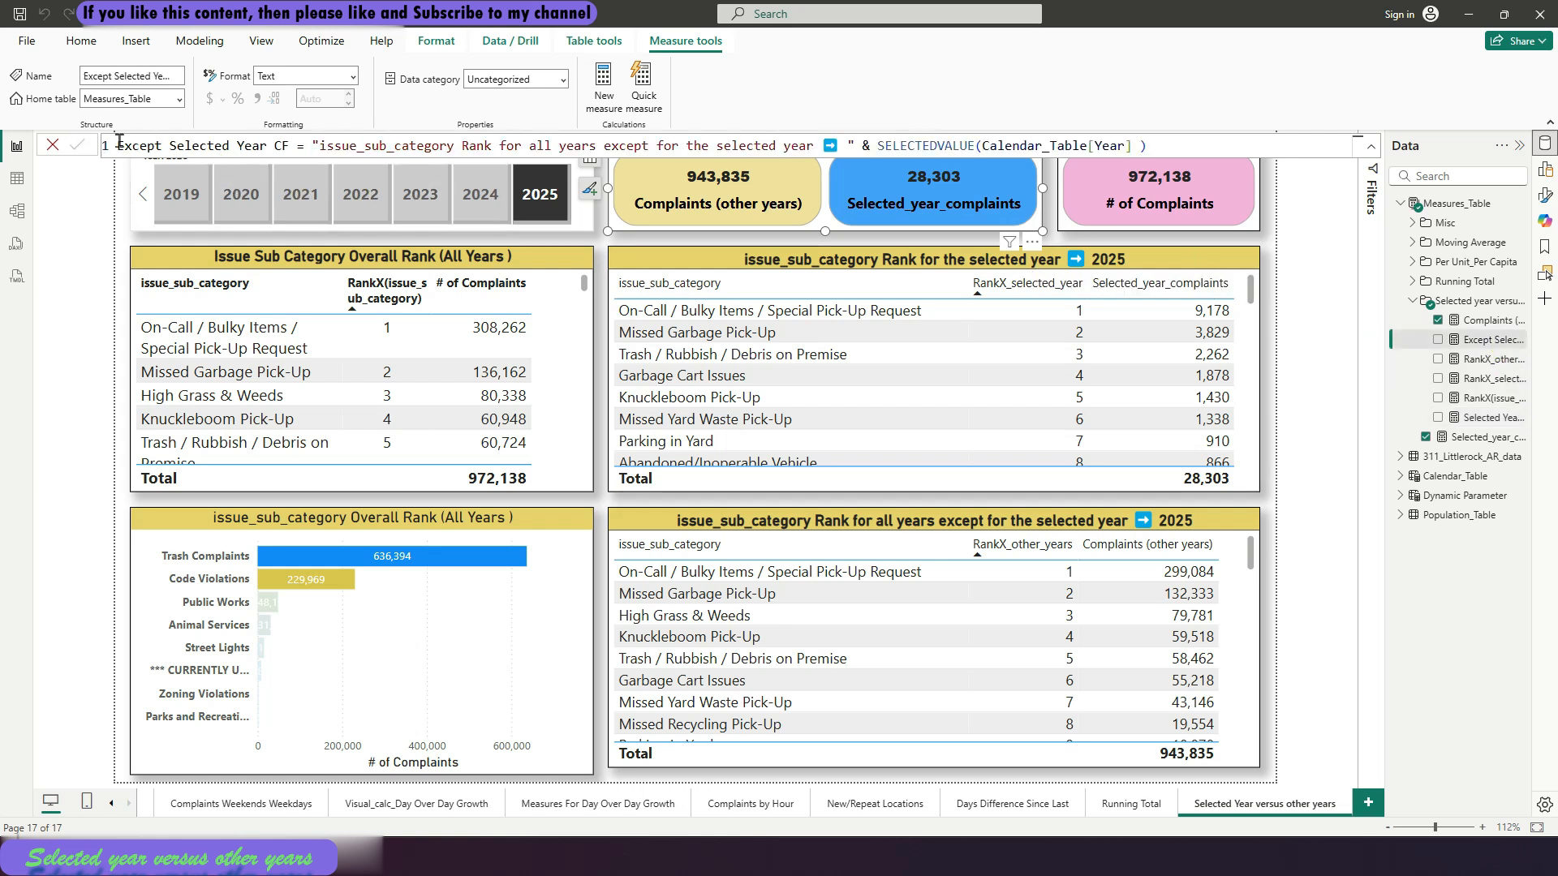
drag(119, 143, 1145, 136)
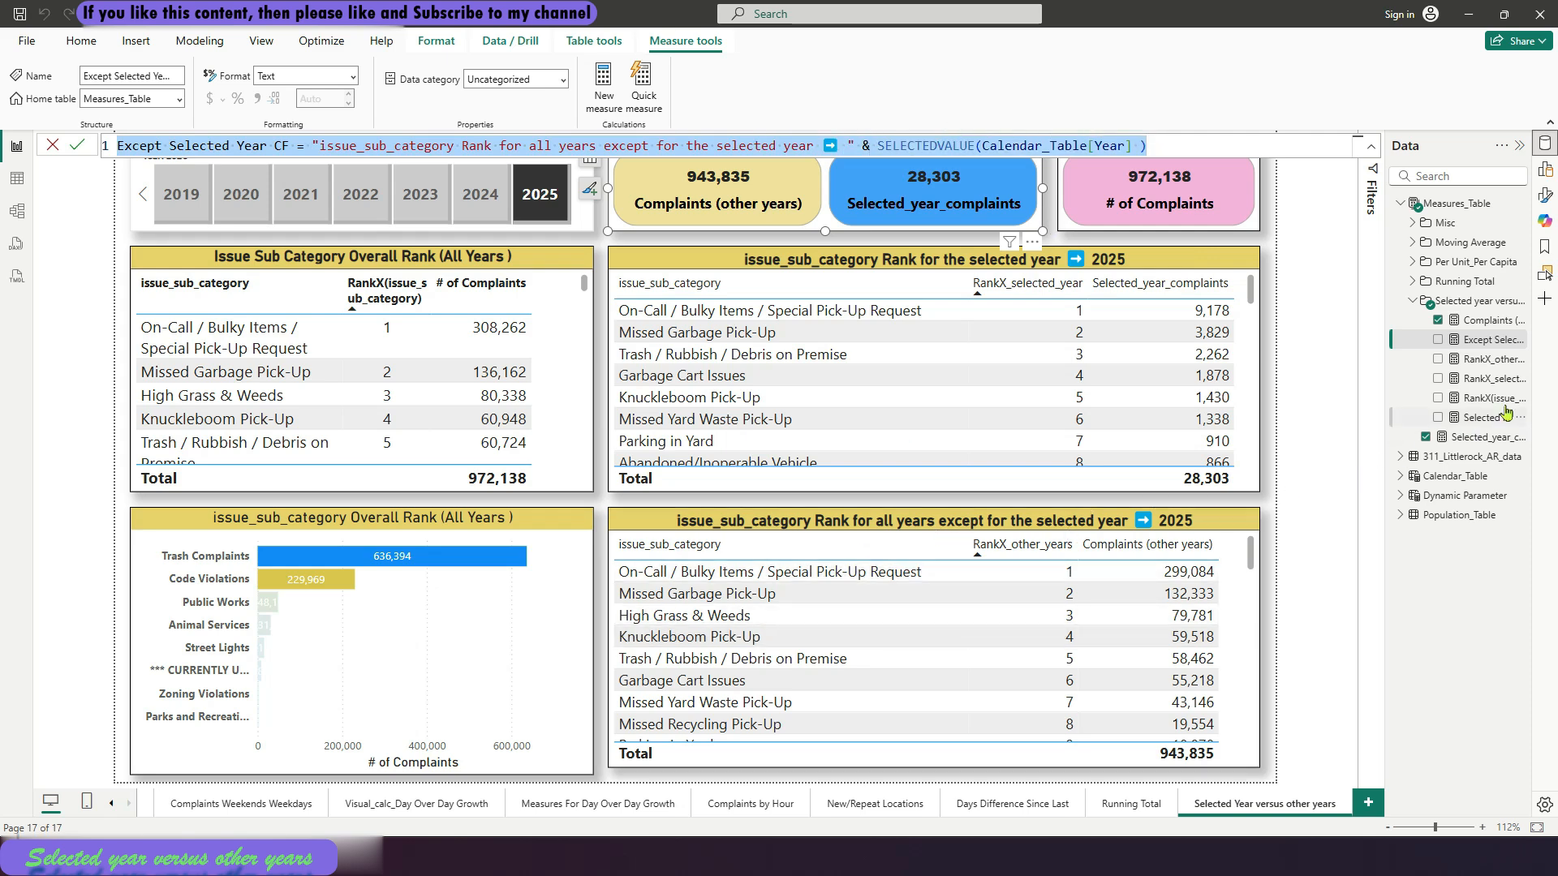
click(1499, 361)
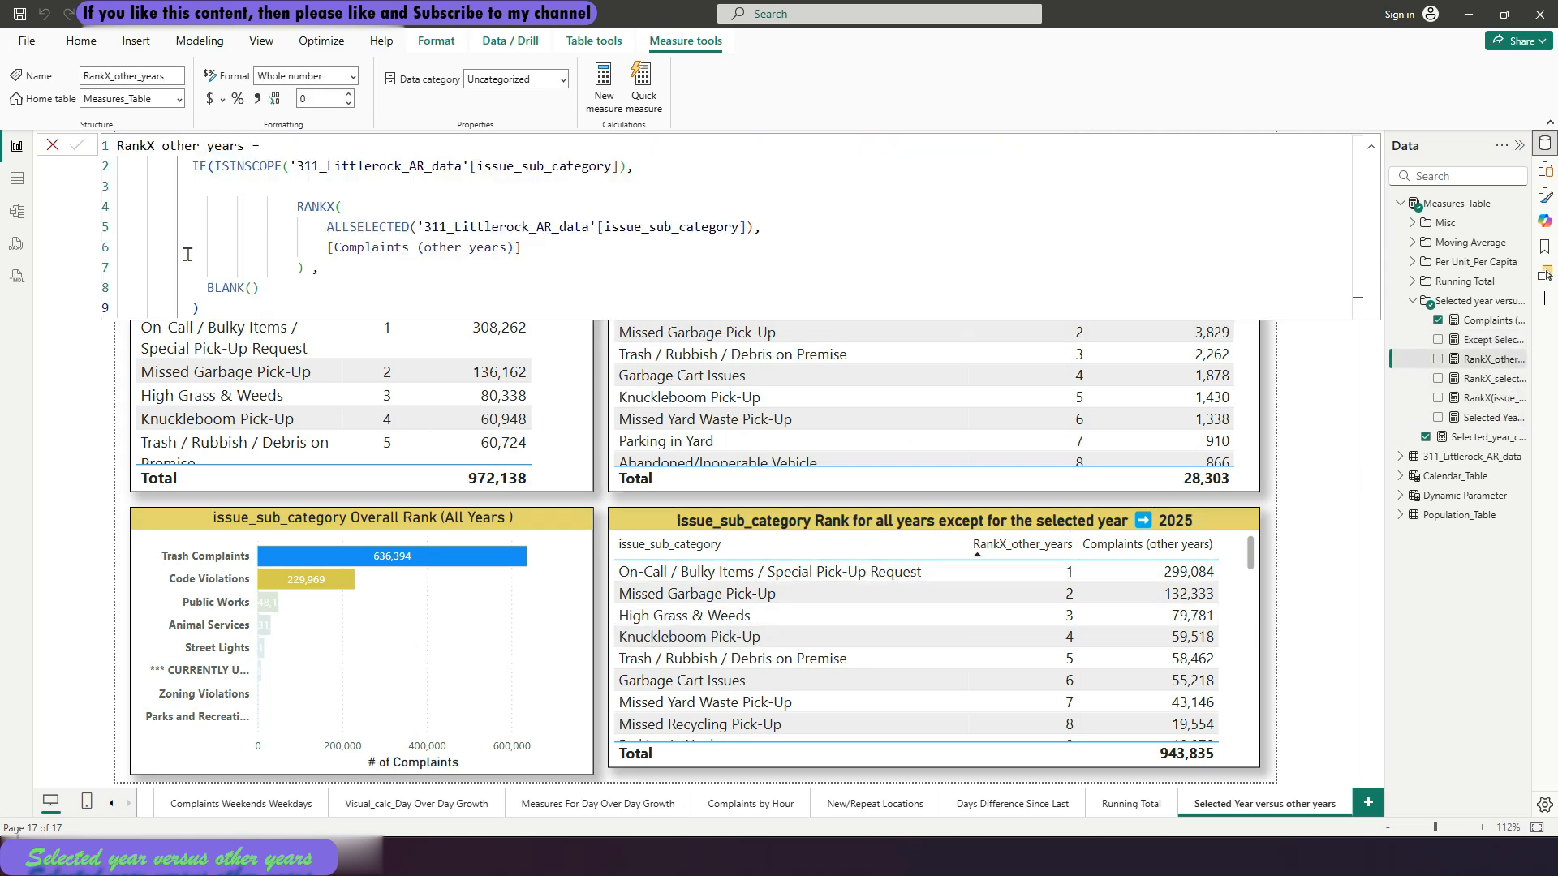
drag(294, 203, 305, 267)
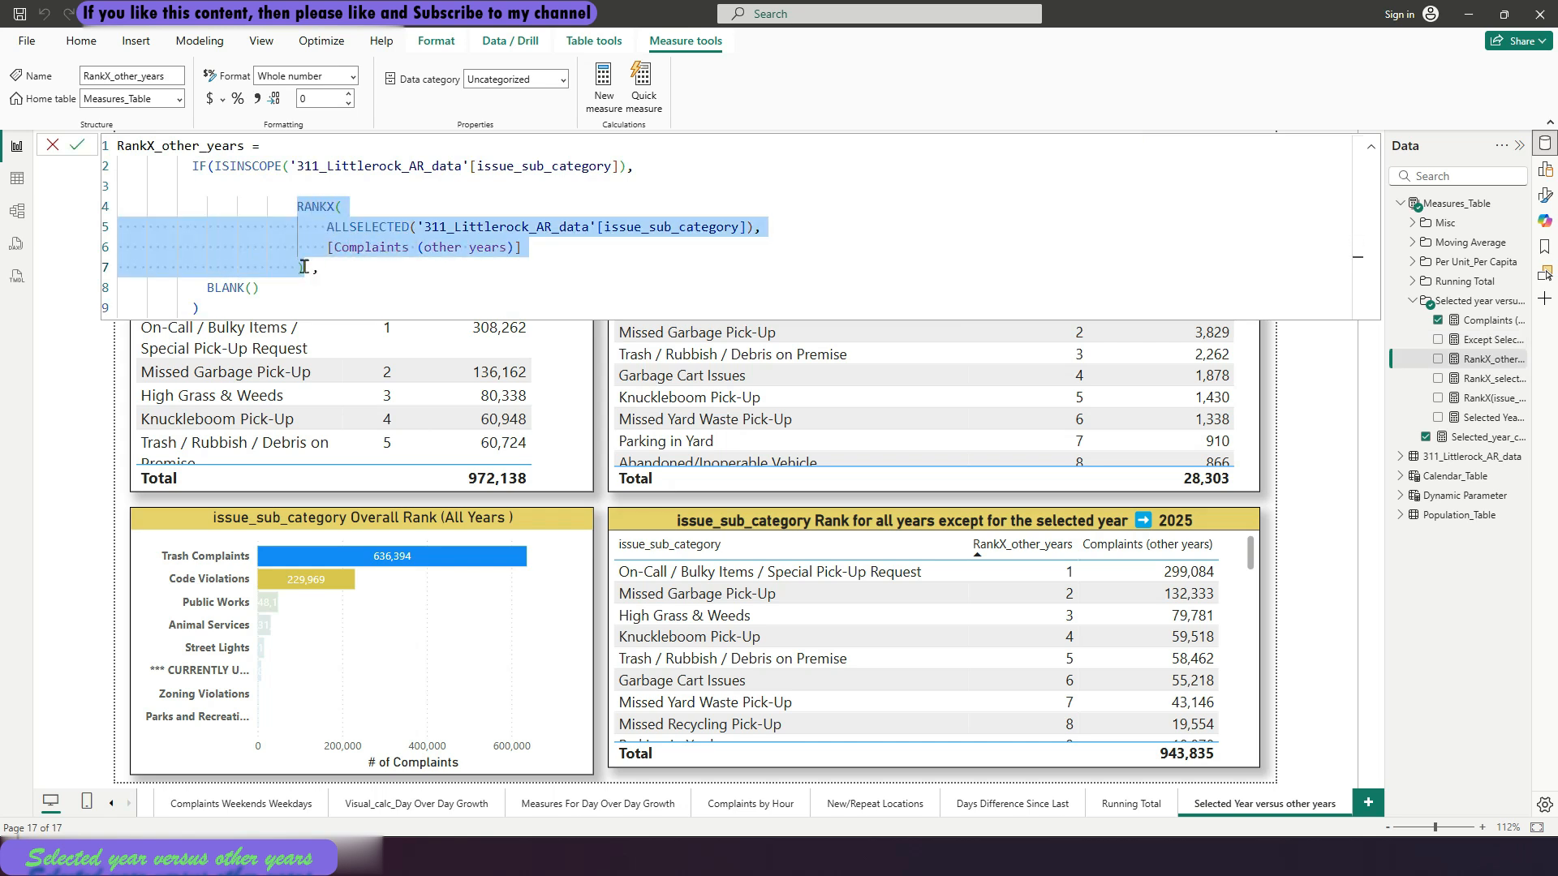
click(52, 148)
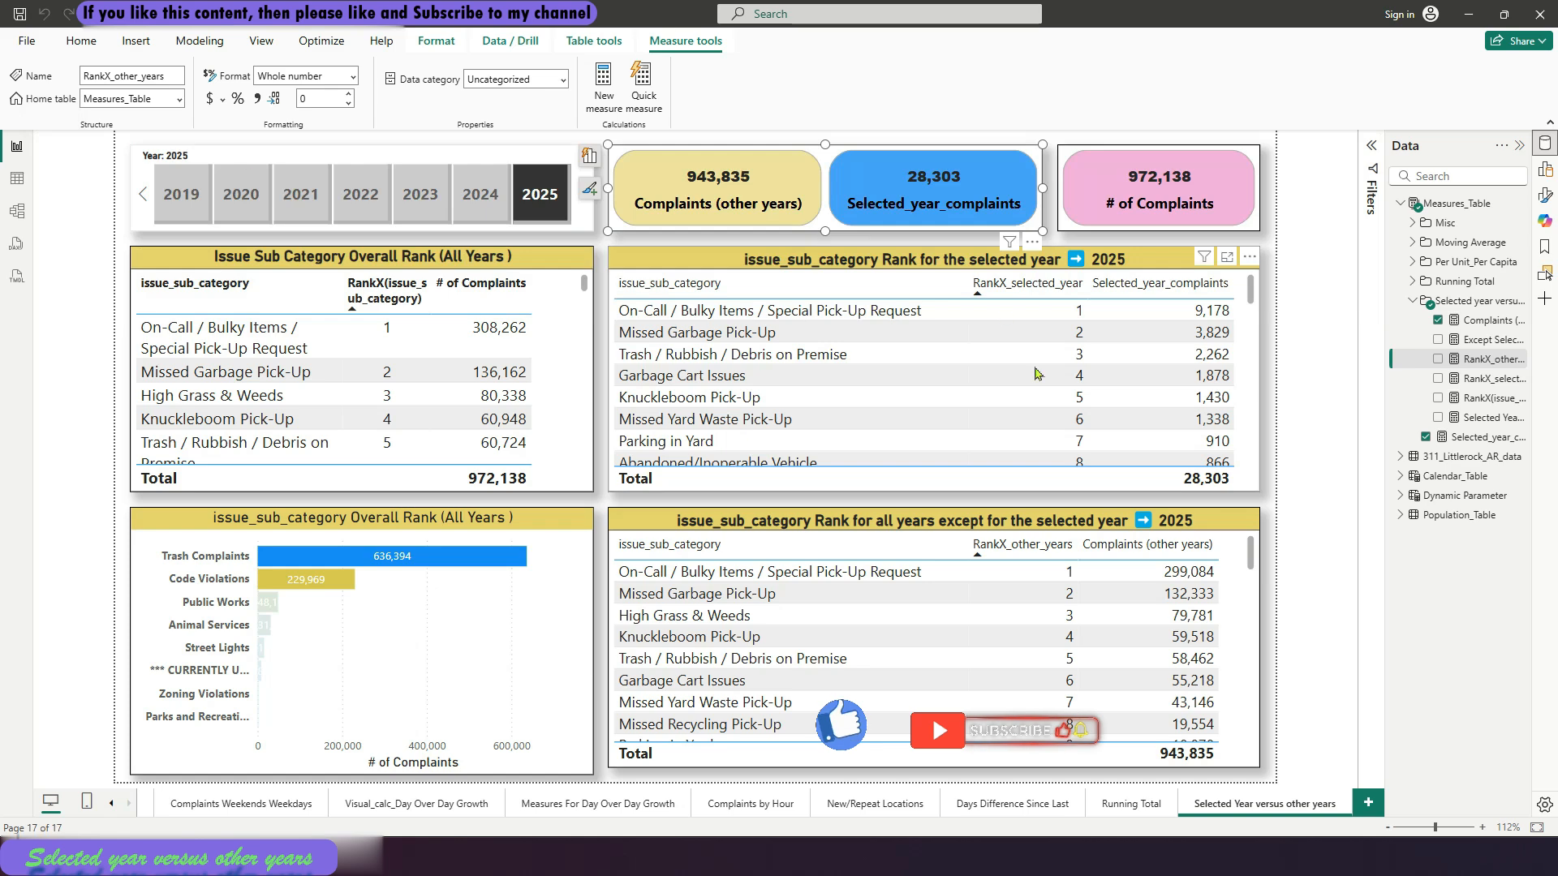
click(1263, 506)
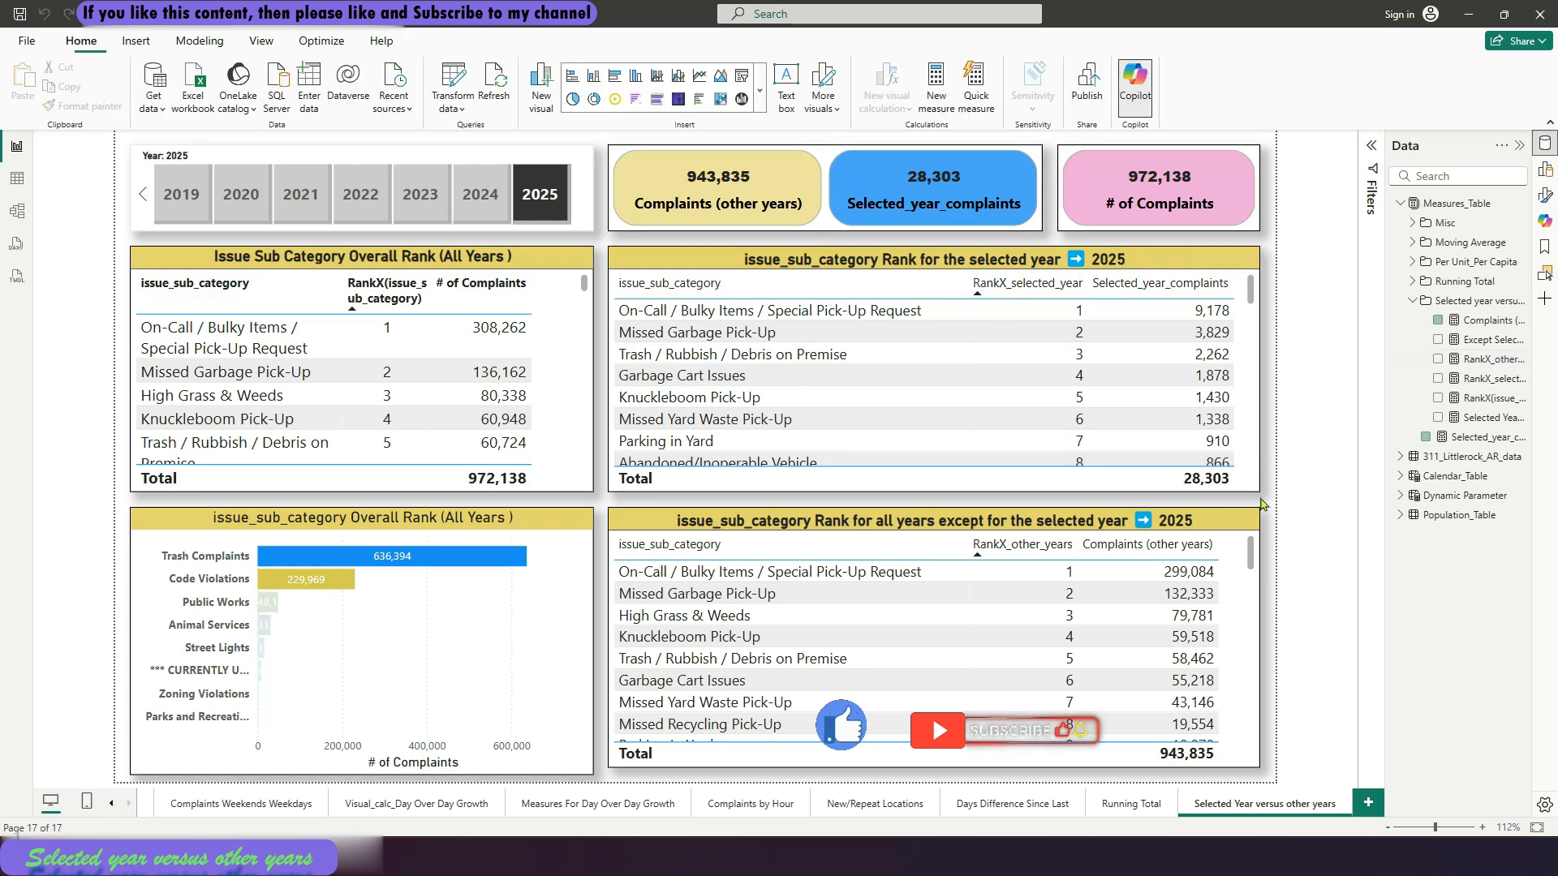
Check which measures feed the card showing Complaints (other years) and Selected_year_complaints
click(658, 170)
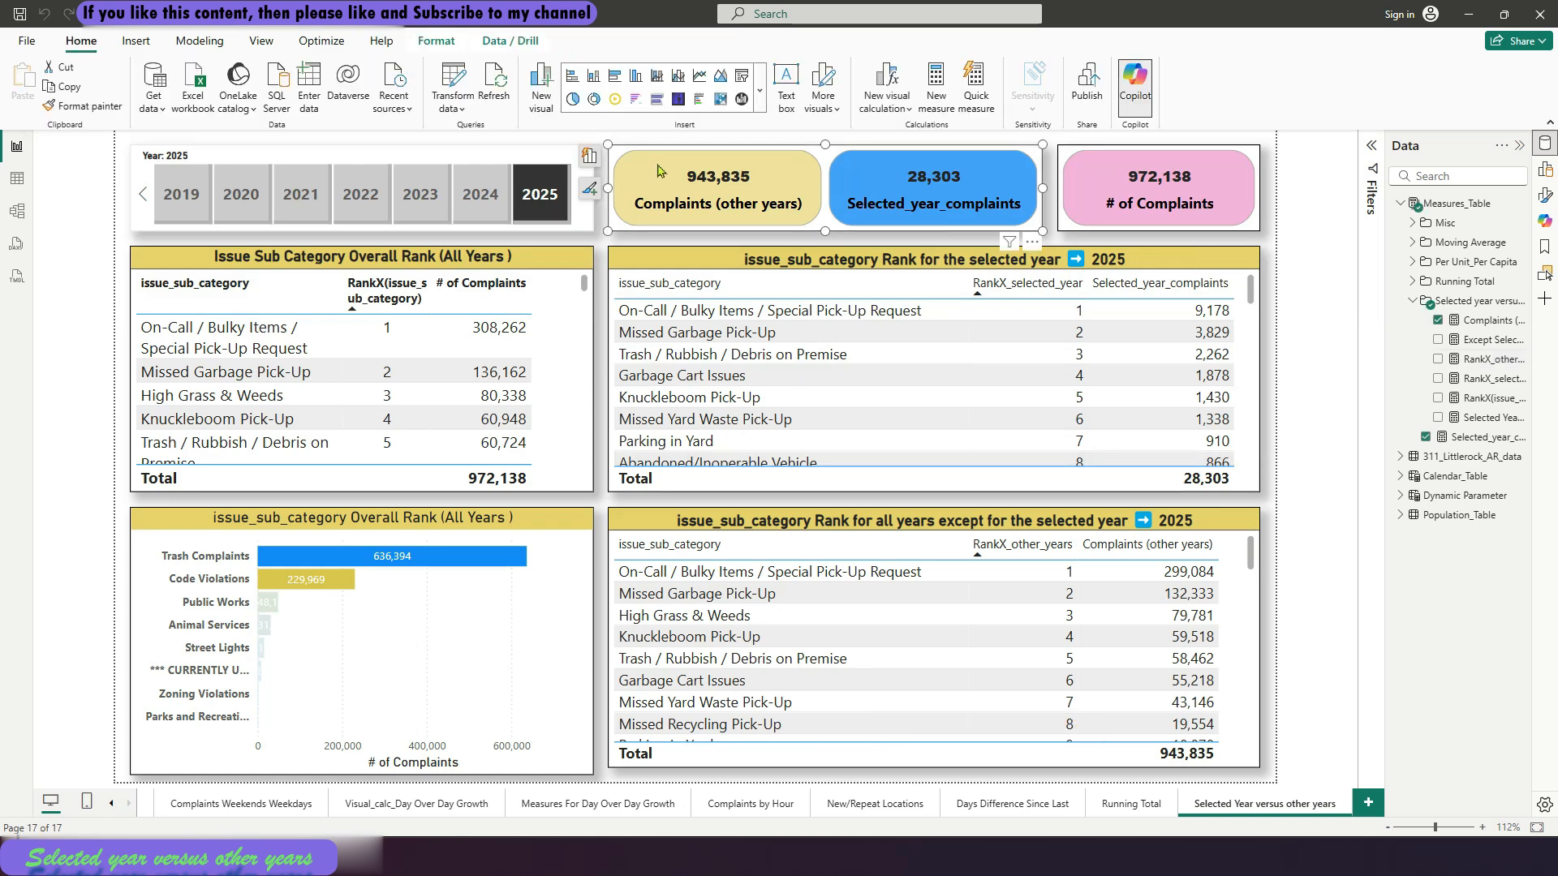
click(588, 158)
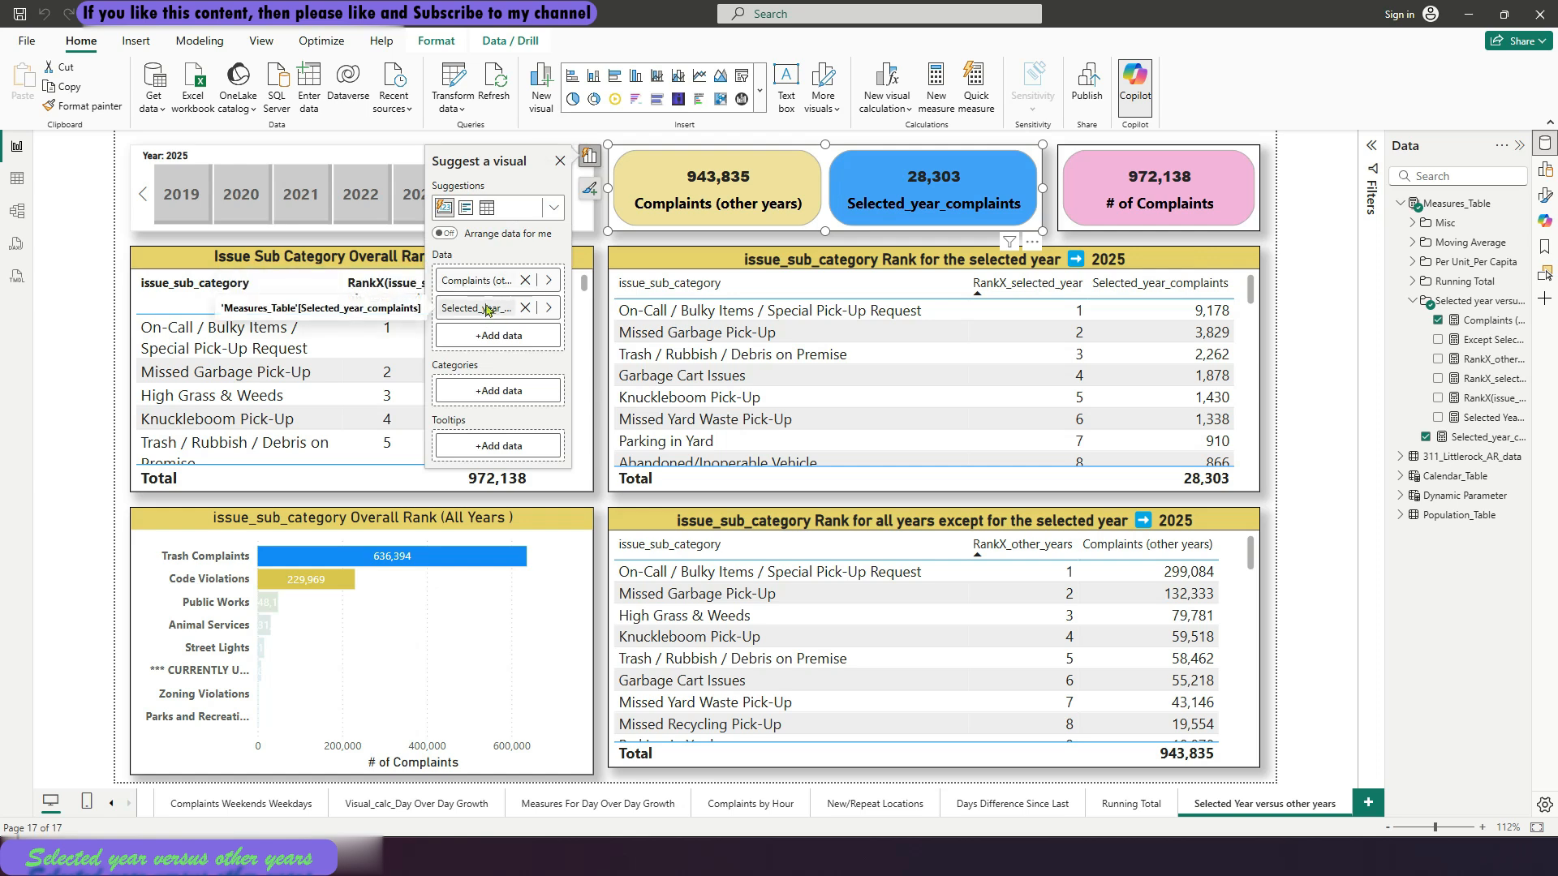
click(560, 161)
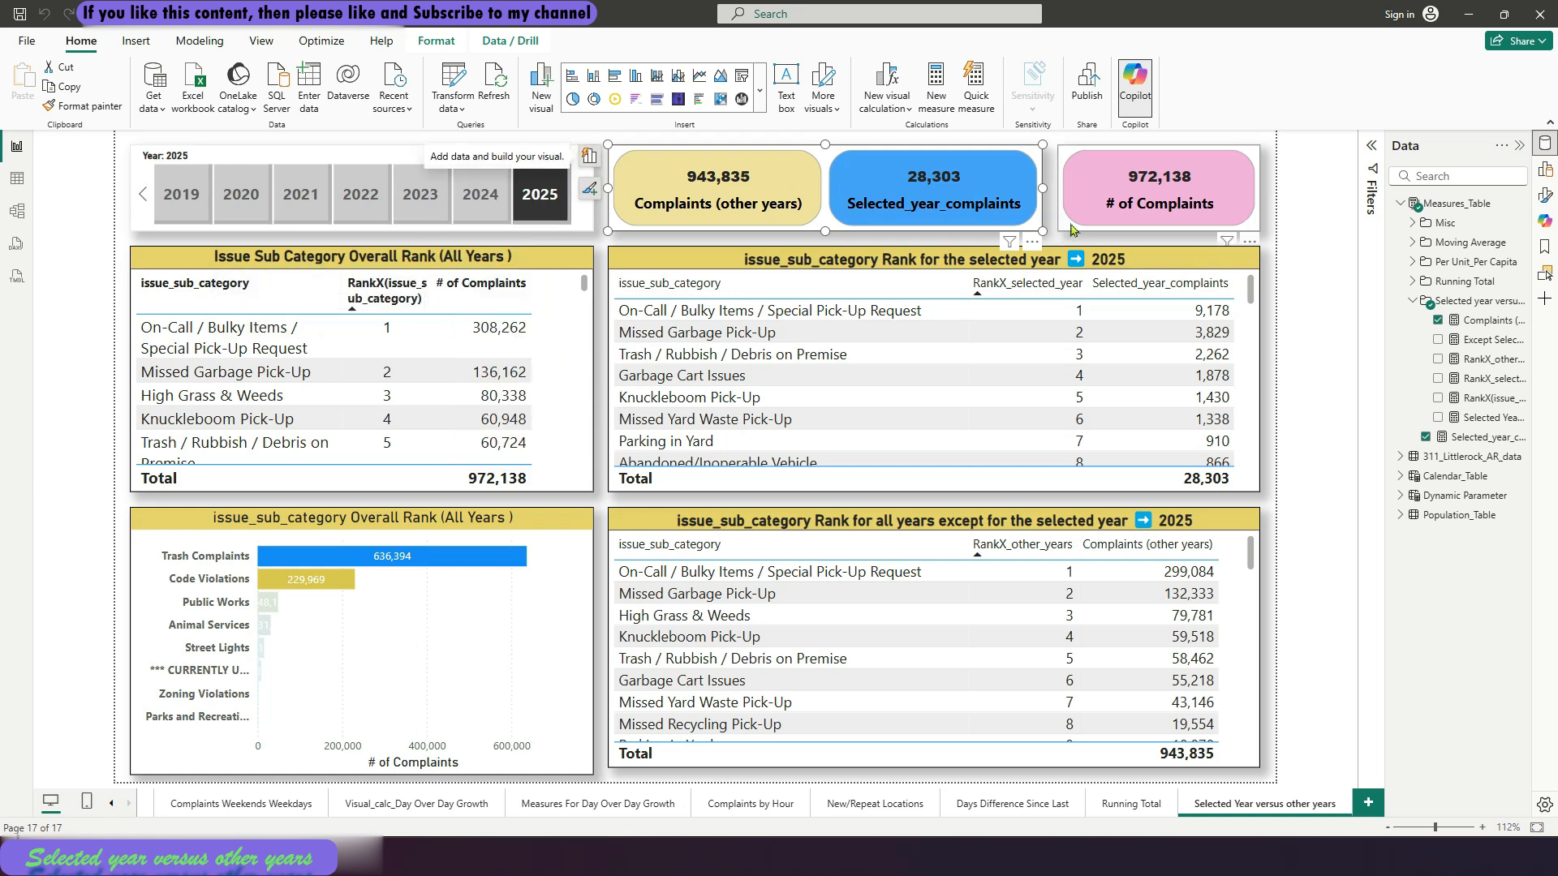
click(1139, 213)
Check the column fields behind the selected-year rank table and the rank table for all other years
click(675, 268)
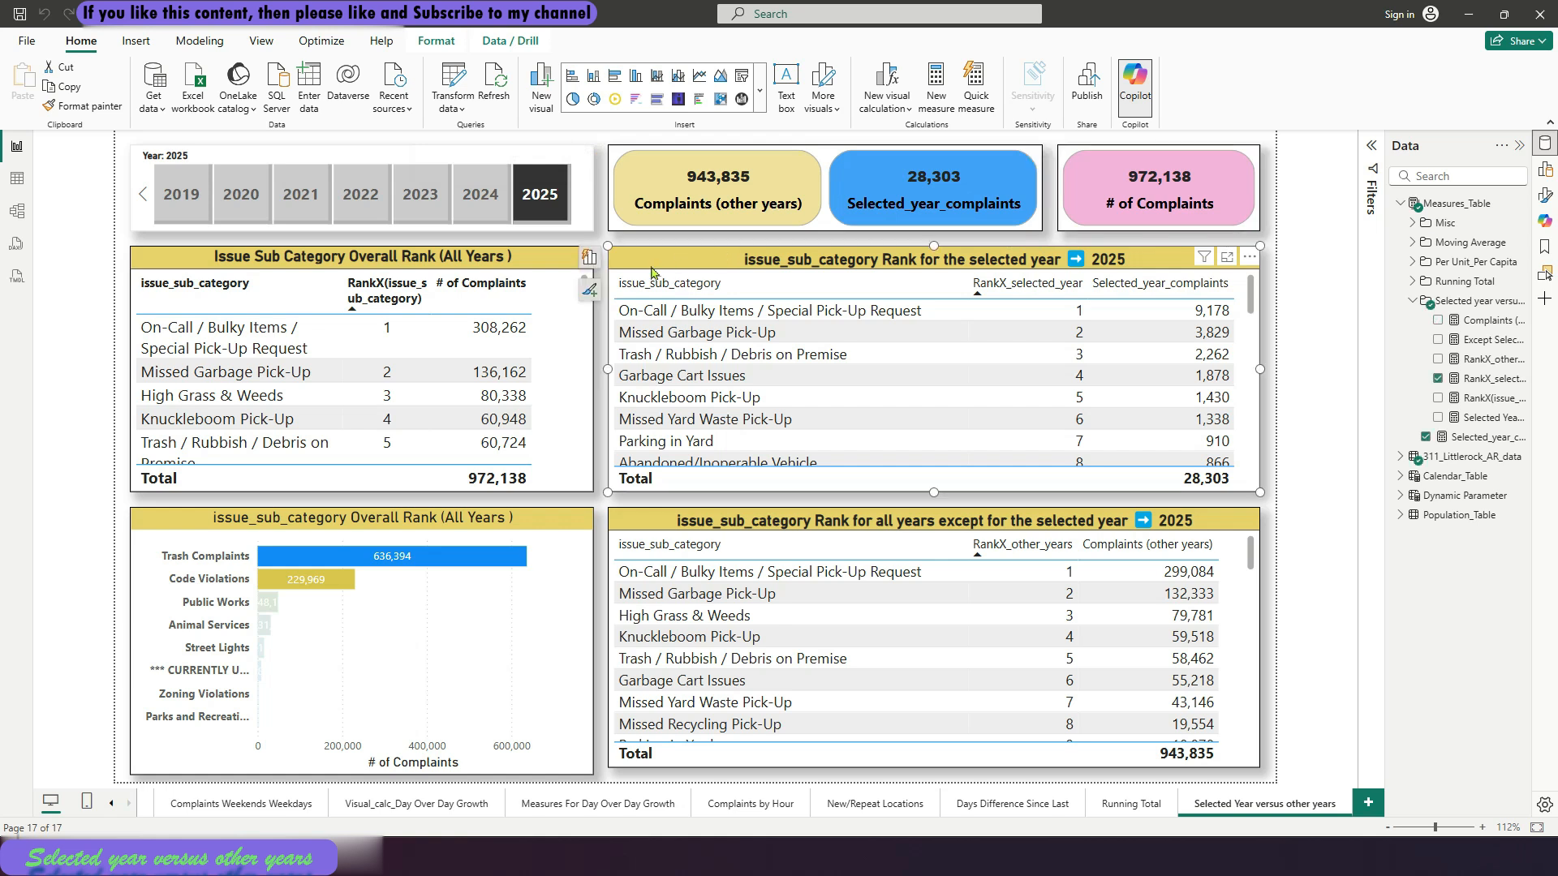
click(587, 260)
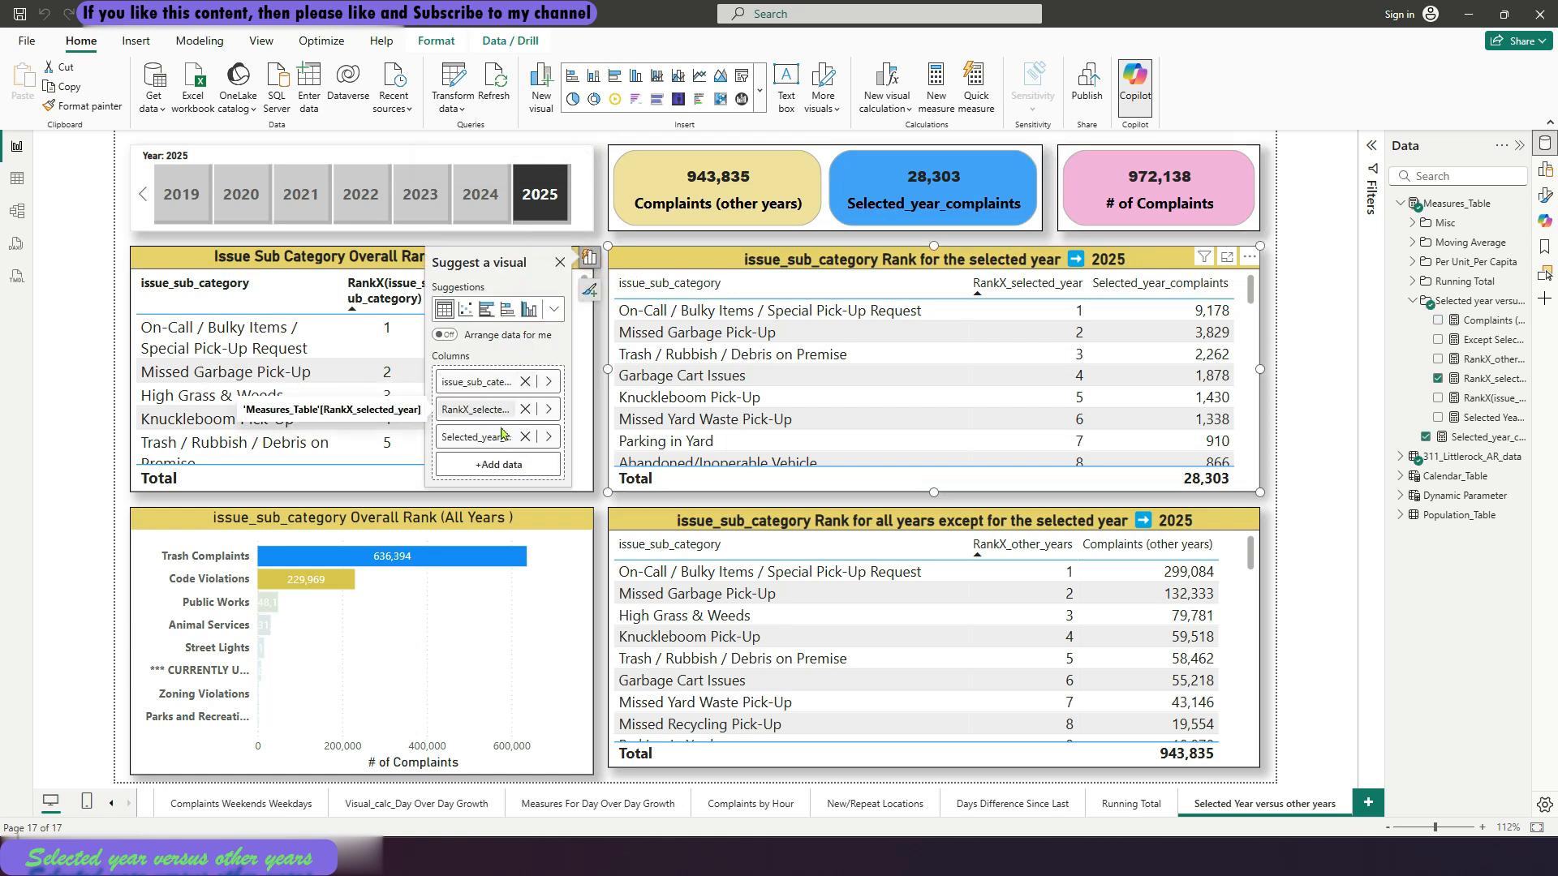
click(560, 262)
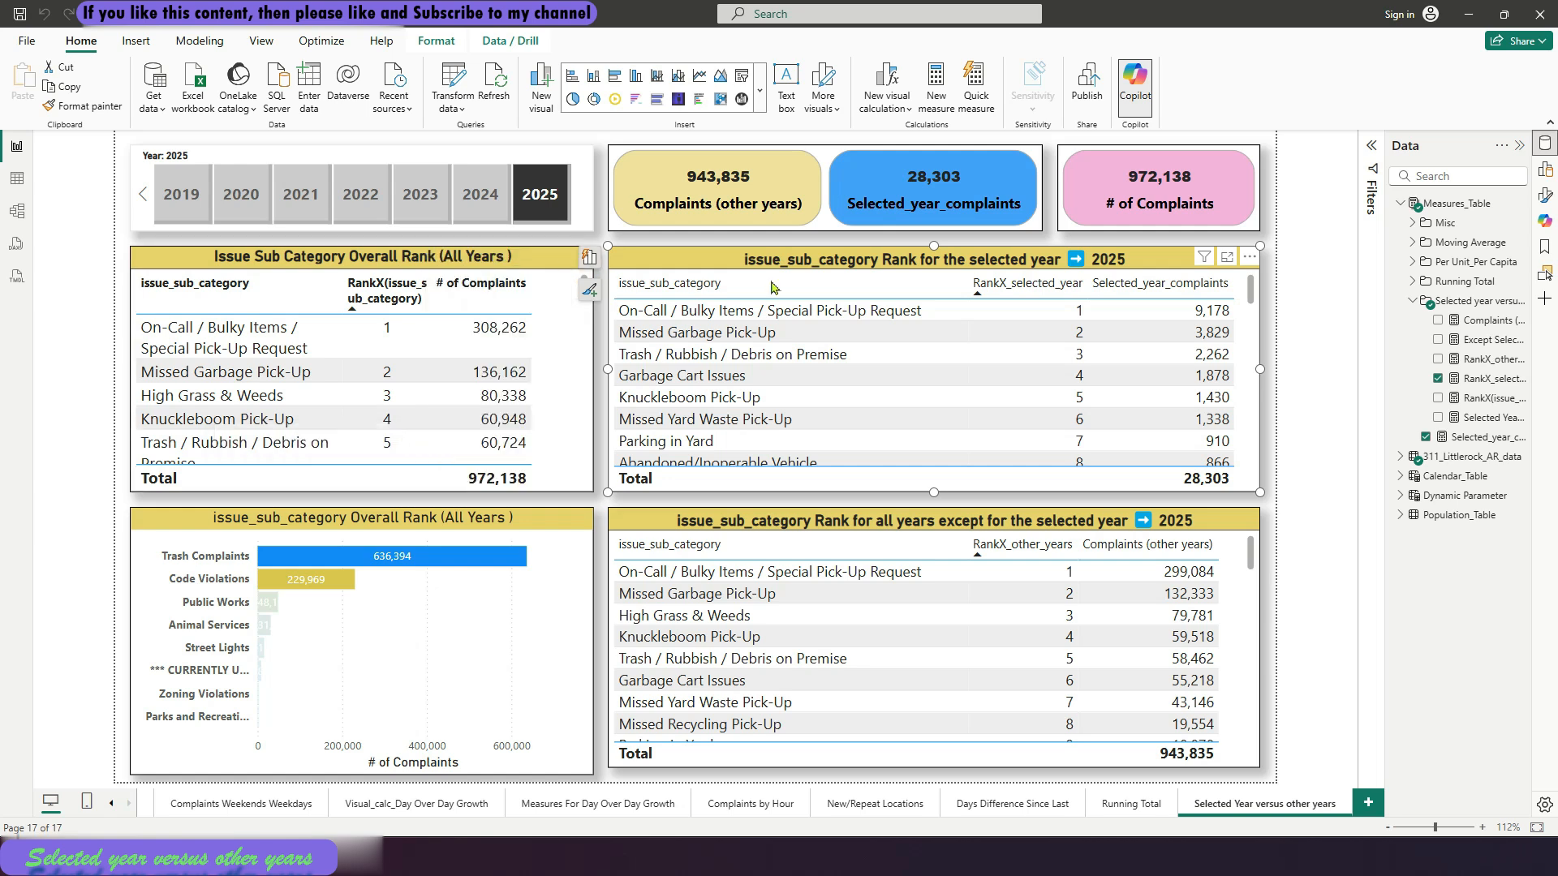
click(803, 529)
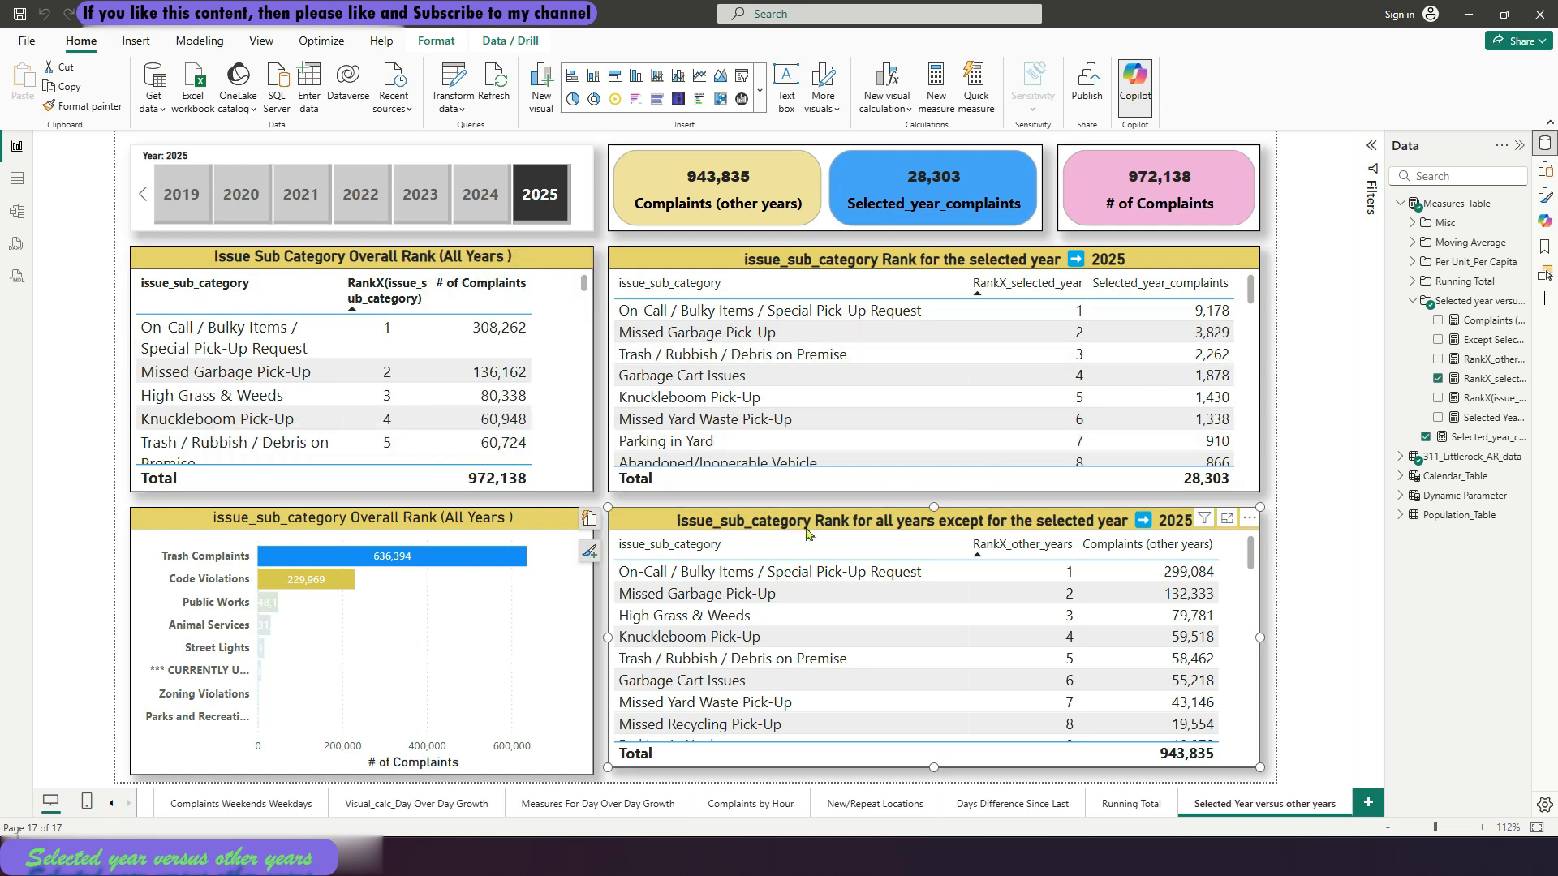
click(595, 526)
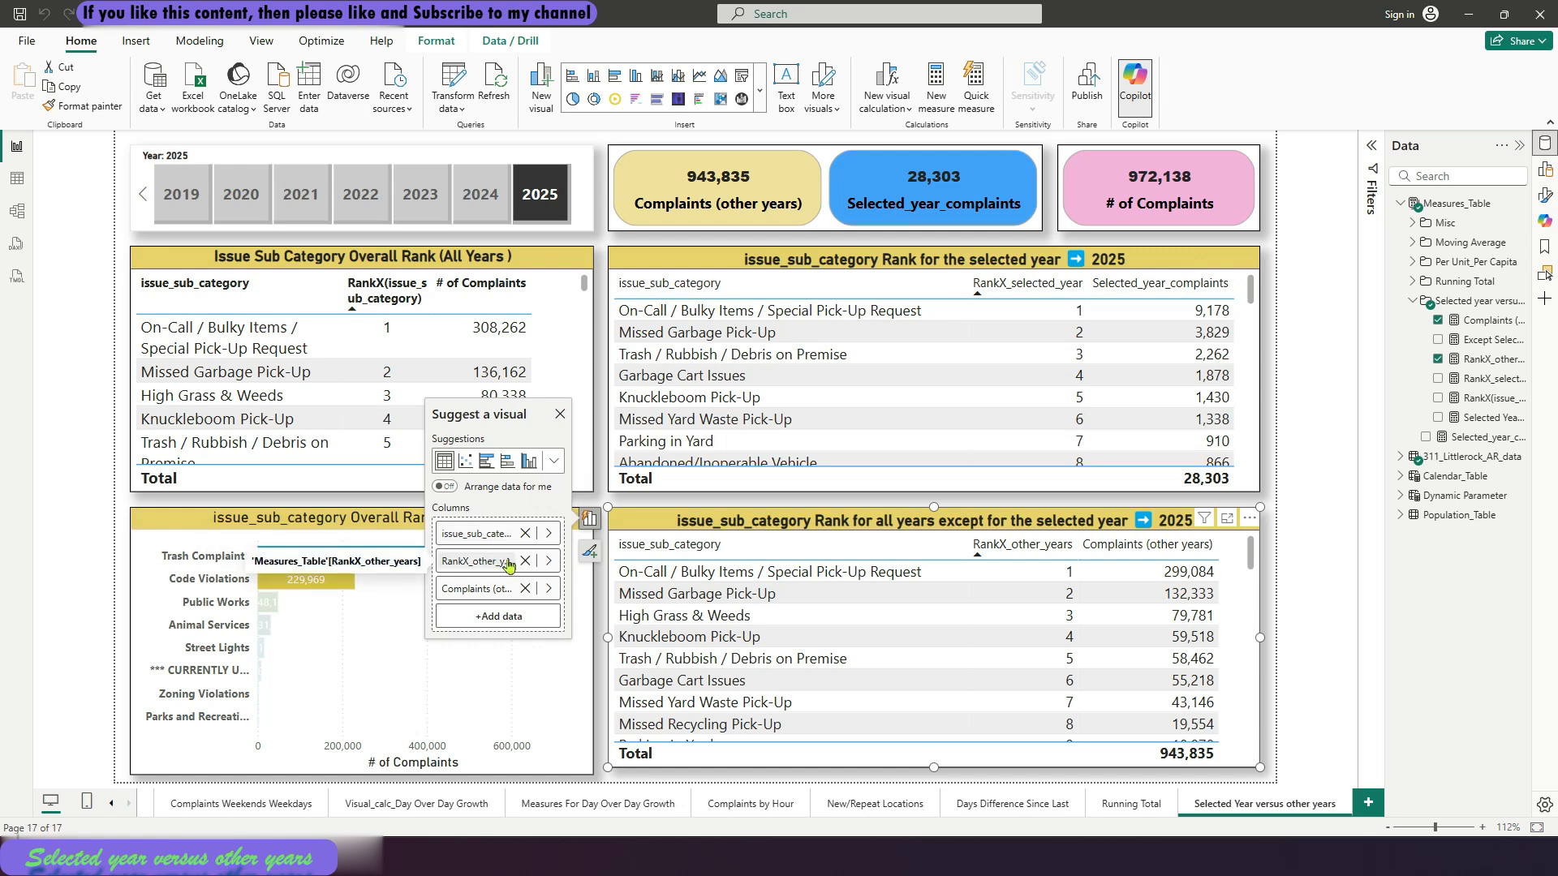
click(560, 414)
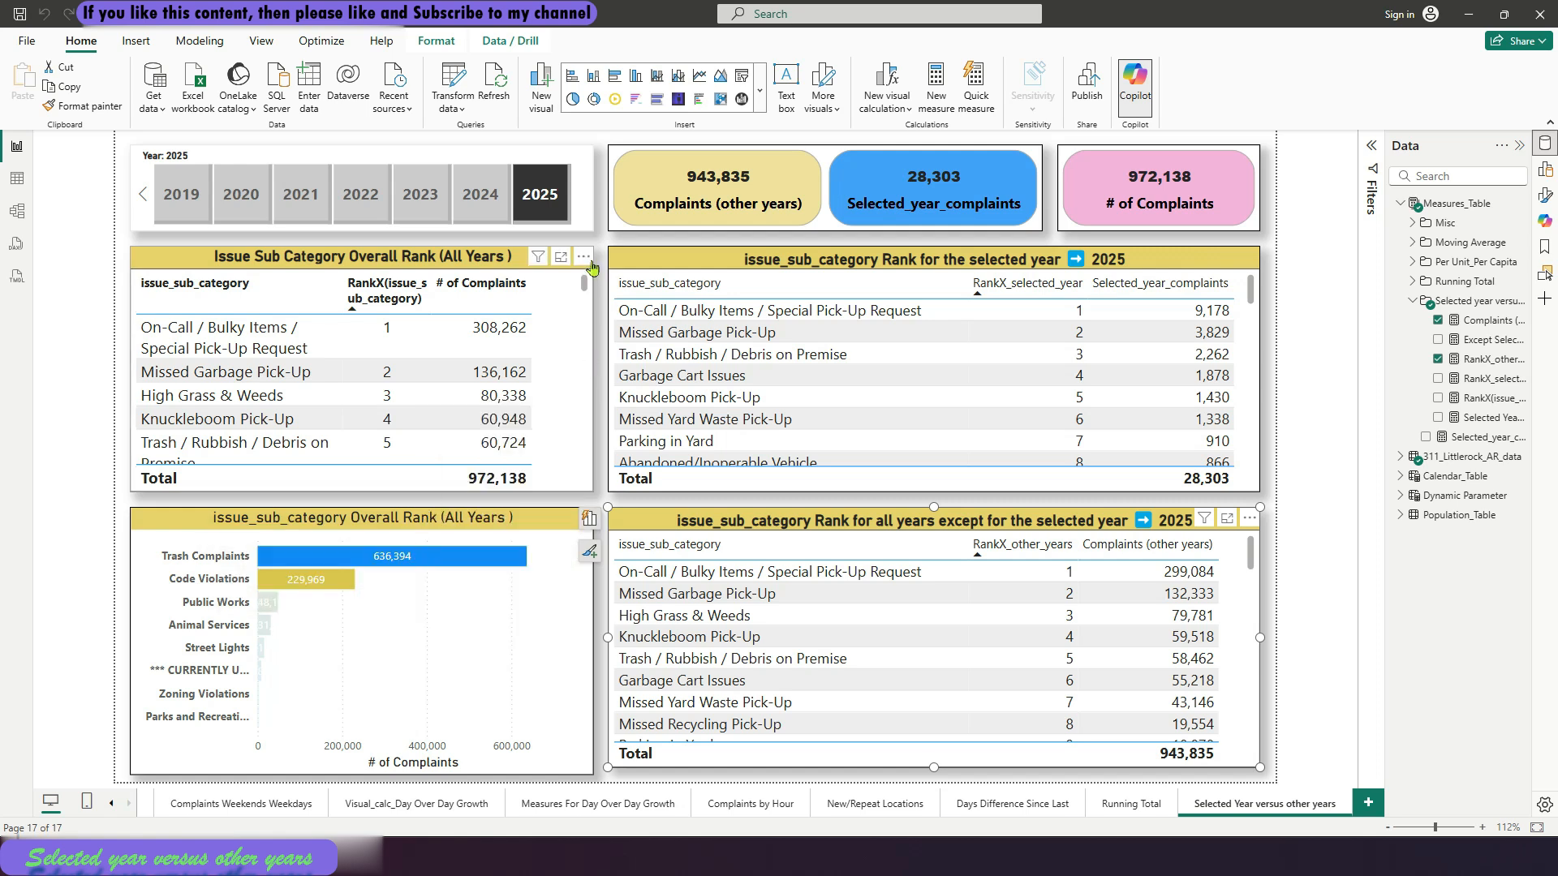
Show how the Year slicer interacts with each visual, leave interaction editing and deselect the slicer
click(582, 222)
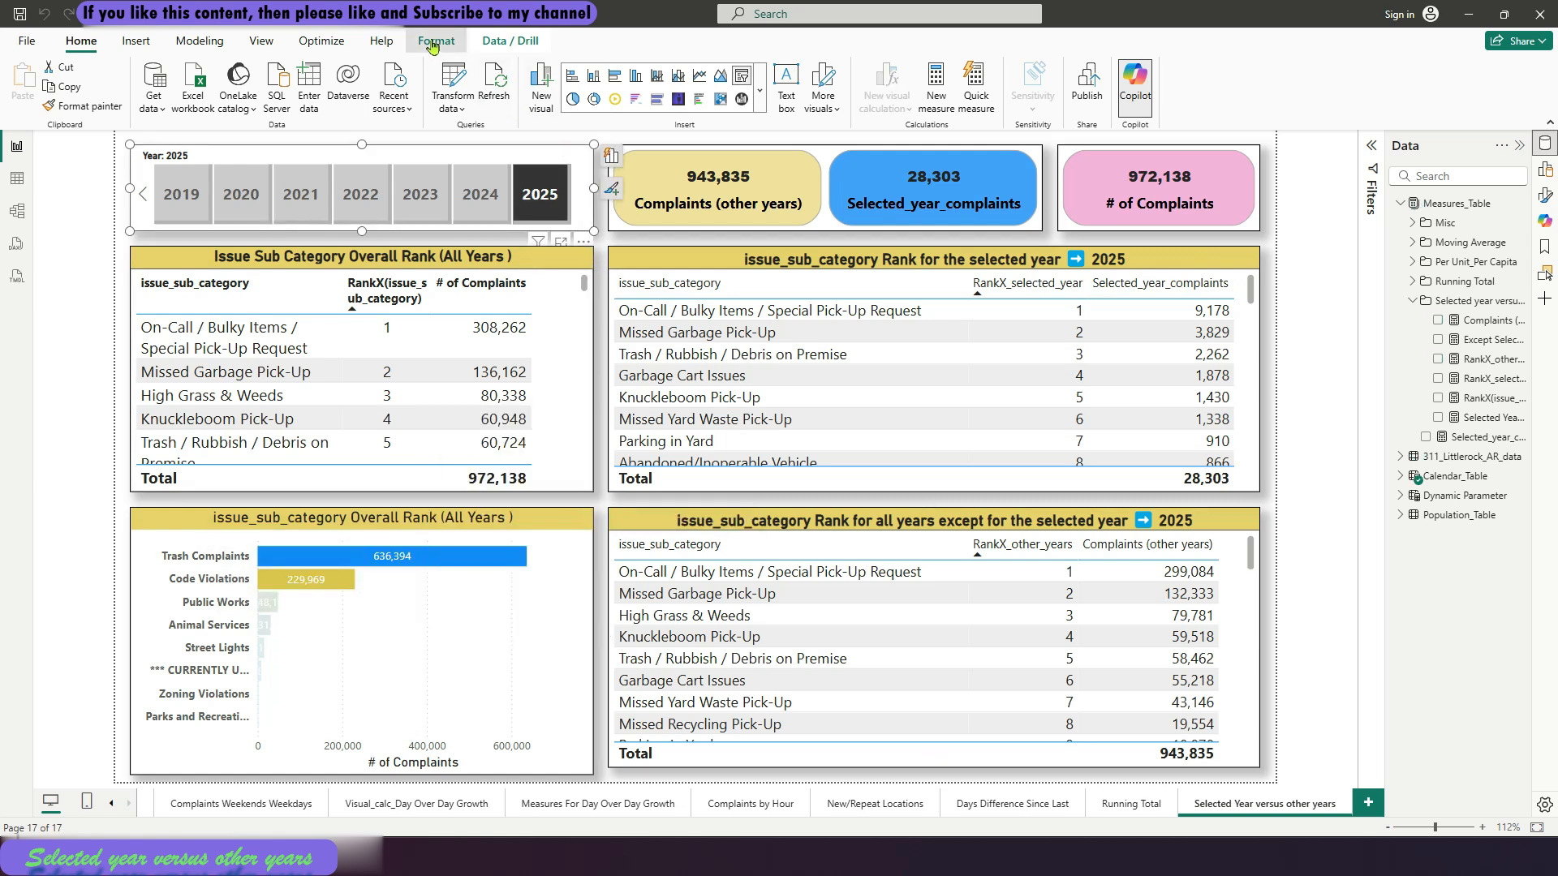
click(435, 41)
click(22, 93)
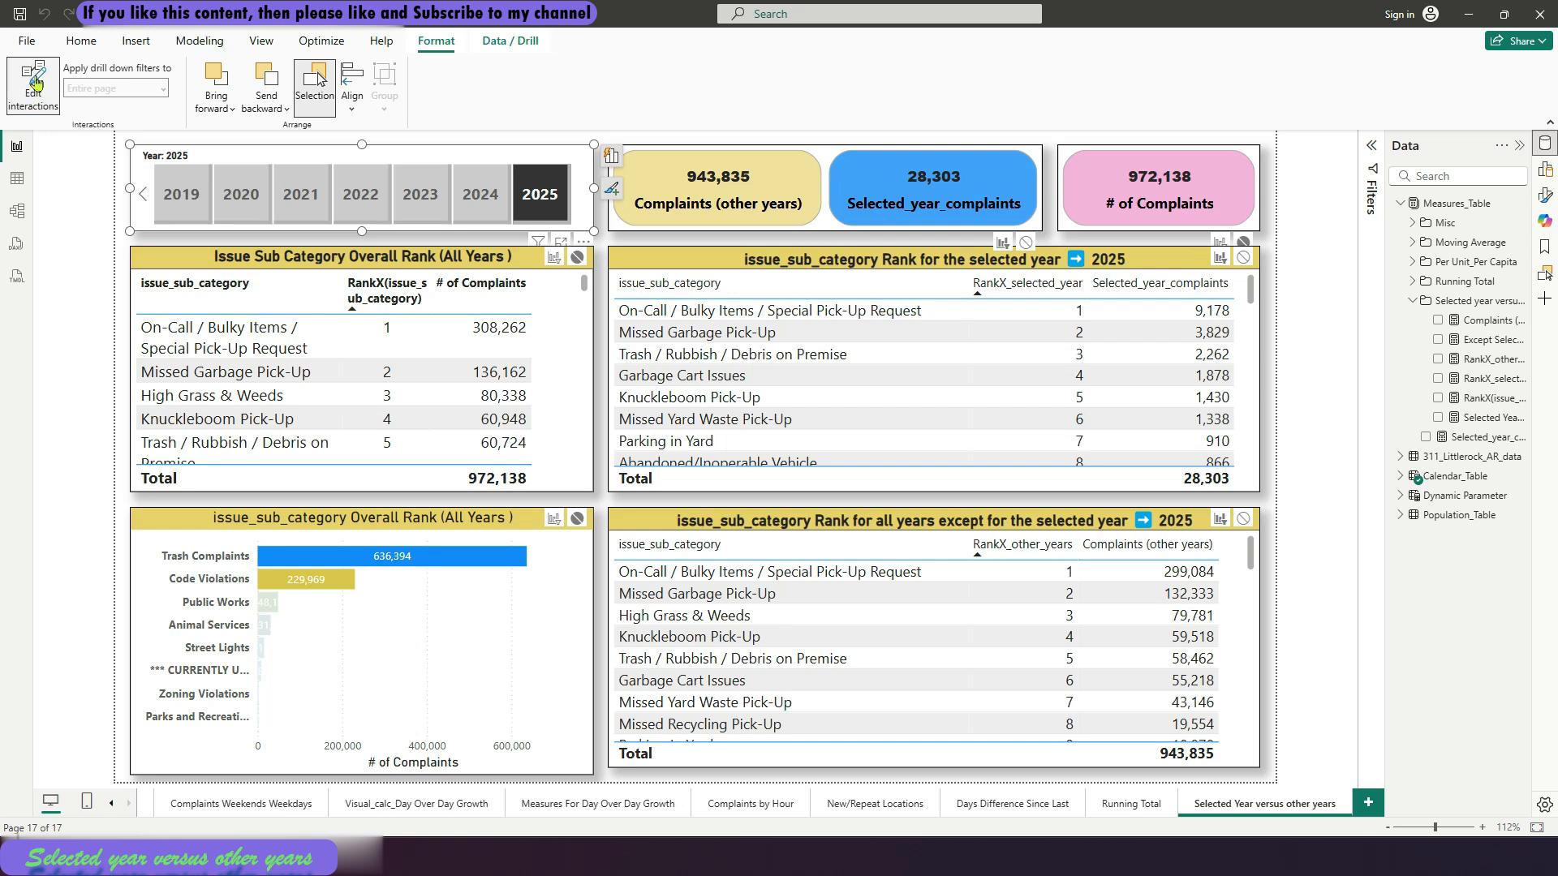
click(33, 86)
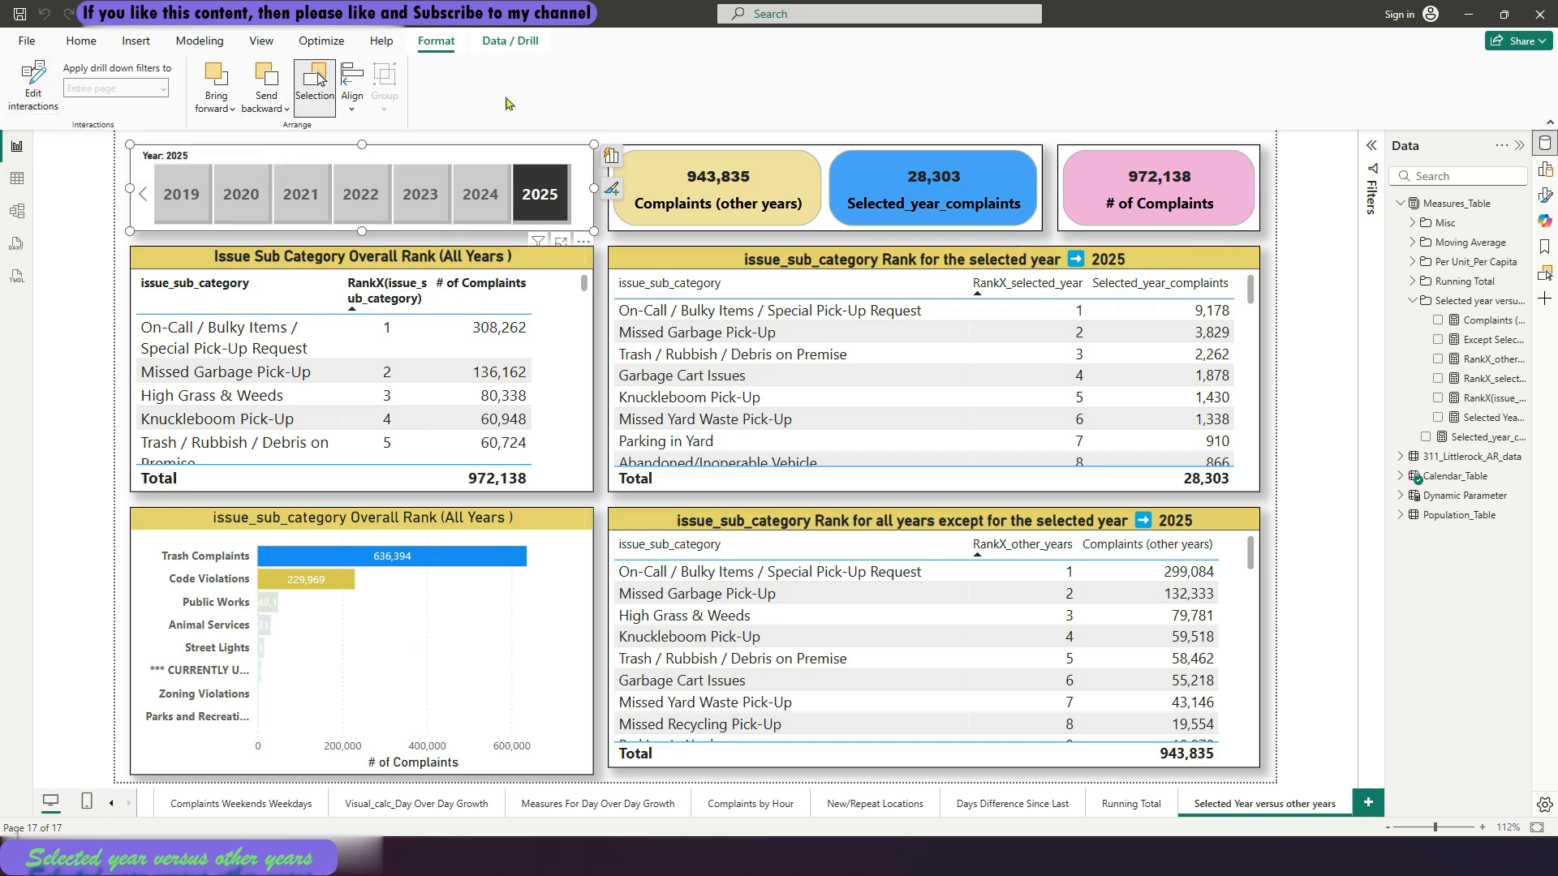
click(91, 46)
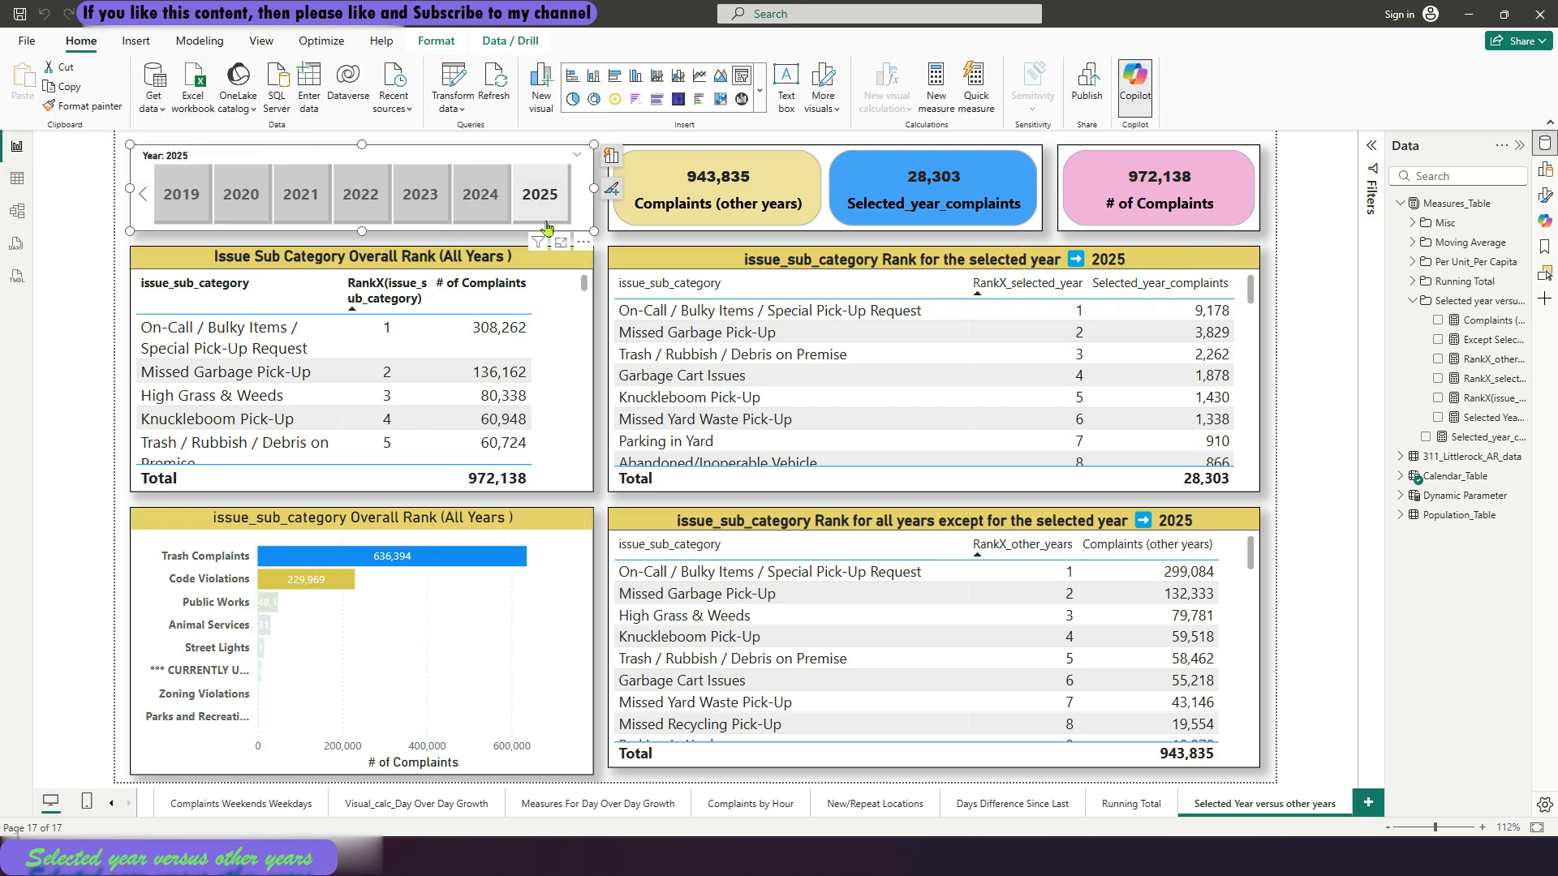
click(601, 239)
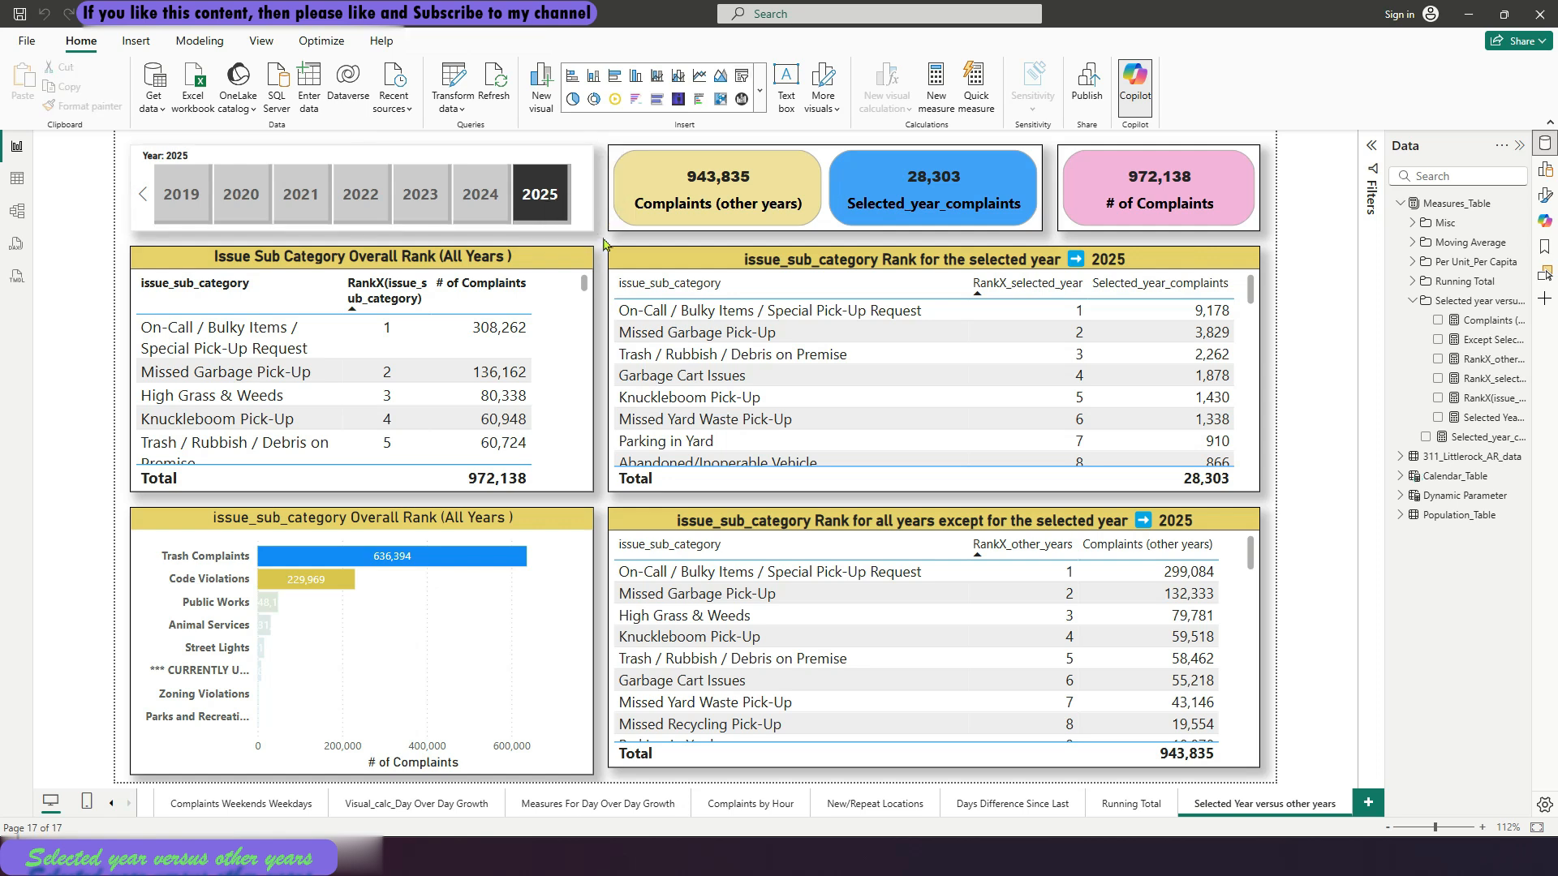
Test the report page by switching the Year slicer to 2024, 2022 and 2021 in turn
click(479, 213)
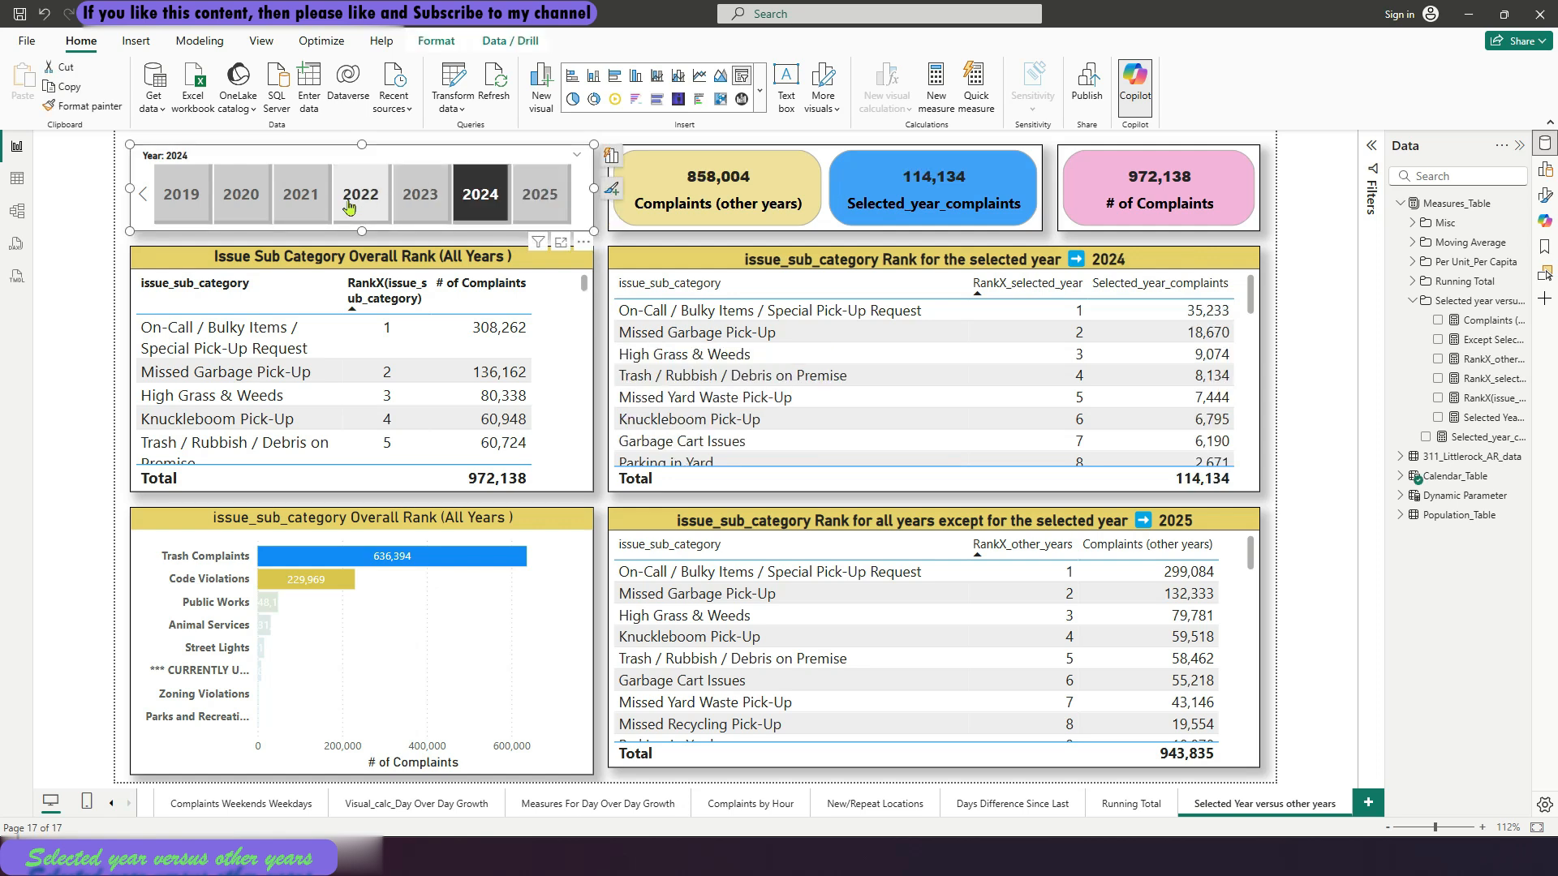
click(350, 207)
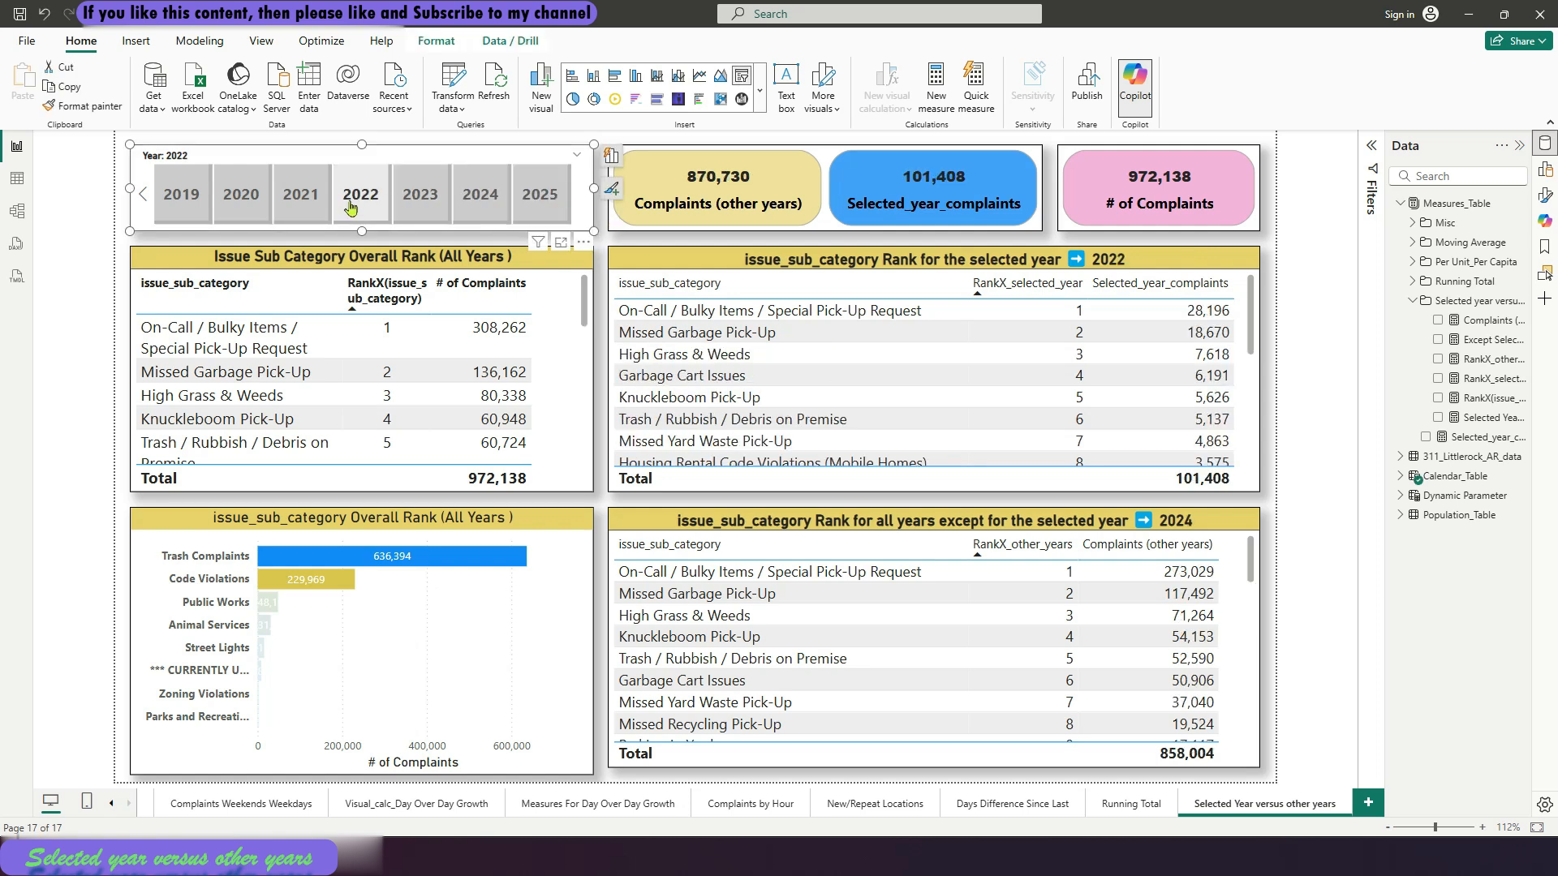
click(302, 209)
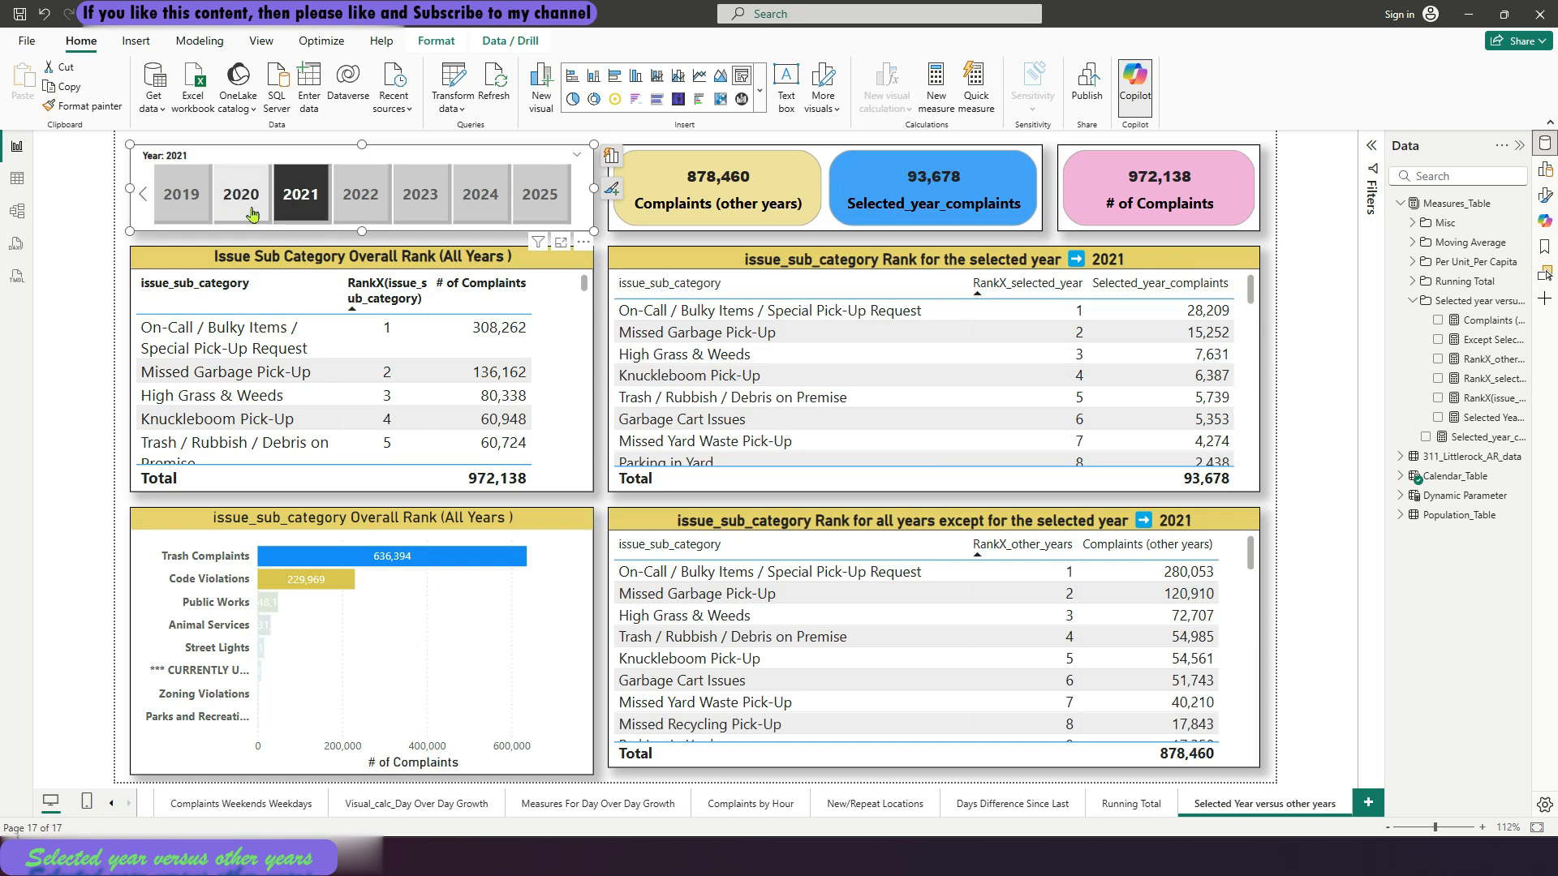
Test the report with the Year slicer at 2020, 2022 and 2023, reading further down both sub-category rank tables for 2023
click(253, 214)
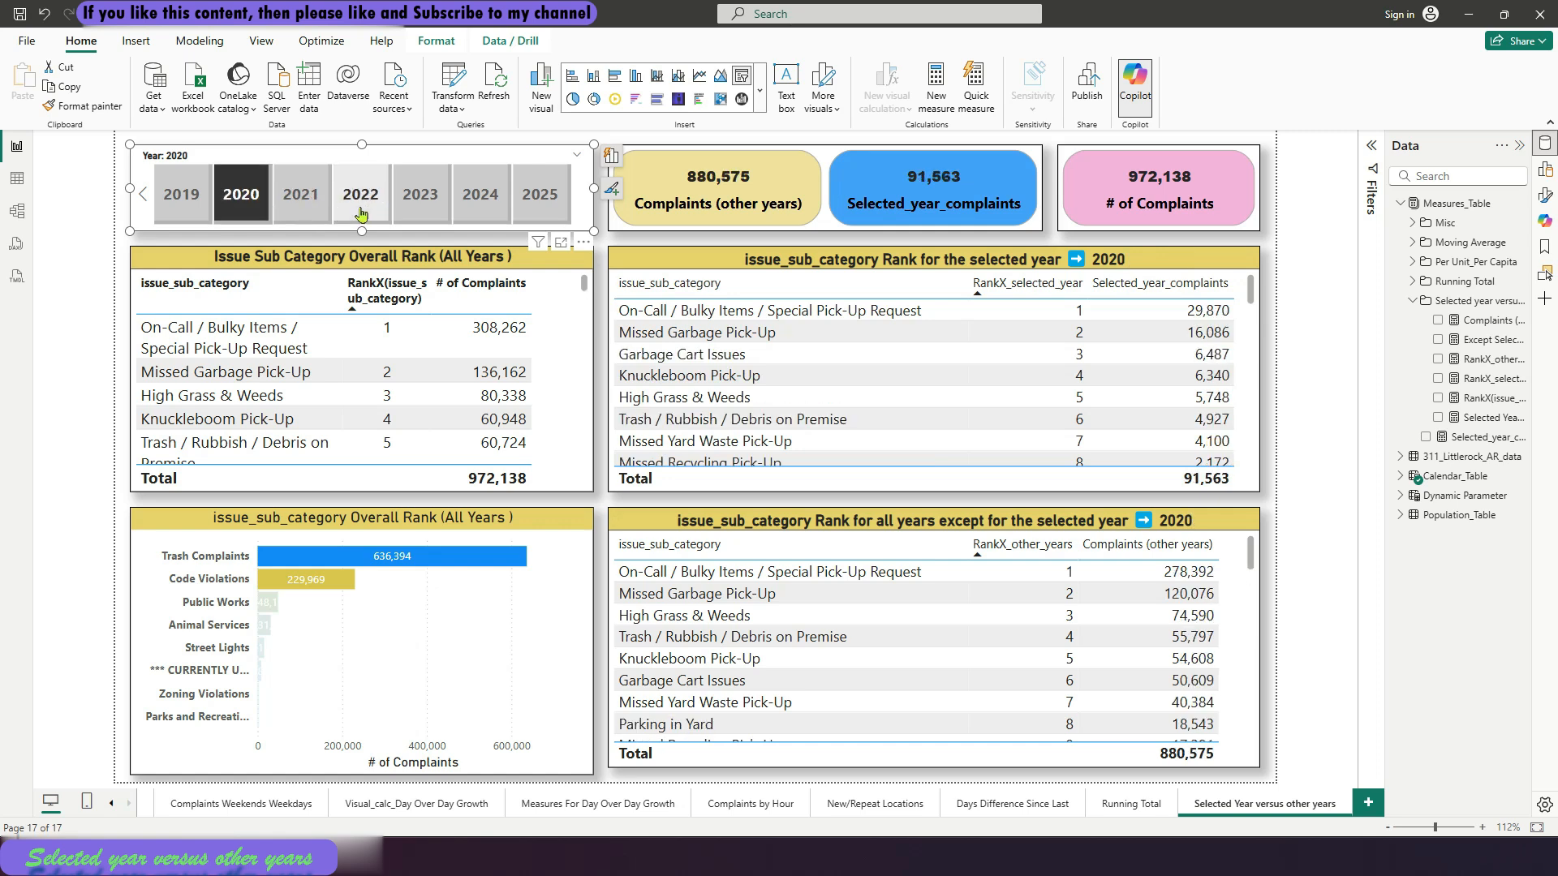
click(361, 213)
click(422, 213)
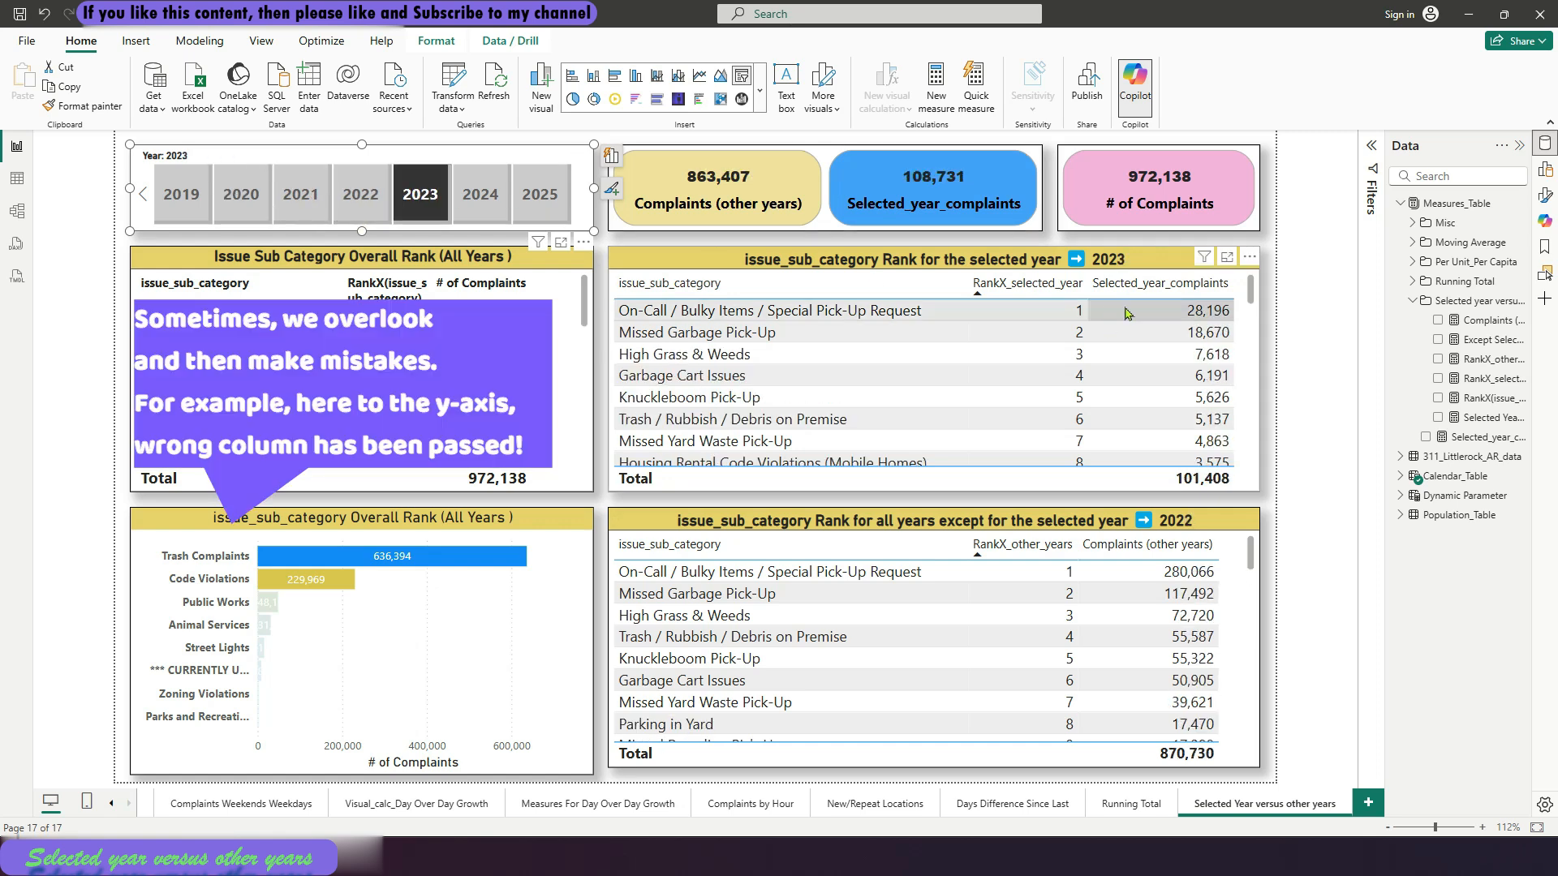
scroll(1260, 308, down, 1)
scroll(1260, 308, down, 3)
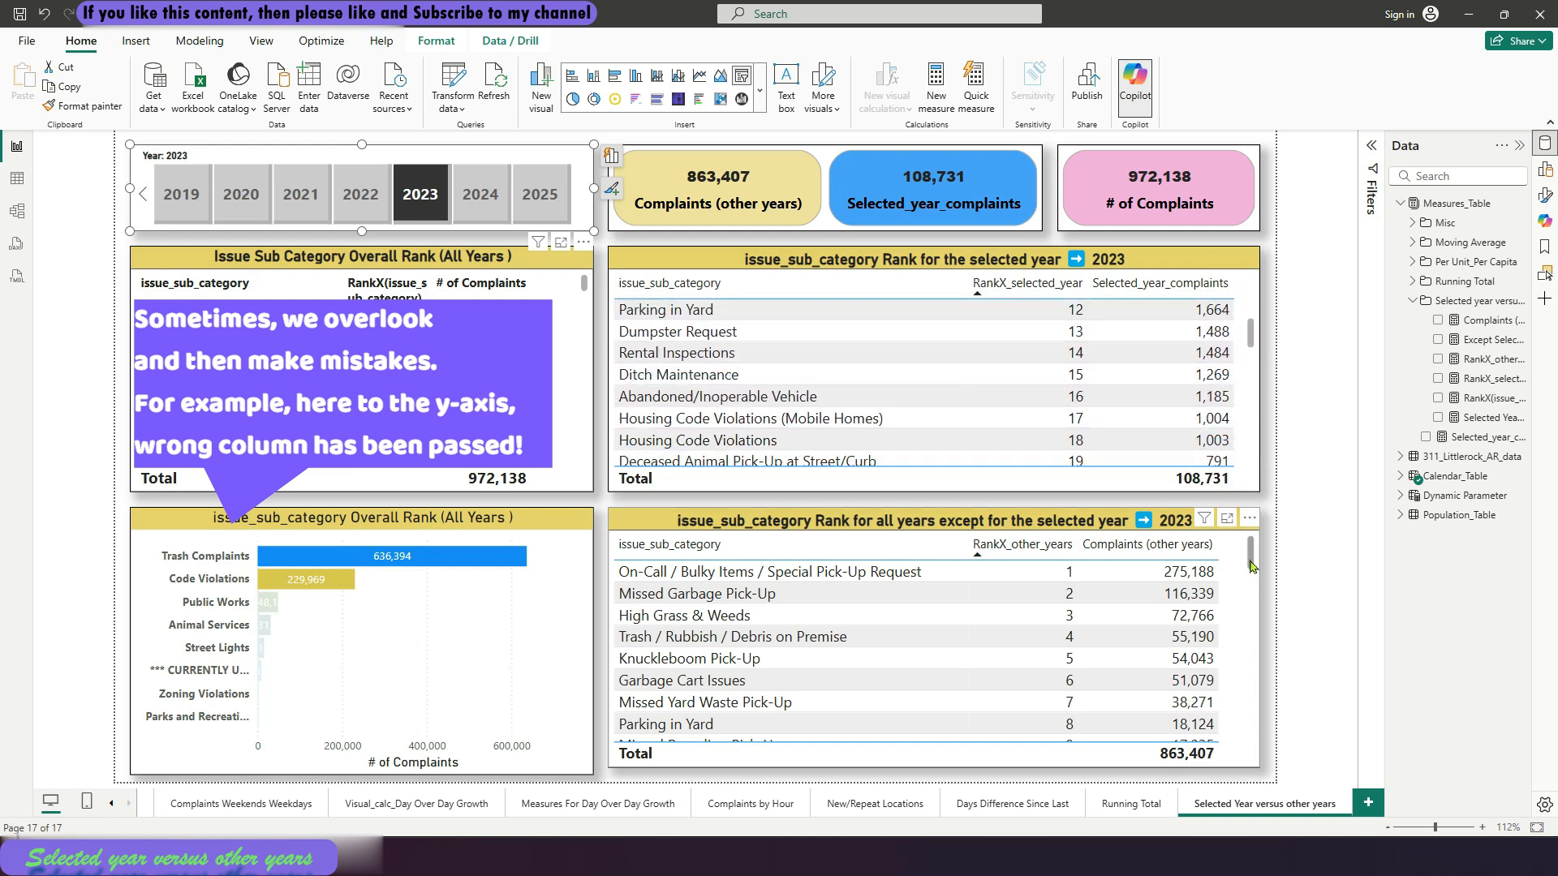
drag(1250, 561, 1259, 595)
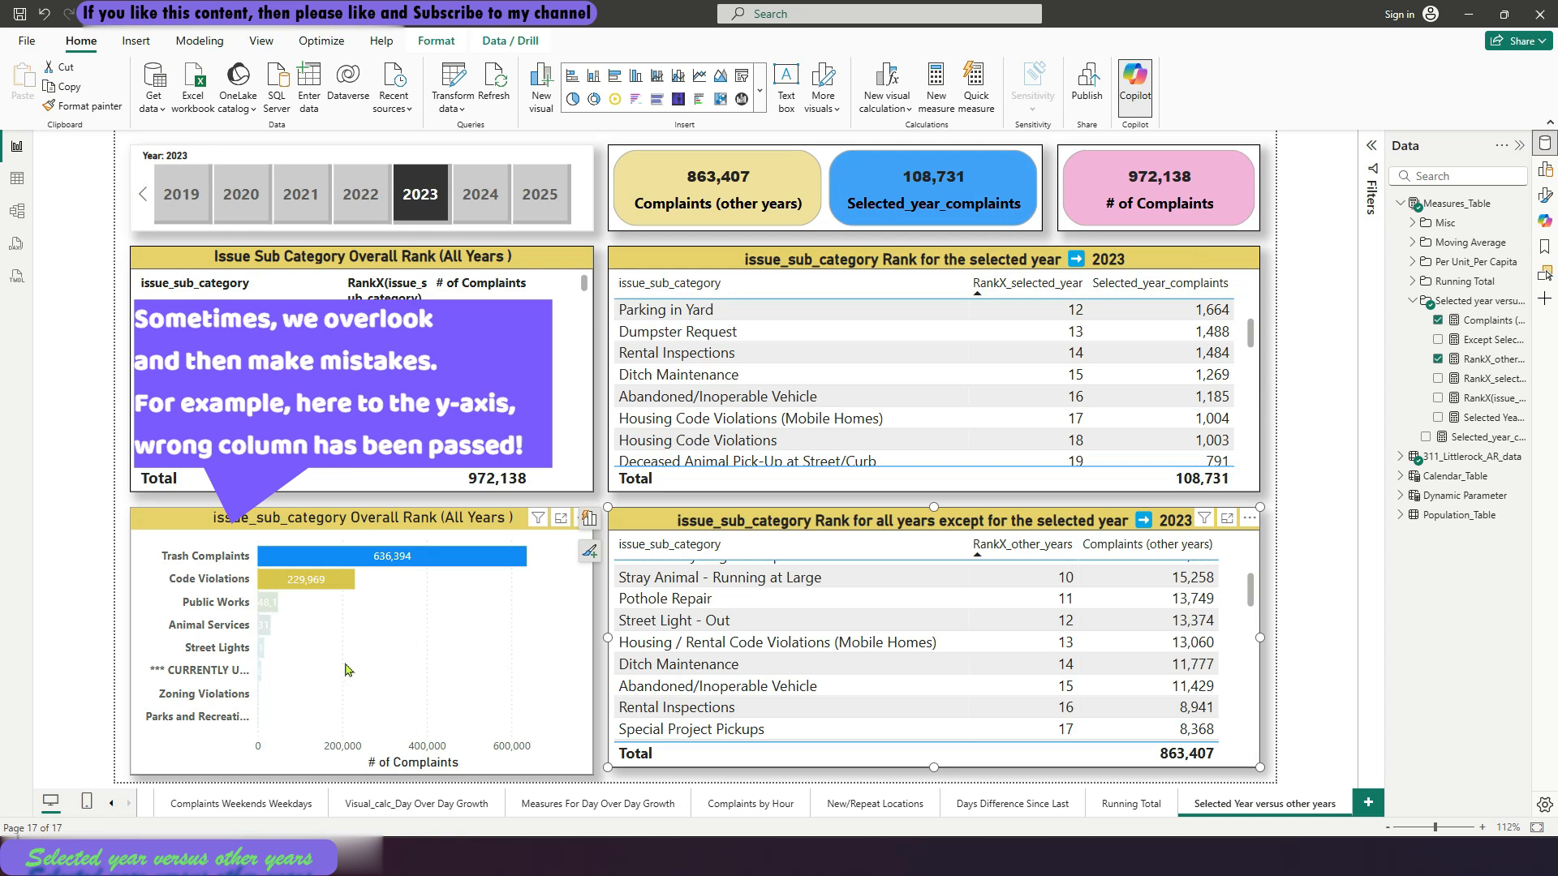
Replace the Y-axis field of the overall rank bar chart with issue_sub_category, deselect the chart and look through its bars
click(392, 660)
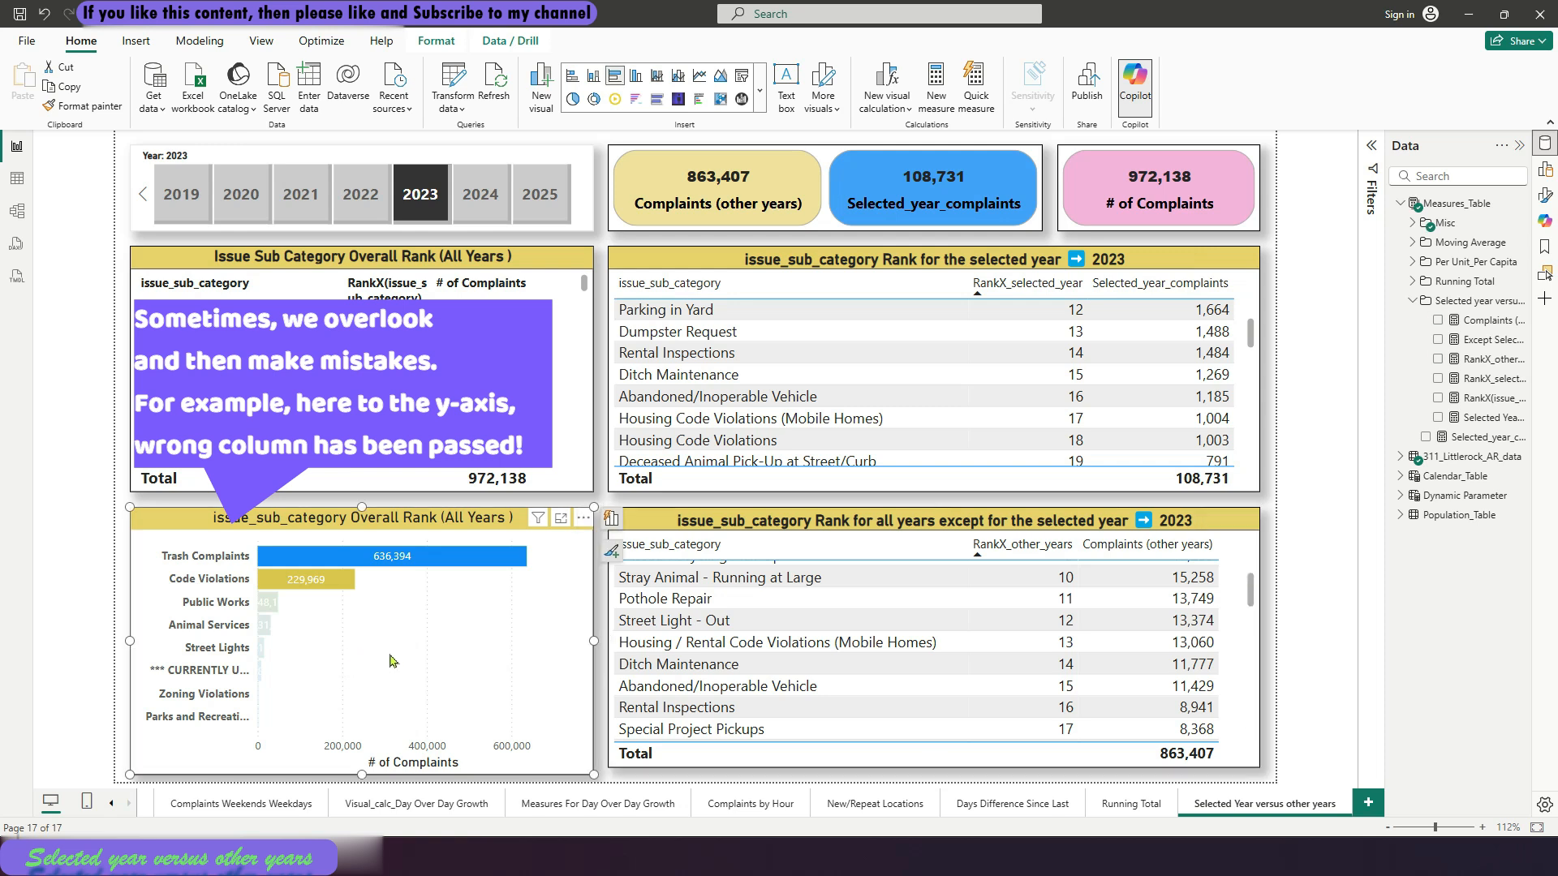
click(612, 524)
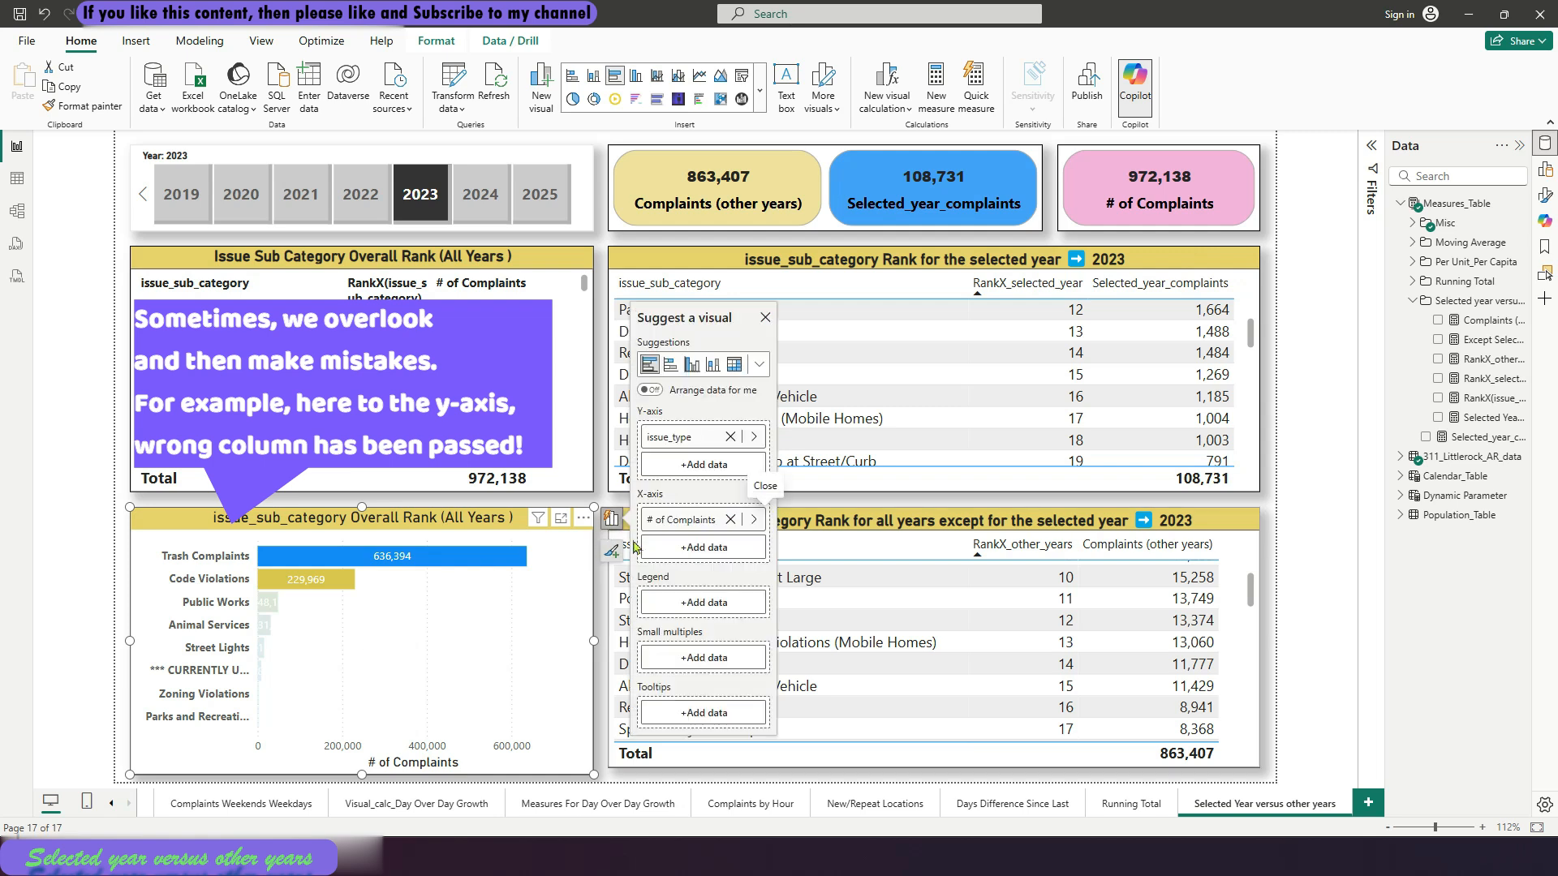
click(755, 437)
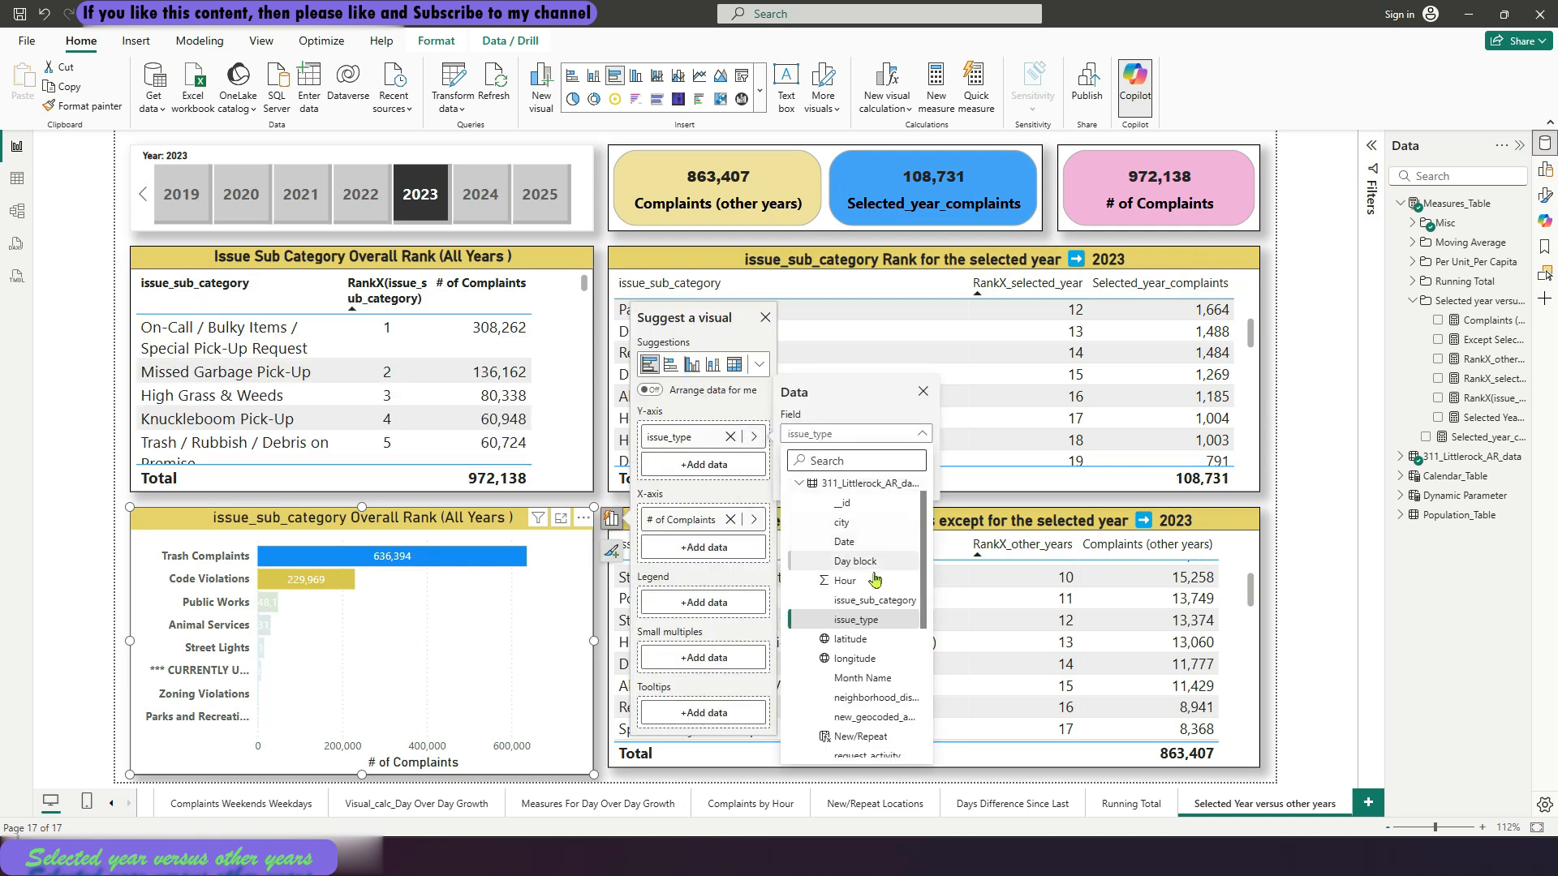
click(868, 601)
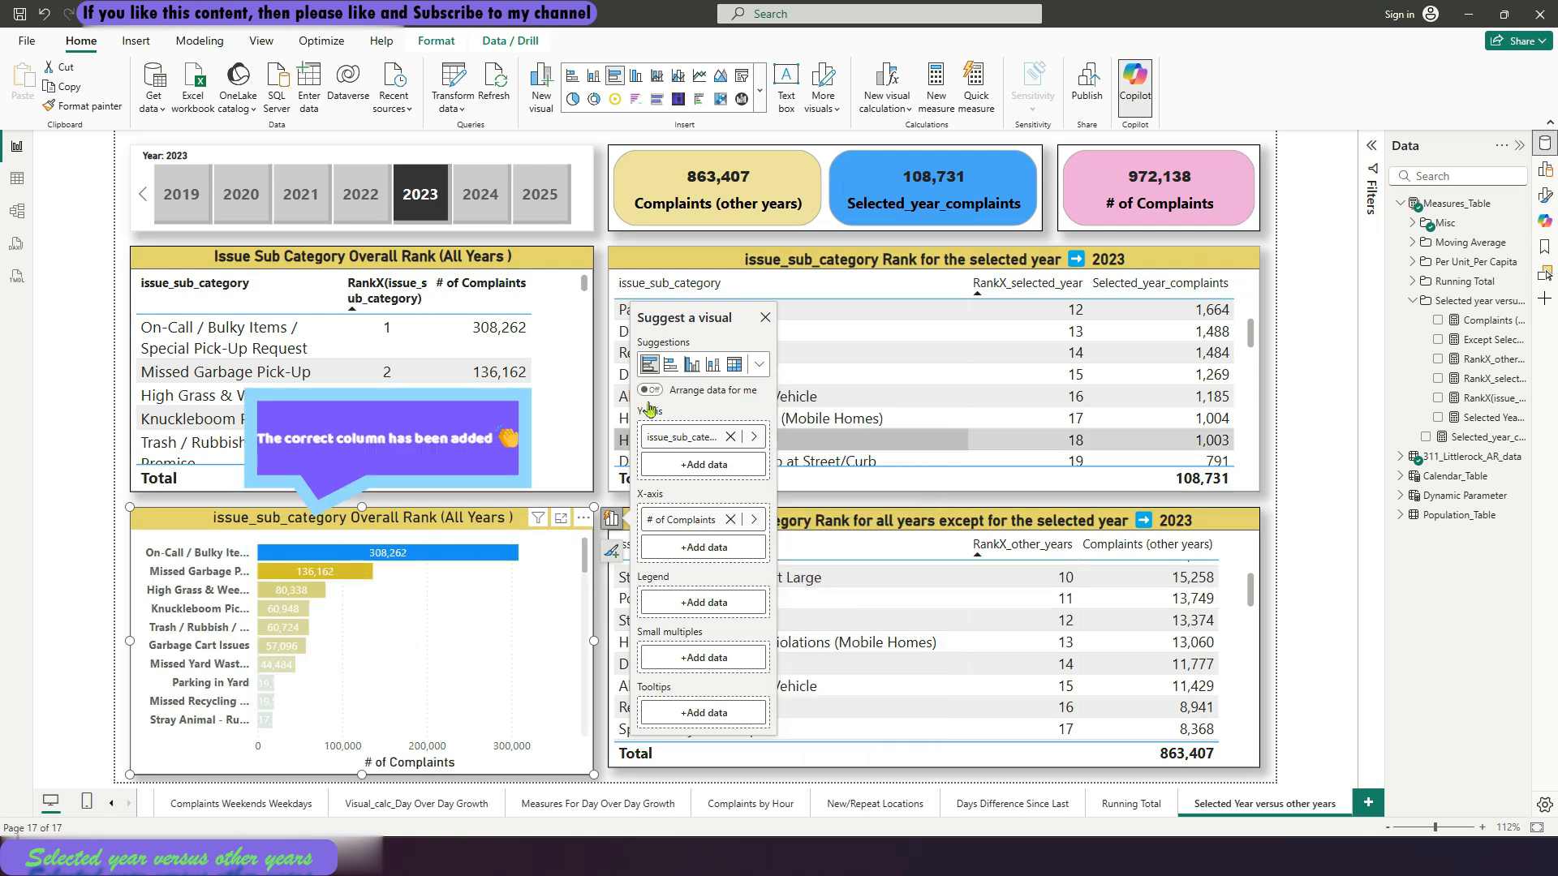
click(765, 317)
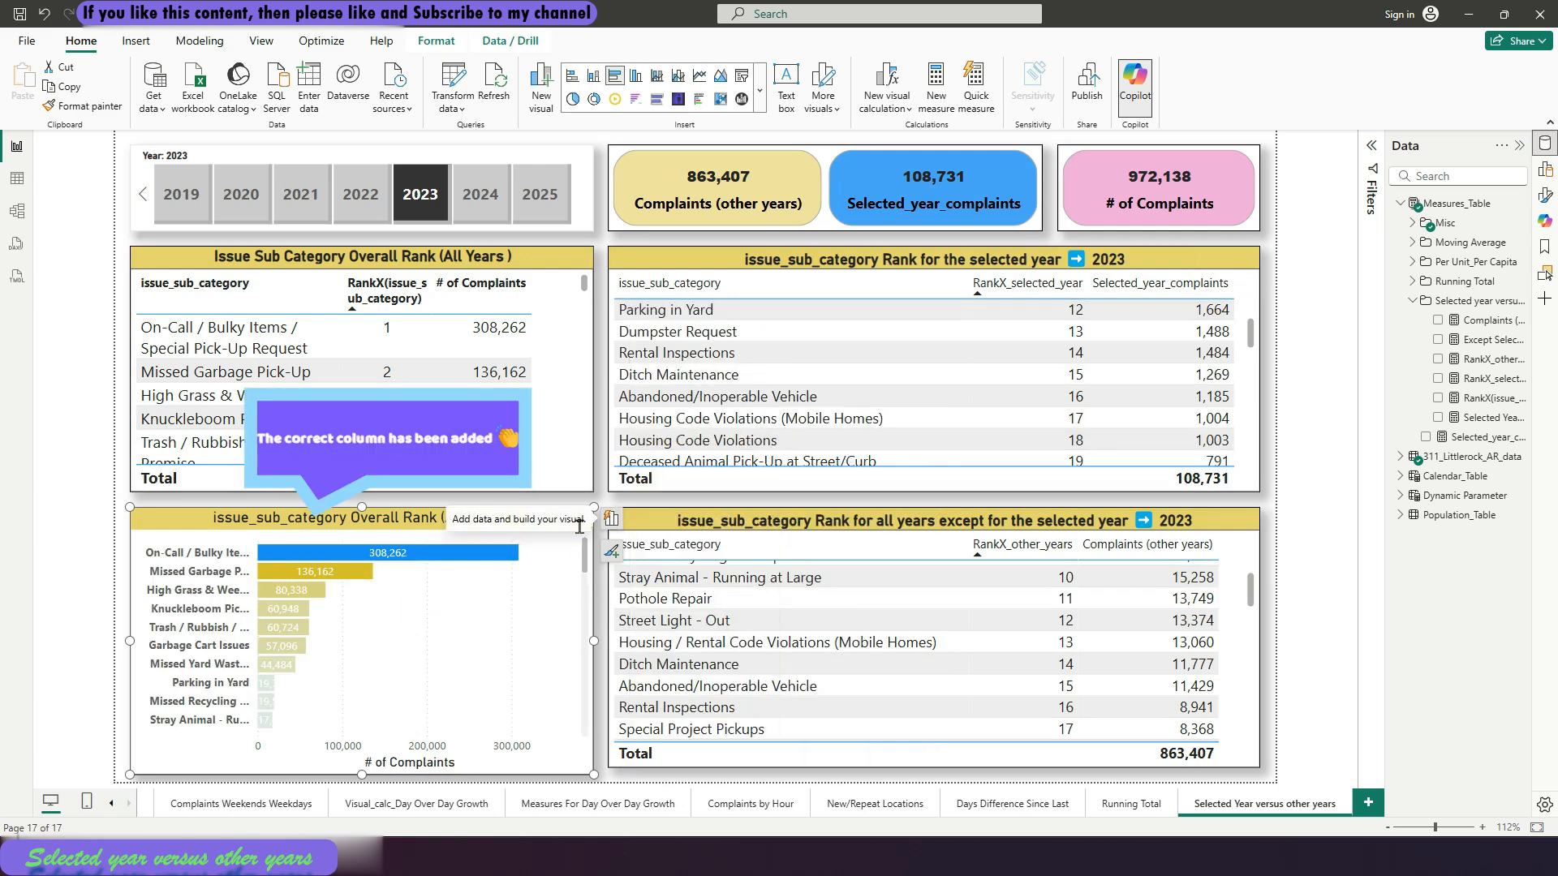
click(598, 498)
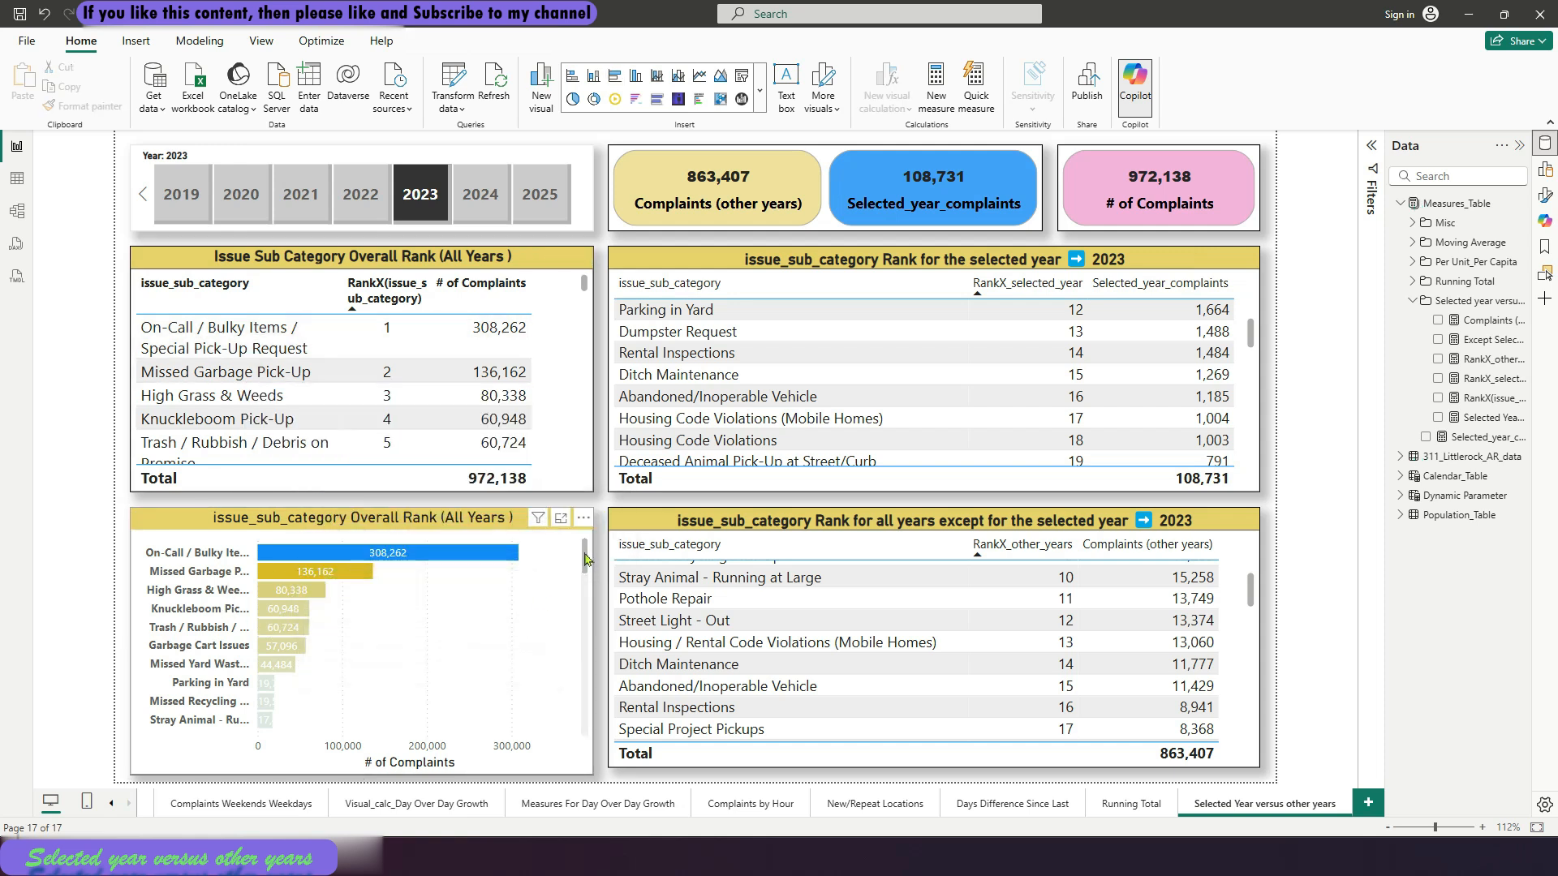
mouse_move(586, 558)
mouse_down()
mouse_move(592, 614)
mouse_move(598, 541)
mouse_up()
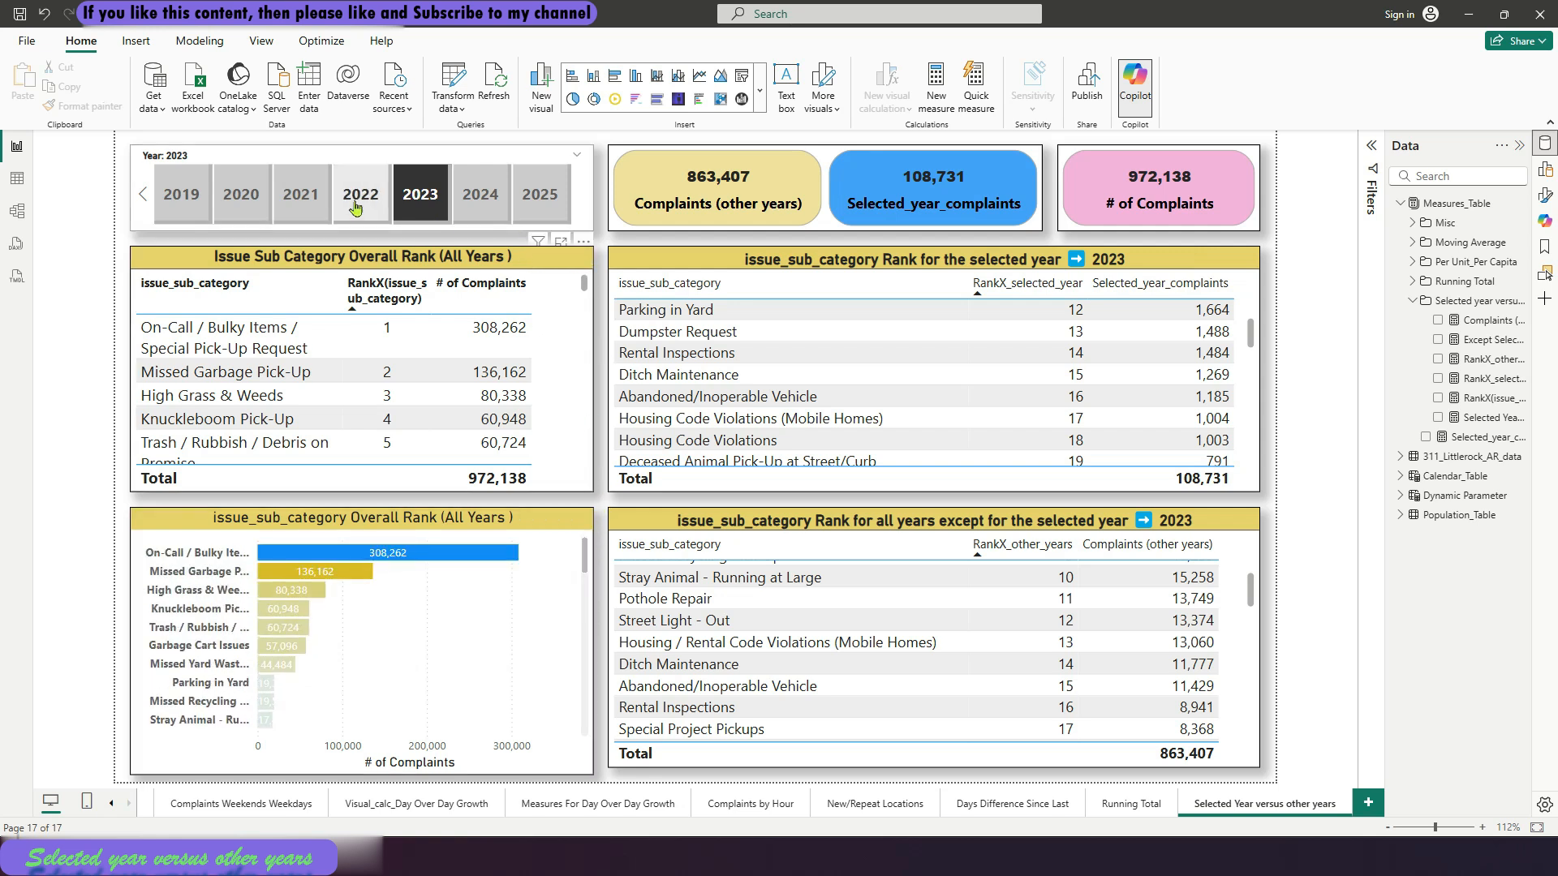
Switch the Year slicer through 2022 and 2024 to 2025, and review the rank tables for the selected and other years
click(354, 208)
click(480, 198)
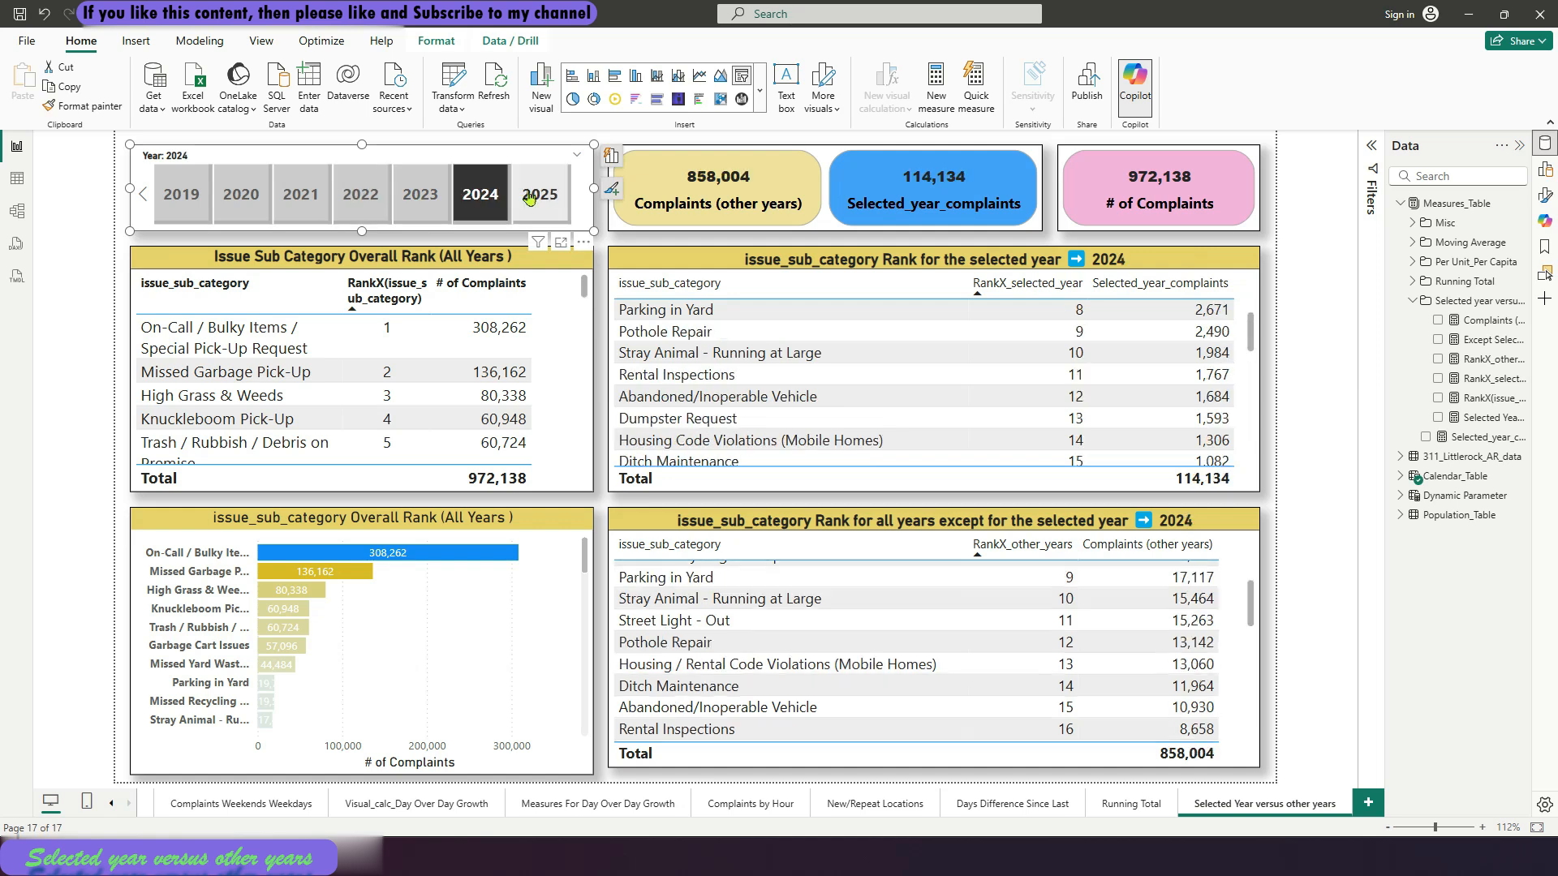
click(532, 197)
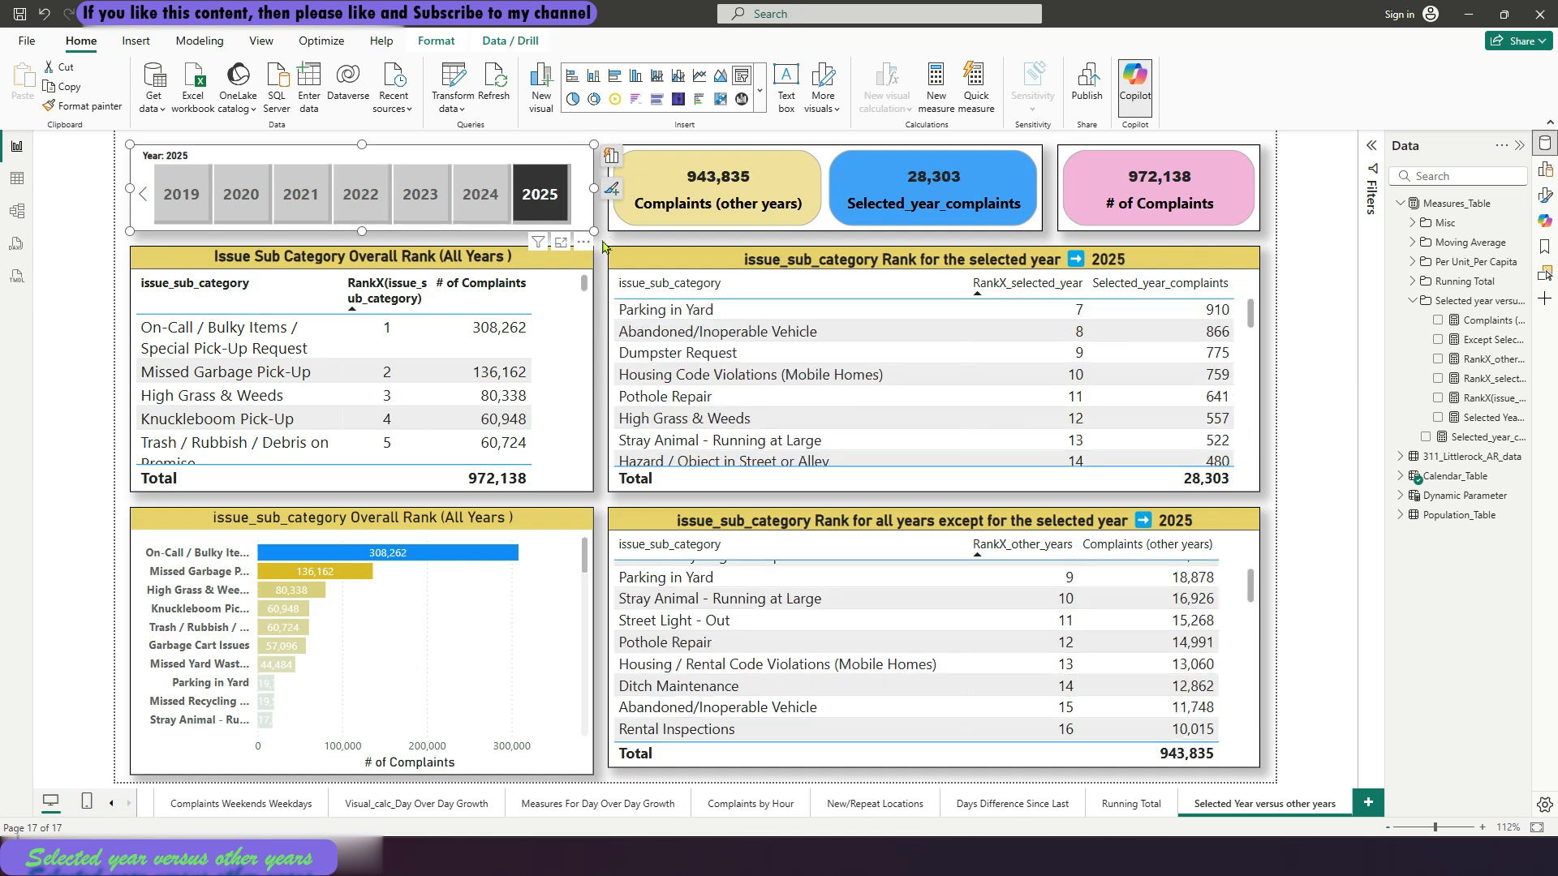
click(603, 246)
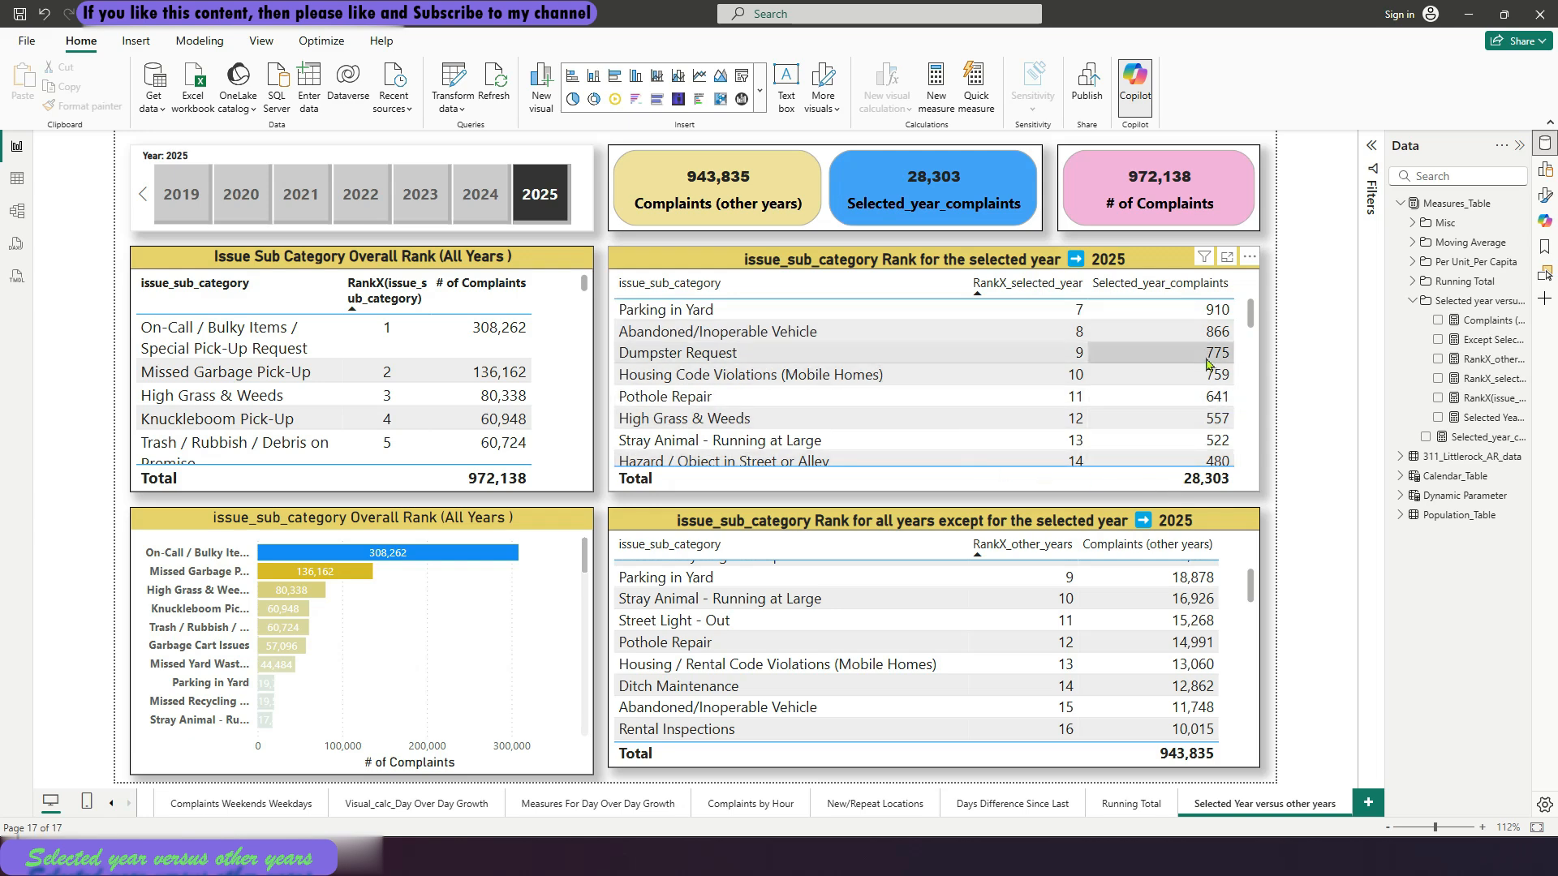
scroll(1208, 361, down, 3)
scroll(1209, 361, up, 5)
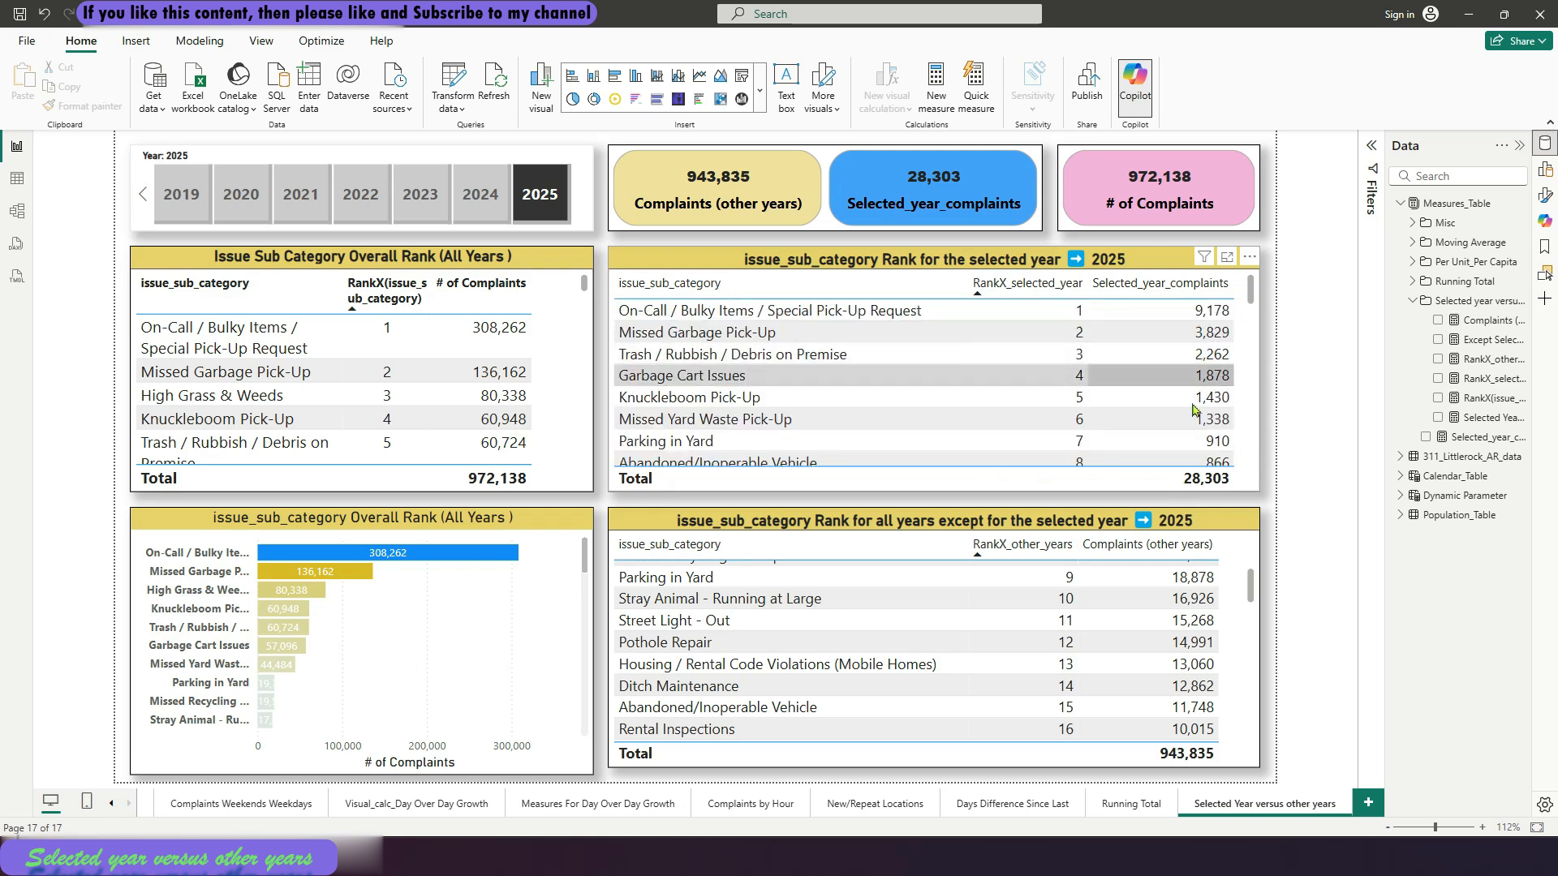
scroll(1250, 601, up, 3)
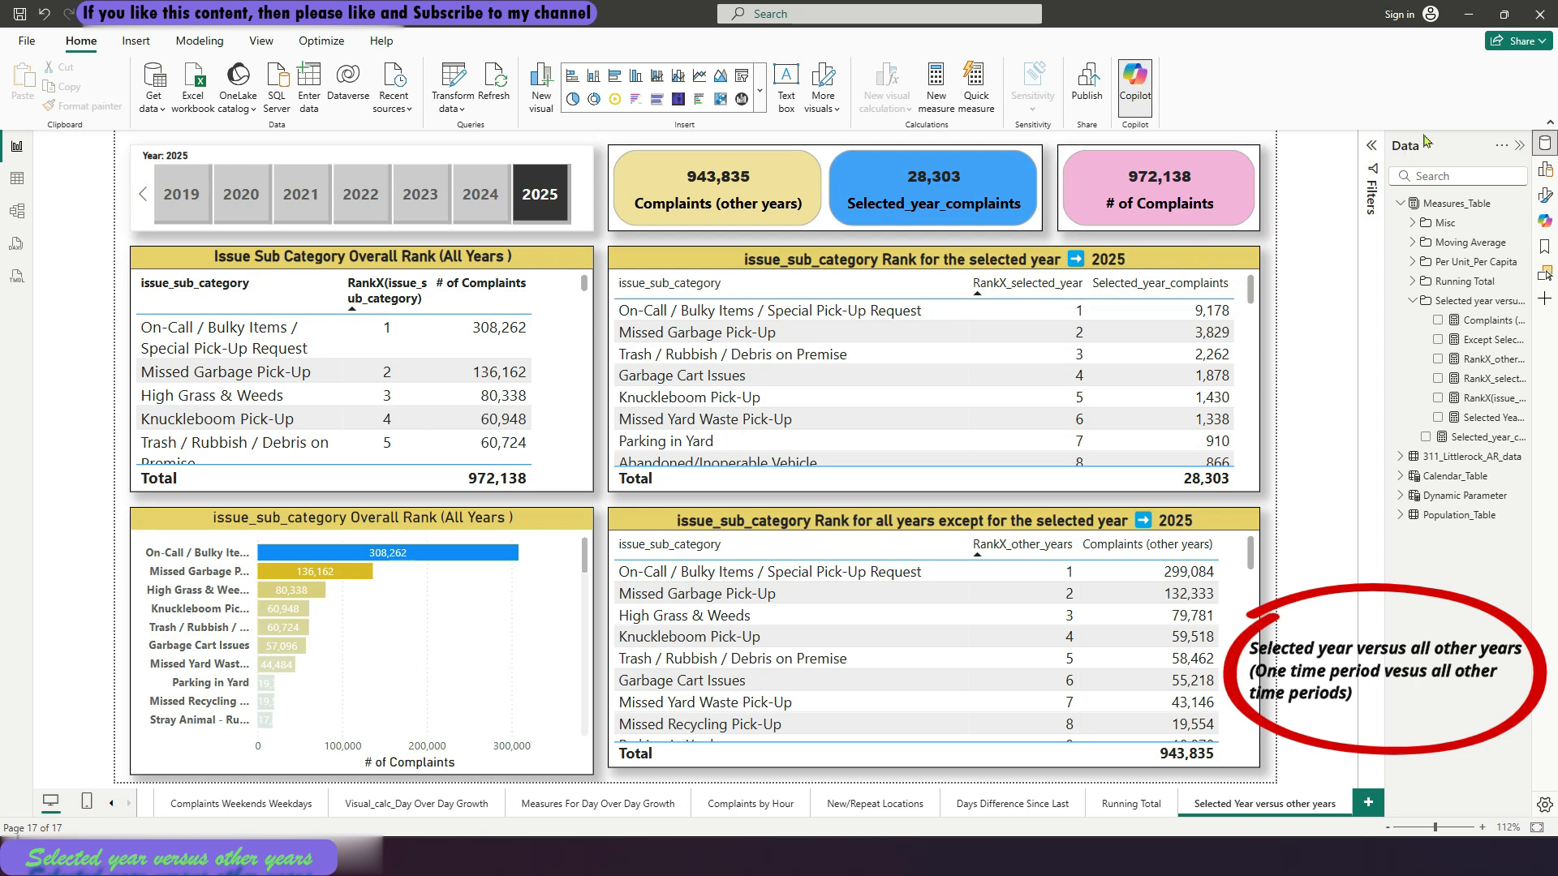
Move the Selected_year_complaints measure into the Selected year versus others folder in the model view, and return to the report with Measures_Table collapsed
click(1413, 302)
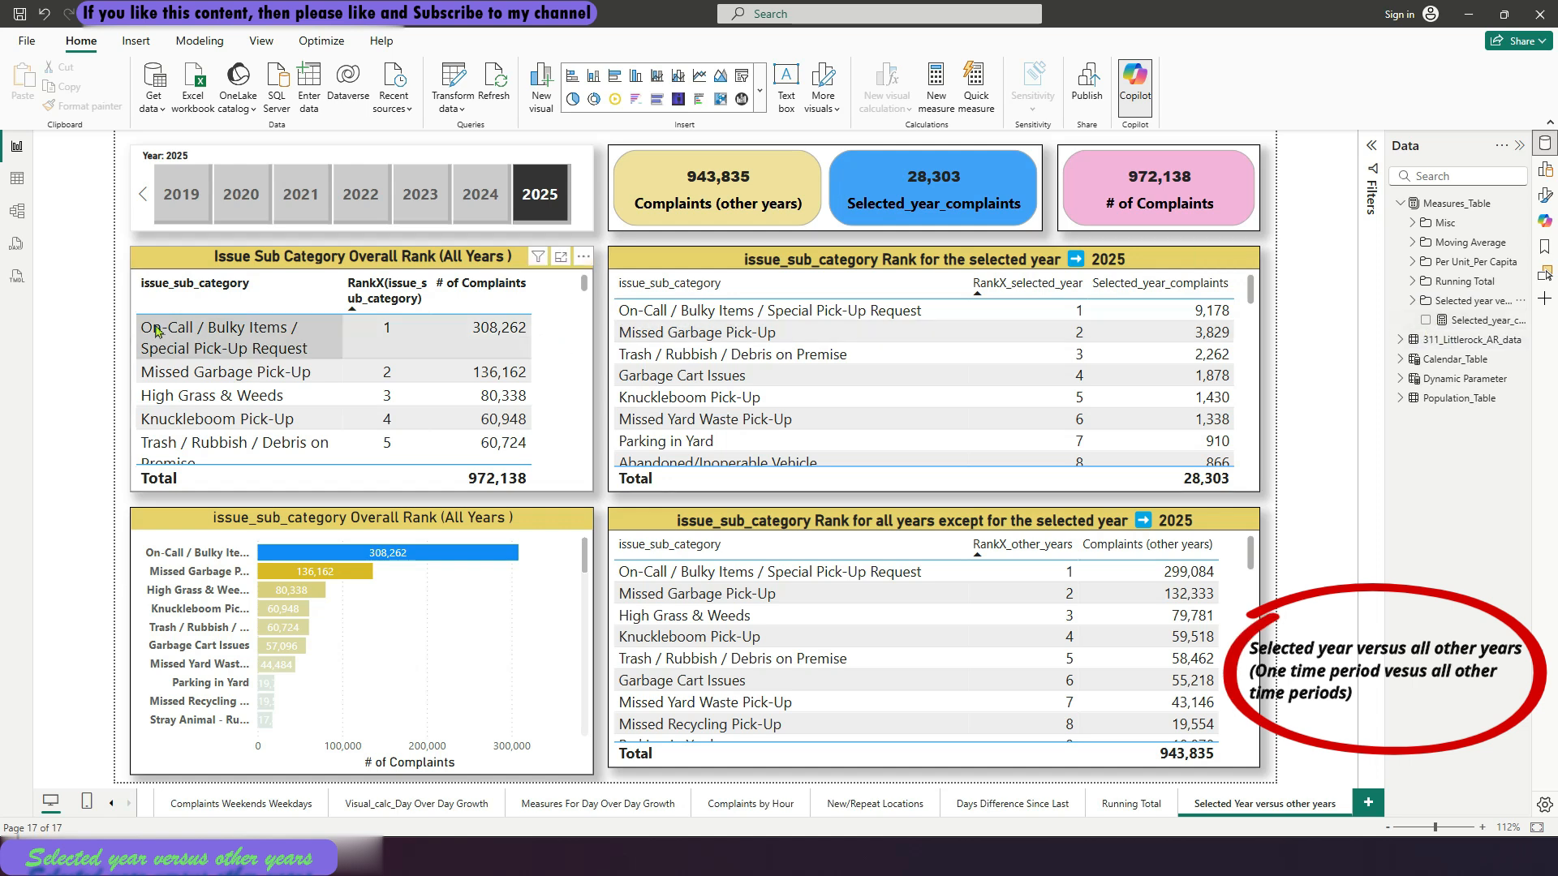
click(18, 212)
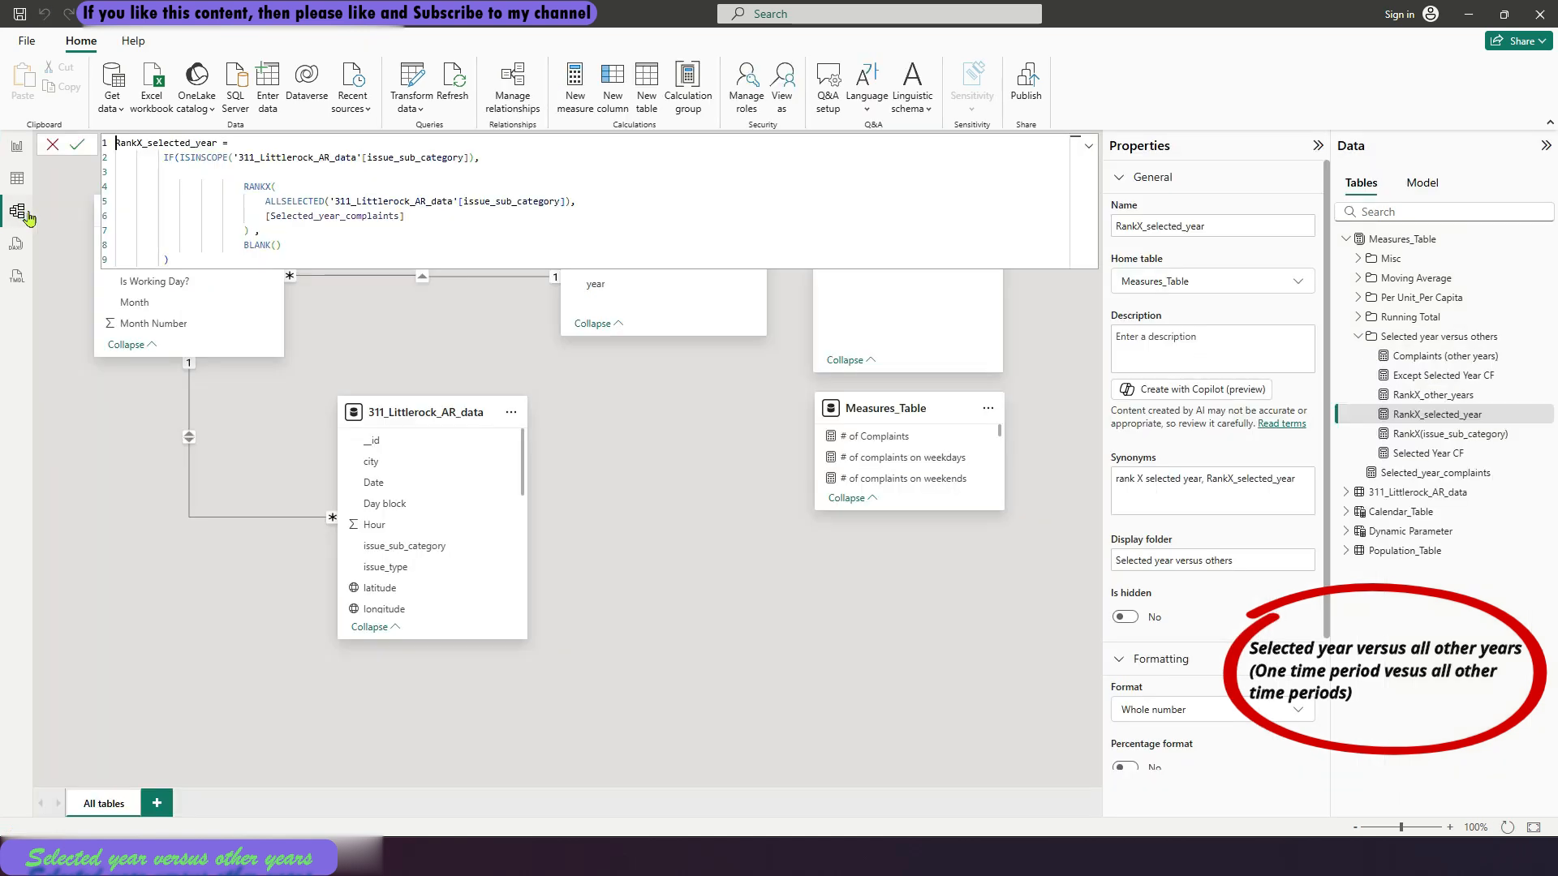
click(1440, 476)
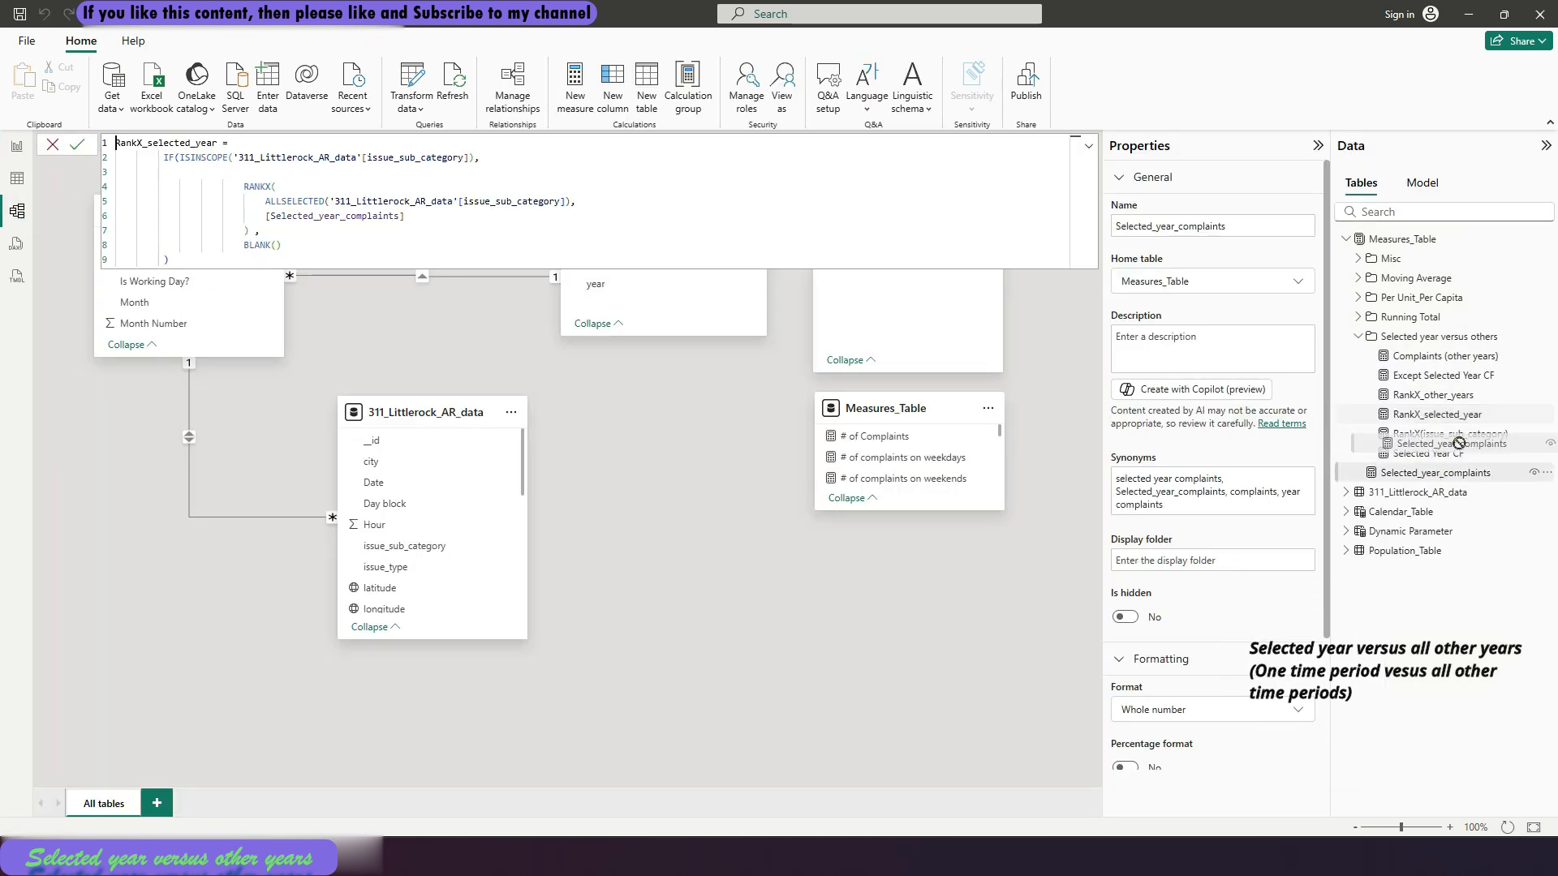
drag(1459, 350, 1452, 348)
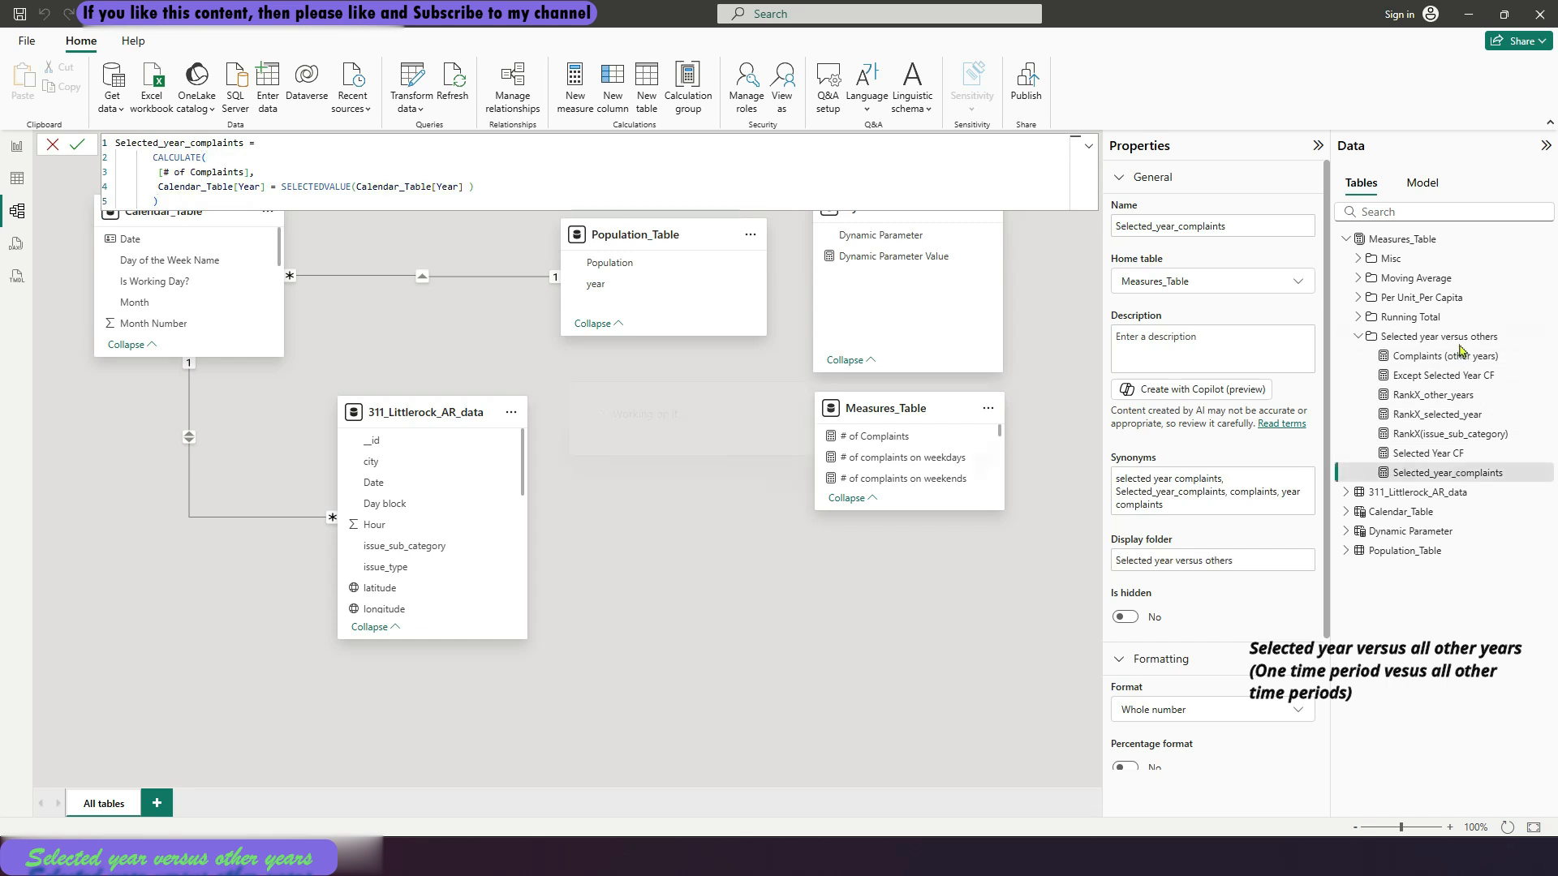
click(1359, 336)
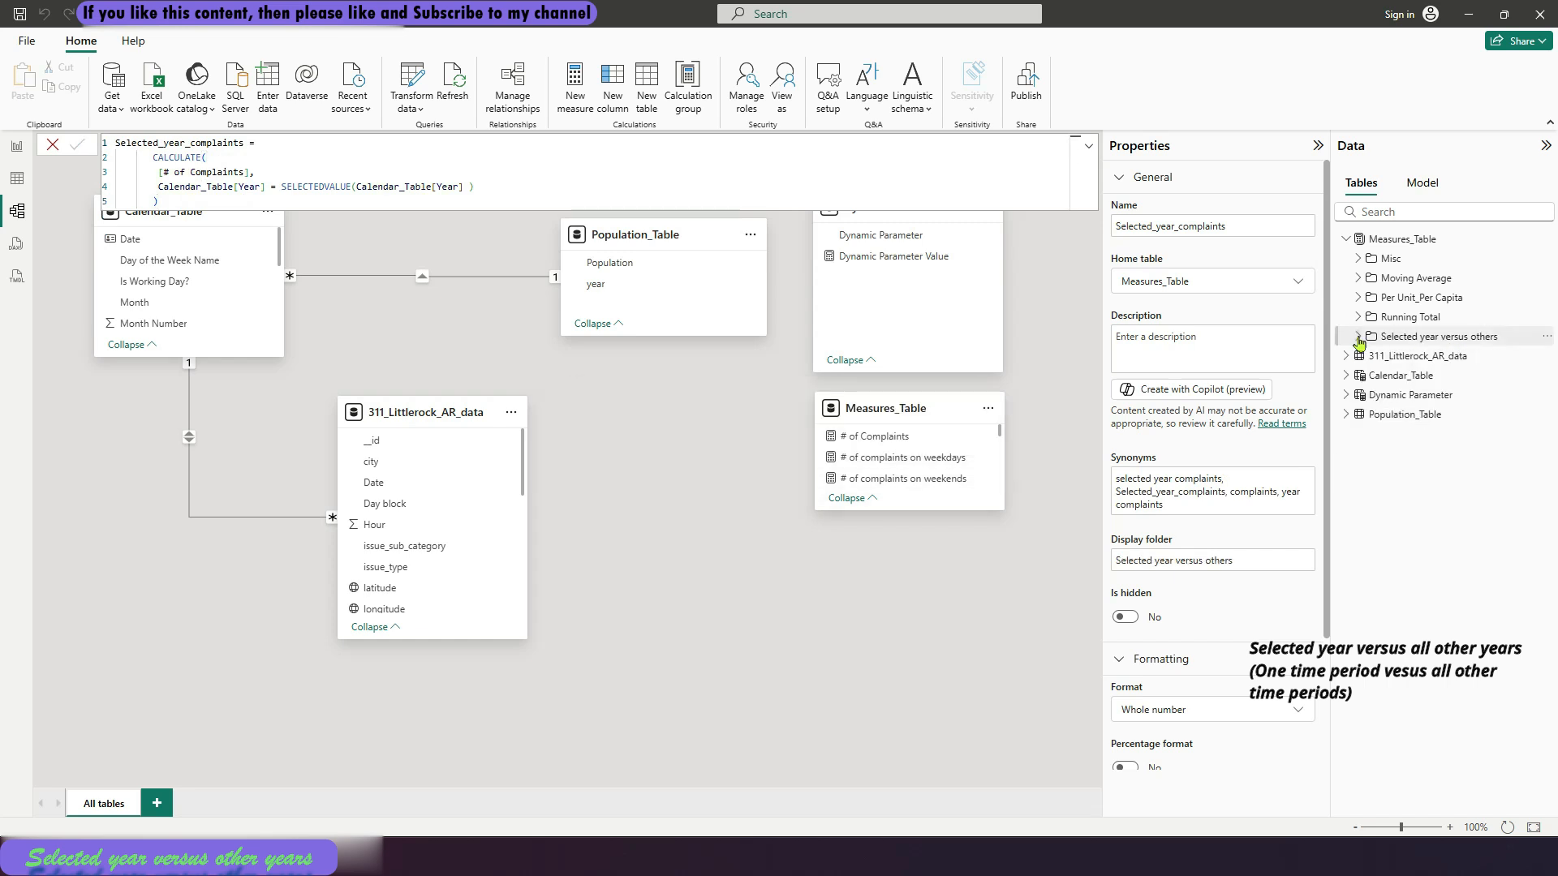
click(17, 146)
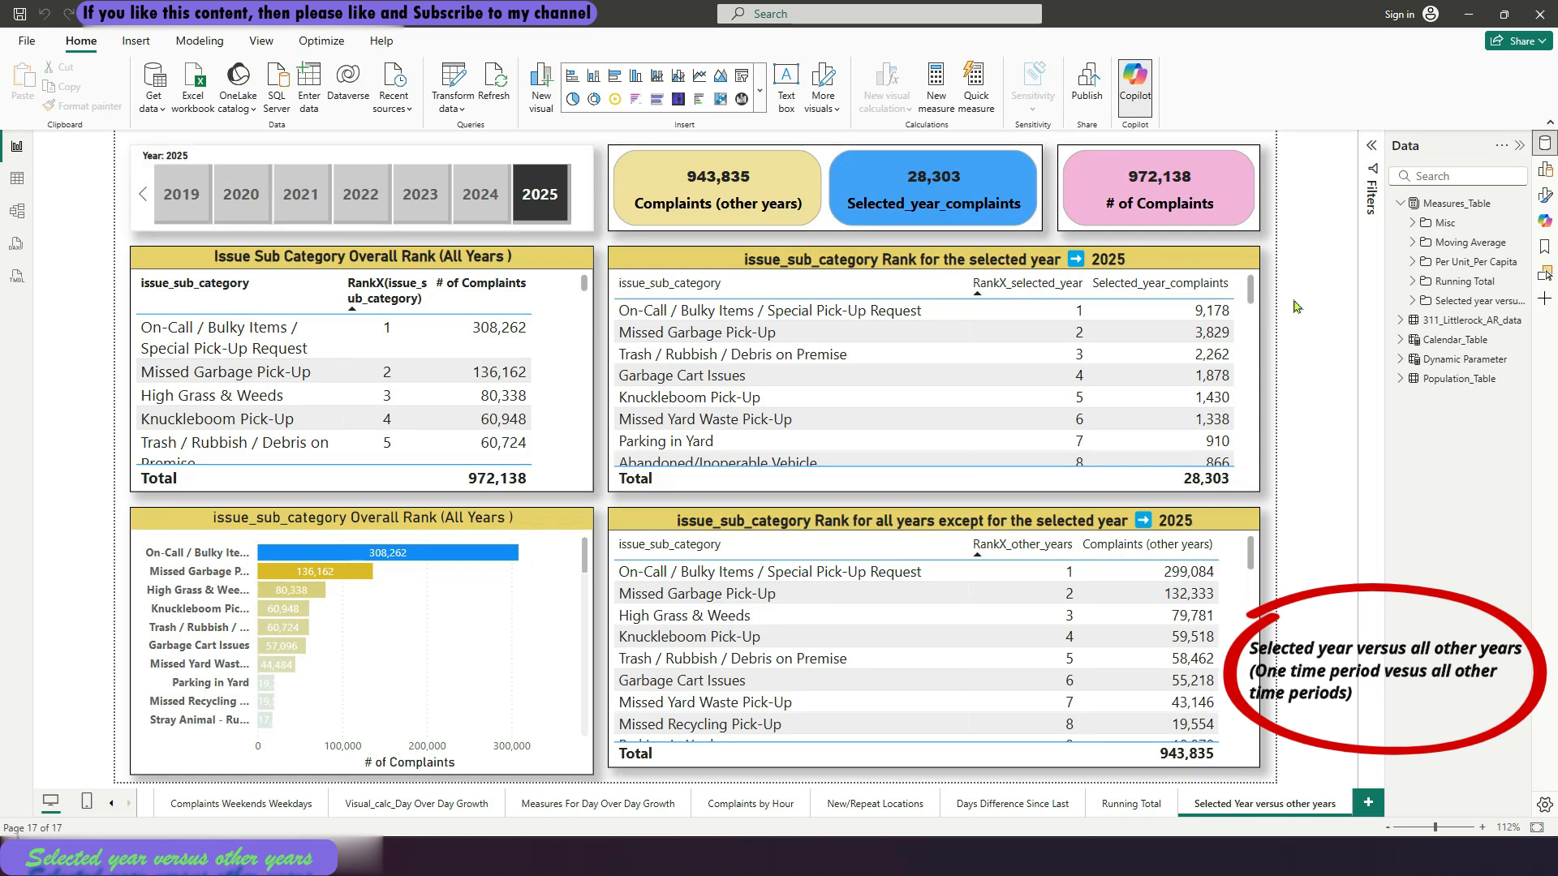
click(1399, 204)
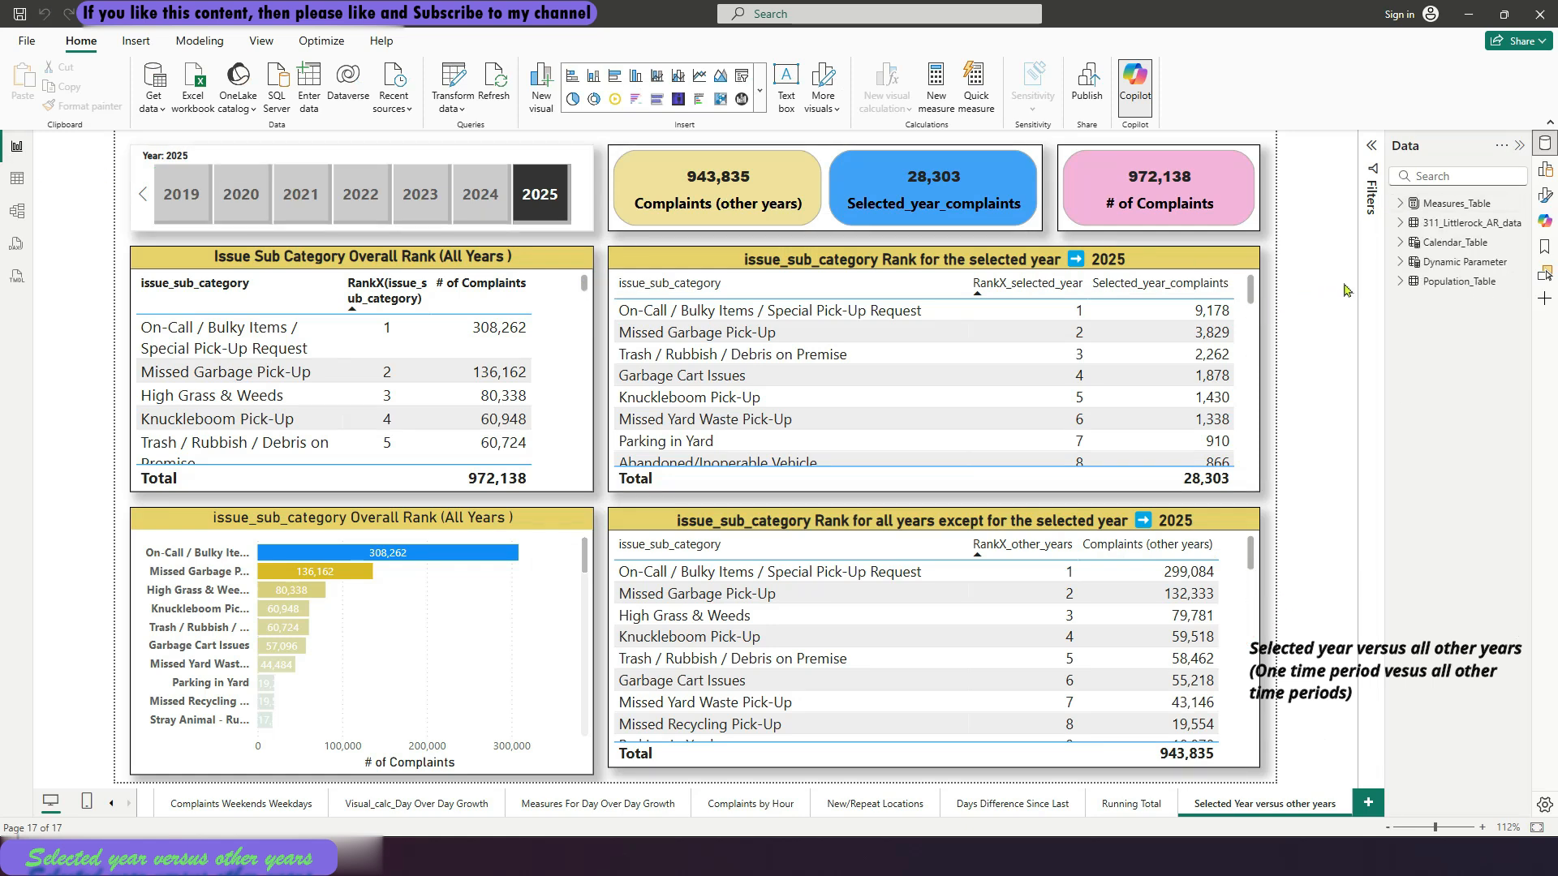